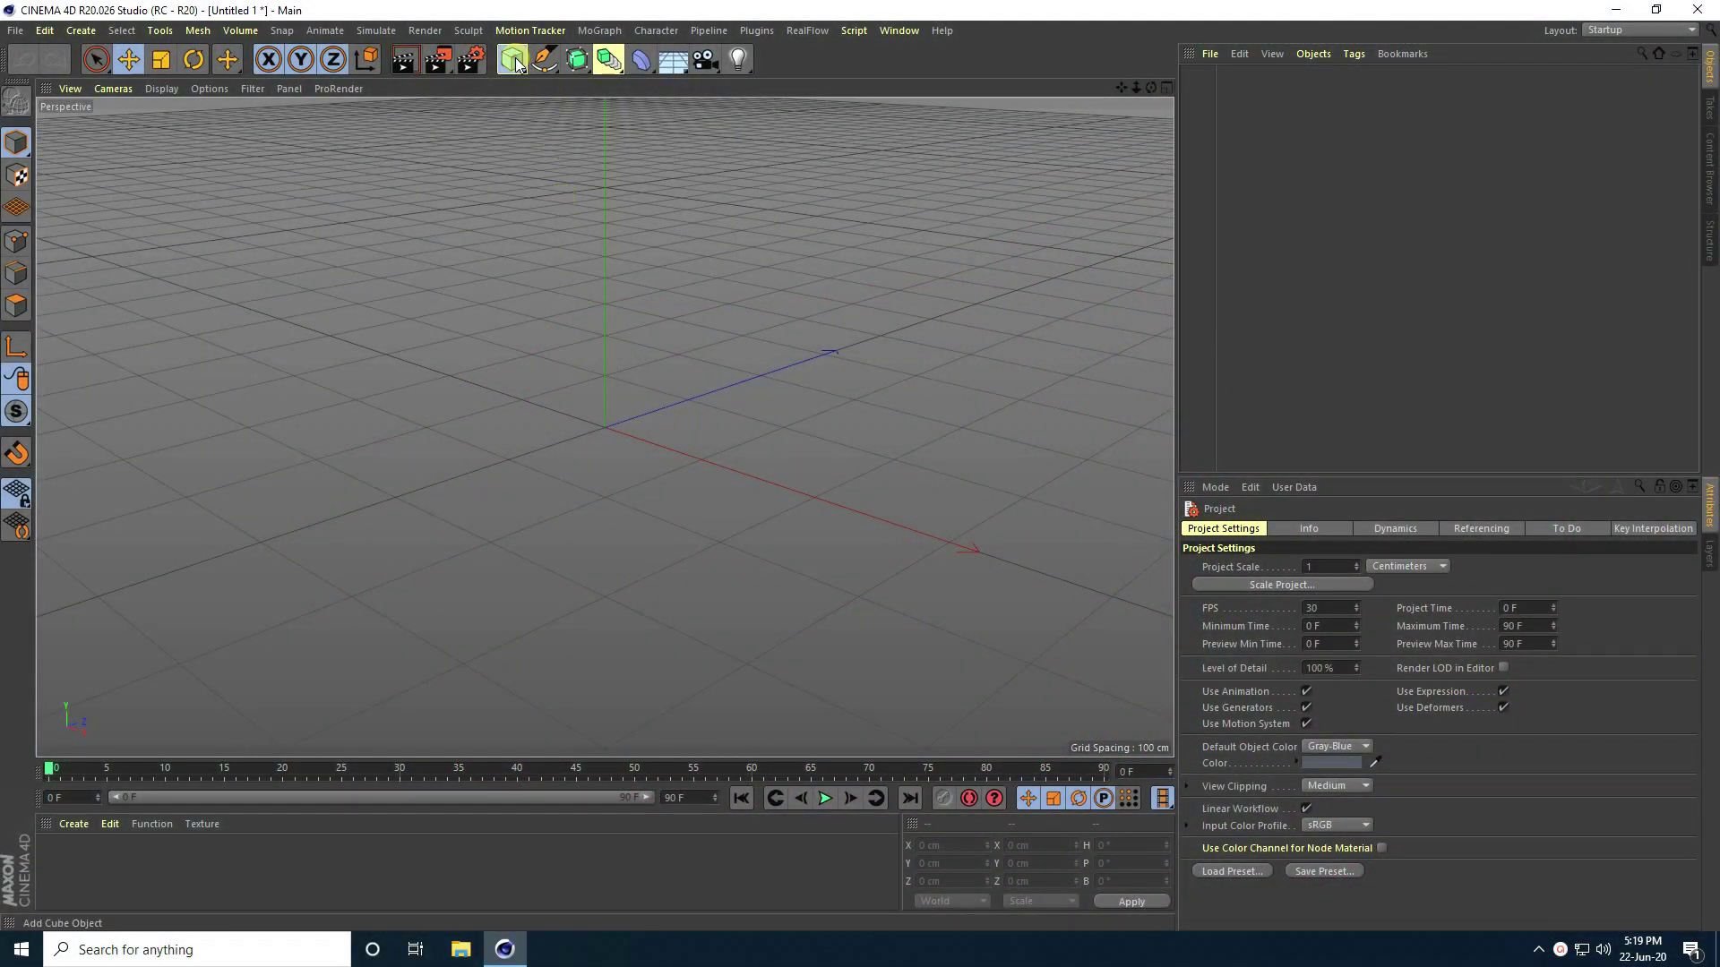
Step: Add a cube primitive and size it 2000 × 10 × 2000 cm as a floor slab
left_click_drag(515, 64, 633, 111)
left_click(675, 86)
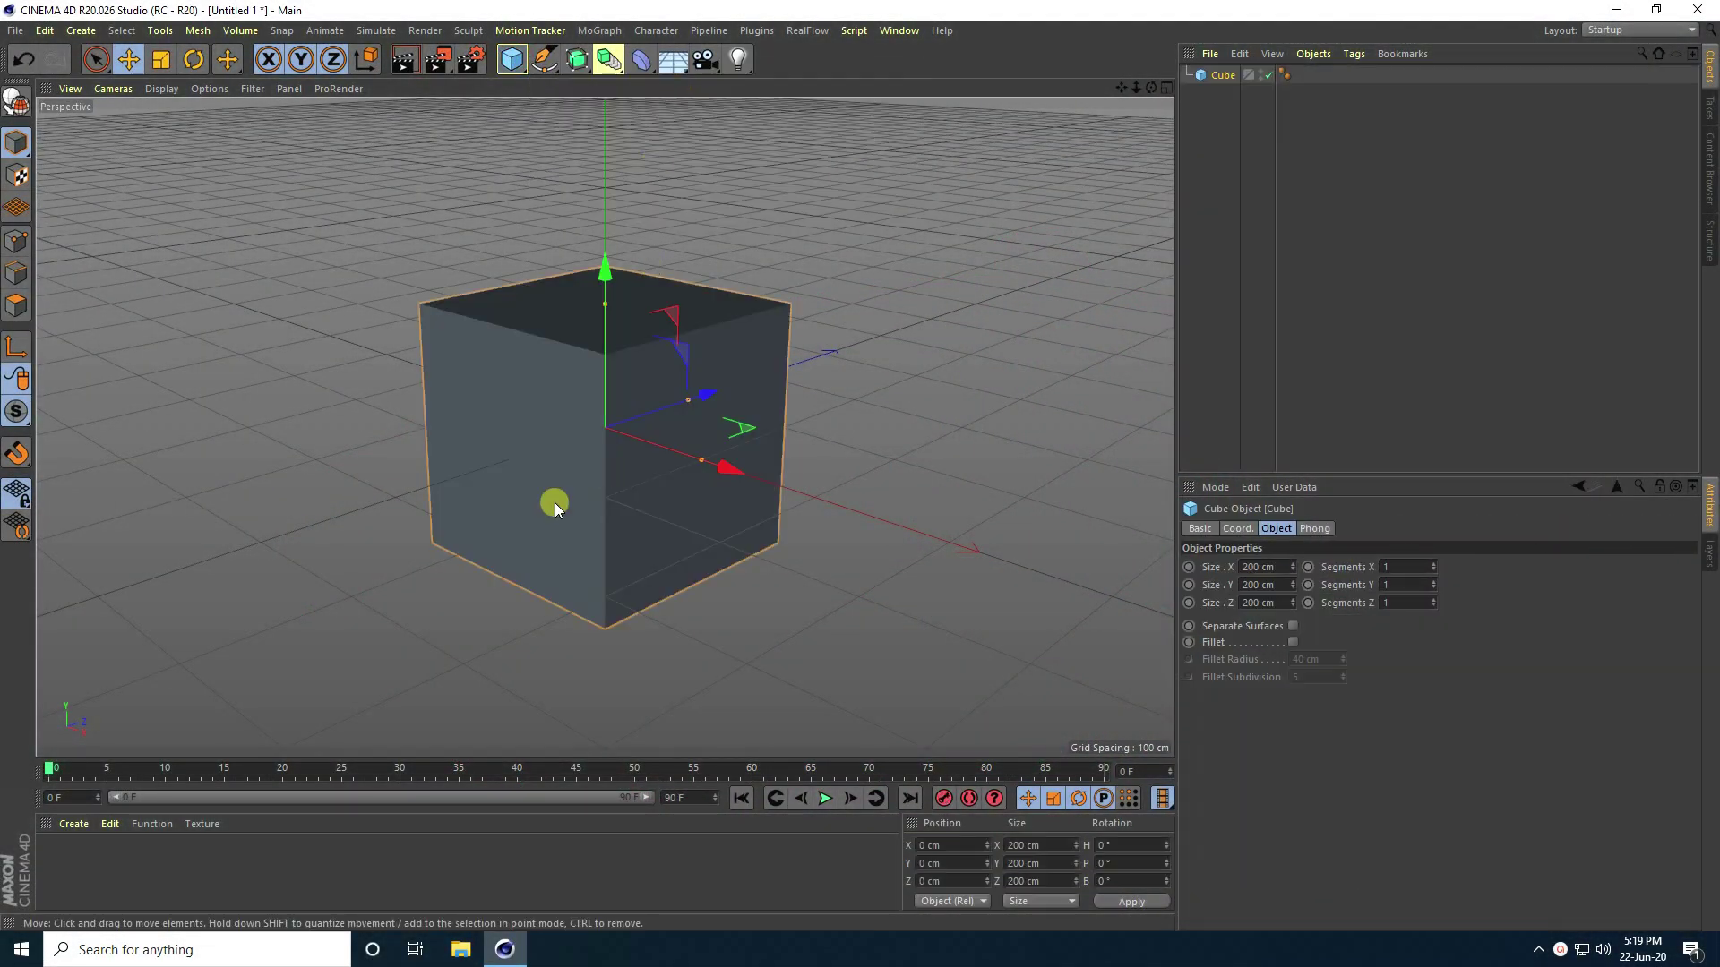
scroll(528, 505, "down", 2)
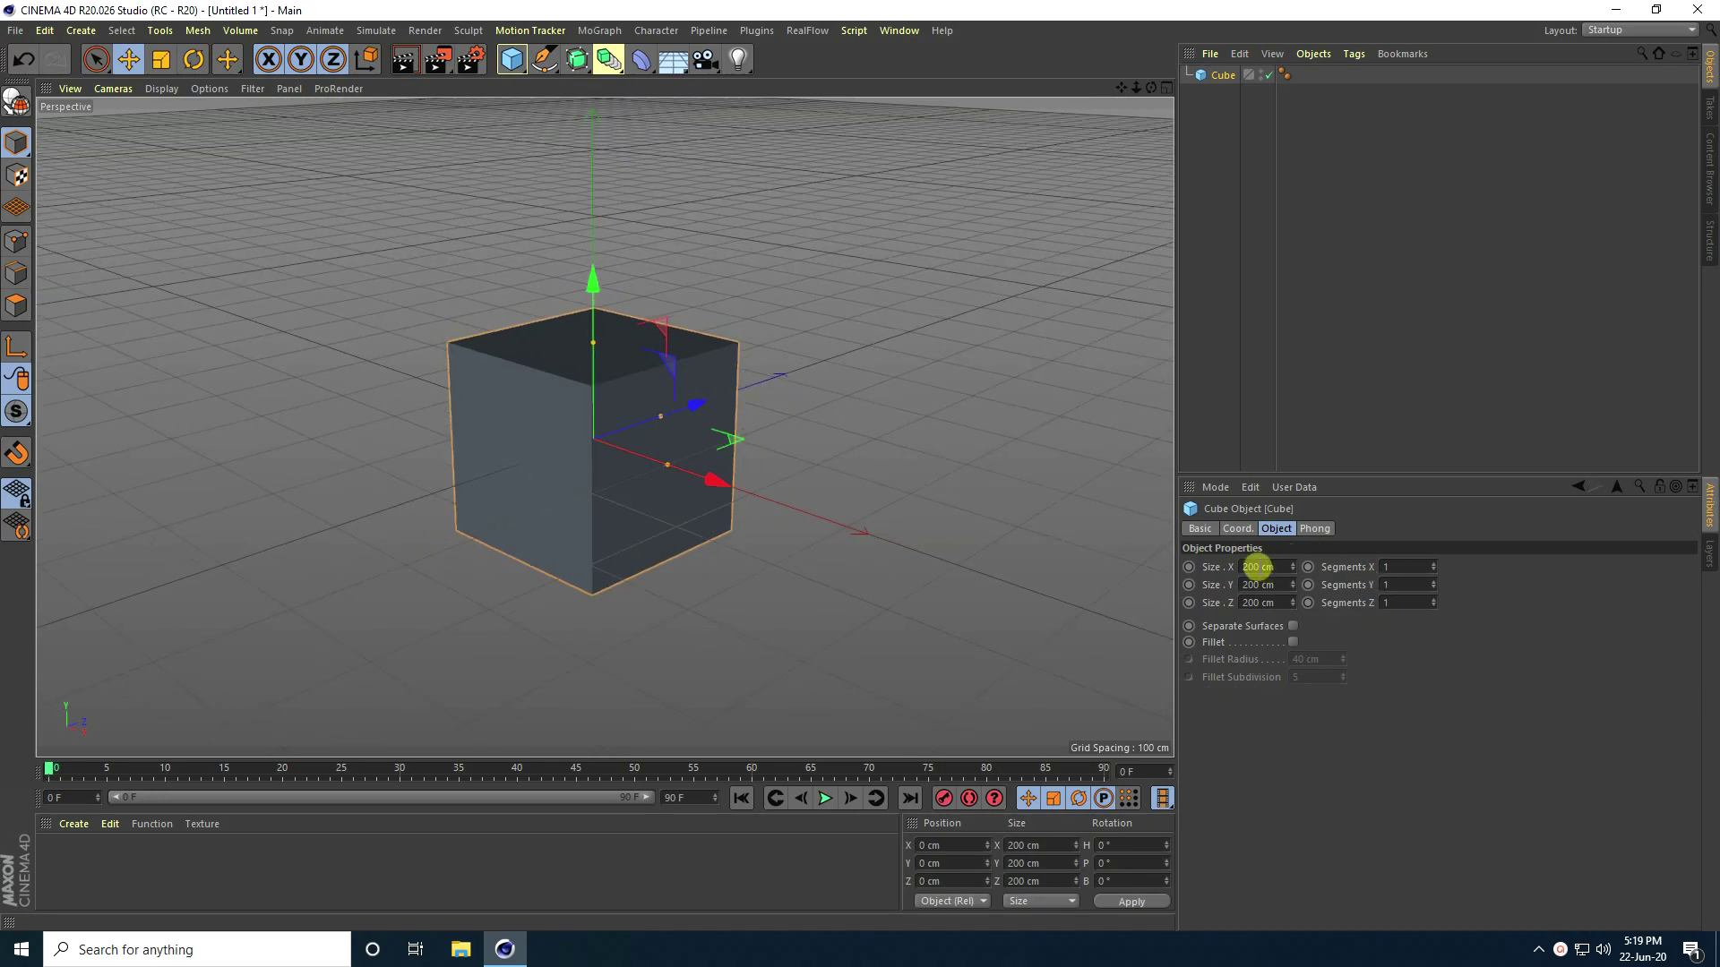
left_click(1249, 566)
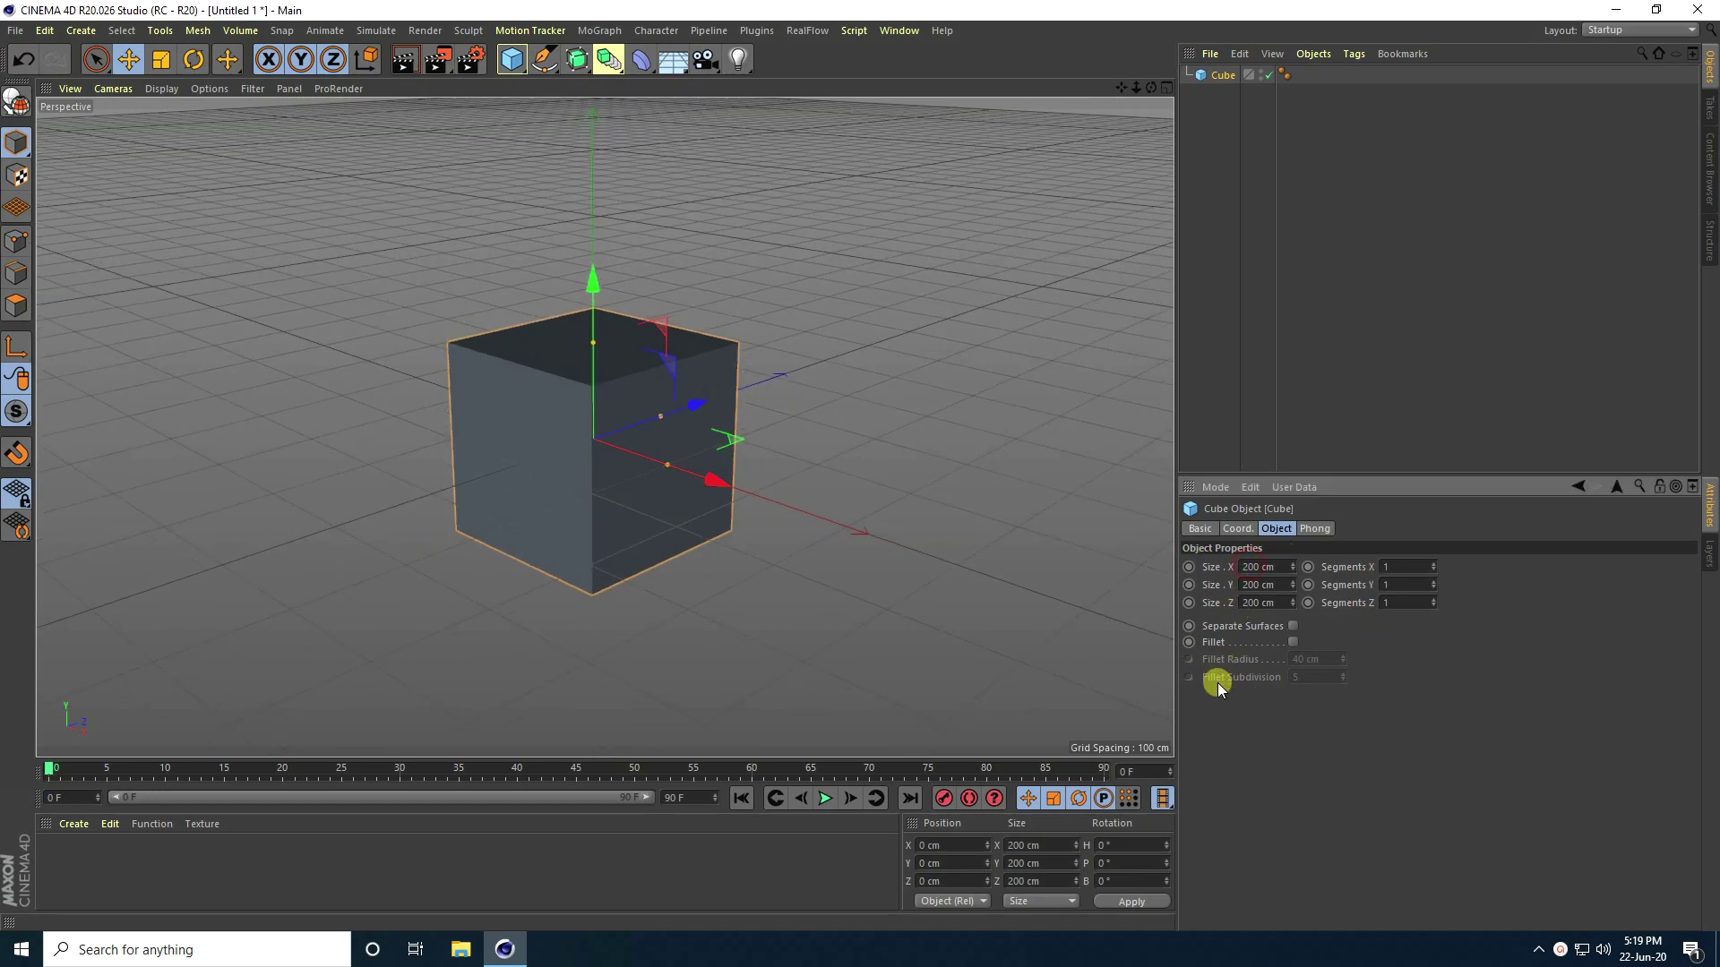
left_click(1276, 585)
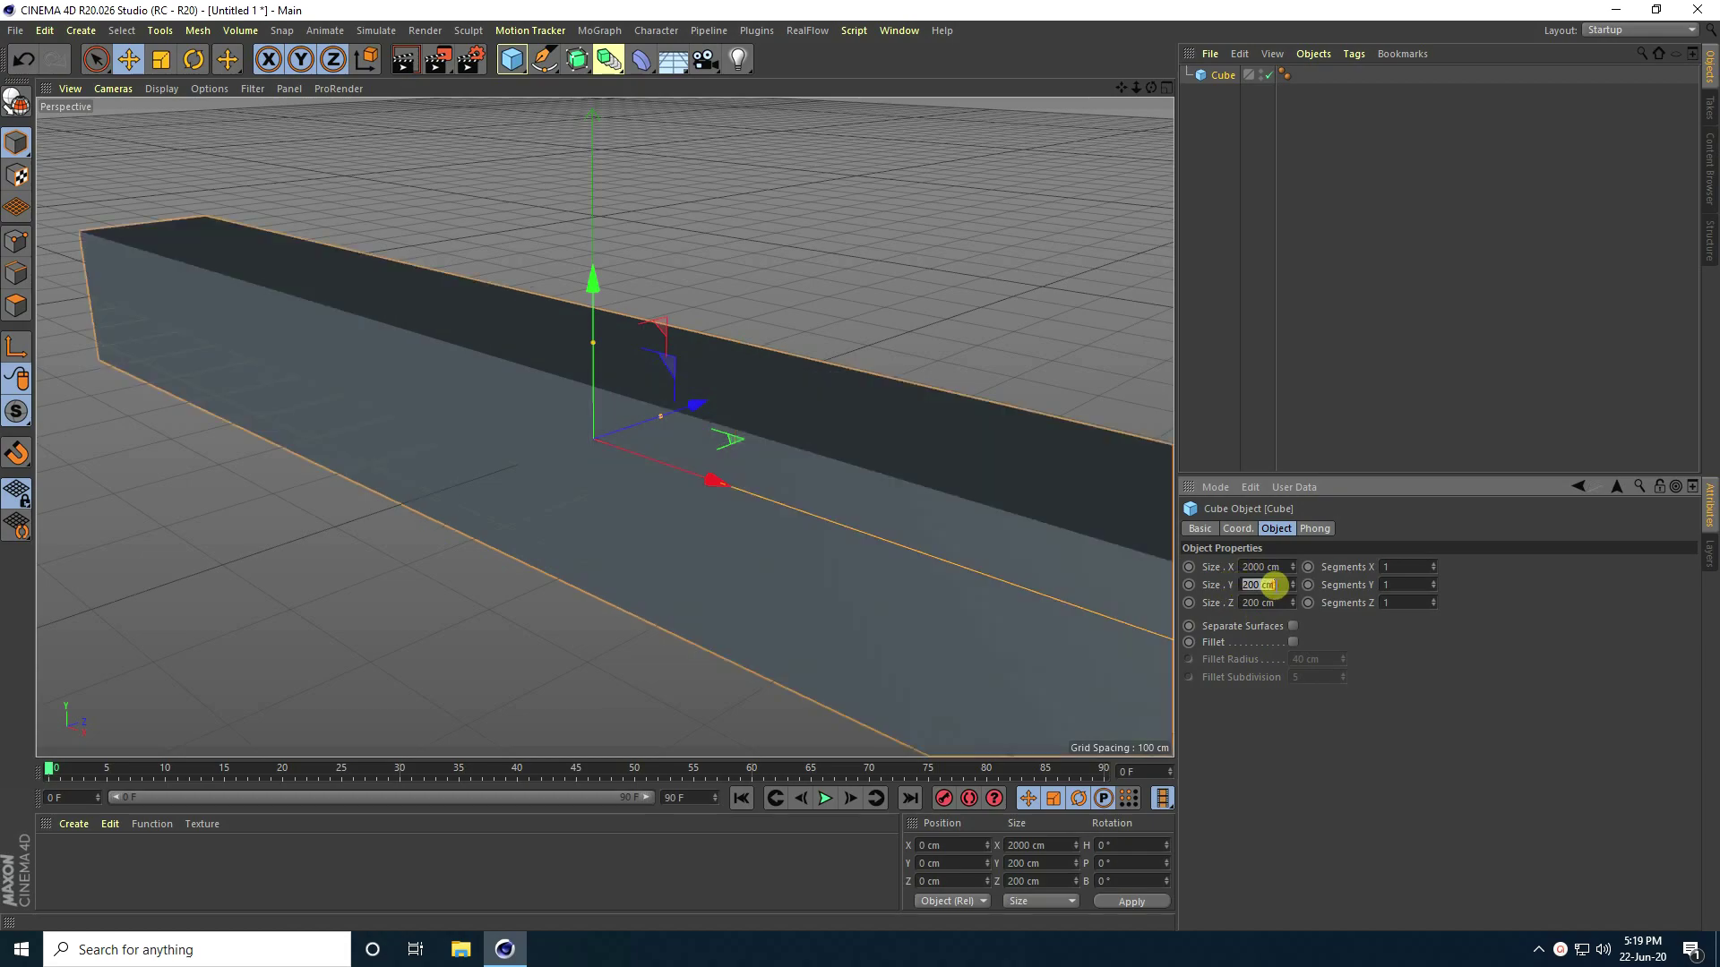
key("Return")
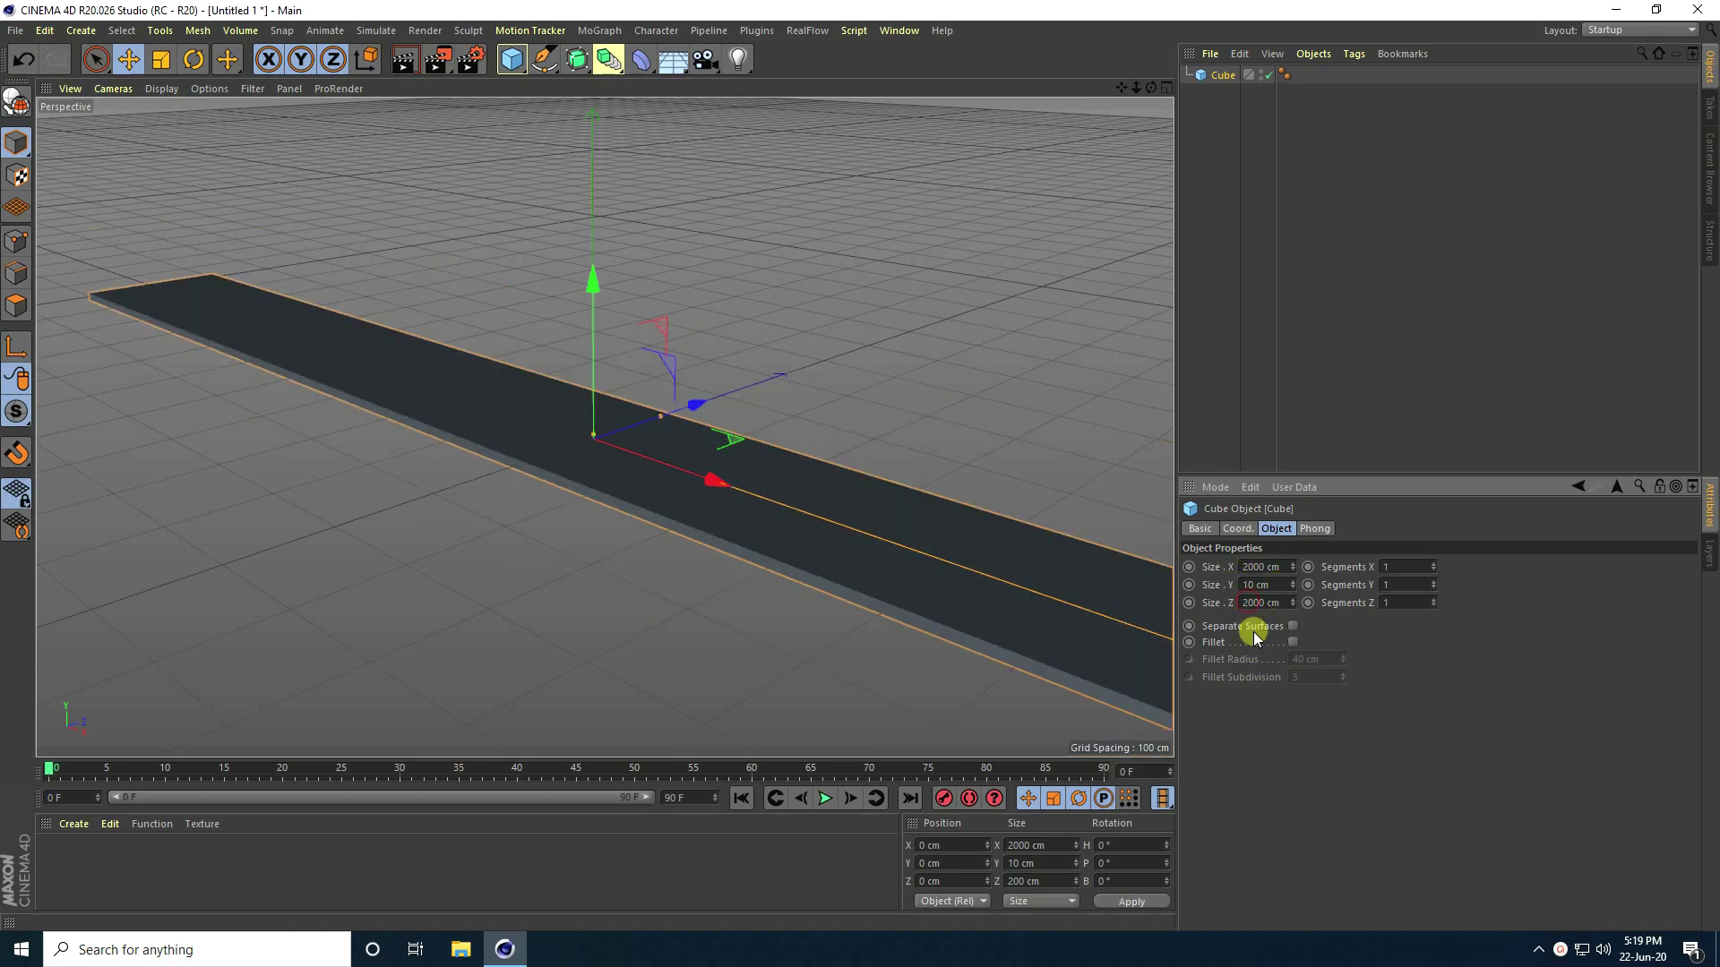
key("Return")
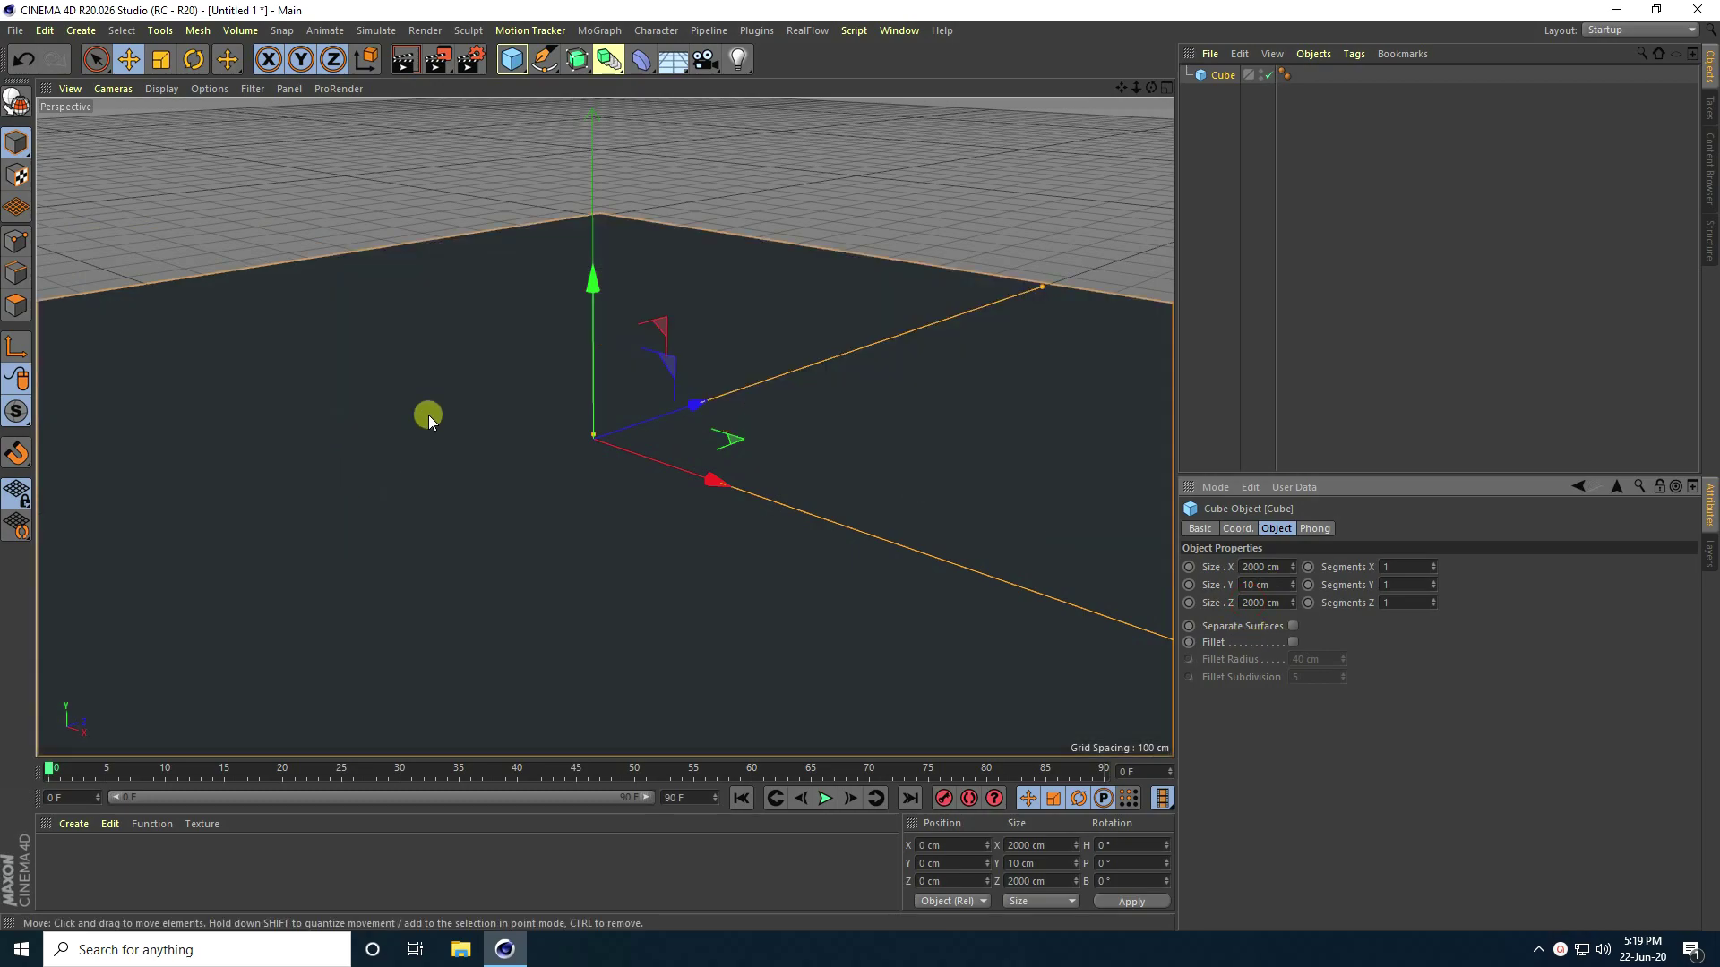
scroll(484, 365, "down", 3)
scroll(400, 482, "down", 2)
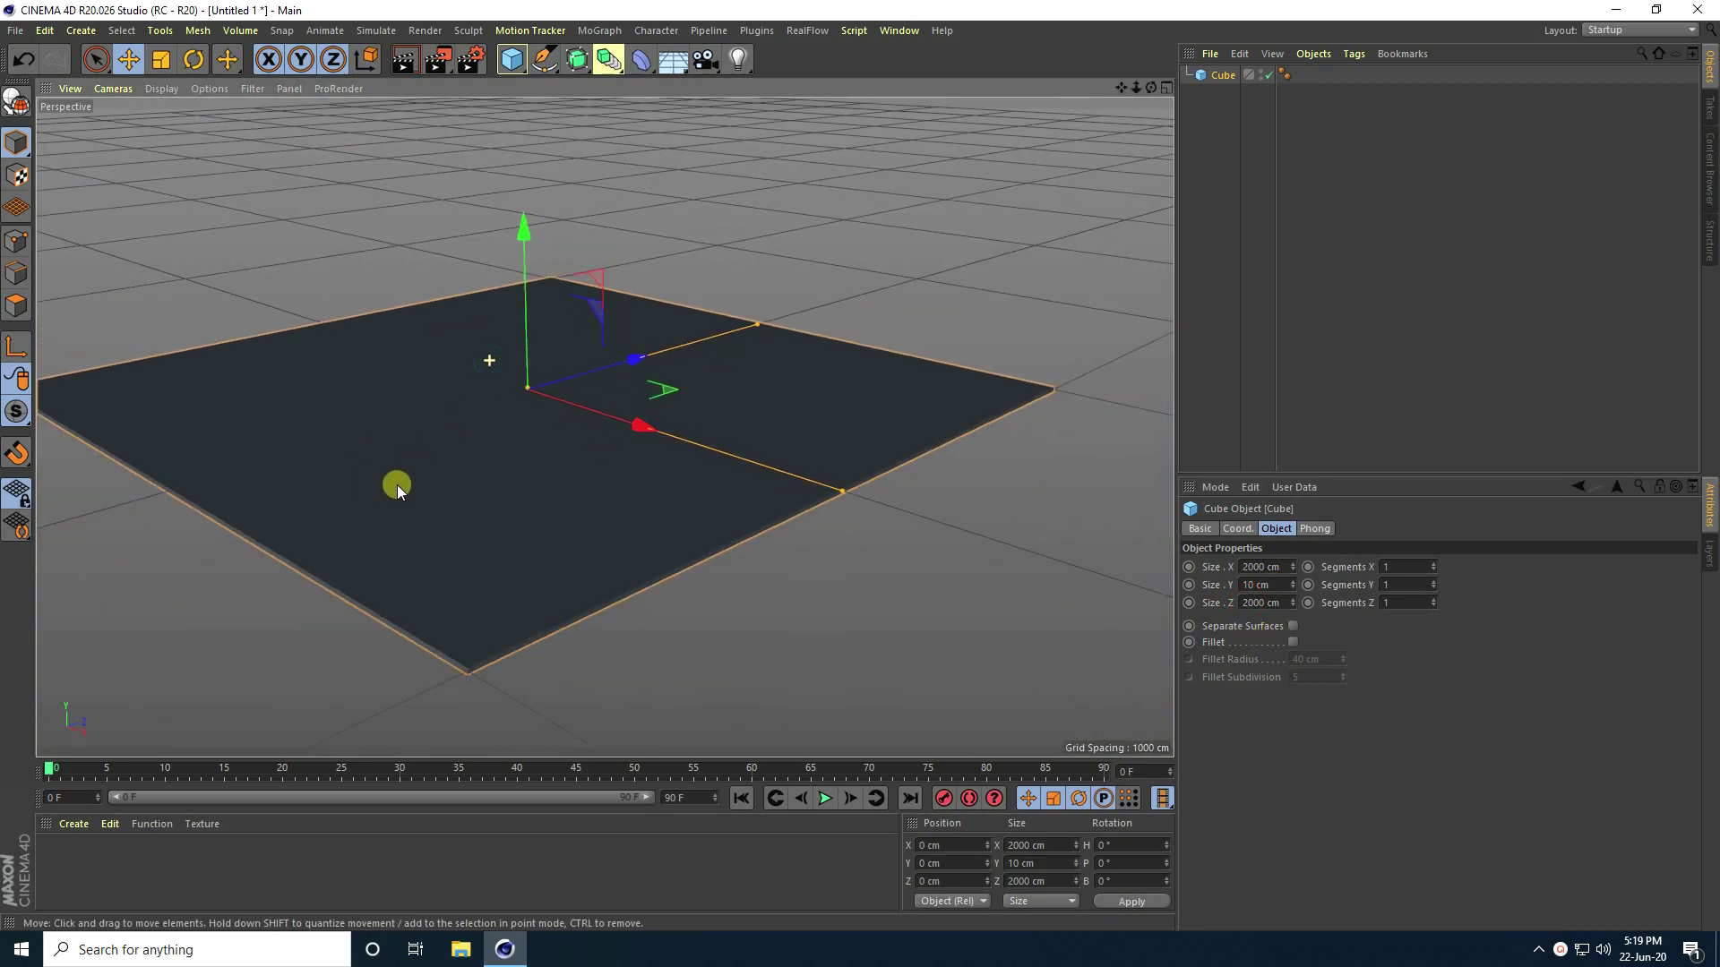
scroll(399, 482, "up", 5)
Step: Switch the viewport display to Gouraud Shading (Lines)
left_click(162, 89)
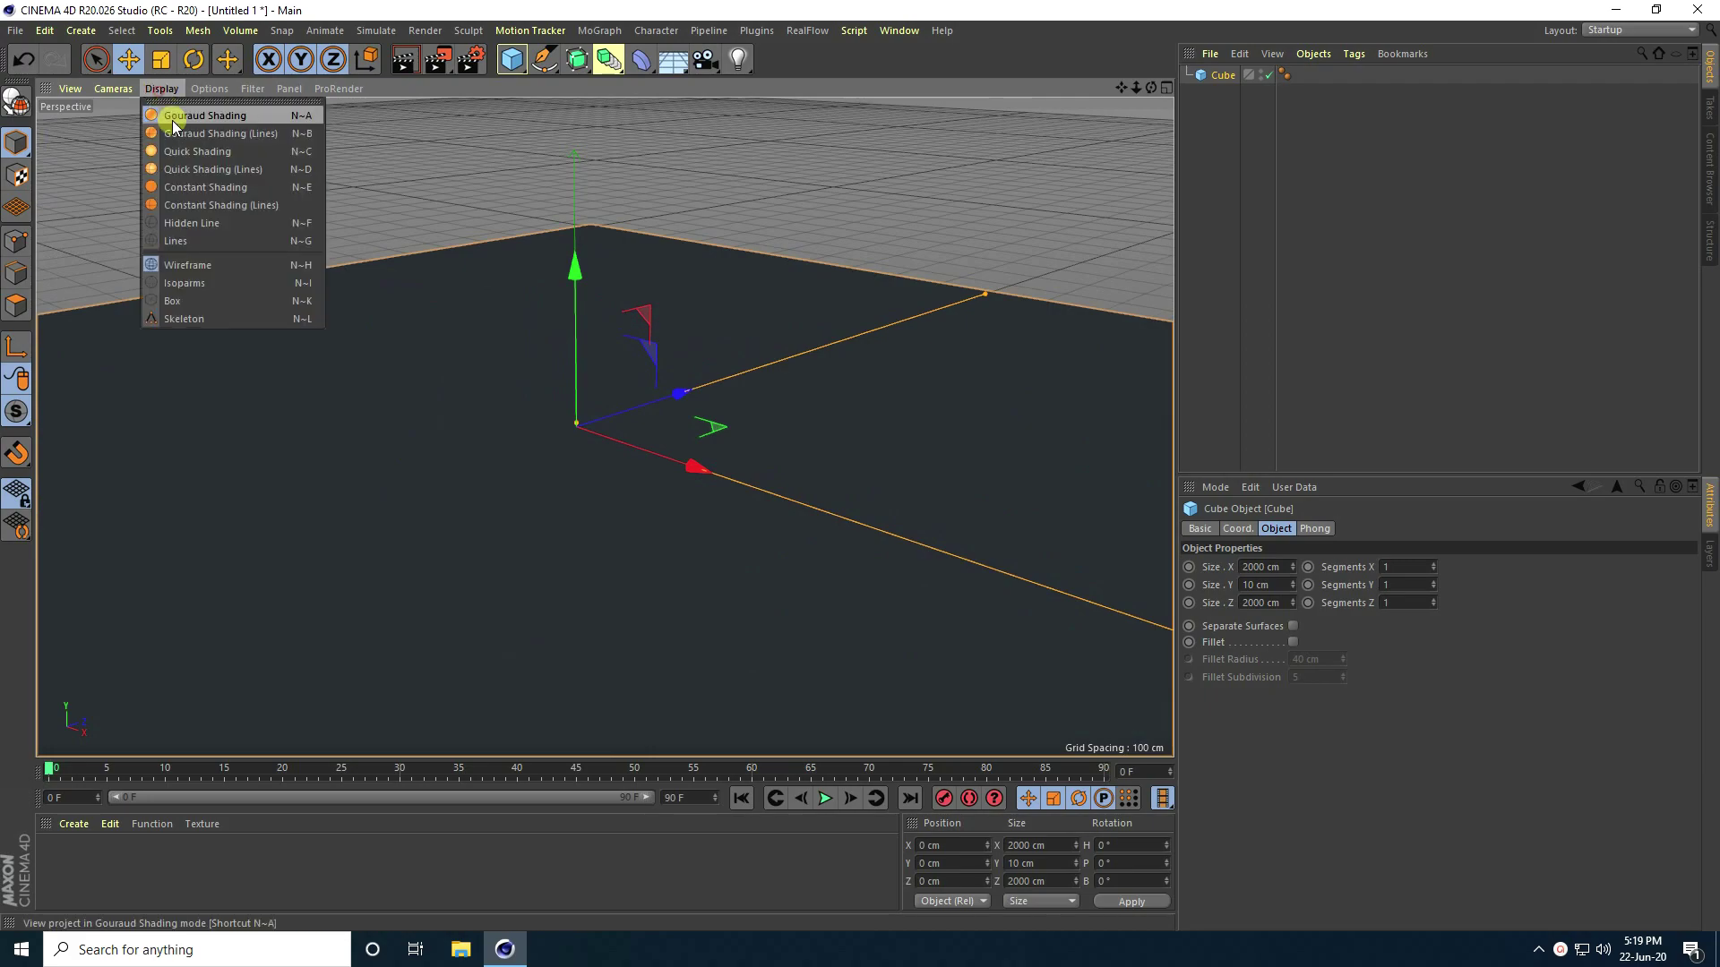
left_click(256, 134)
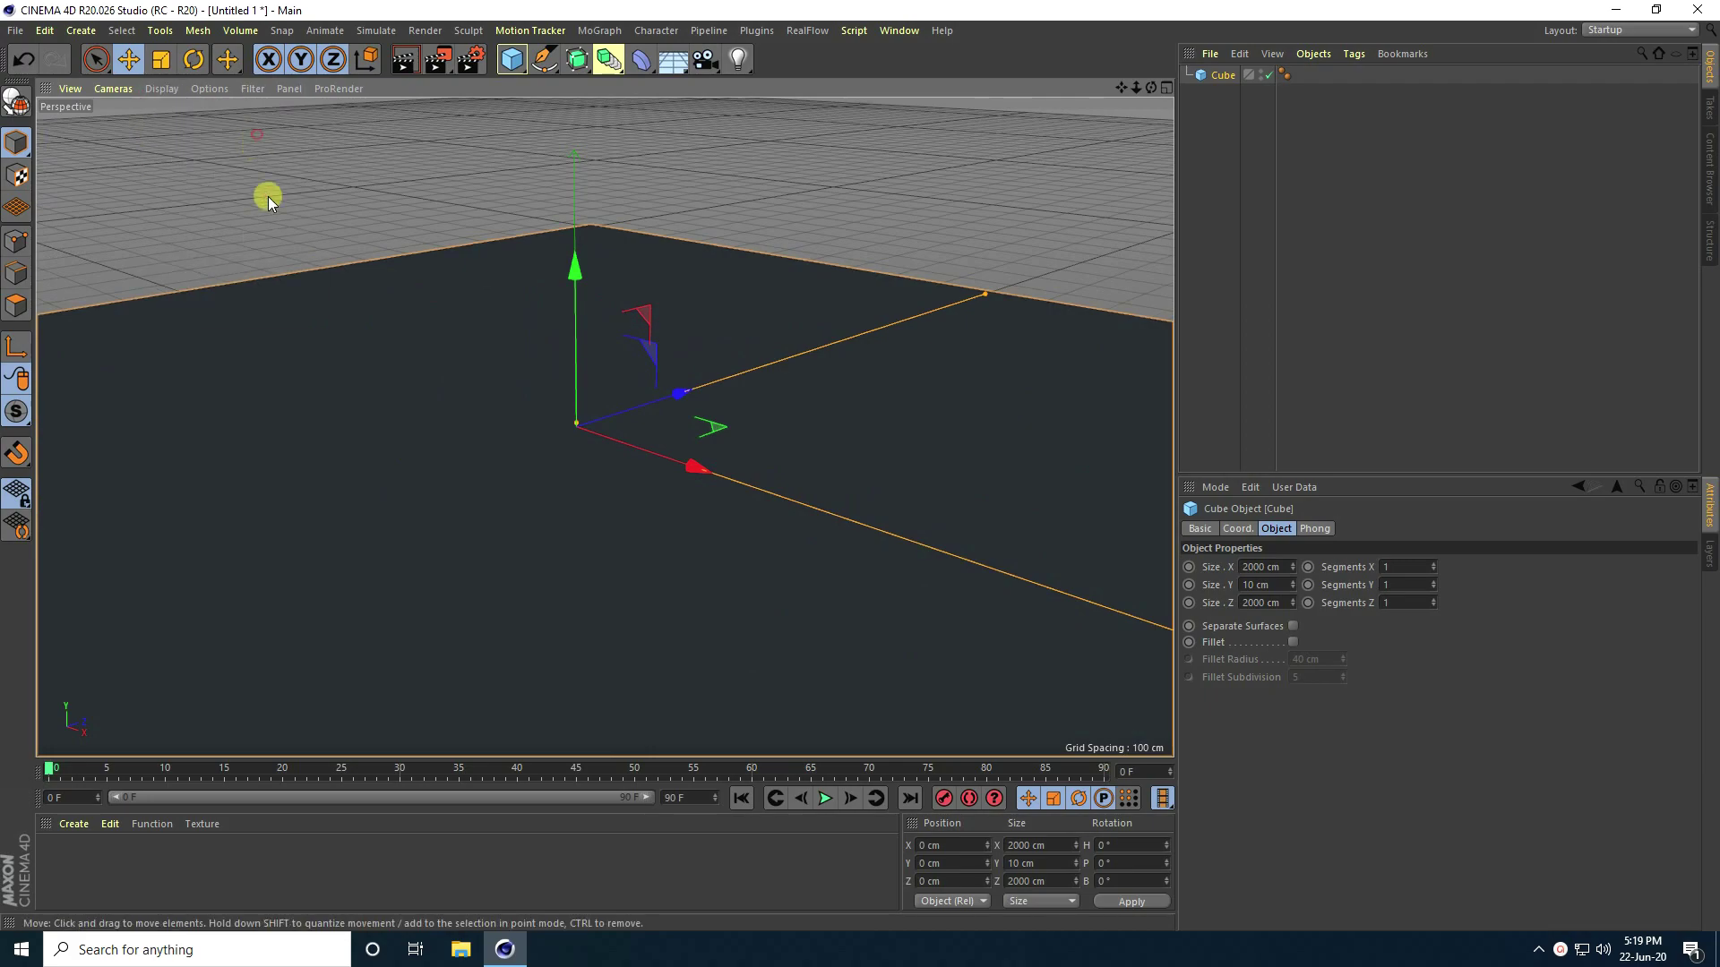
scroll(625, 593, "up", 5)
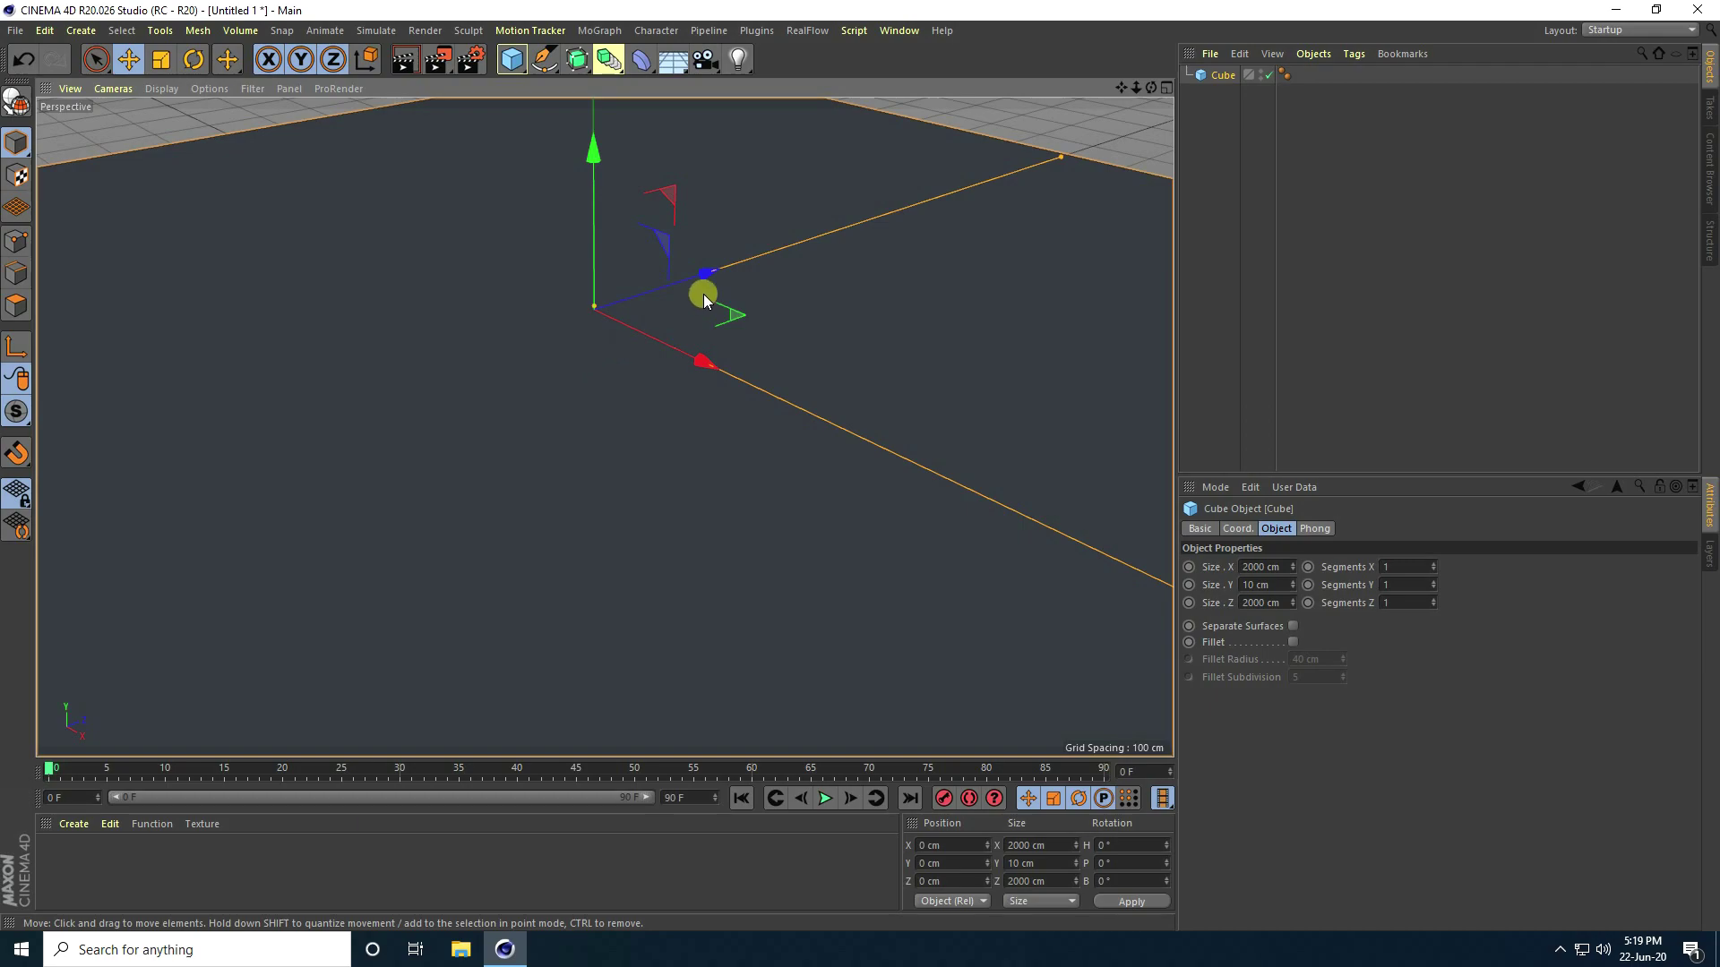
Step: Add a RealFlow Scene and raise it slightly to 21.036 cm above the floor slab
left_click(802, 34)
left_click(831, 52)
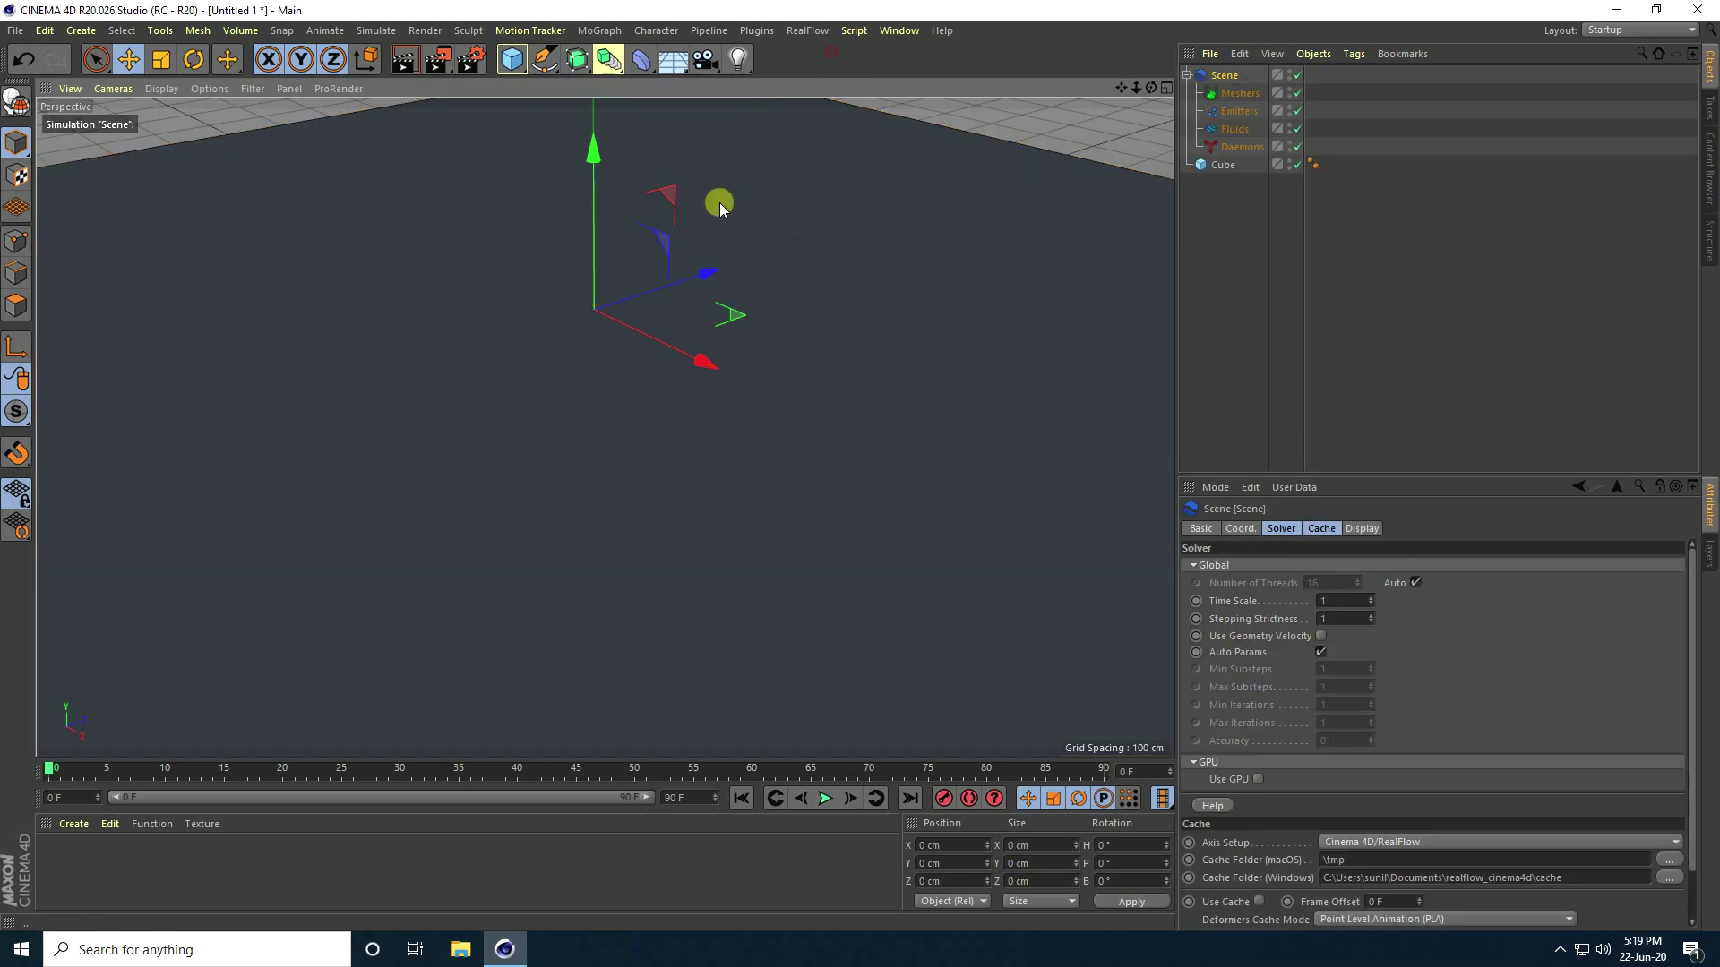
left_click_drag(645, 376, 590, 467, "alt")
left_click_drag(577, 231, 590, 285)
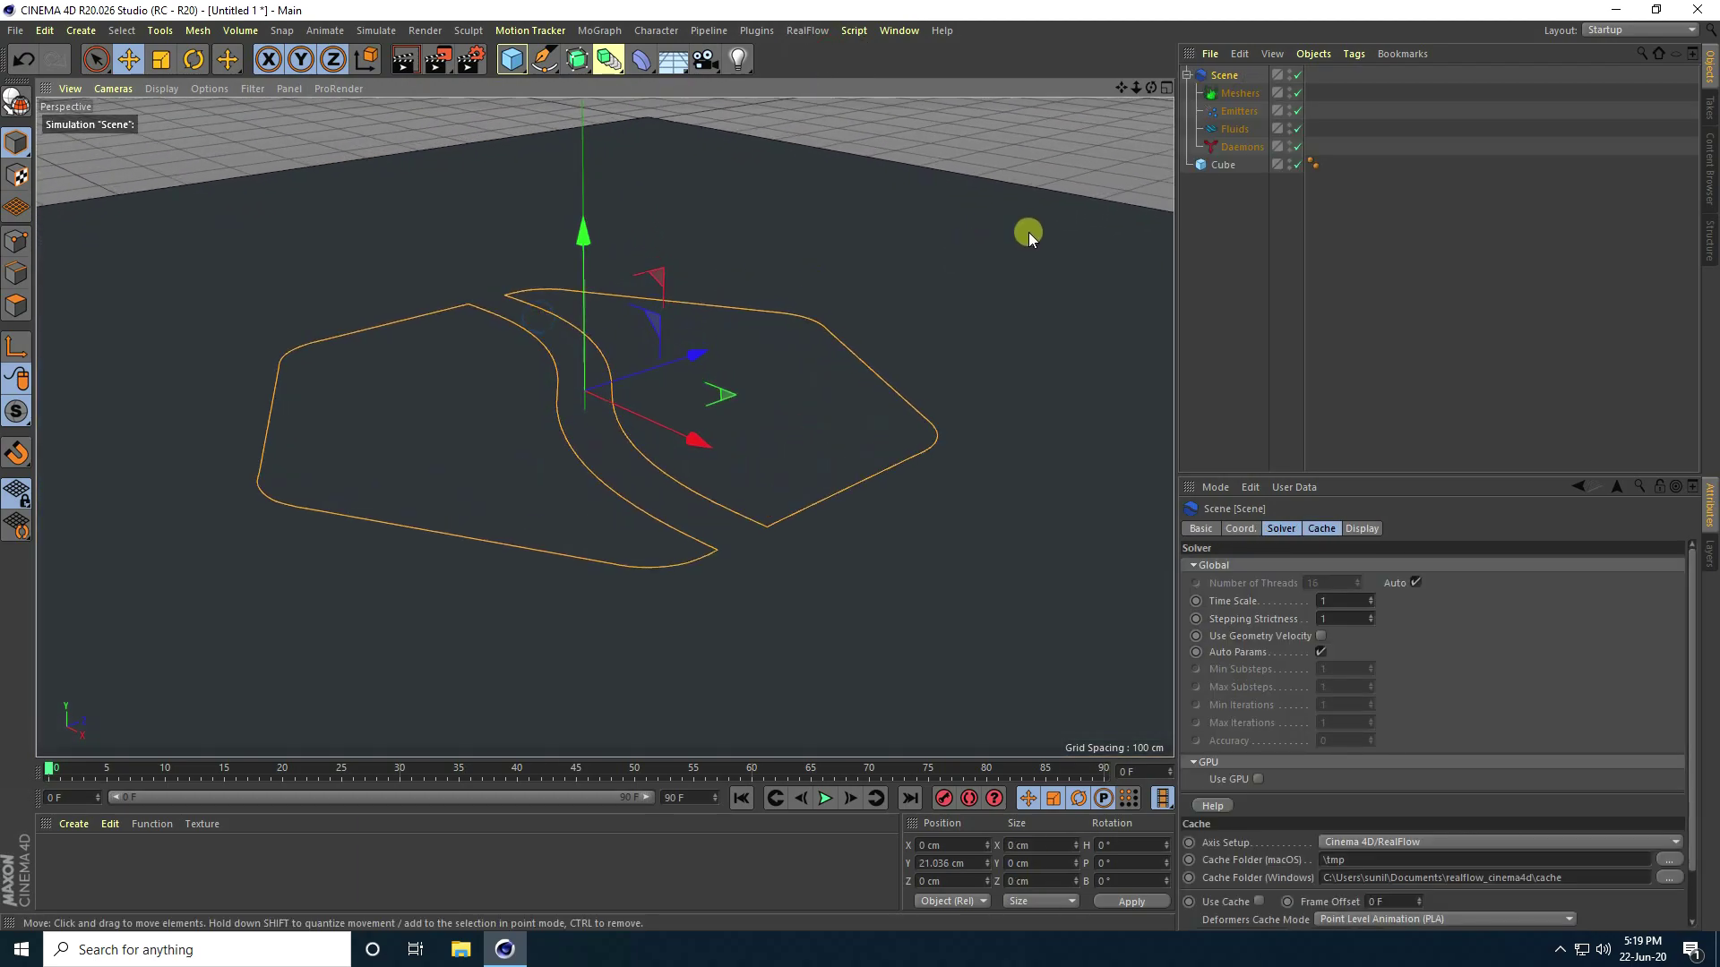
left_click(806, 32)
mouse_move(820, 75)
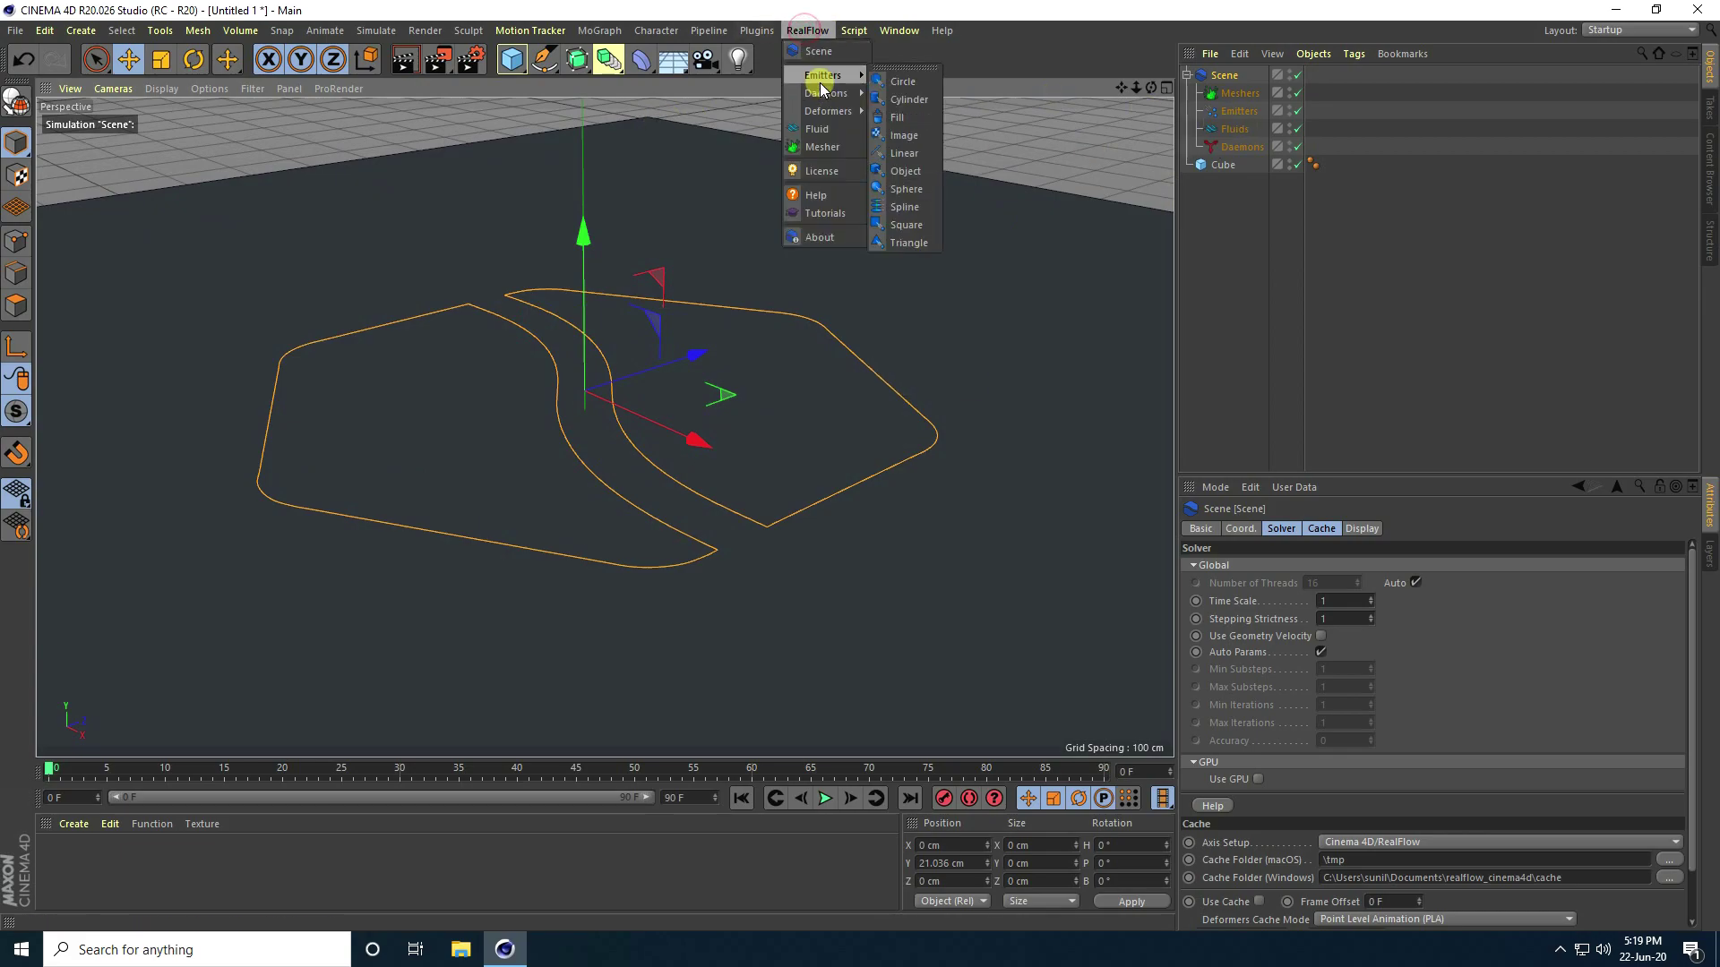
Step: Create a square RealFlow emitter and set its Width to 150 cm and Depth to 25 cm
left_click(902, 229)
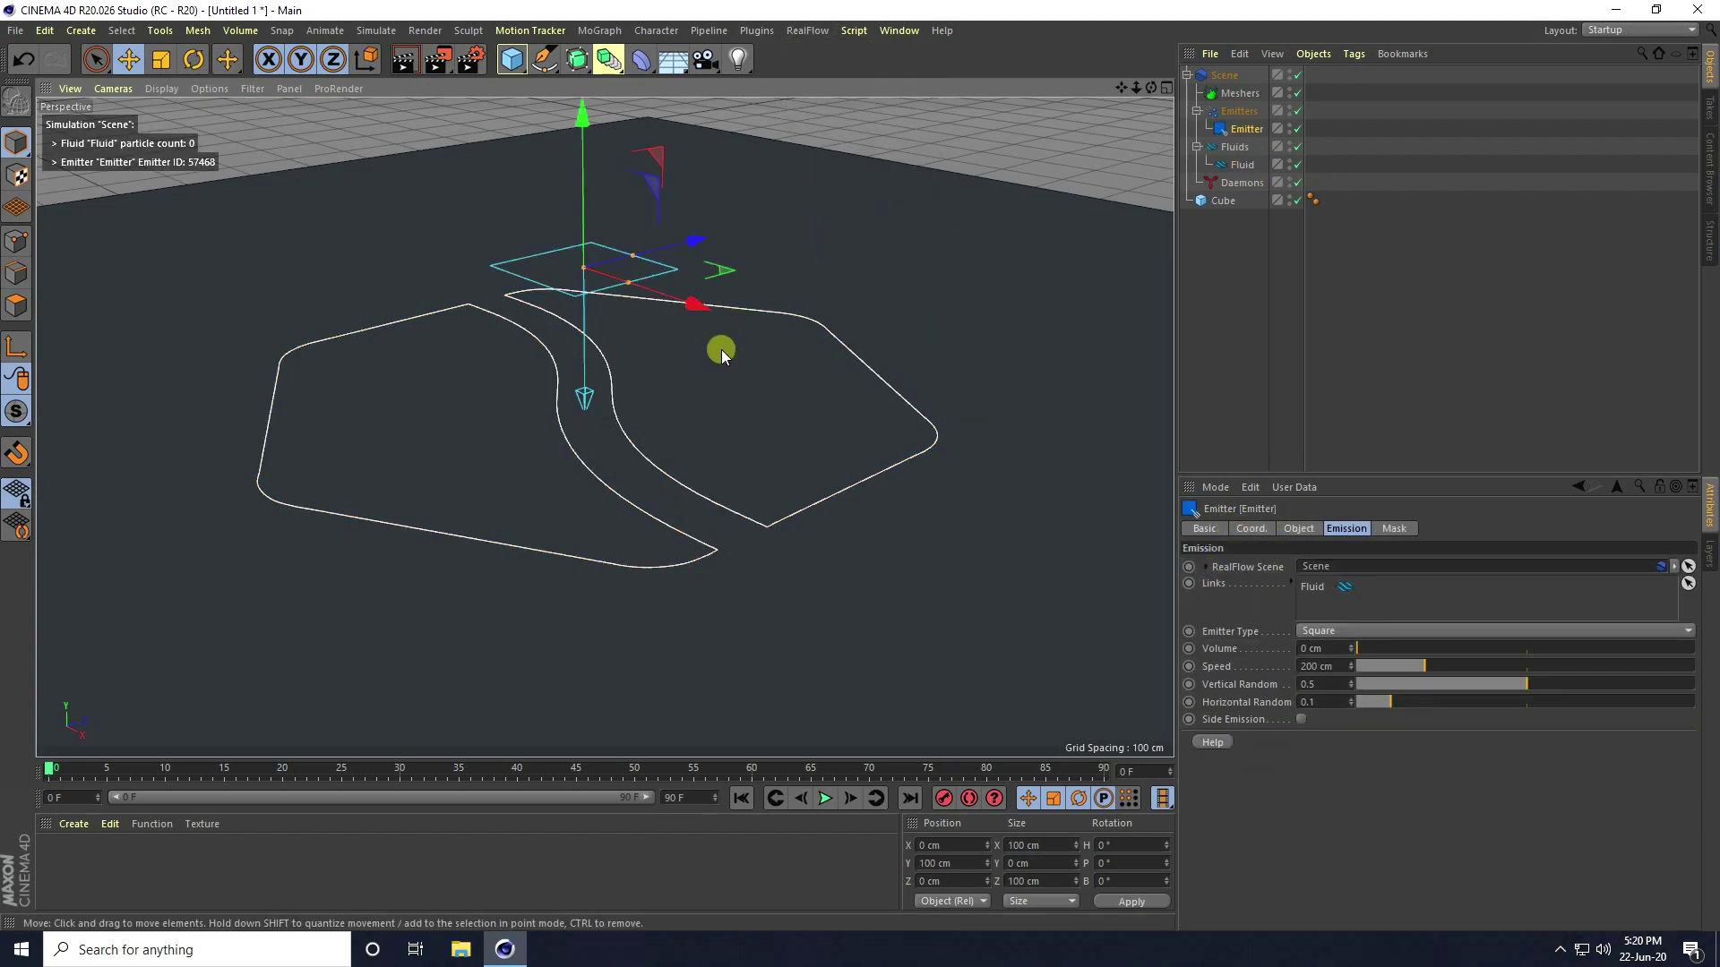
scroll(560, 246, "up", 2)
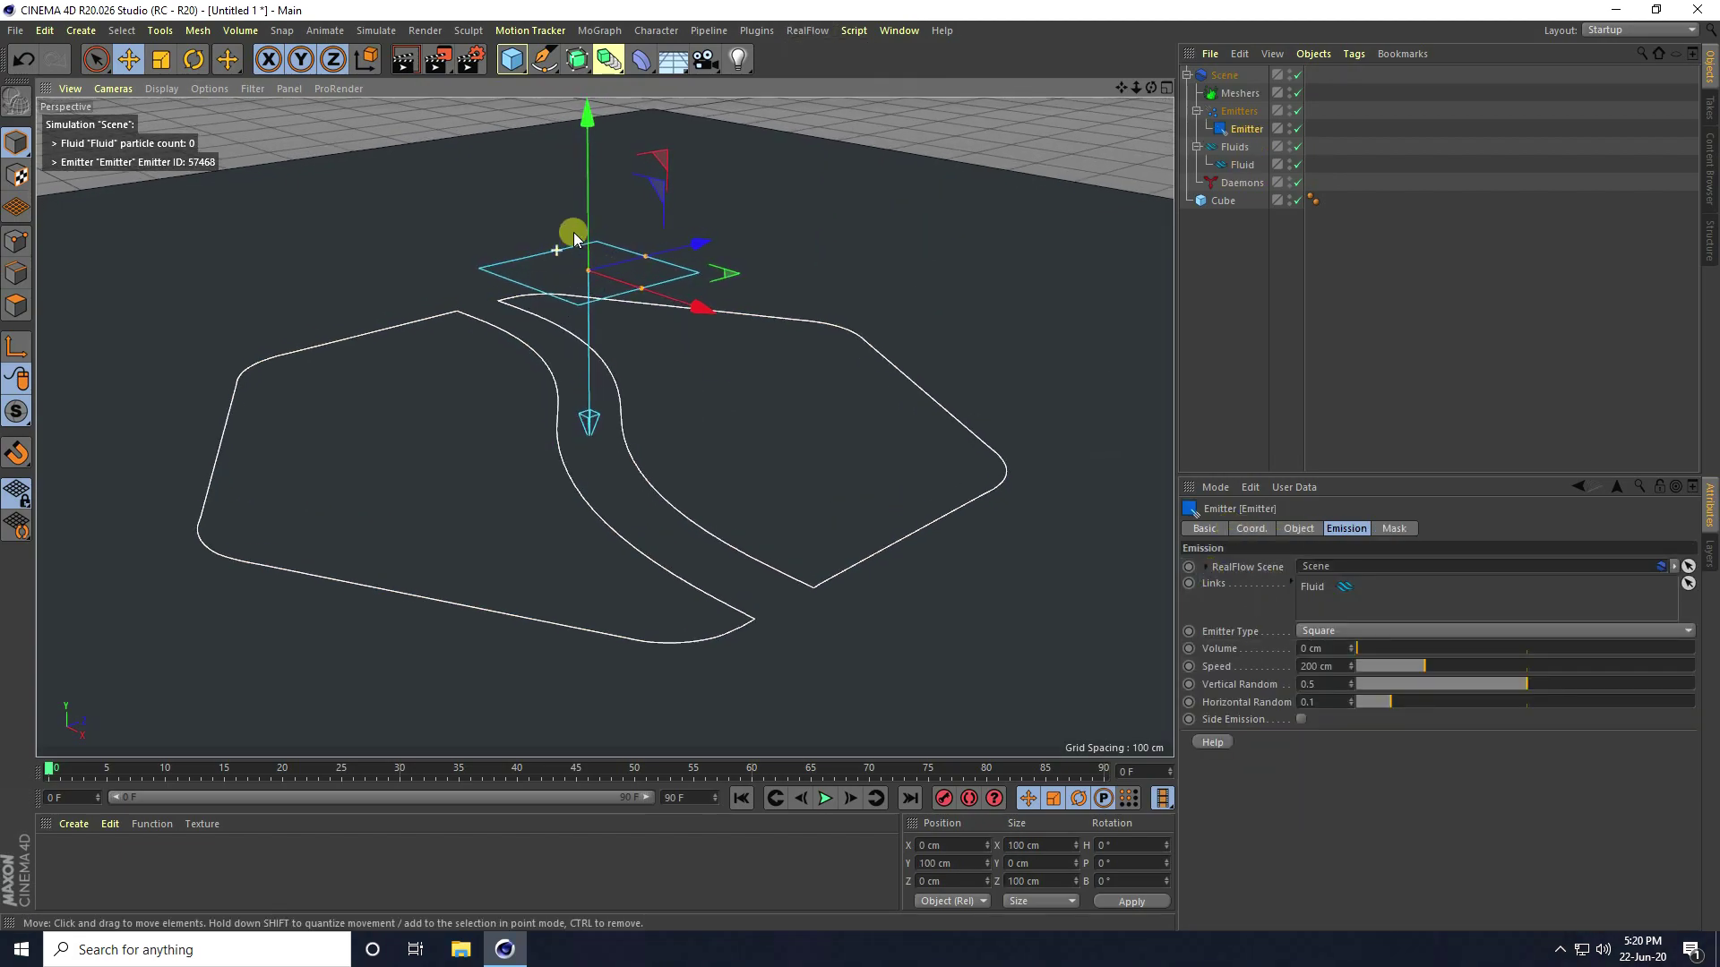
left_click(1297, 529)
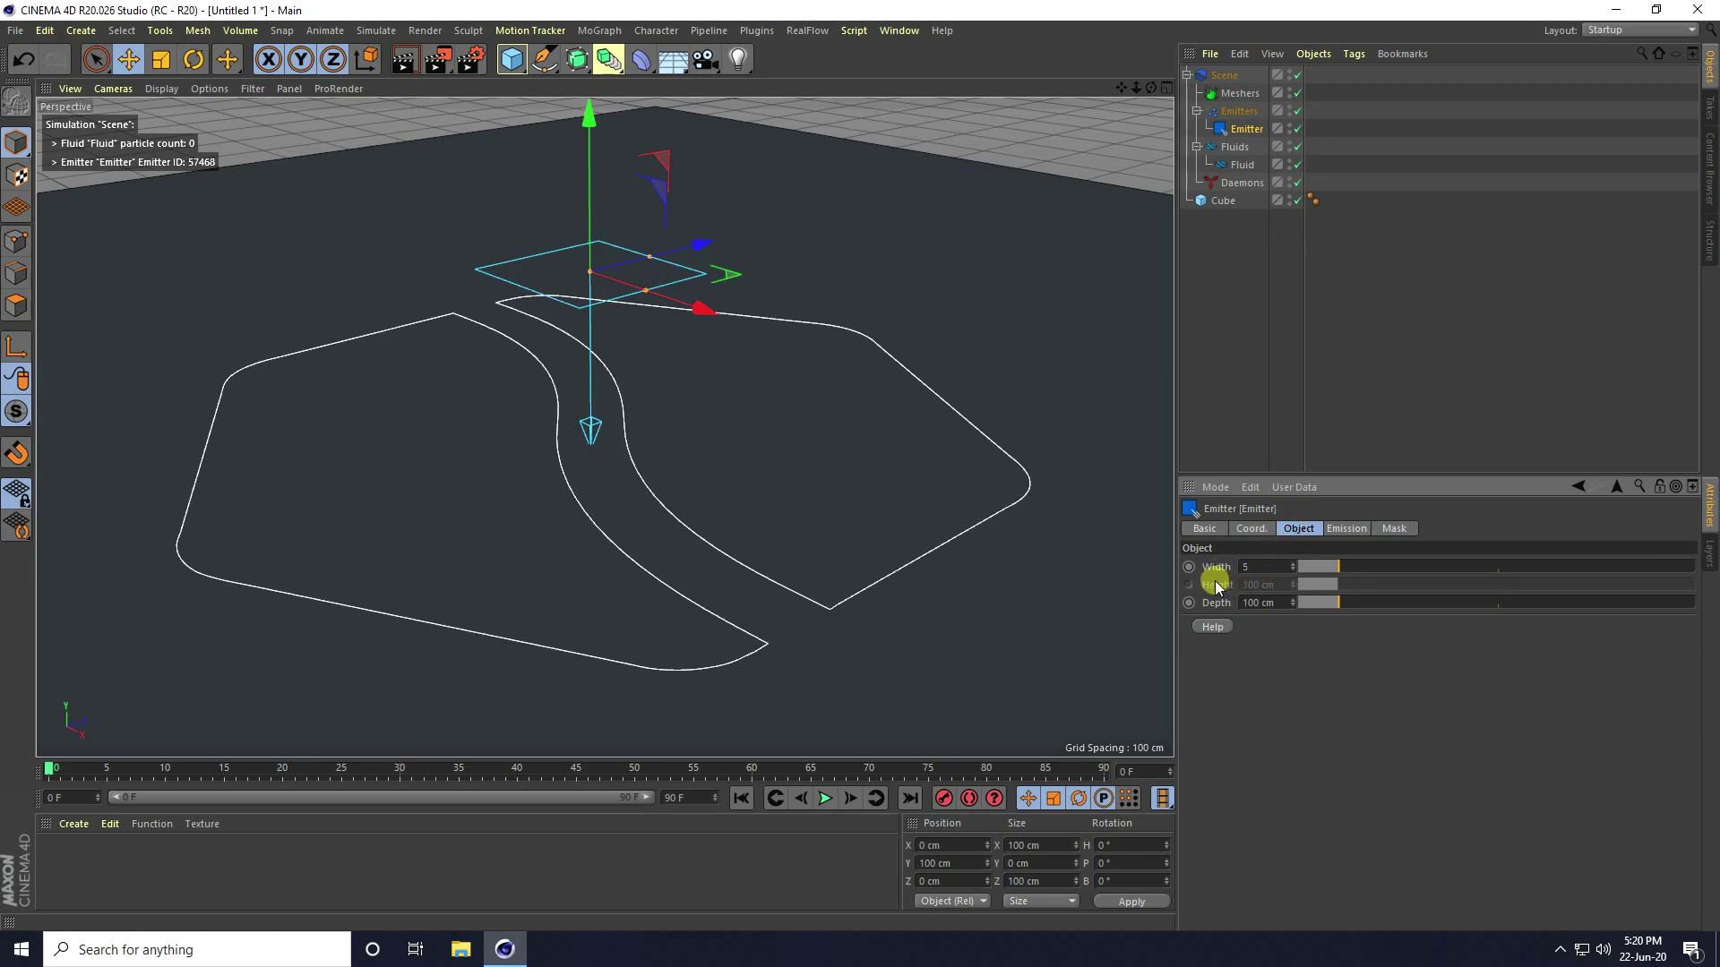
type("150")
key("Return")
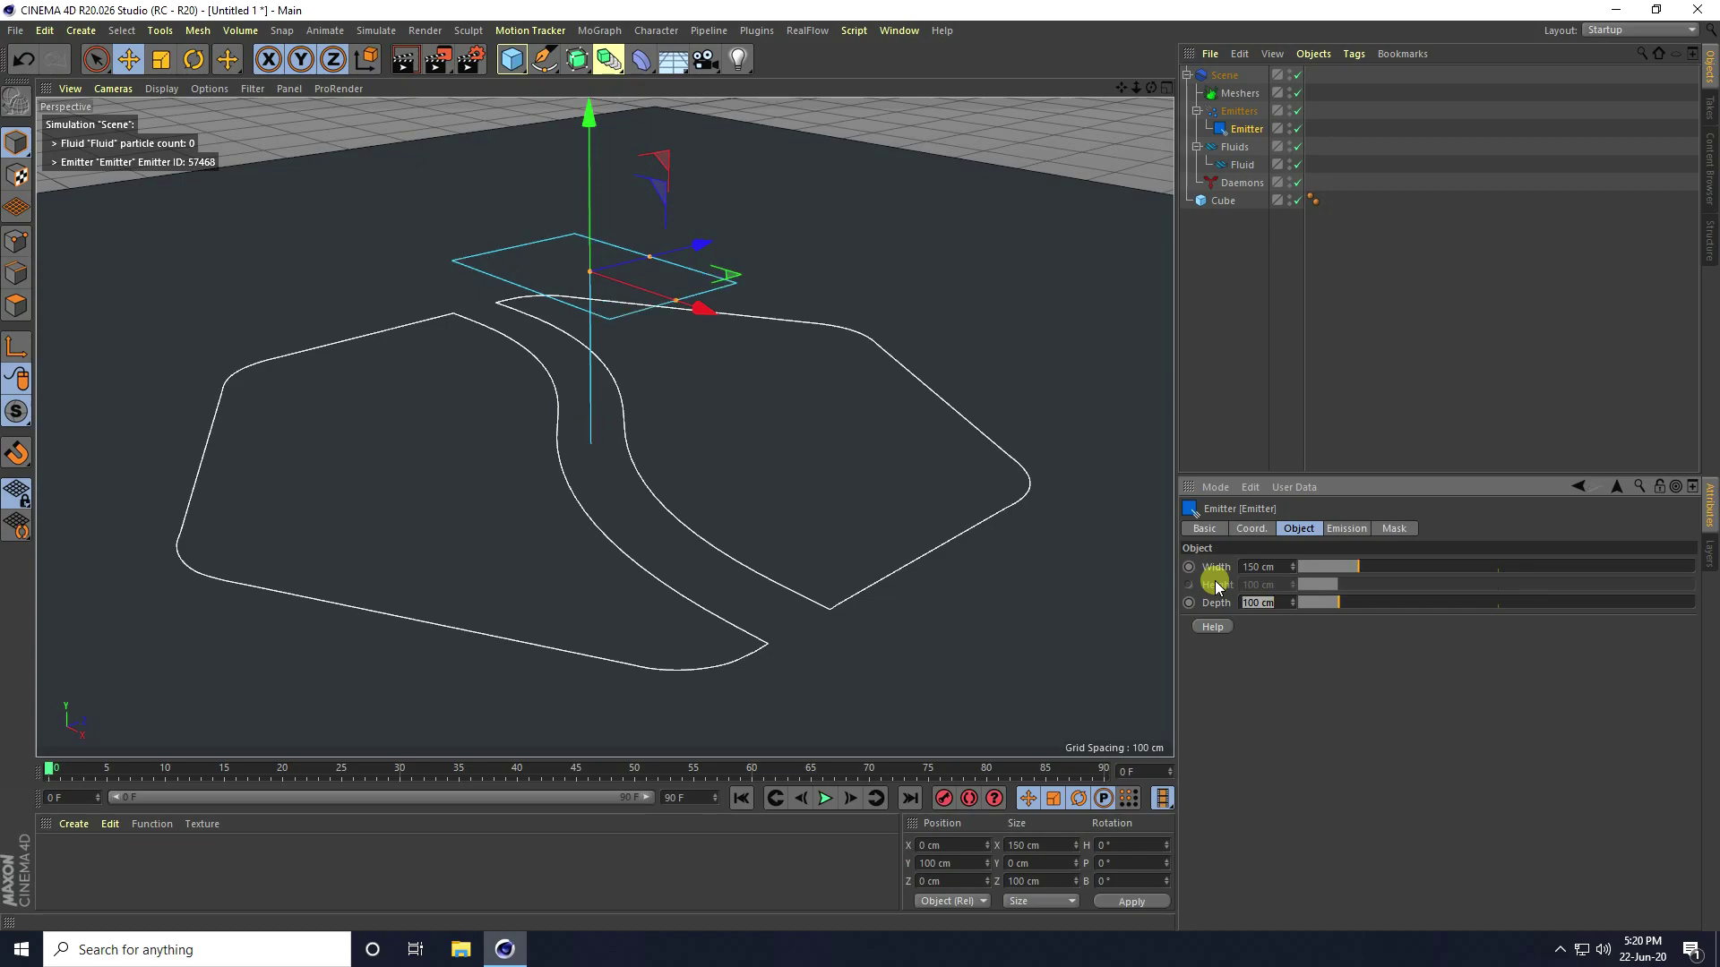
type("25")
key("Return")
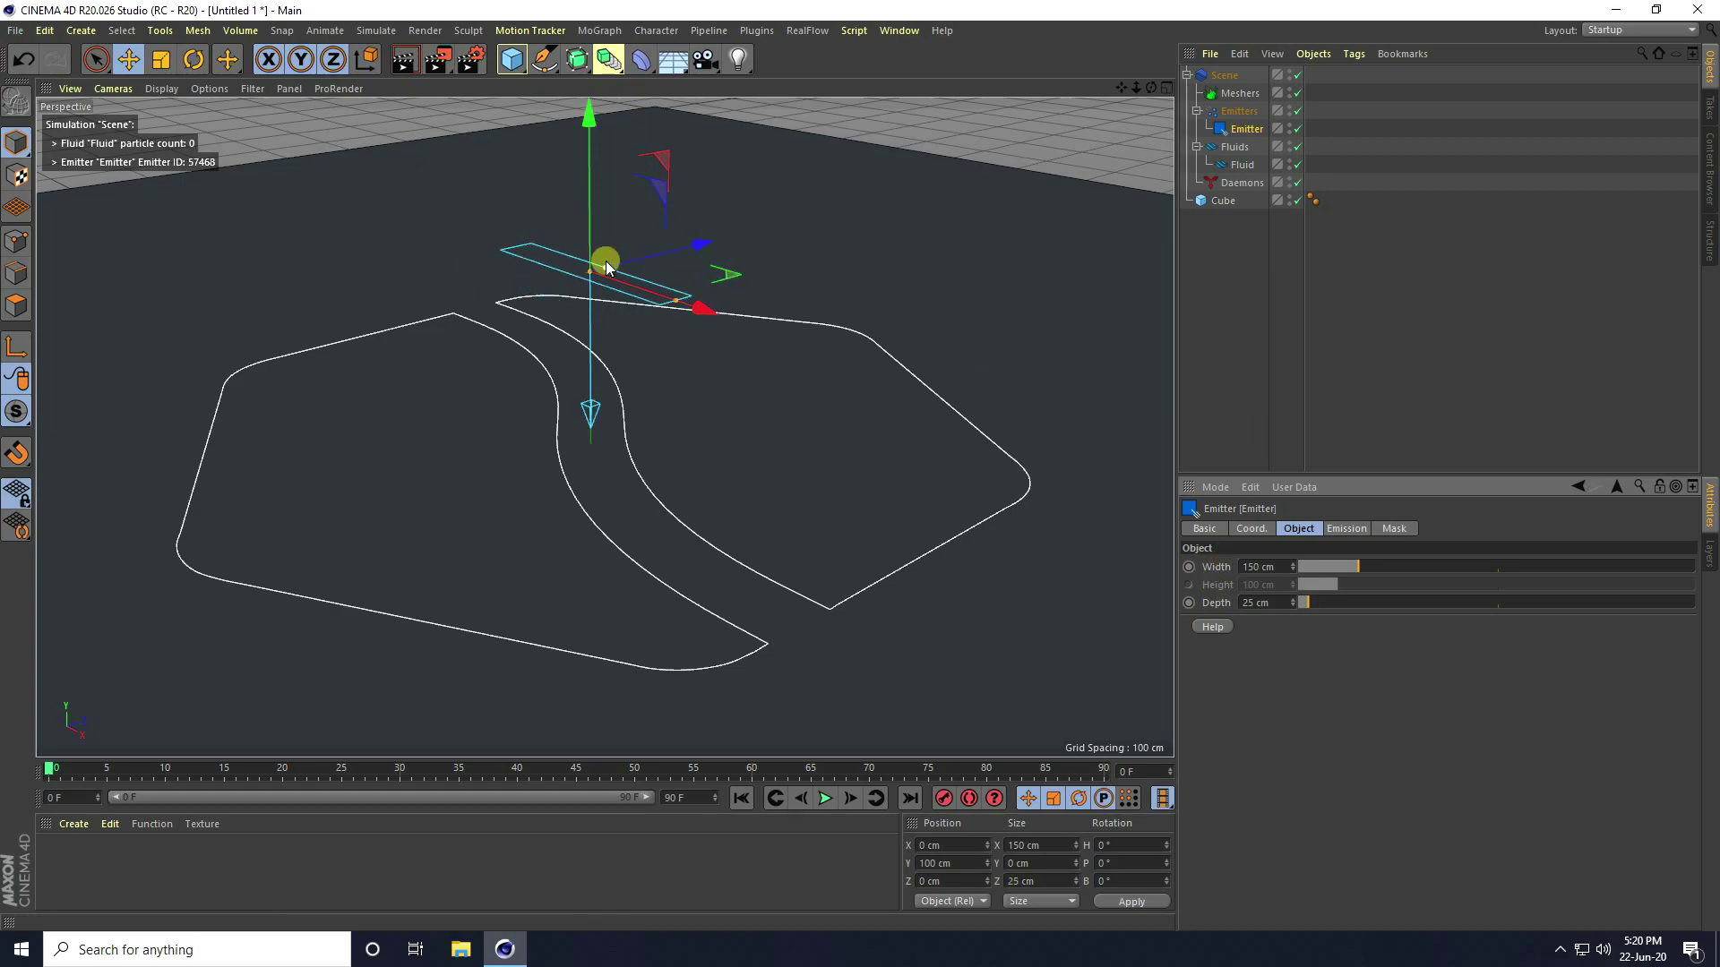
scroll(653, 223, "up", 5)
scroll(684, 255, "down", 6)
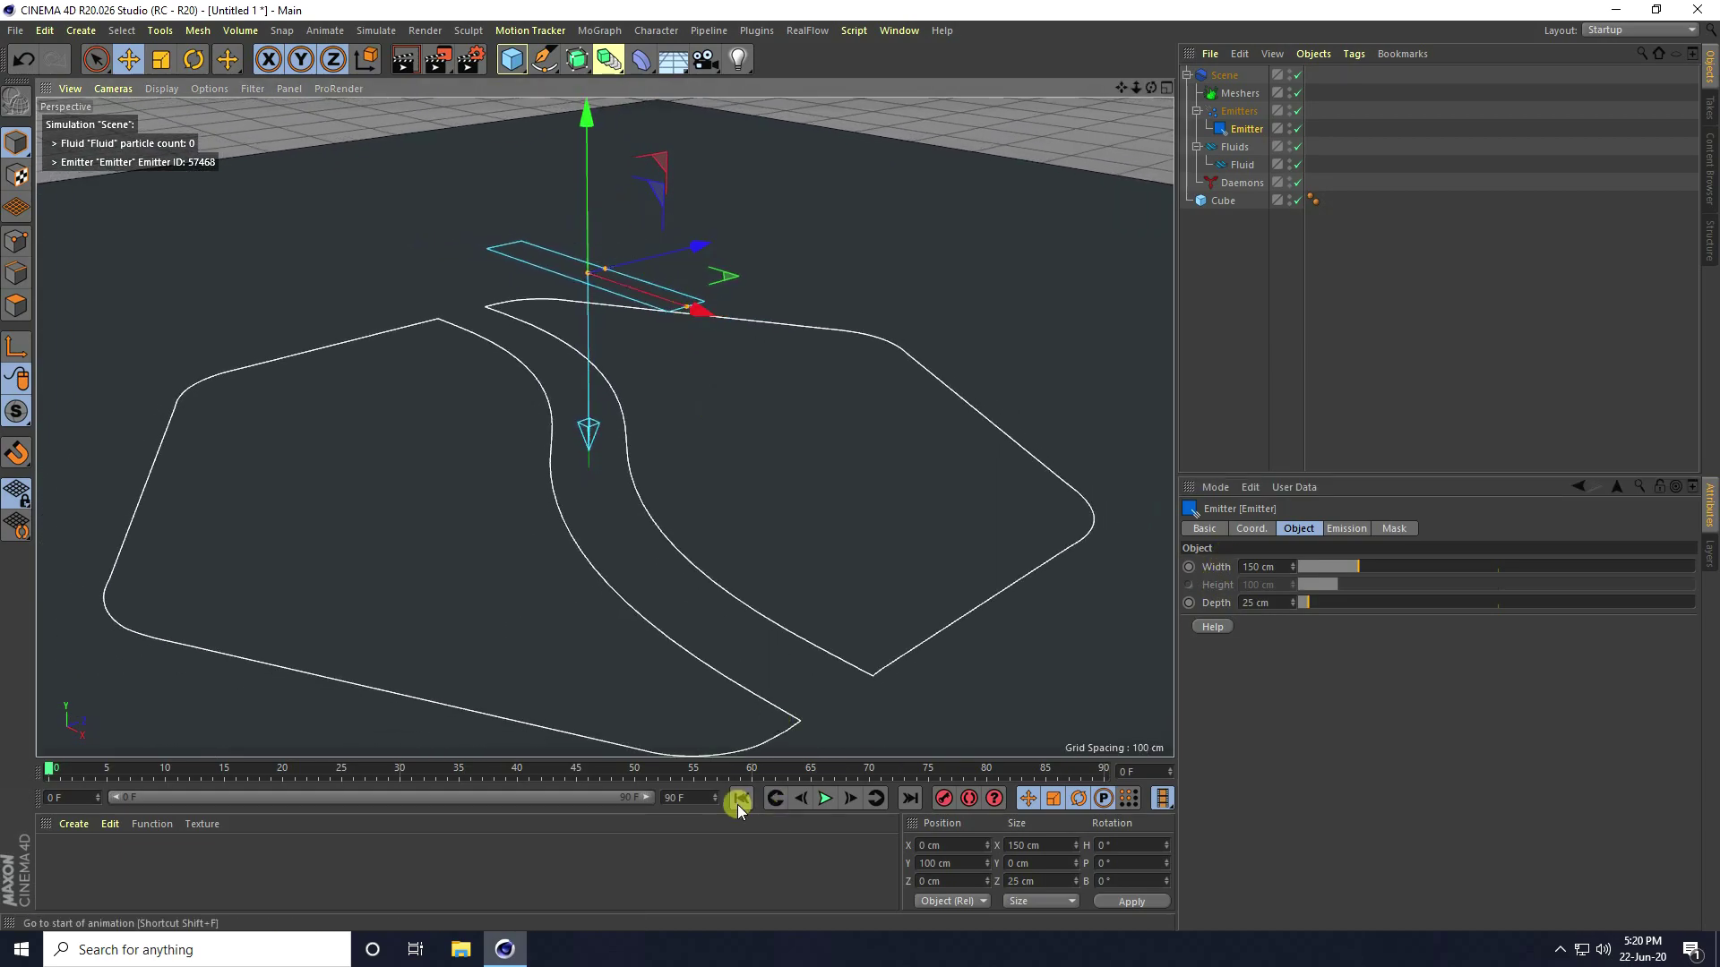
Step: Play the simulation and set the Fluid's display particle size to 5
left_click(825, 798)
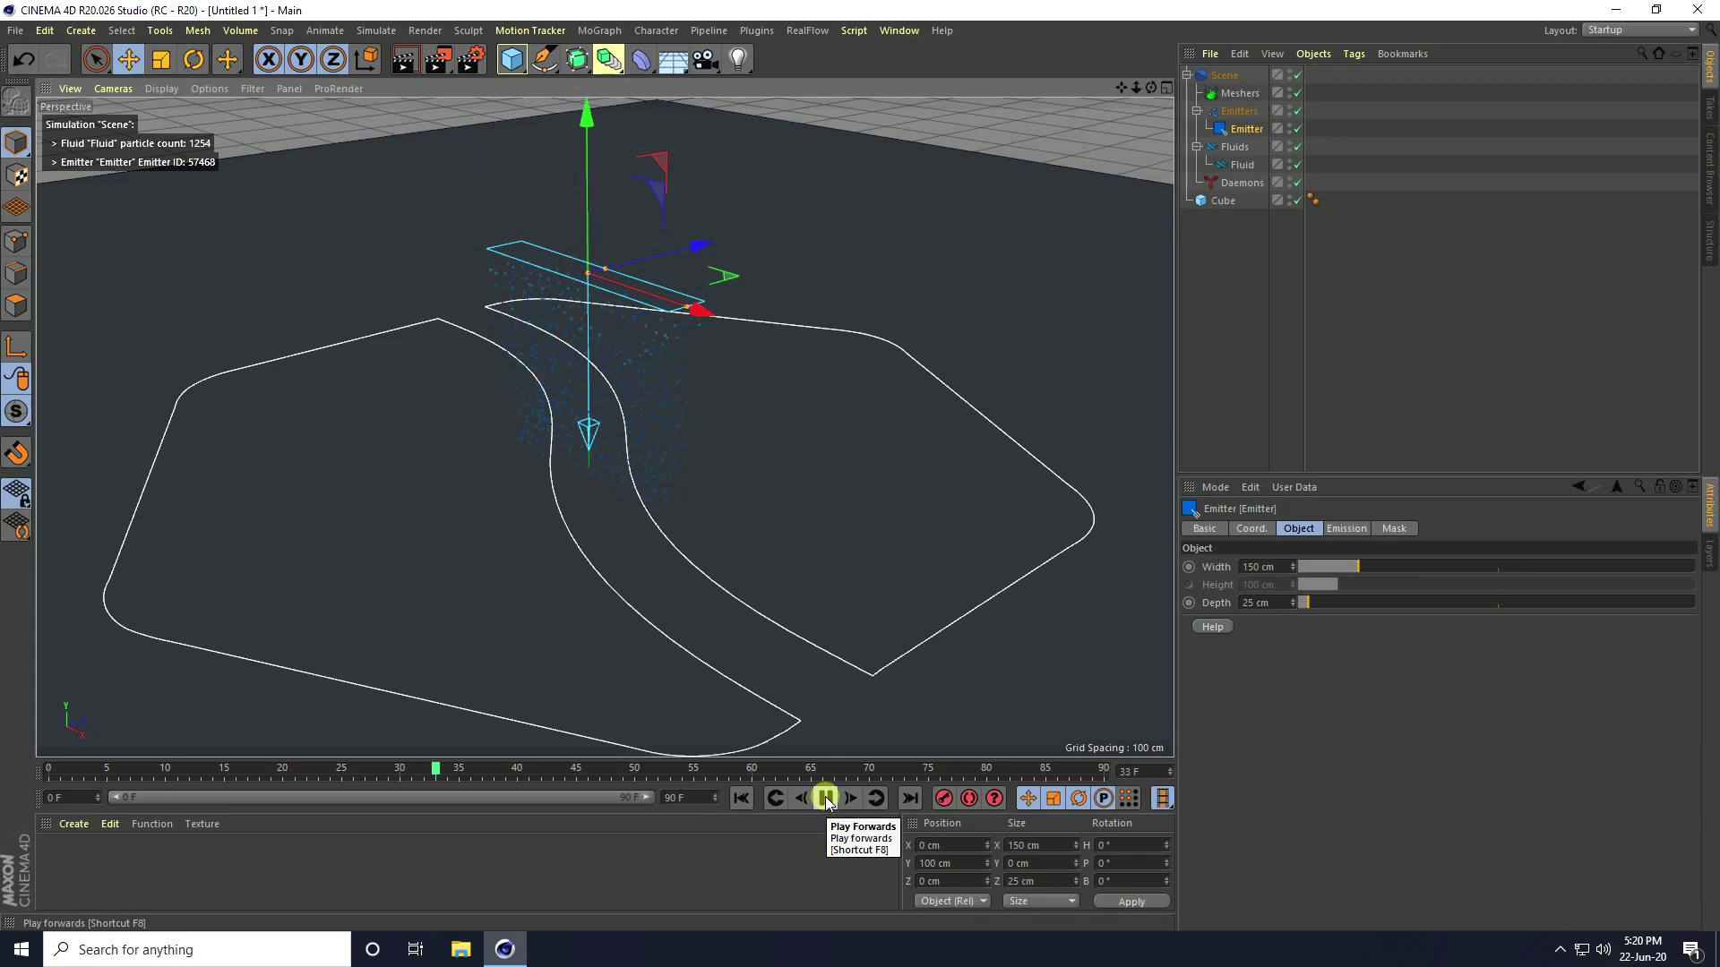
left_click(1243, 164)
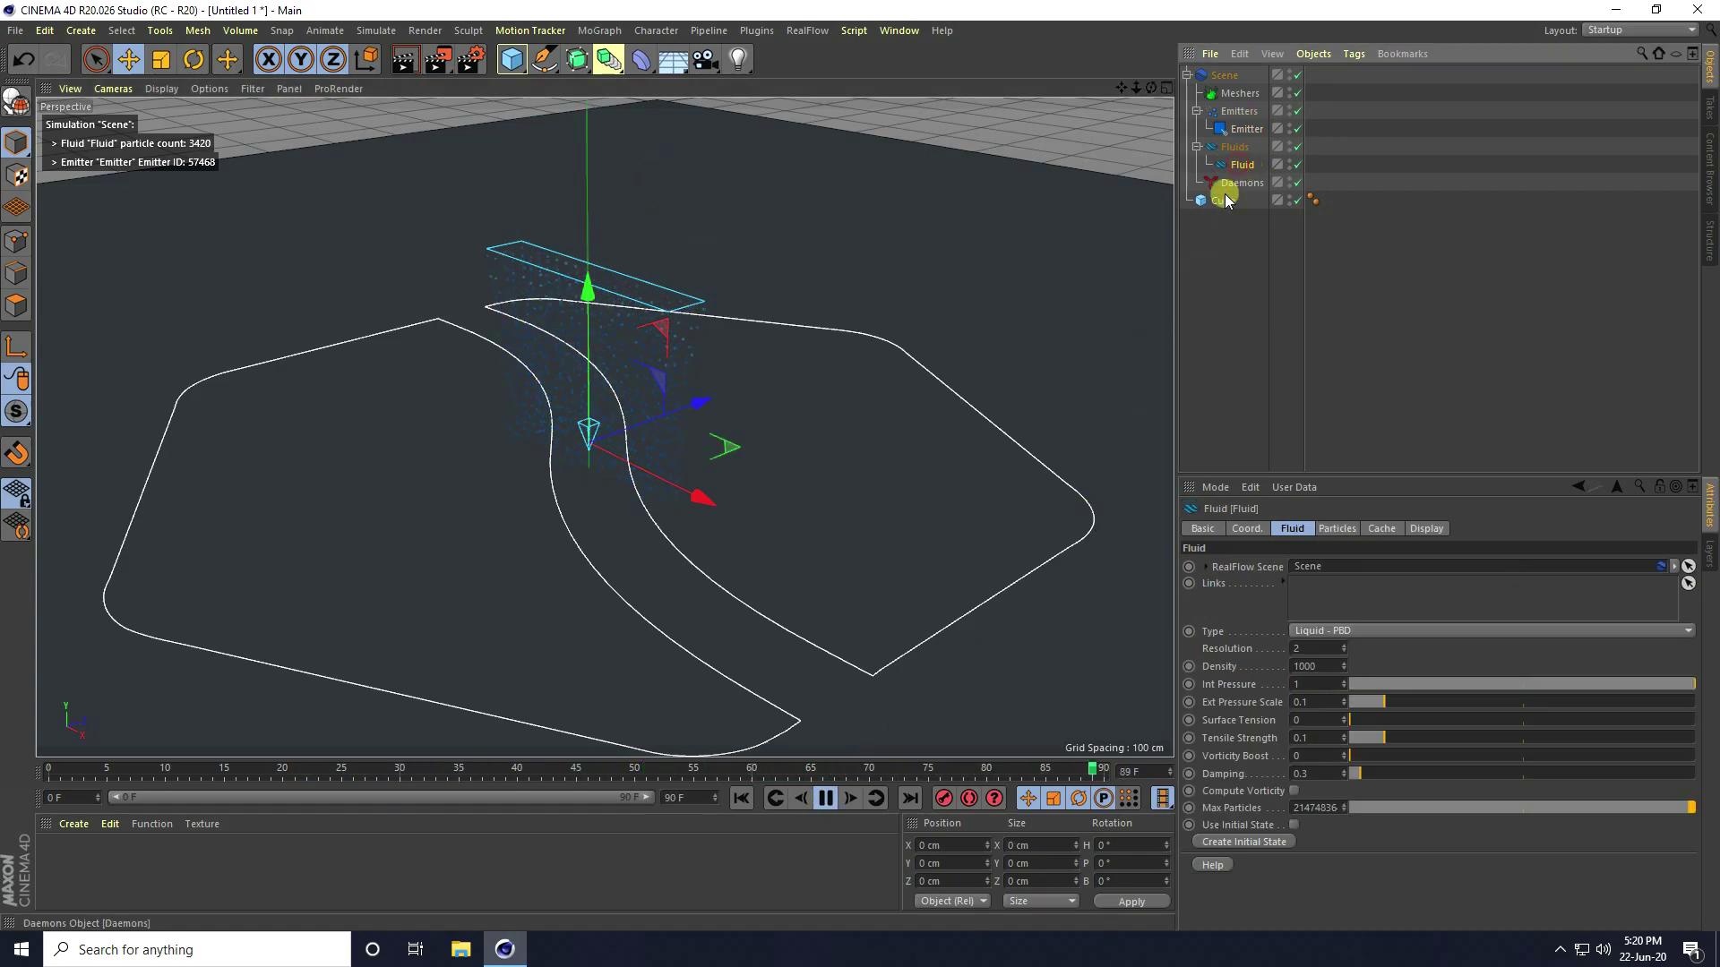
left_click(1425, 529)
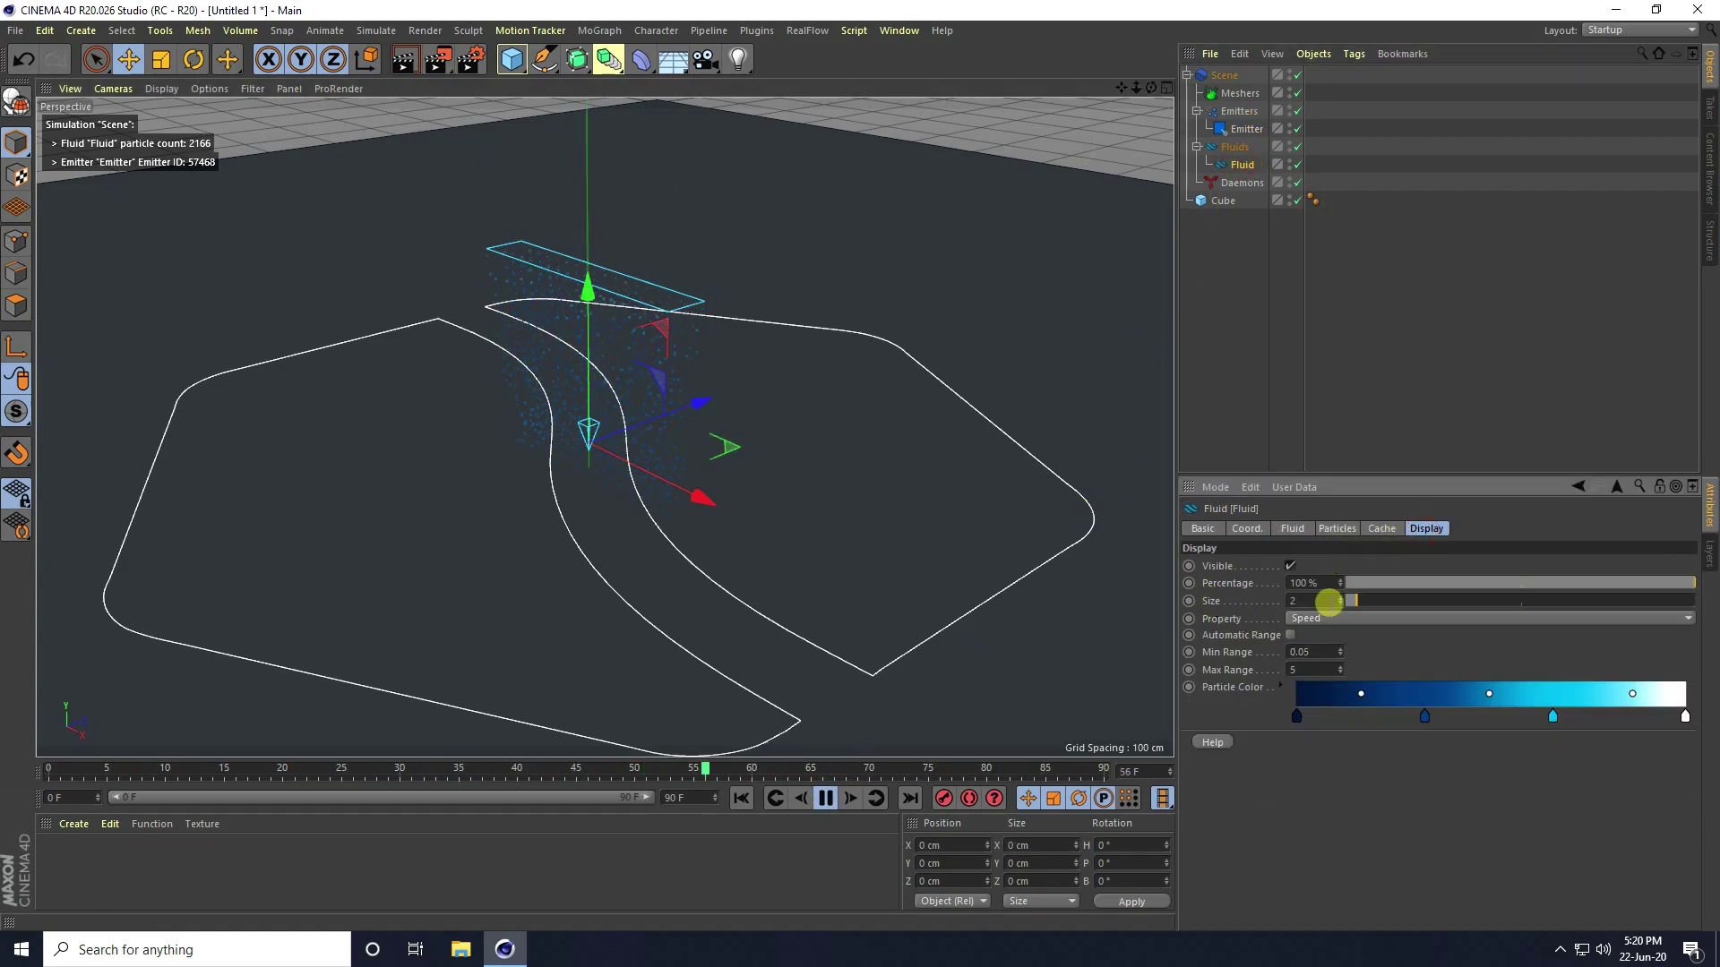
left_click_drag(1343, 600, 1347, 600)
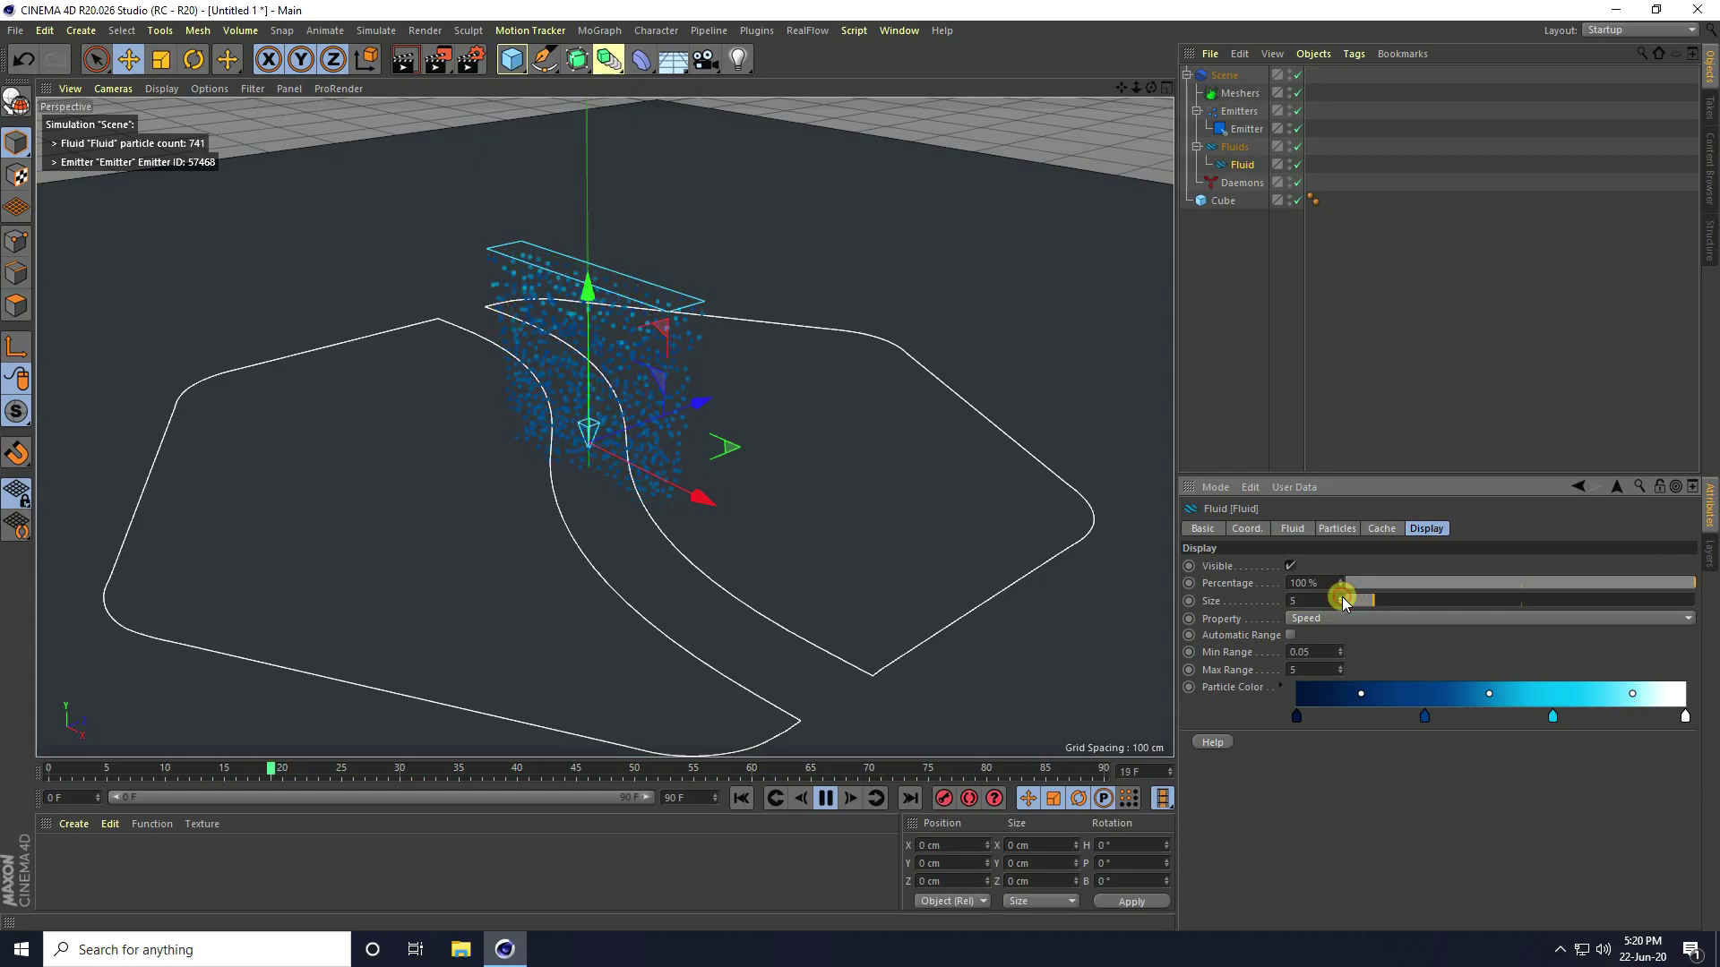
left_click(825, 797)
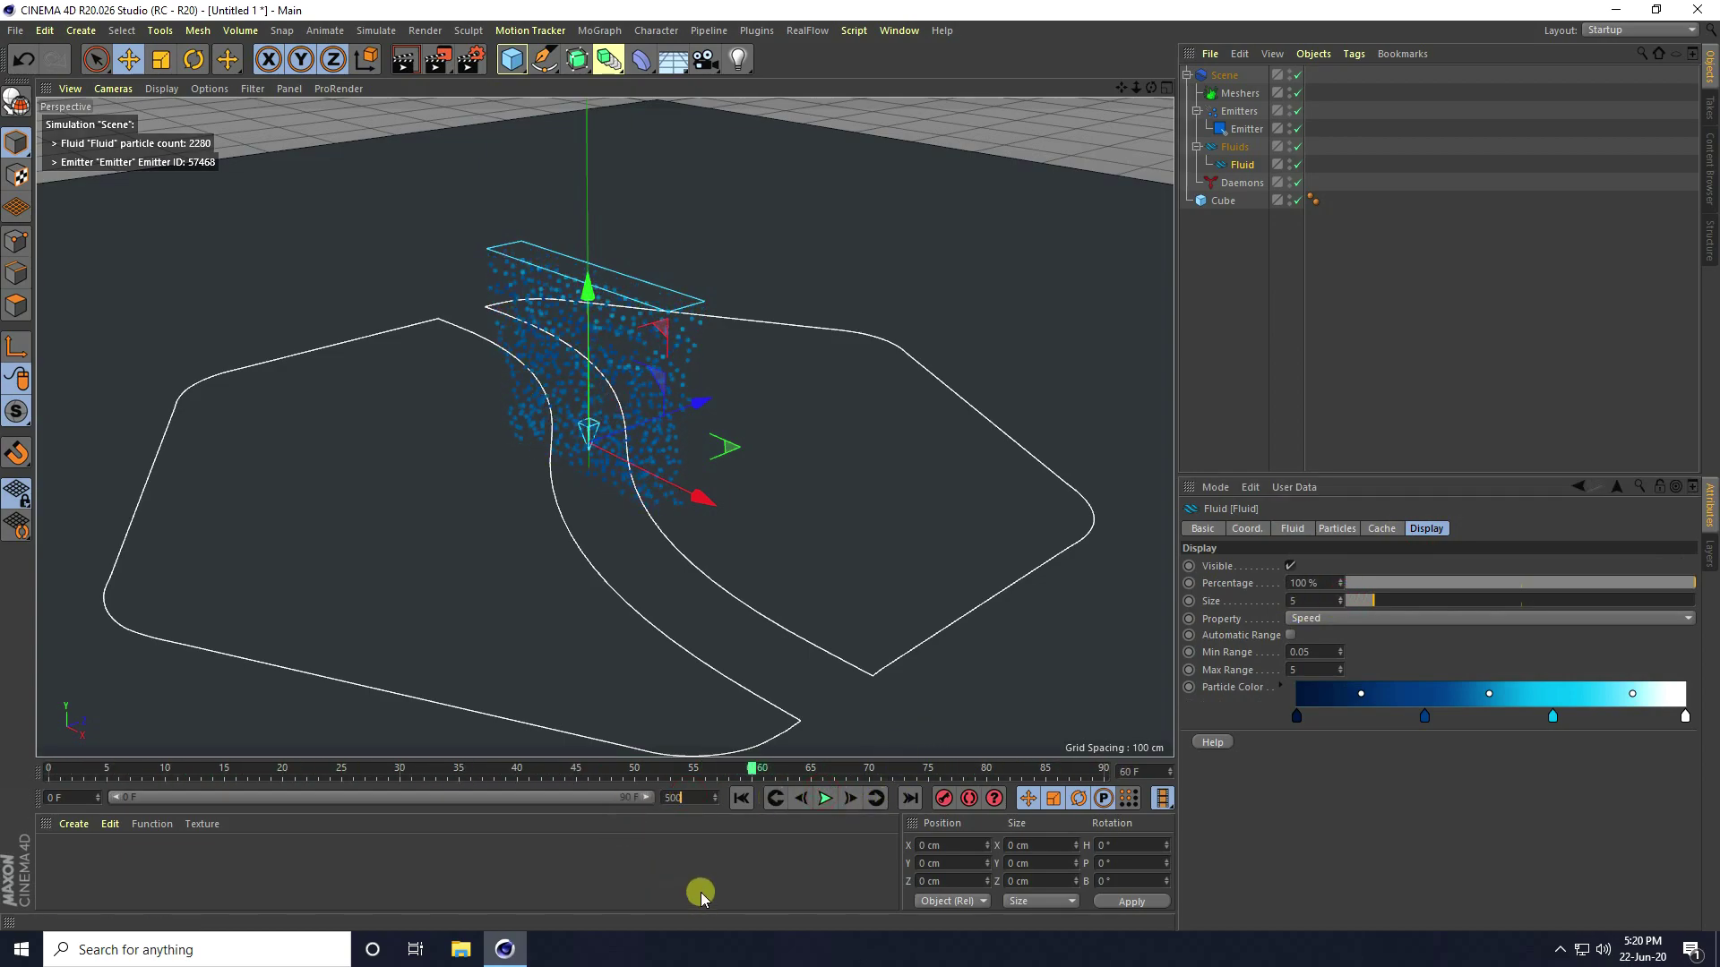
Step: Extend the animation and preview range to 500 frames, then replay from the start
key("Return")
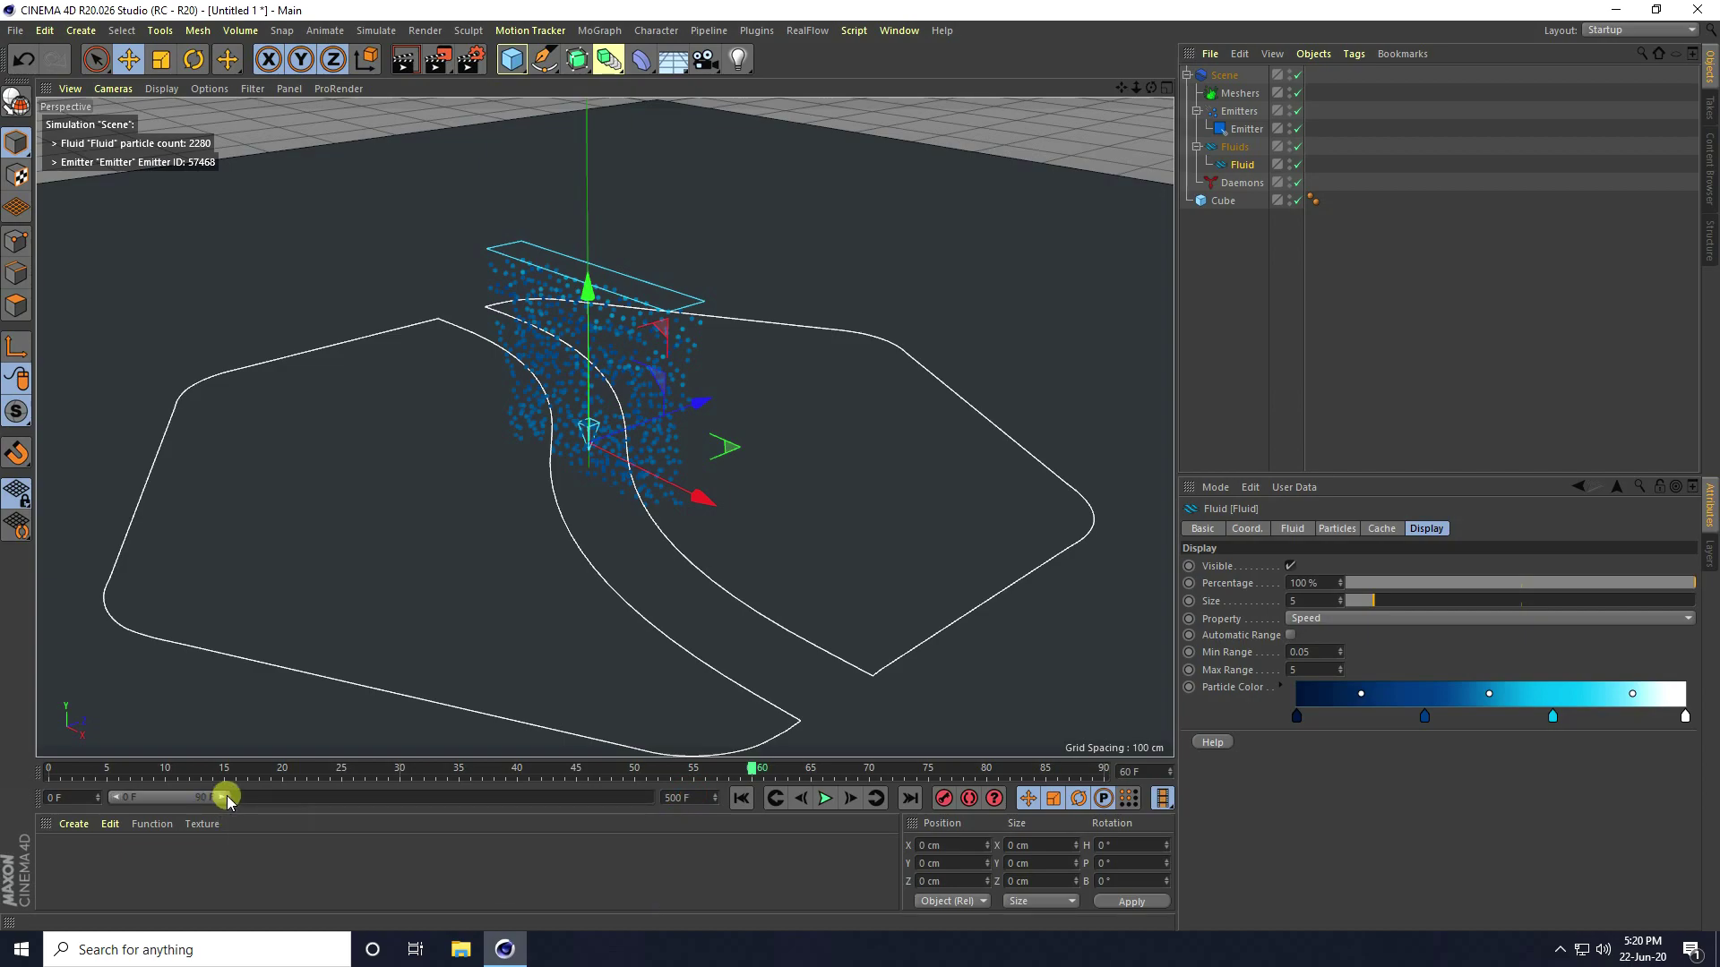
left_click_drag(227, 798, 695, 802)
left_click(742, 798)
left_click(824, 798)
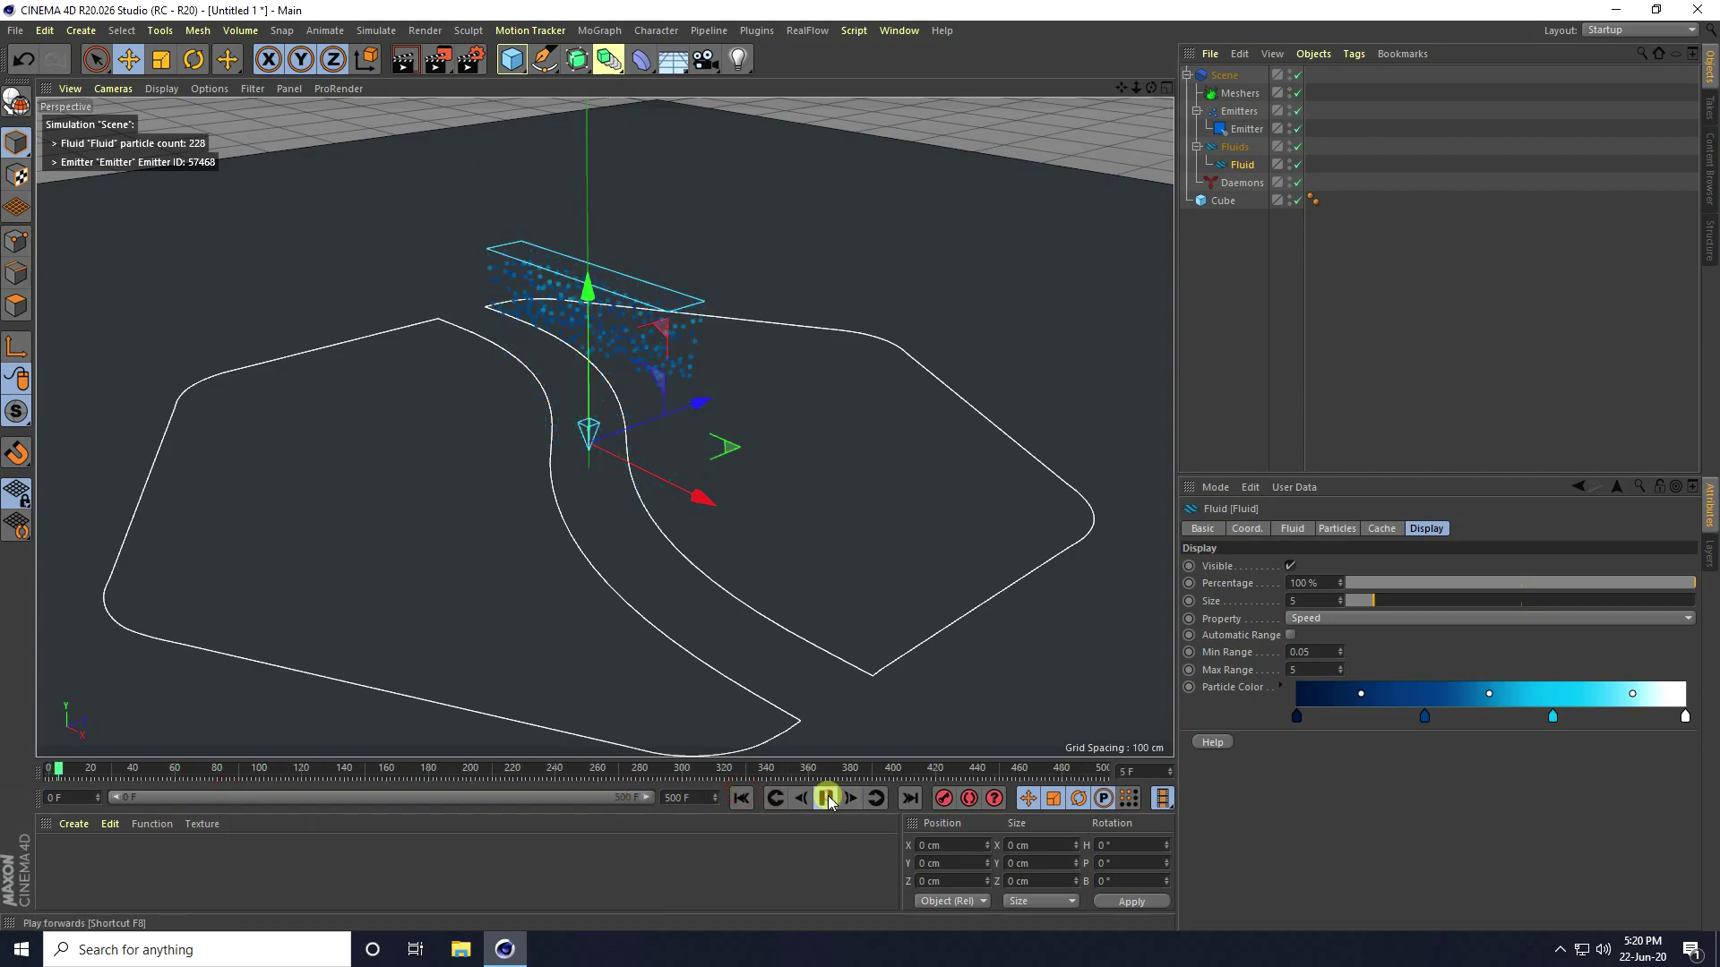
left_click(826, 798)
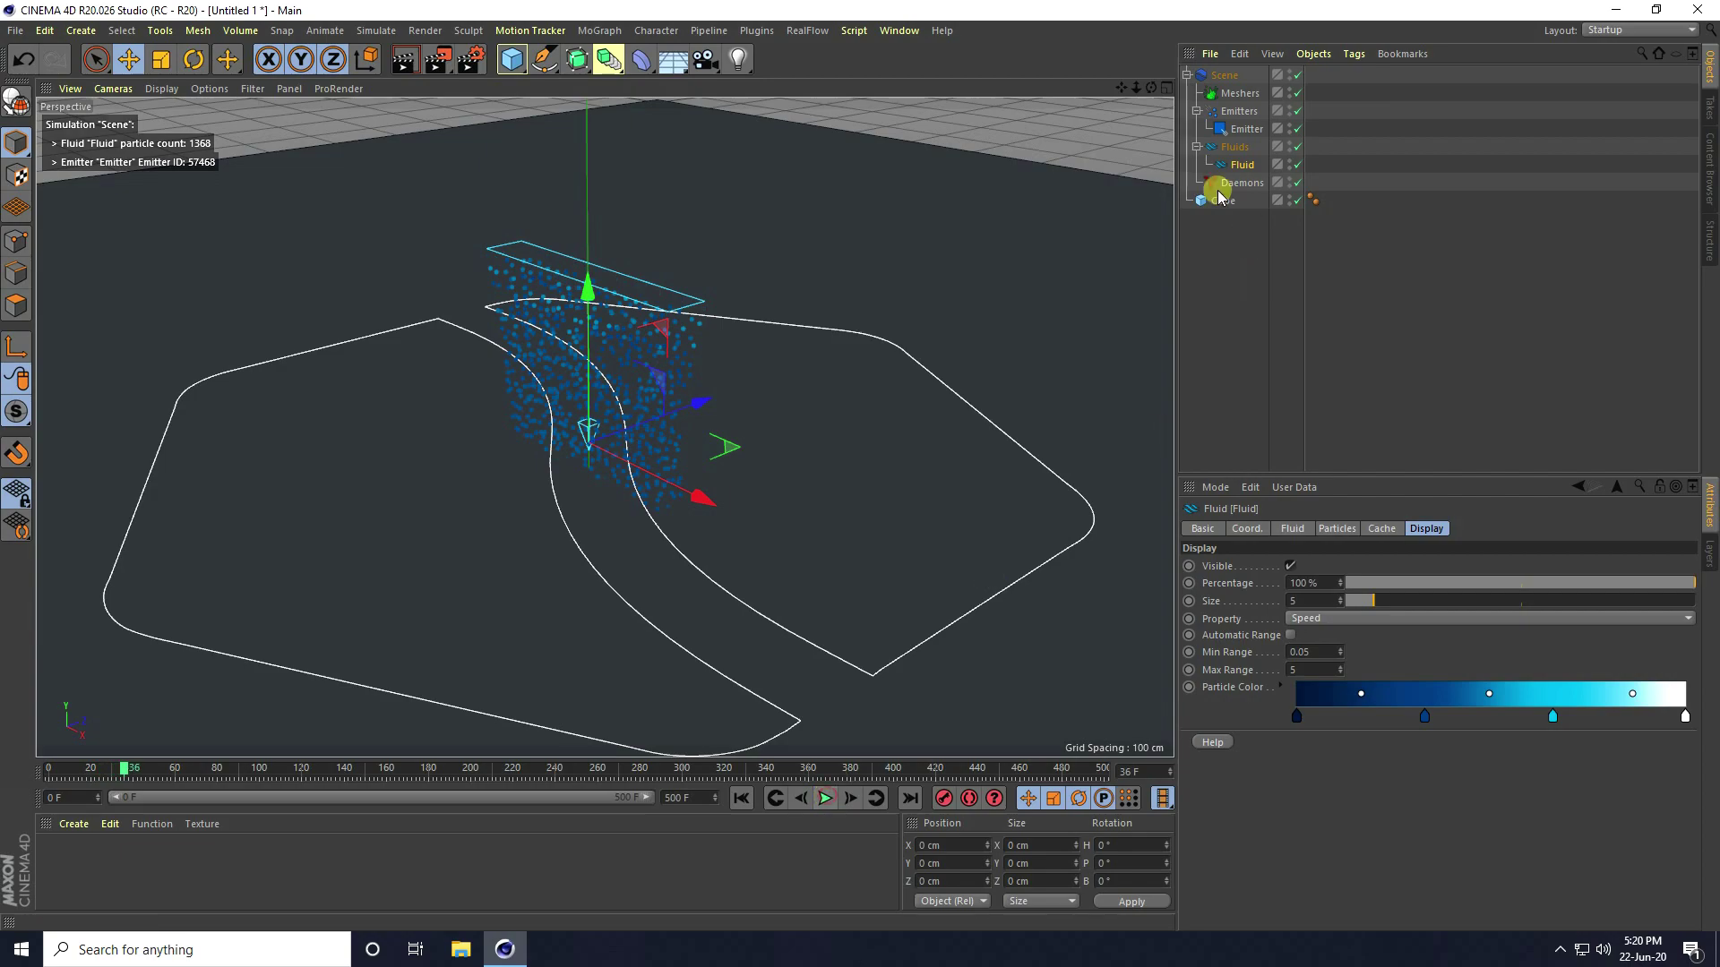
Step: Raise the emitter to a P.Y position of 200 cm
left_click(1246, 131)
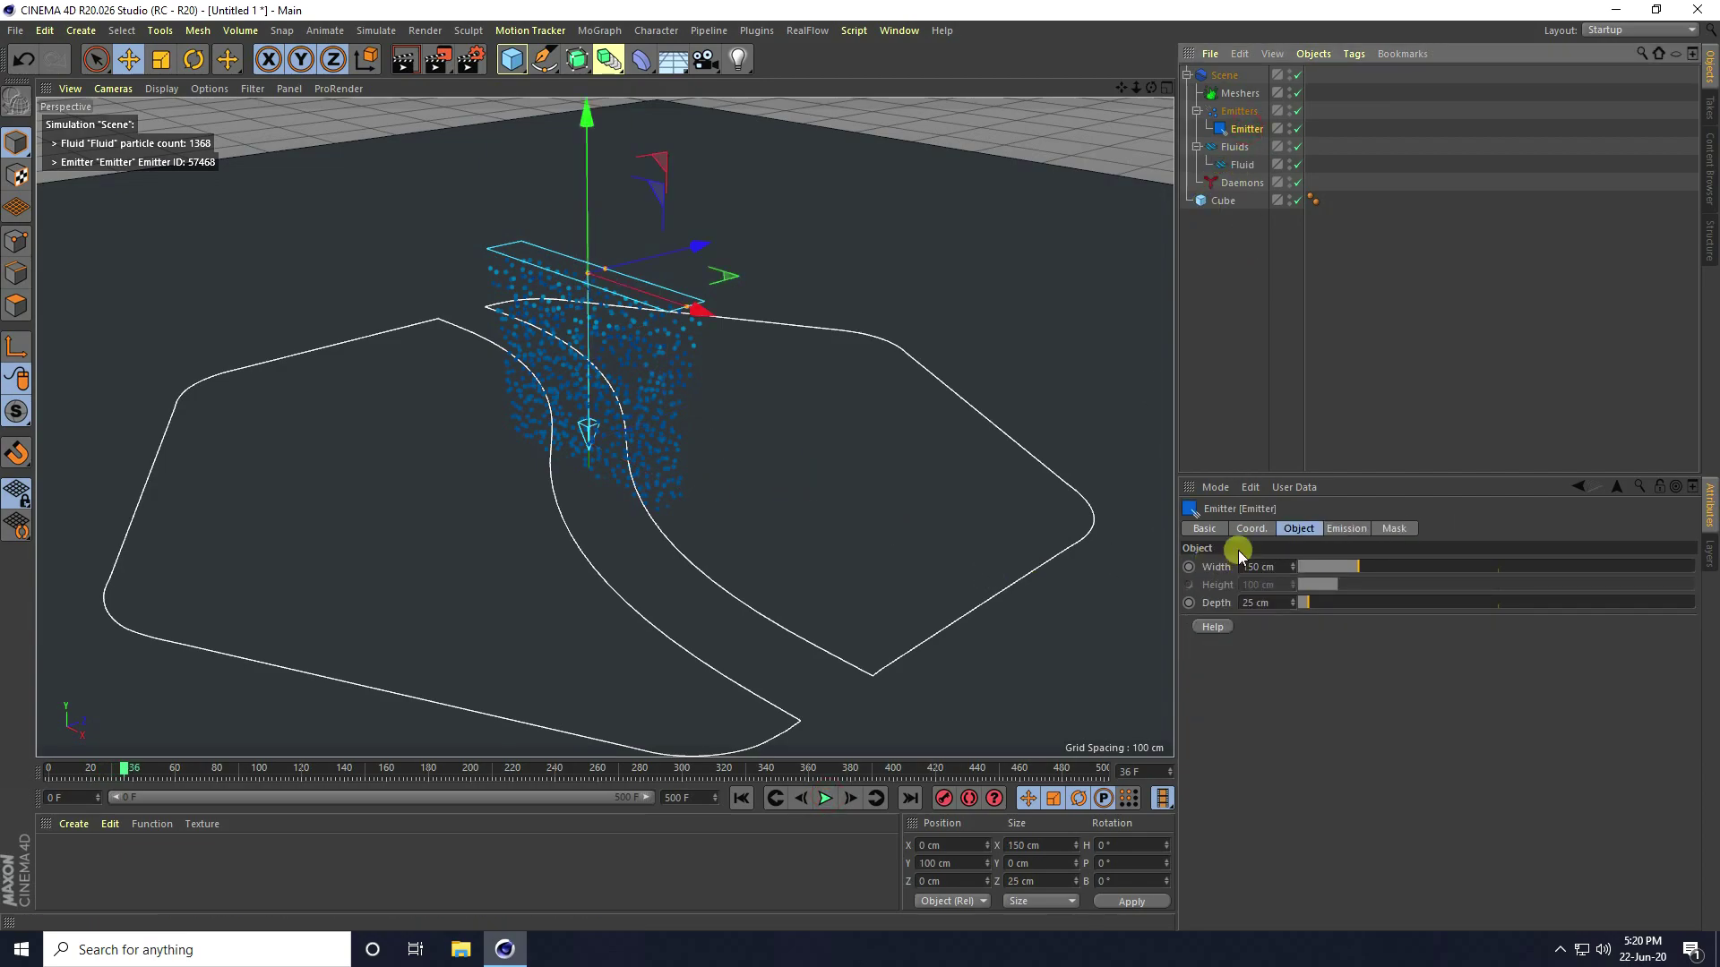
left_click(1251, 528)
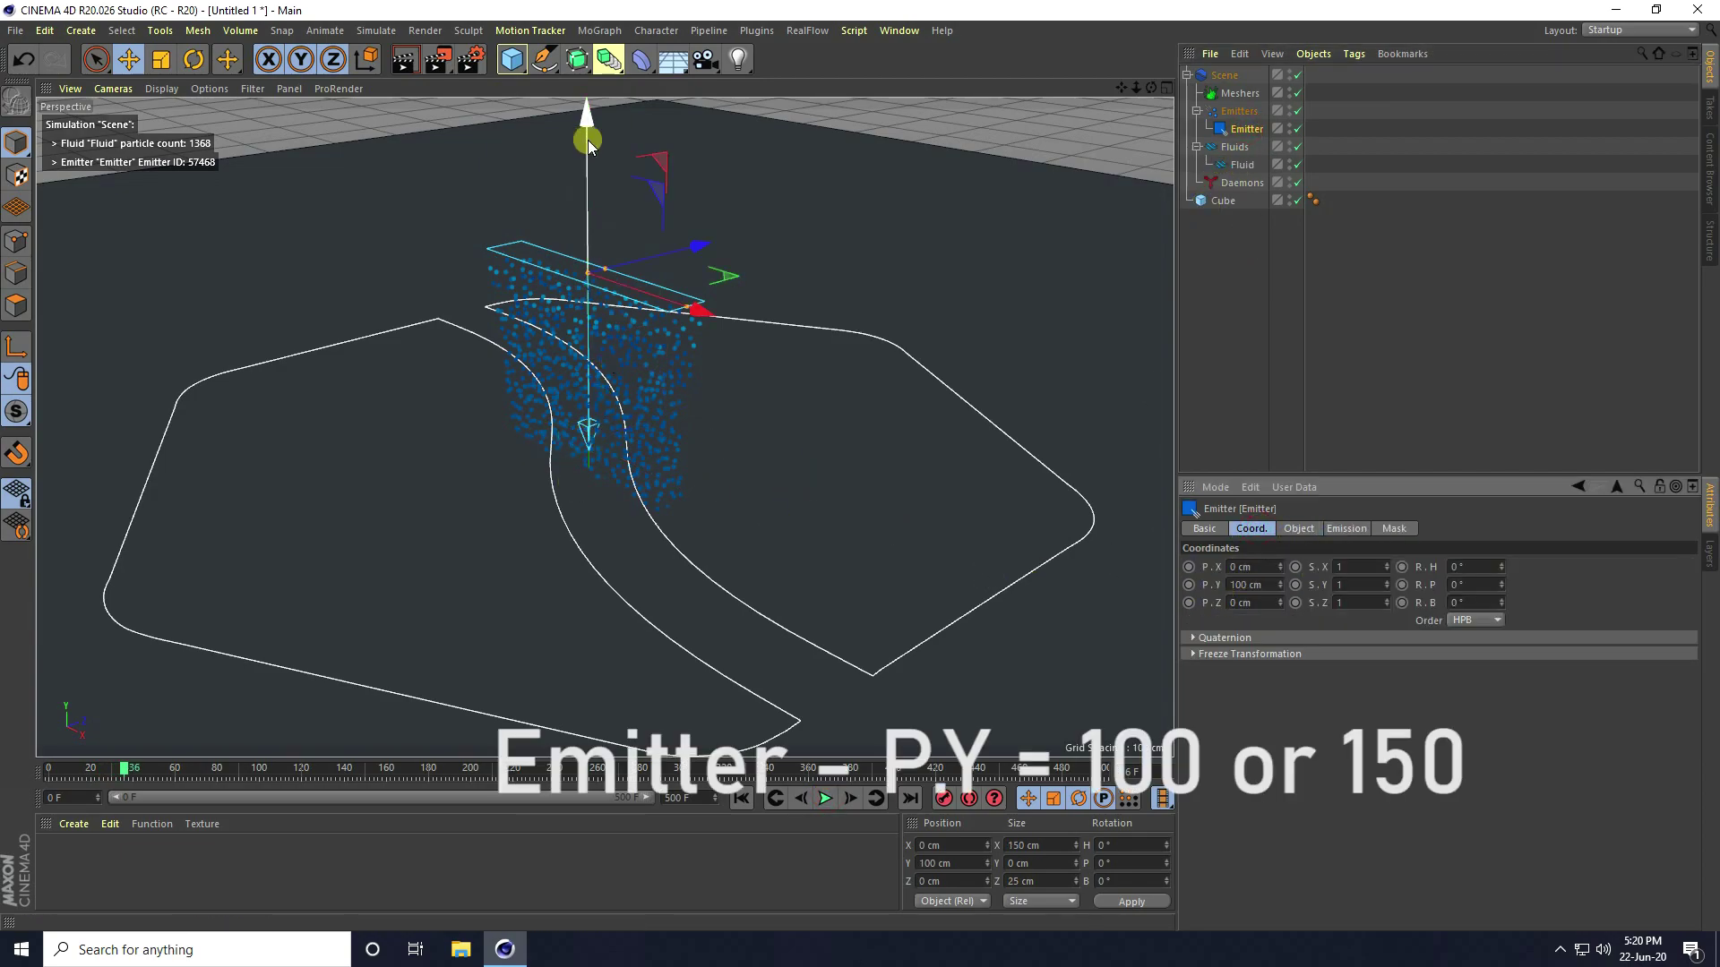
mouse_move(587, 126)
left_mouse_down()
mouse_move(860, 463)
mouse_move(588, 143)
left_mouse_up()
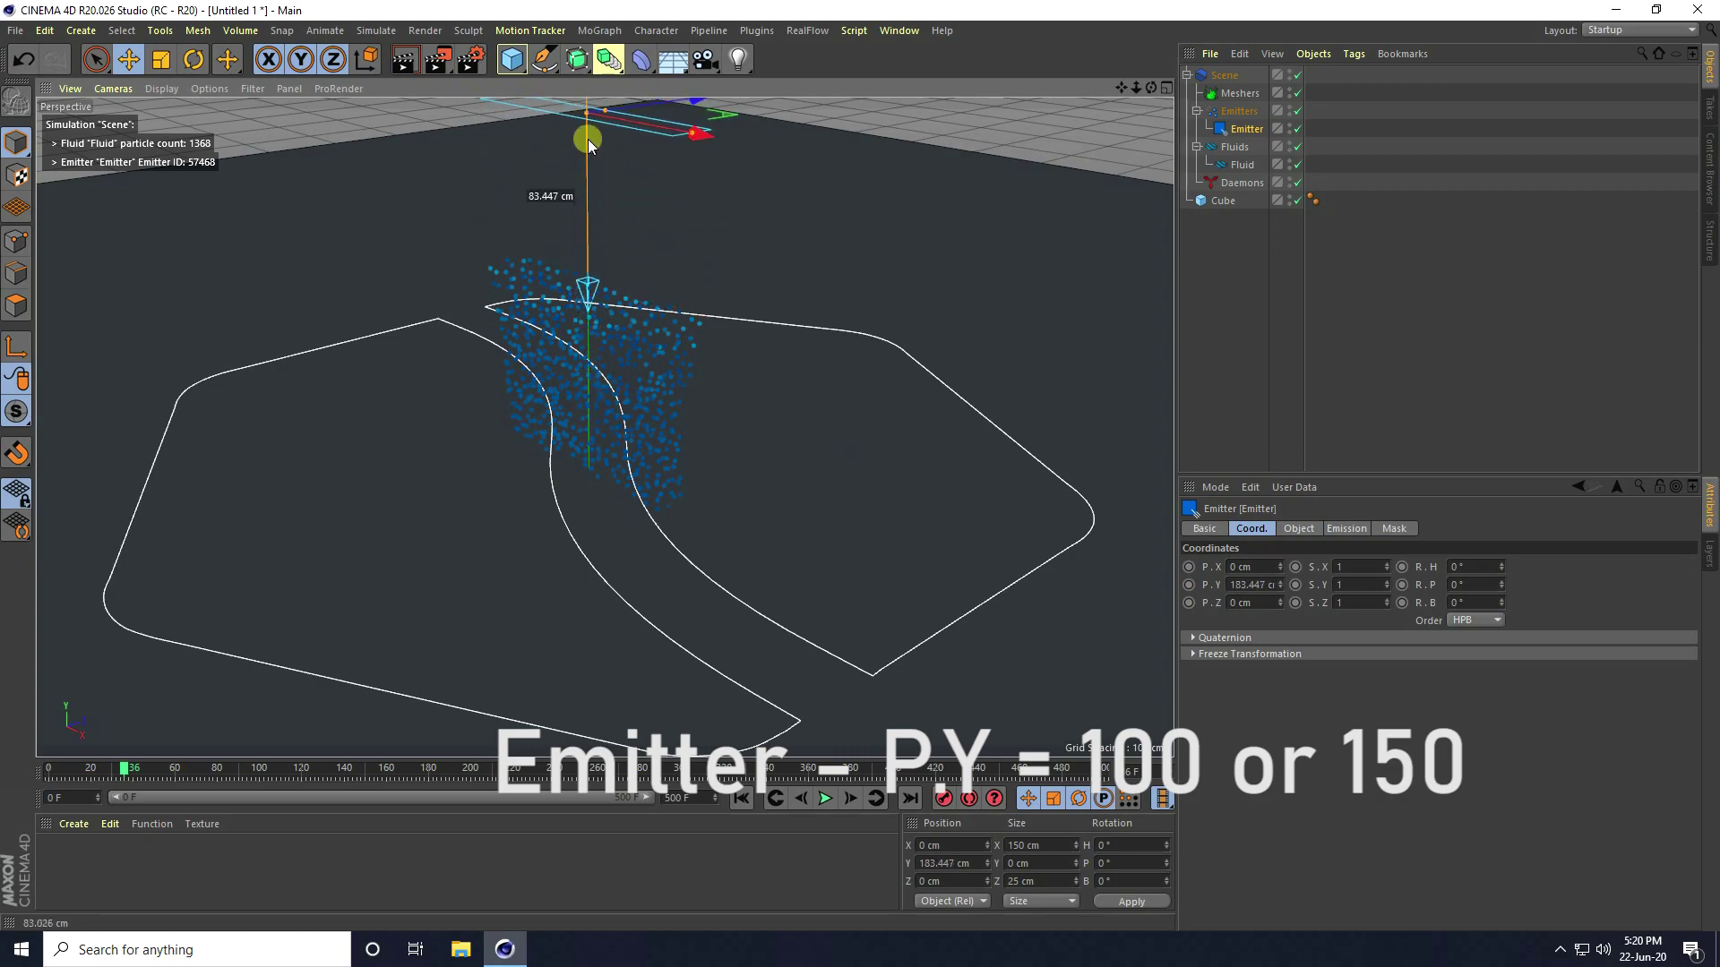
double_click(1239, 585)
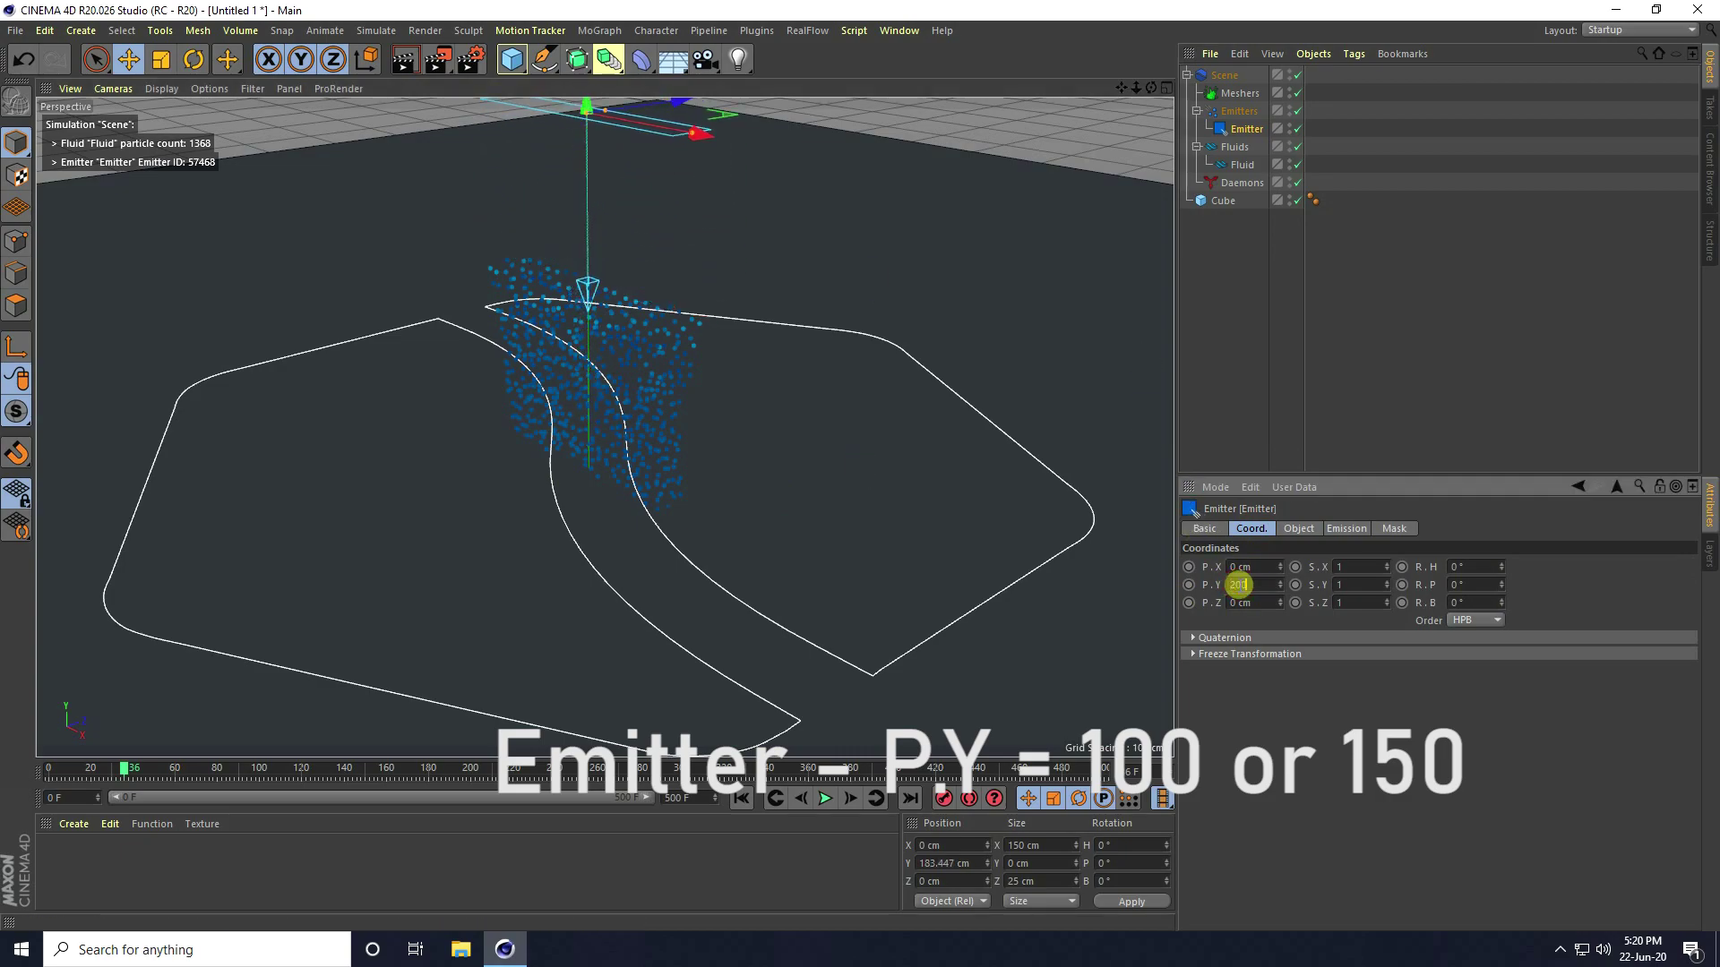
type("200")
key("Return")
scroll(698, 561, "down", 2)
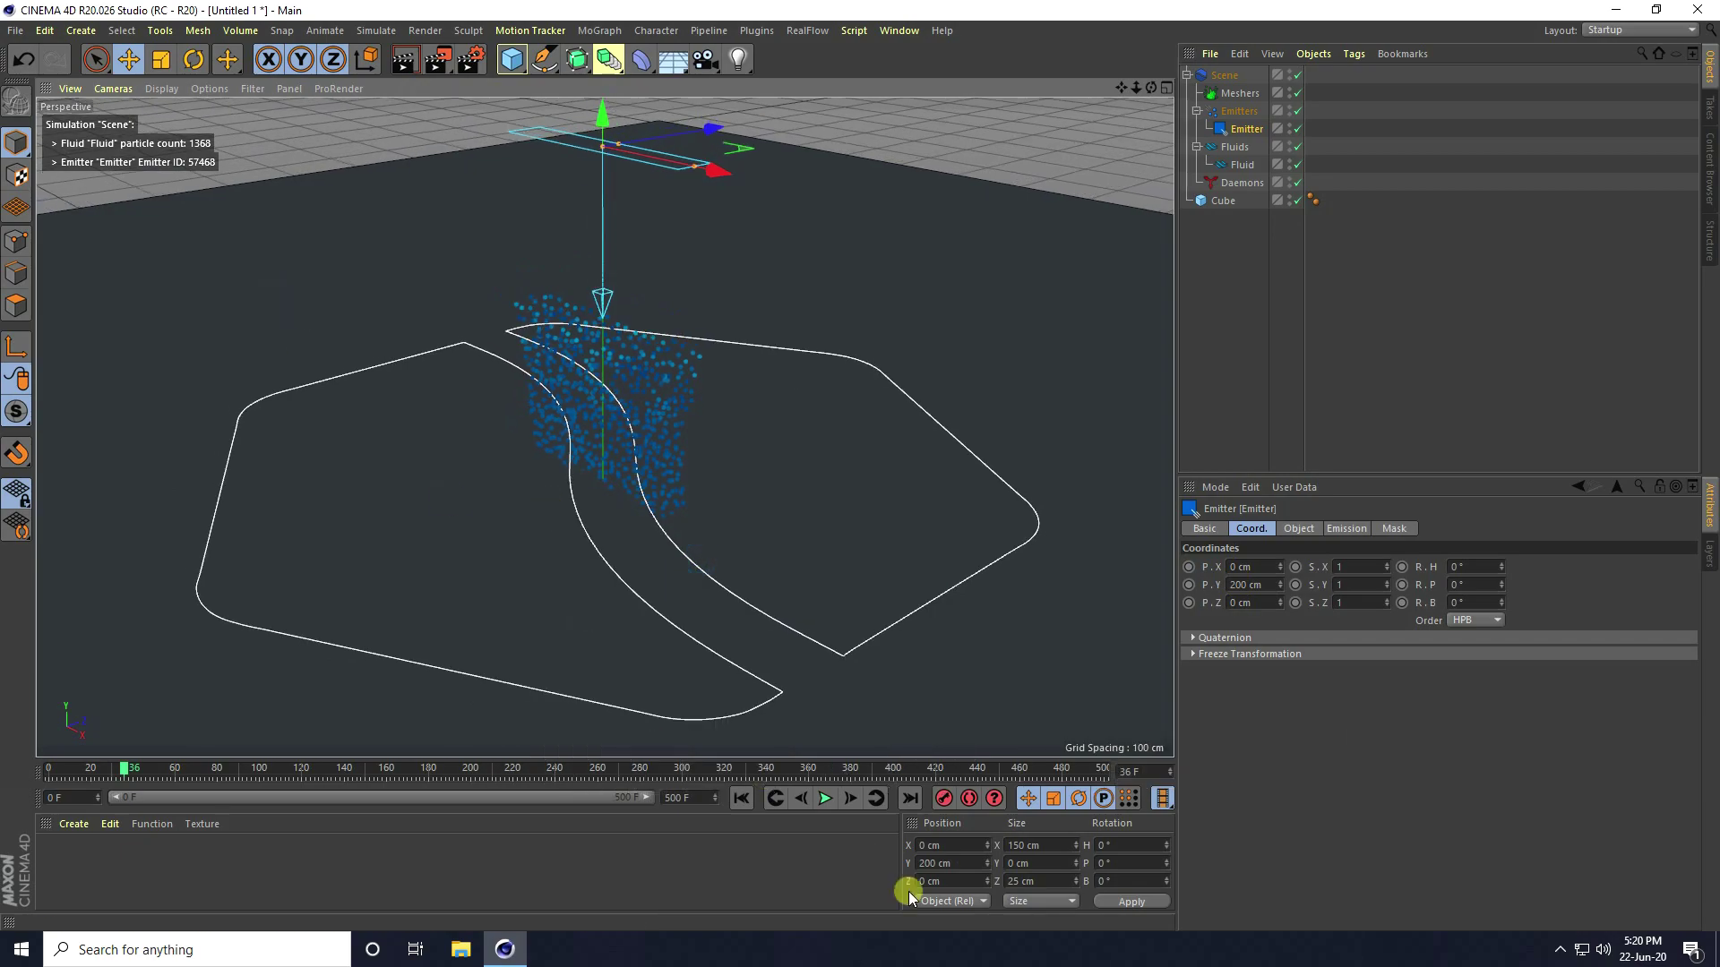
Step: Rewind to frame 0 and replay the simulation to watch the higher pour
left_click(740, 796)
left_click(825, 798)
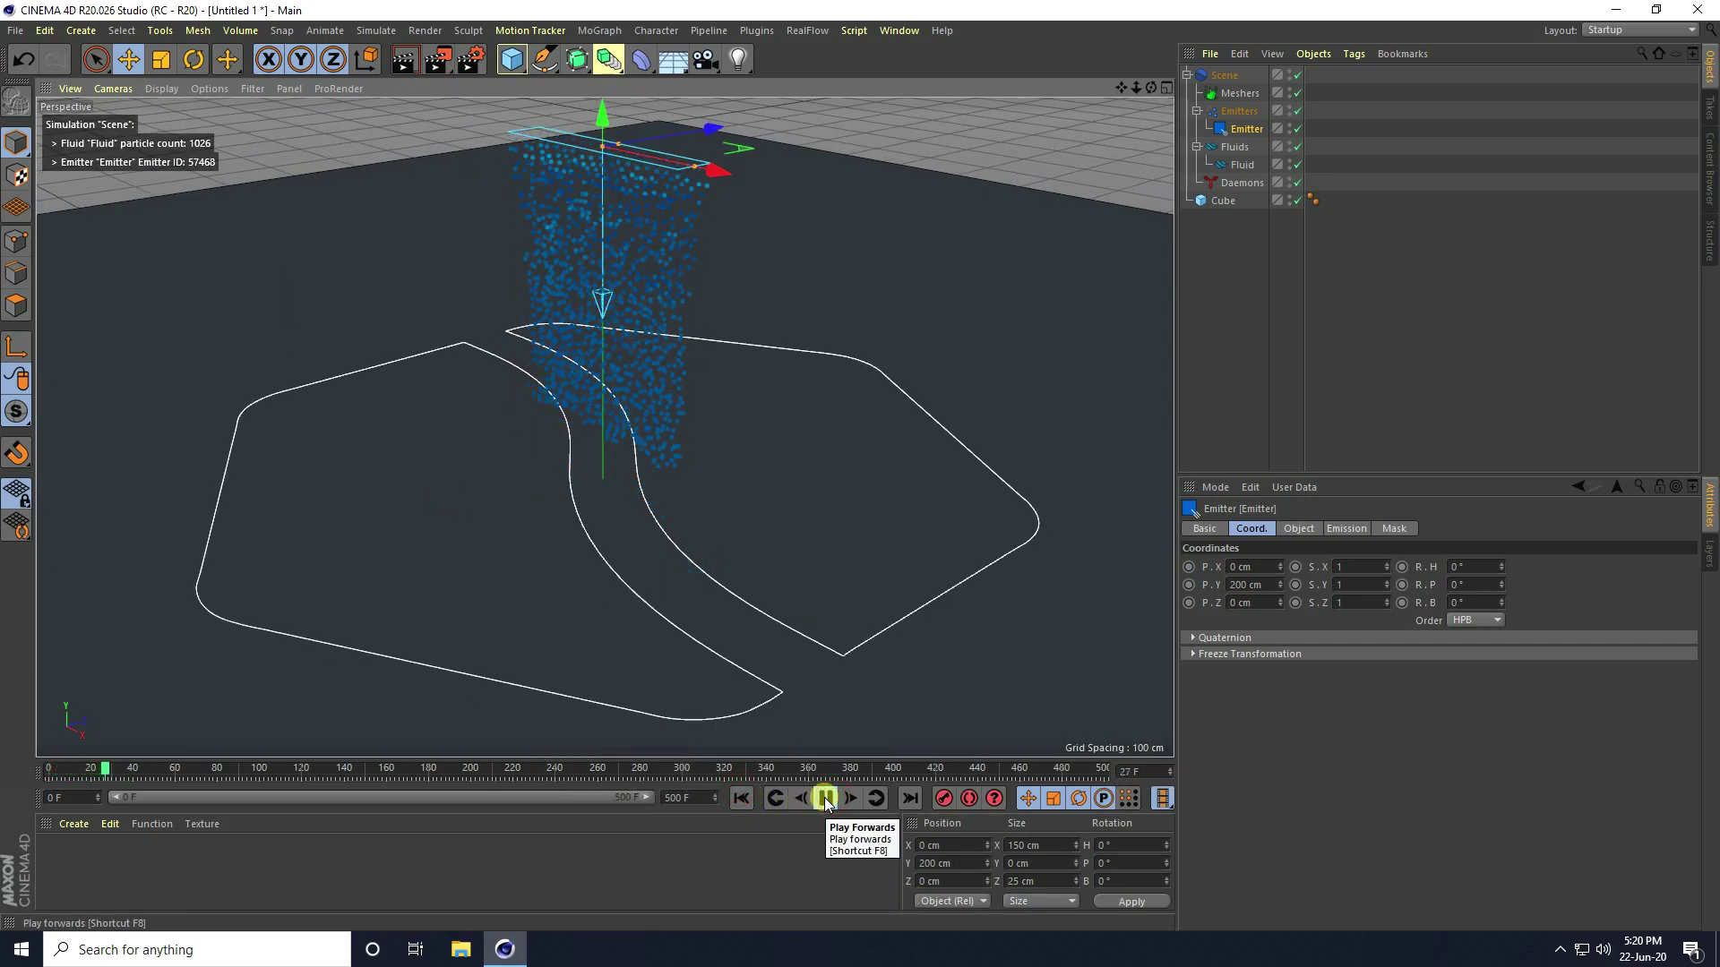
left_click(825, 798)
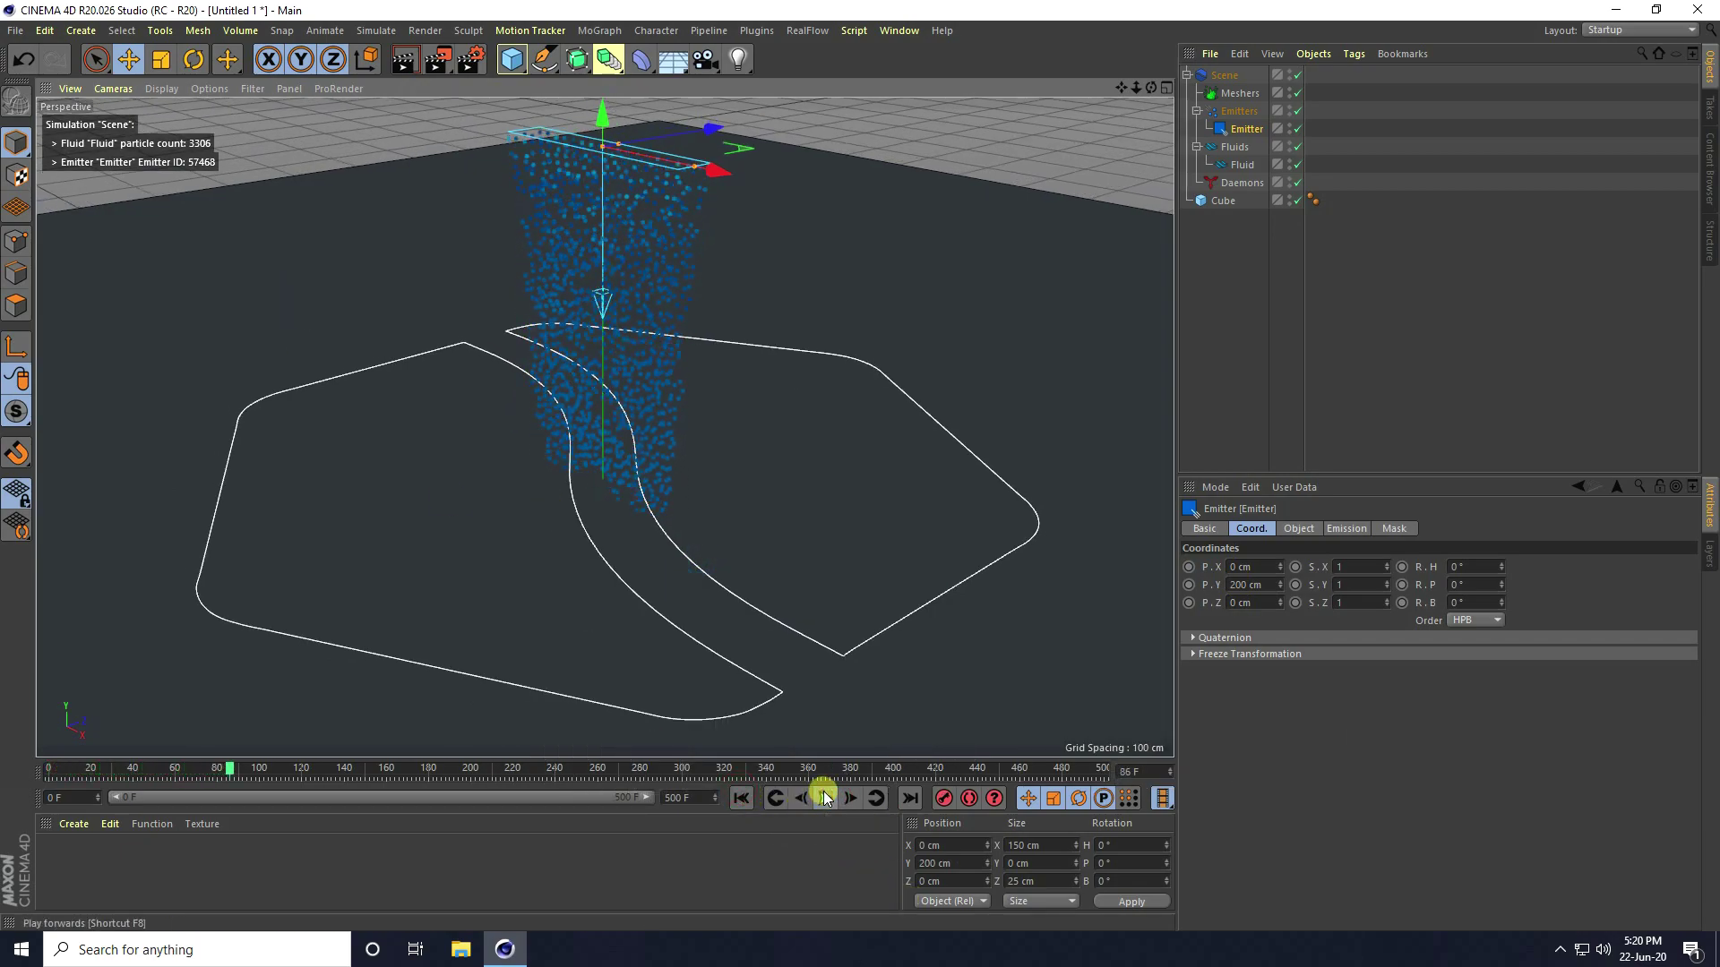
left_click(74, 824)
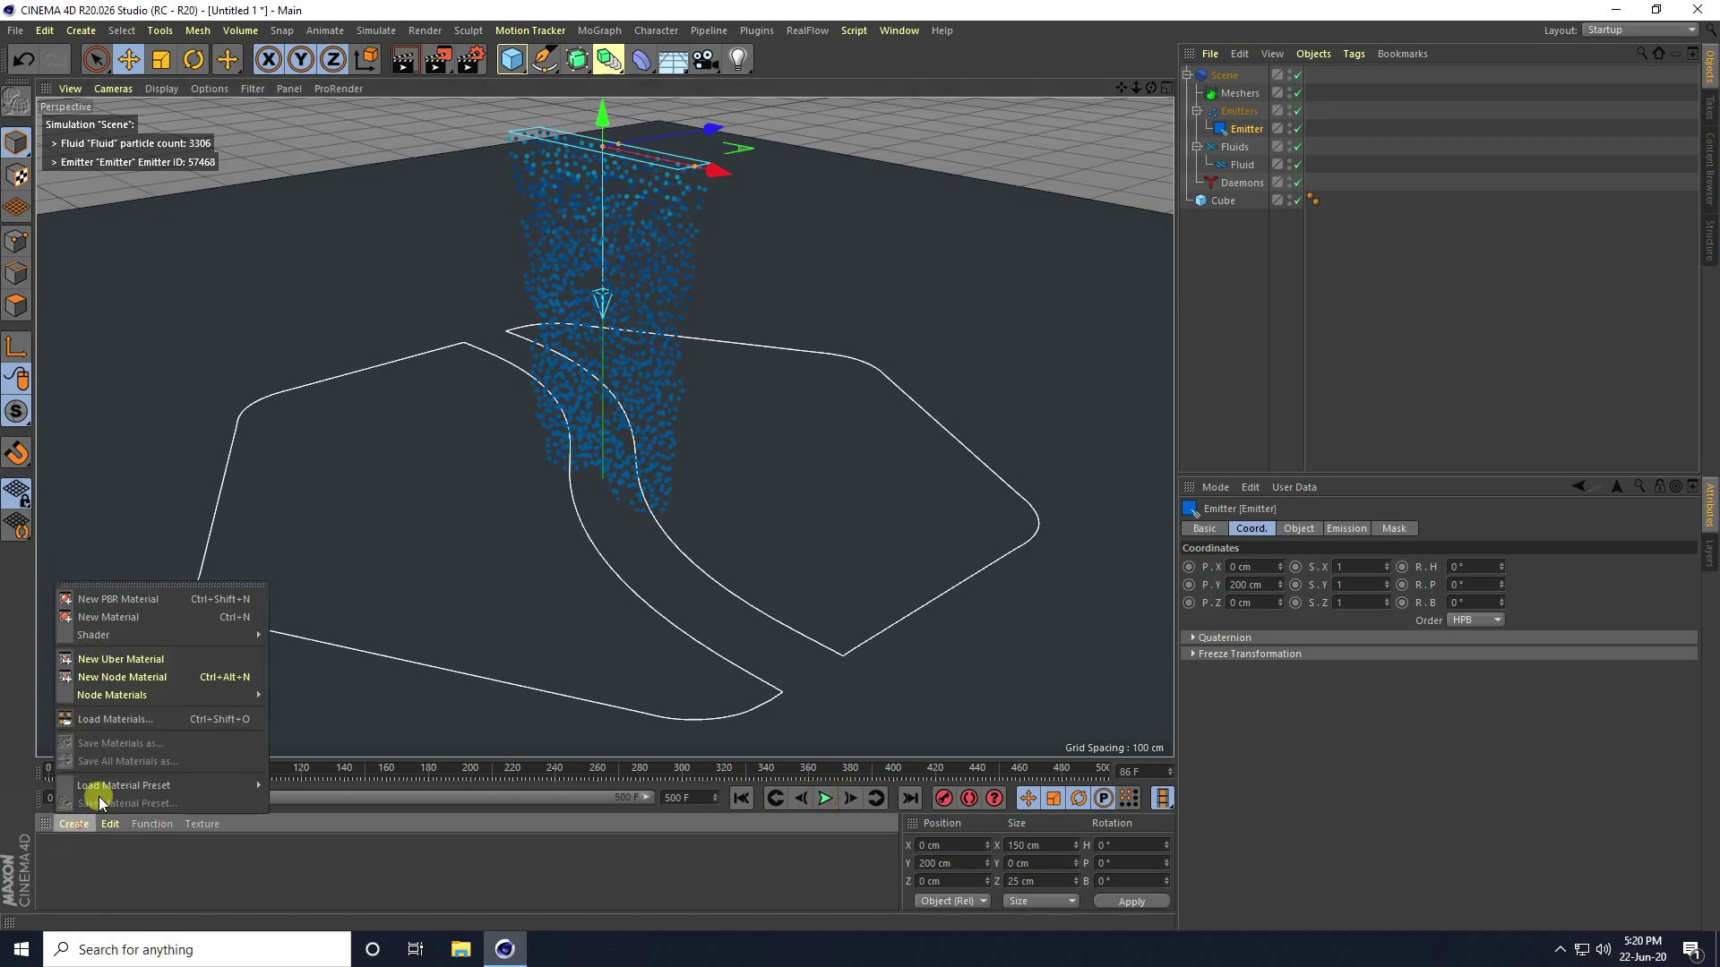
Step: Load the materials from 'Untitled 1 - Copy' and apply sky material Mat.3 to the cube floor
left_click(108, 724)
left_click(222, 314)
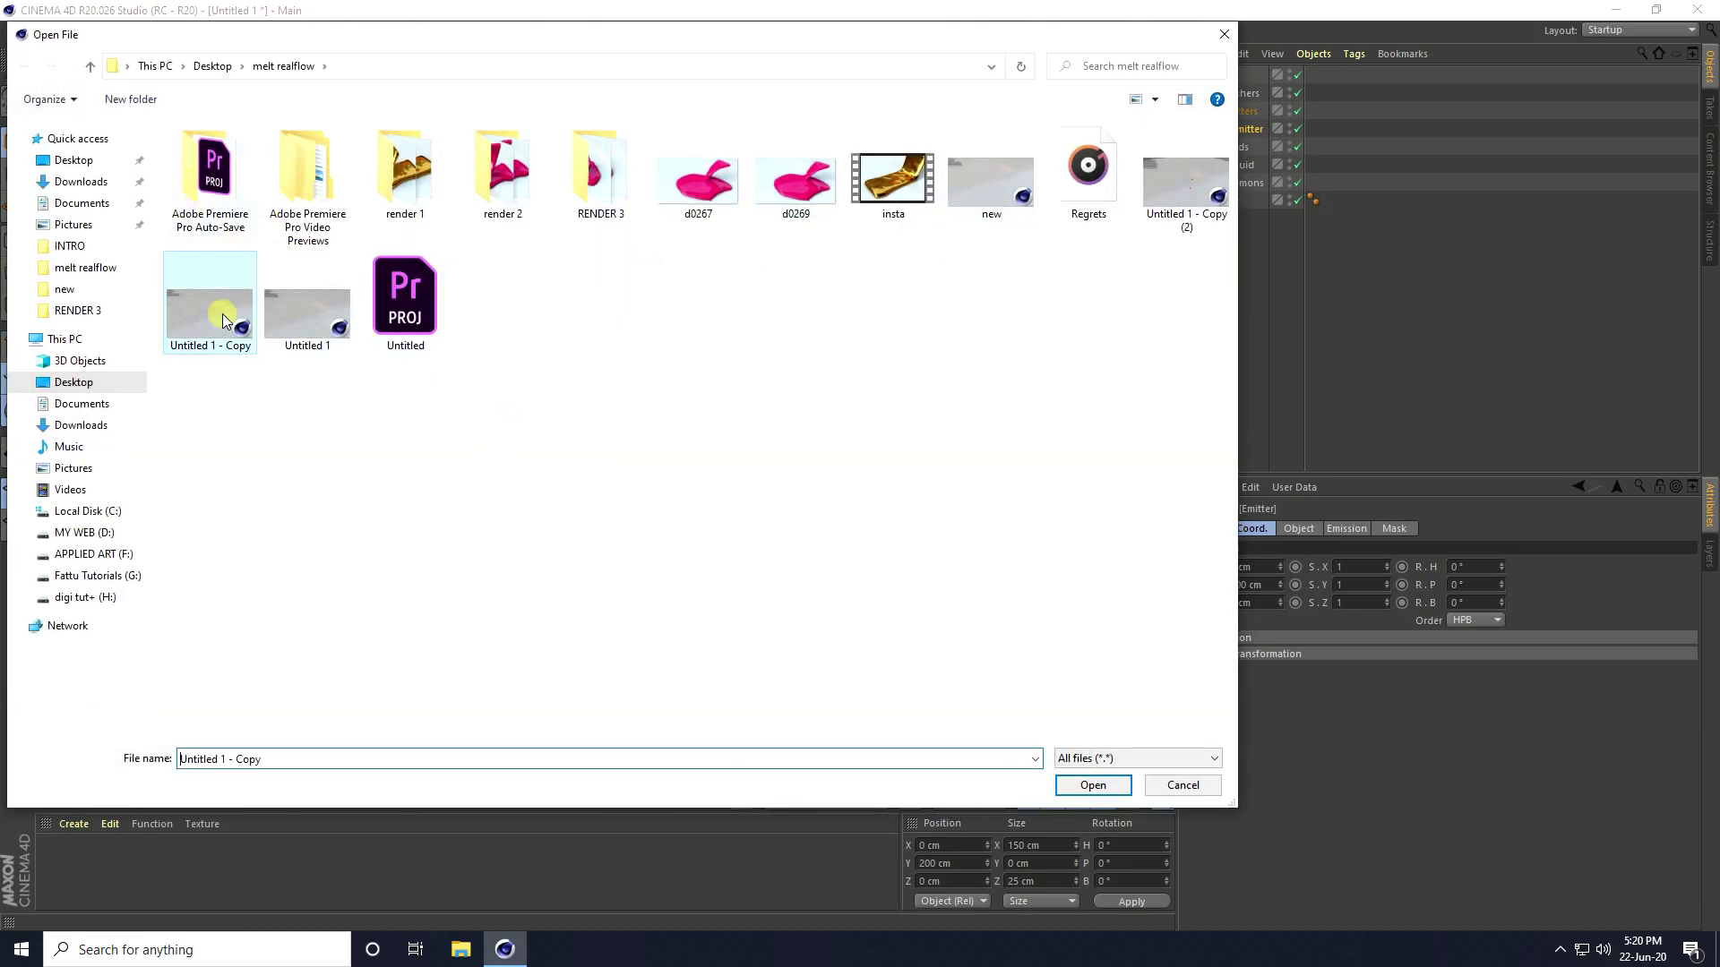
left_click(1093, 785)
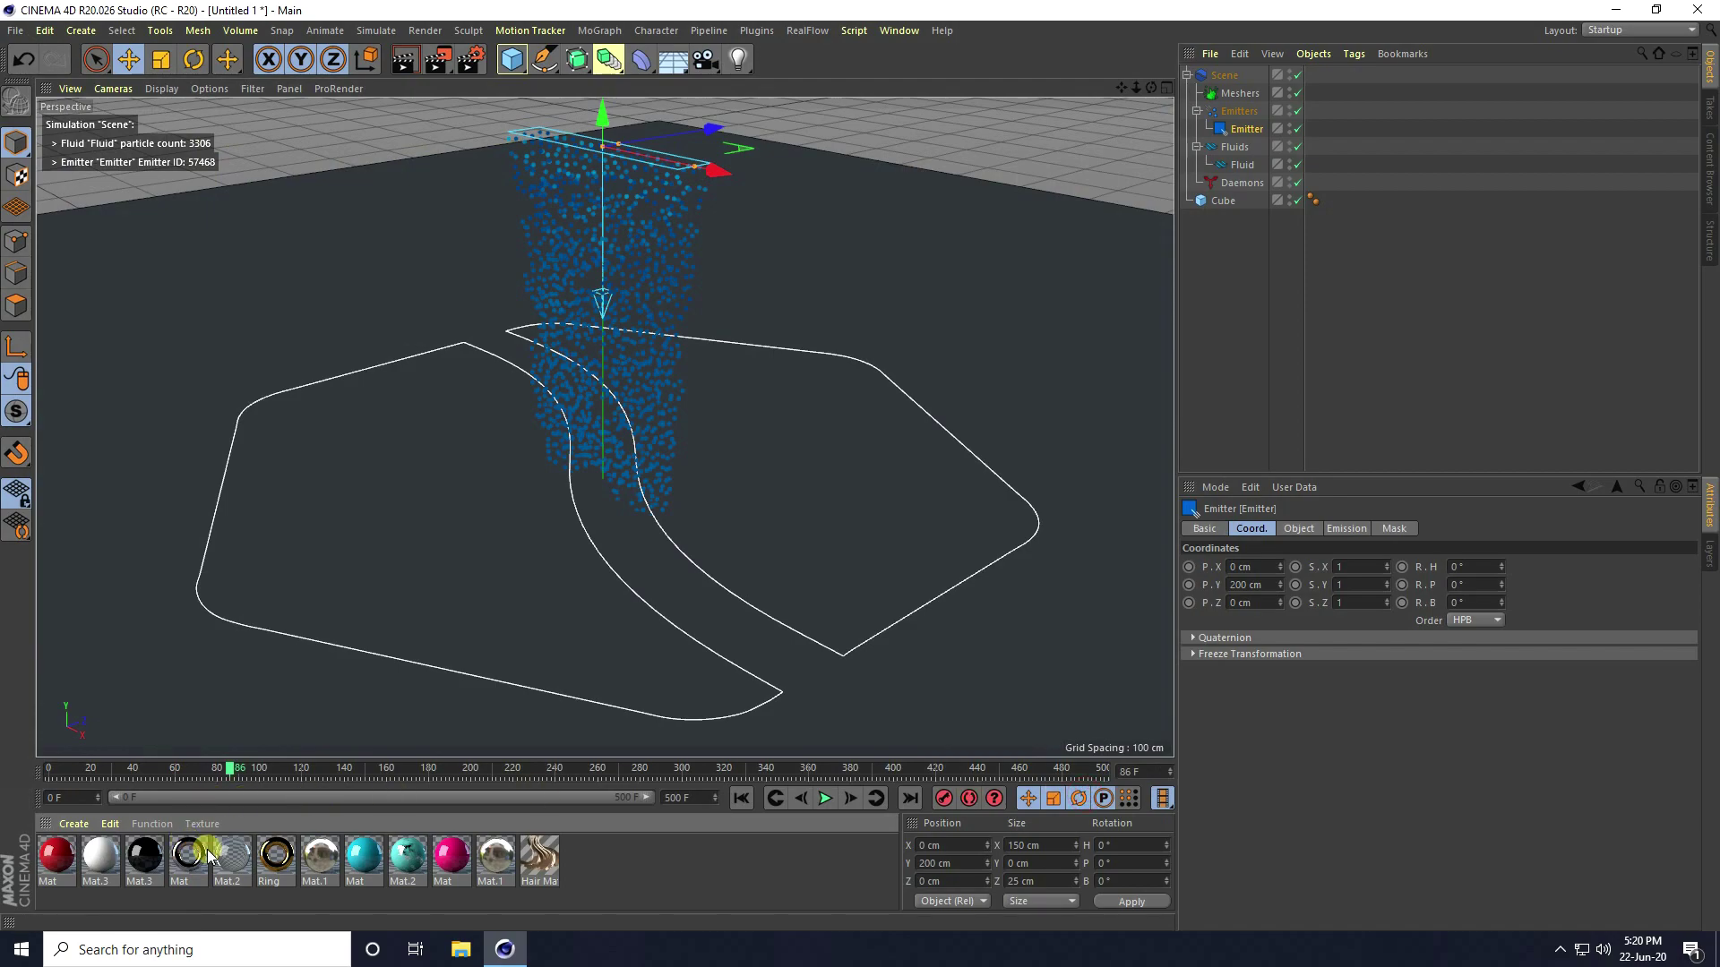
left_click_drag(103, 861, 310, 481)
scroll(454, 439, "down", 2)
scroll(523, 391, "up", 5)
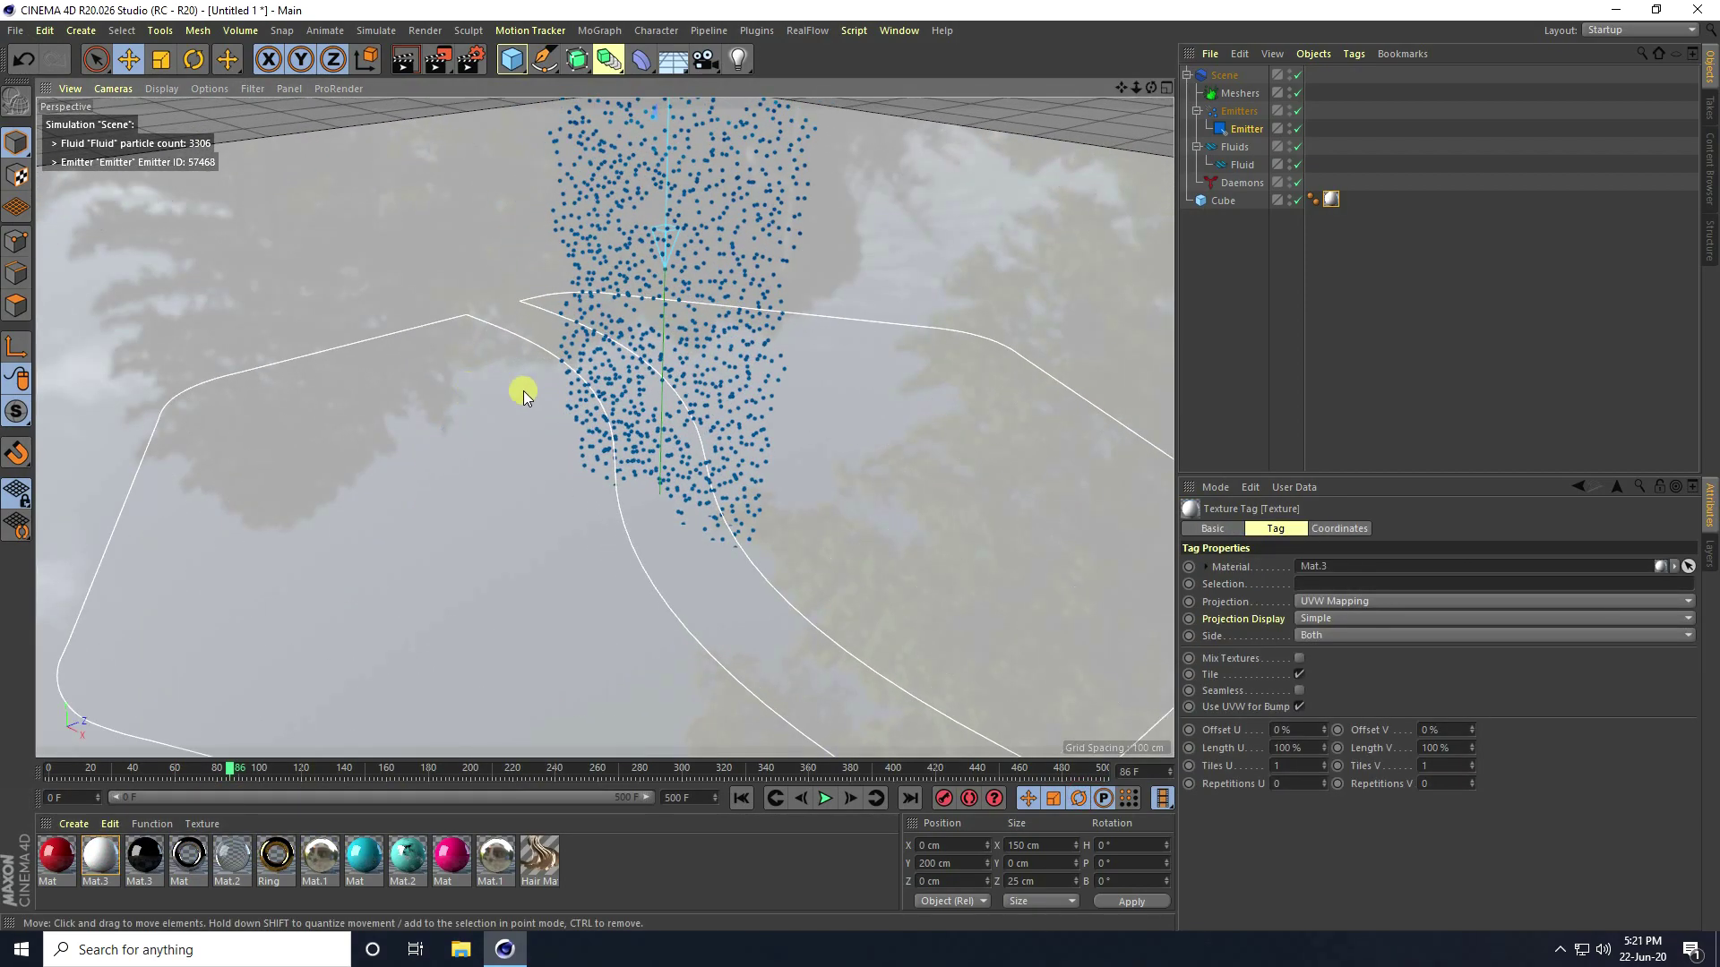
scroll(491, 462, "up", 2)
Step: Replay the simulation from the start and select the Cube object
left_click(741, 798)
left_click(826, 798)
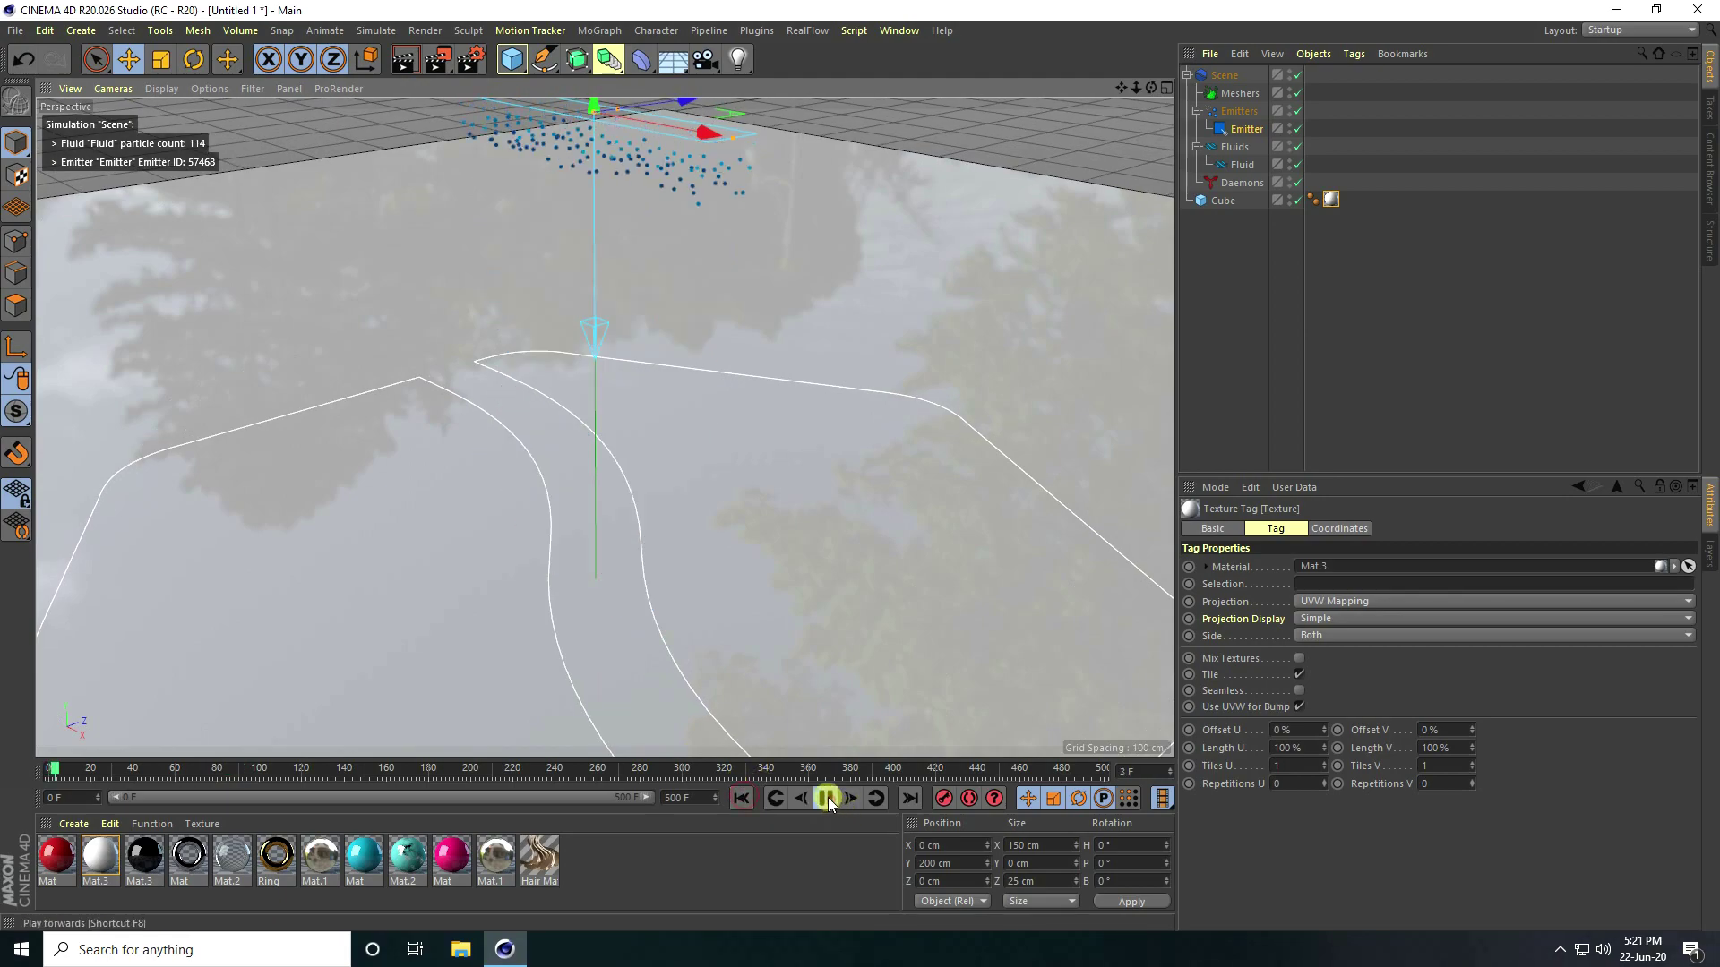
left_click(826, 798)
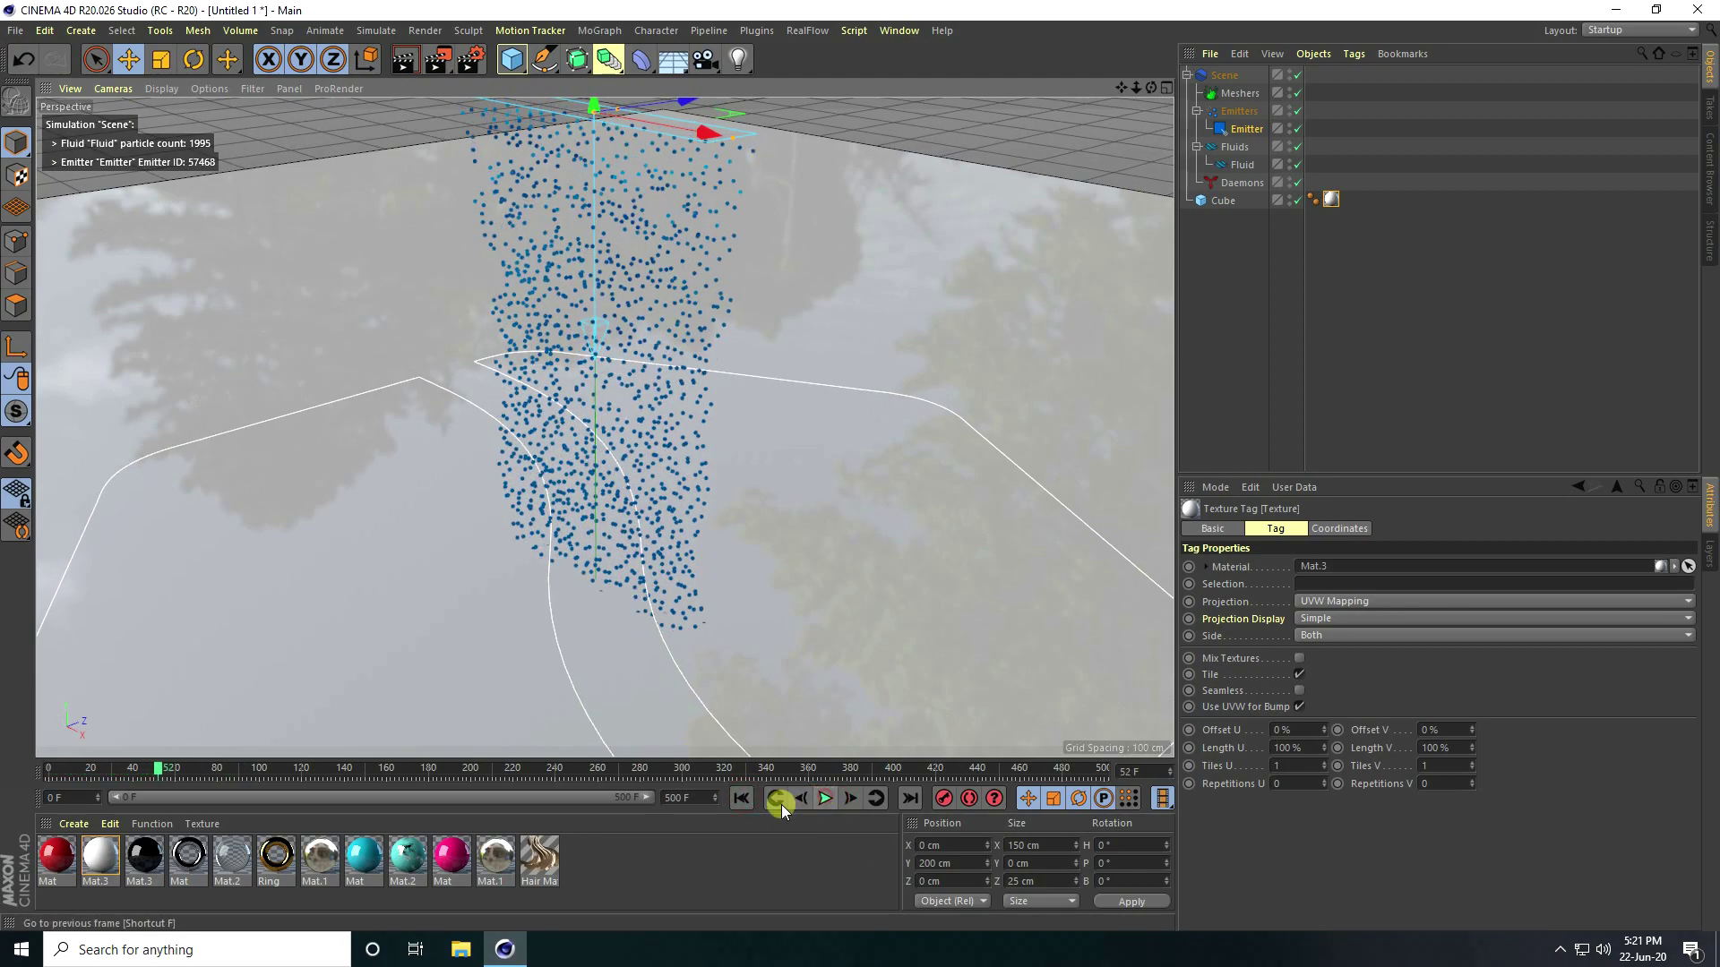
left_click(1223, 200)
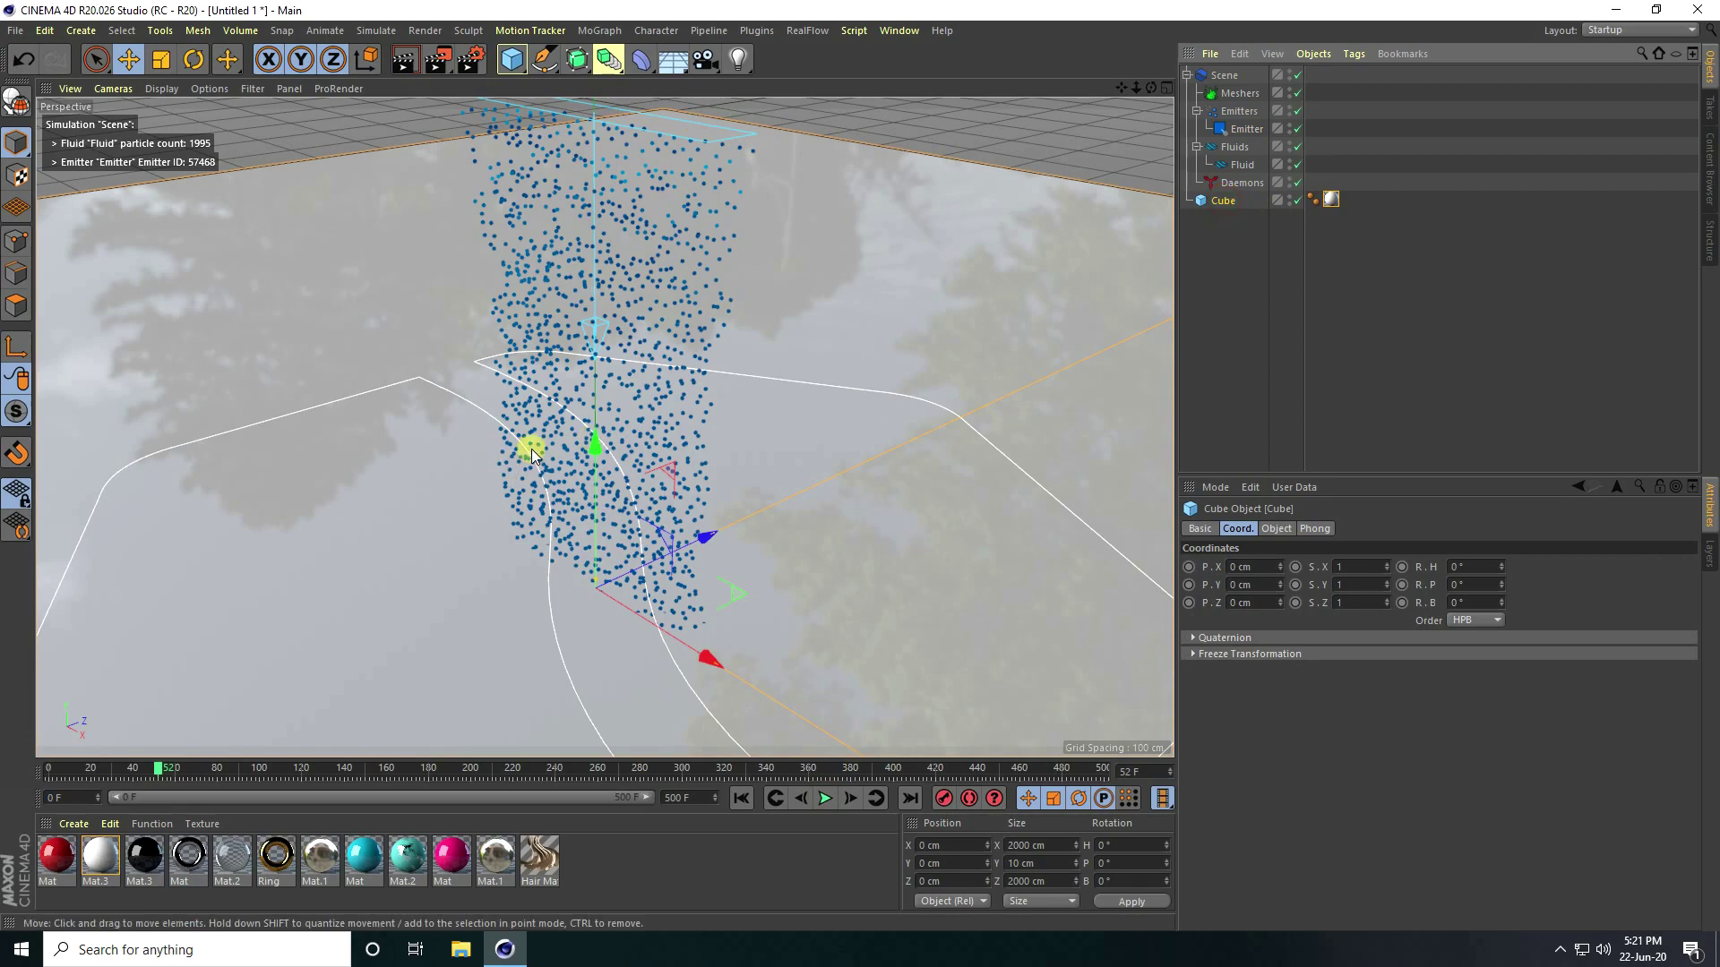
right_click(1218, 199)
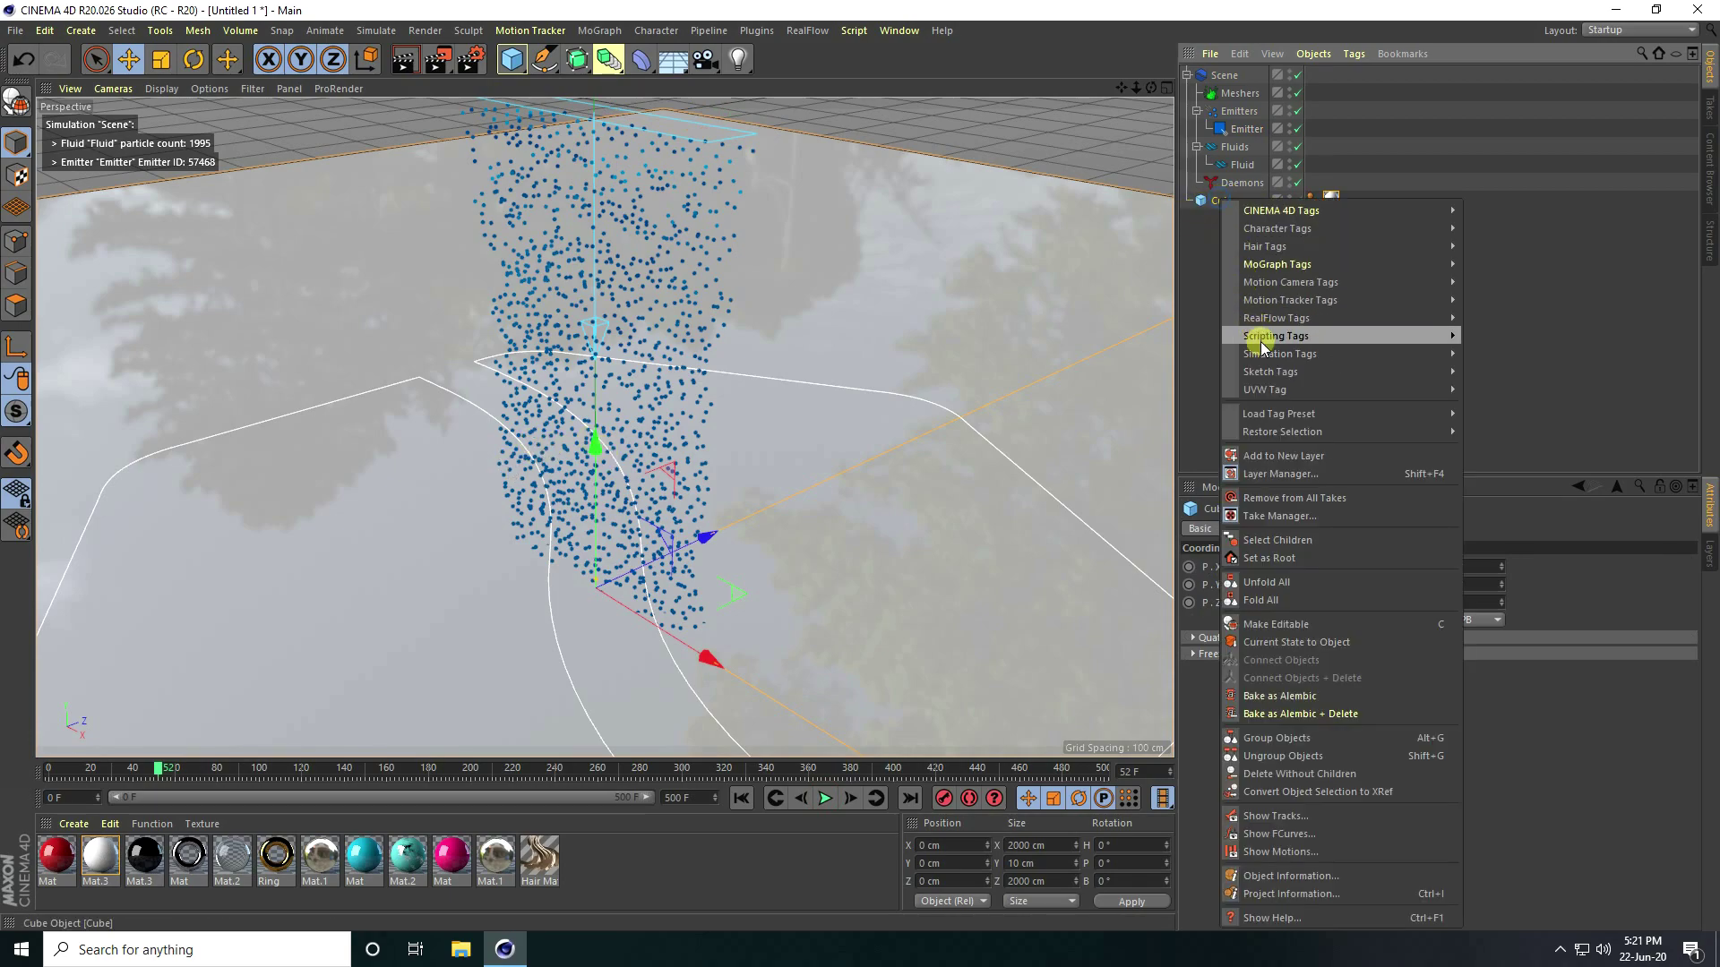
Step: Give the Cube a RealFlow Collider tag with Bounce 0 and Friction 0.1
mouse_move(1265, 312)
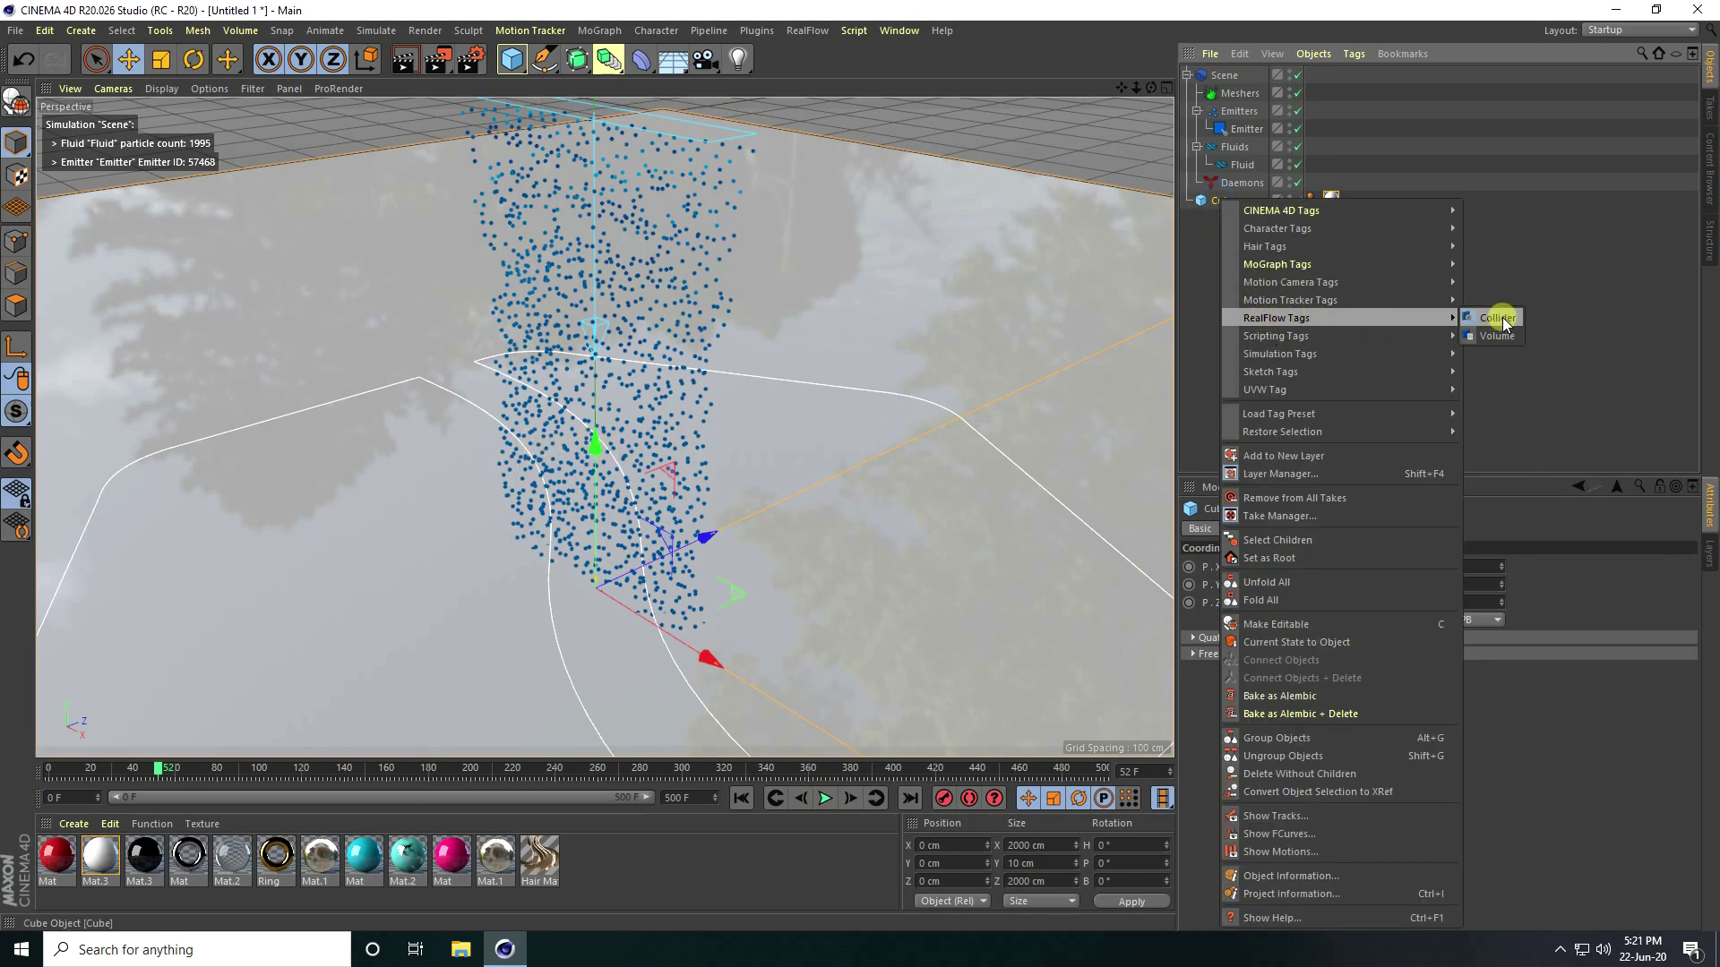
left_click(1502, 317)
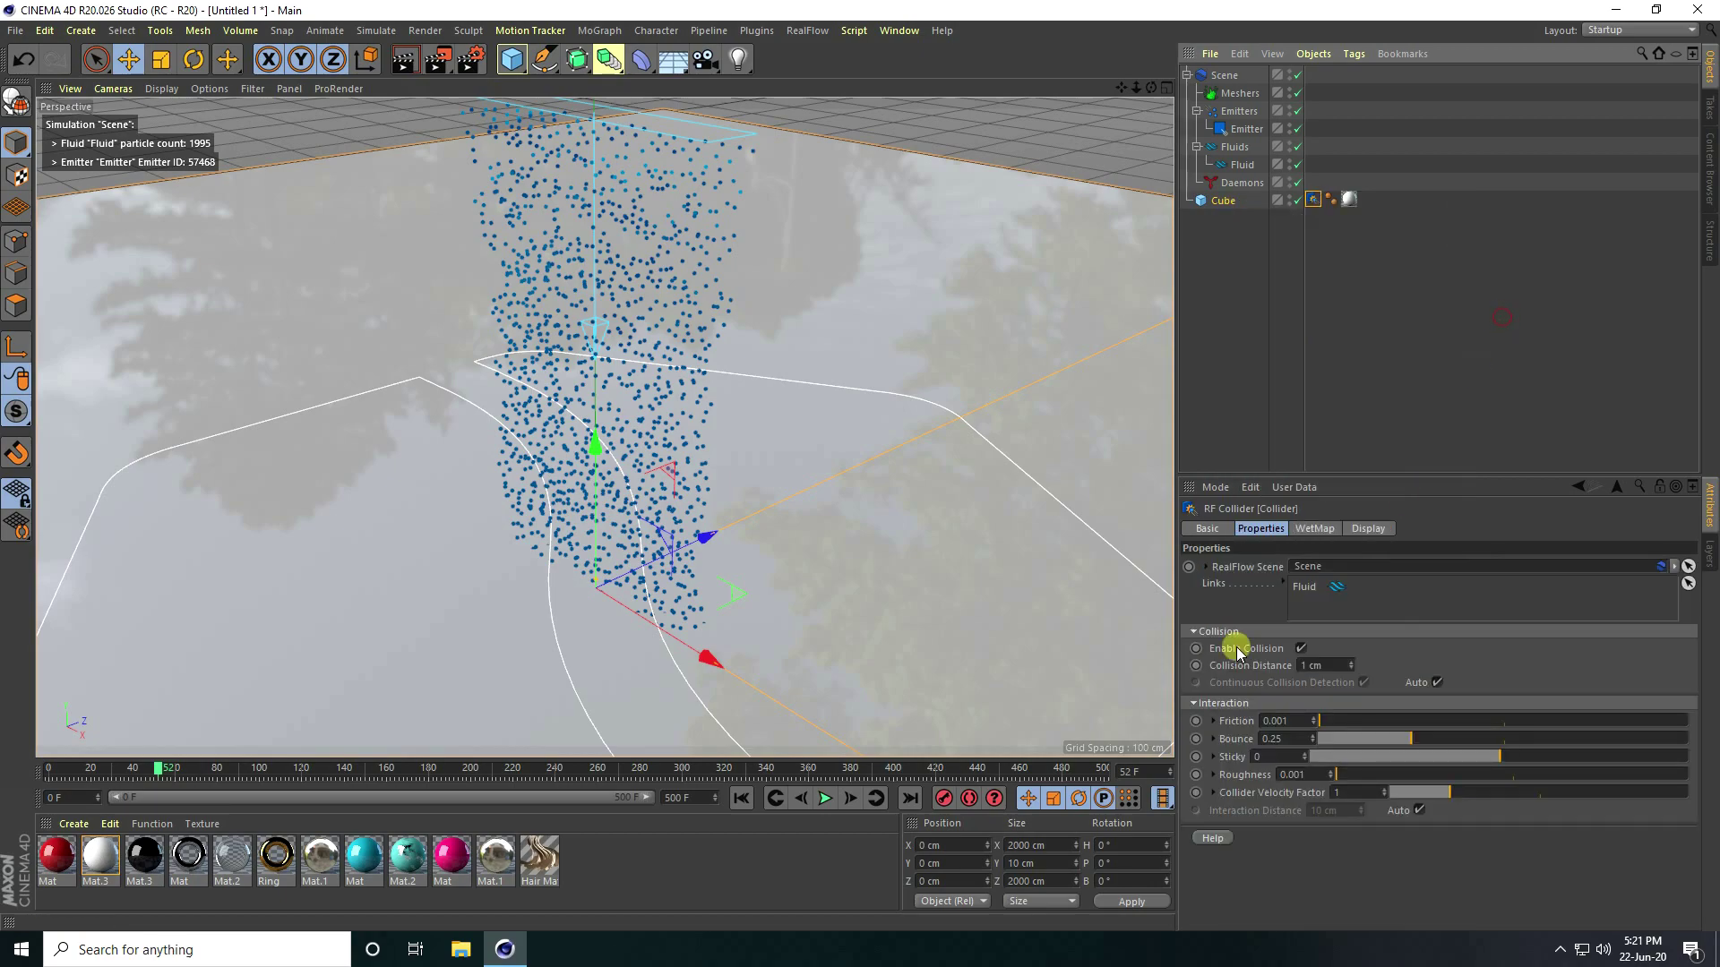
type("0")
key("Return")
left_click(1265, 728)
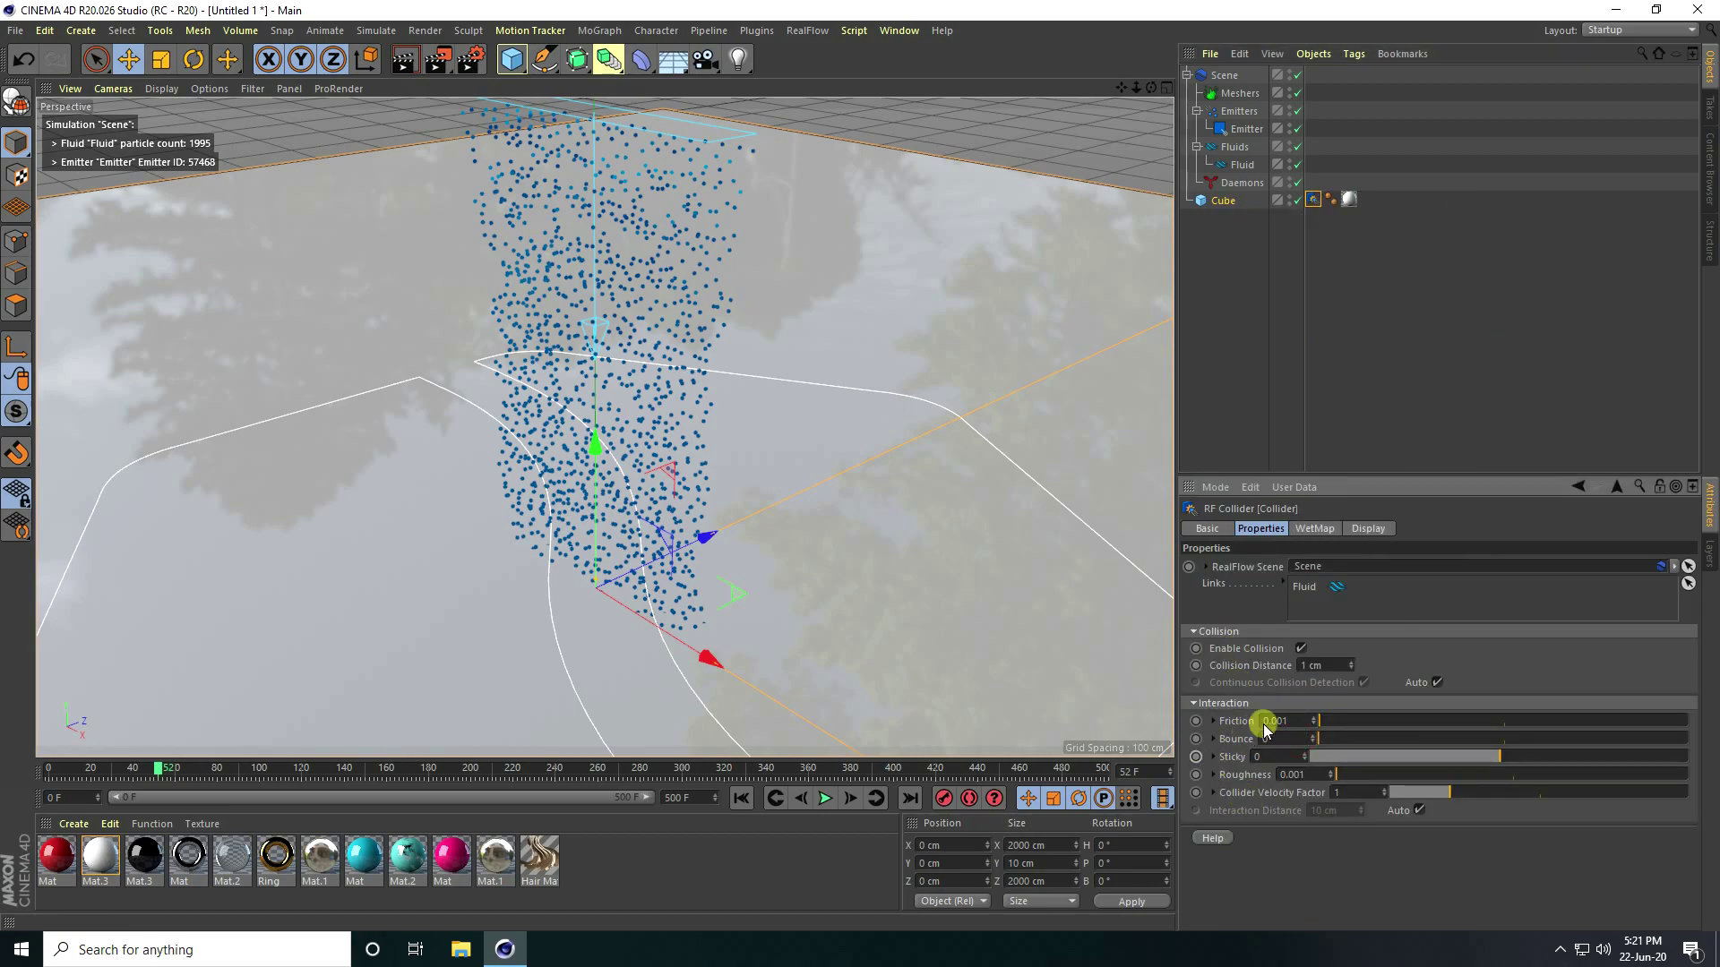
key("Return")
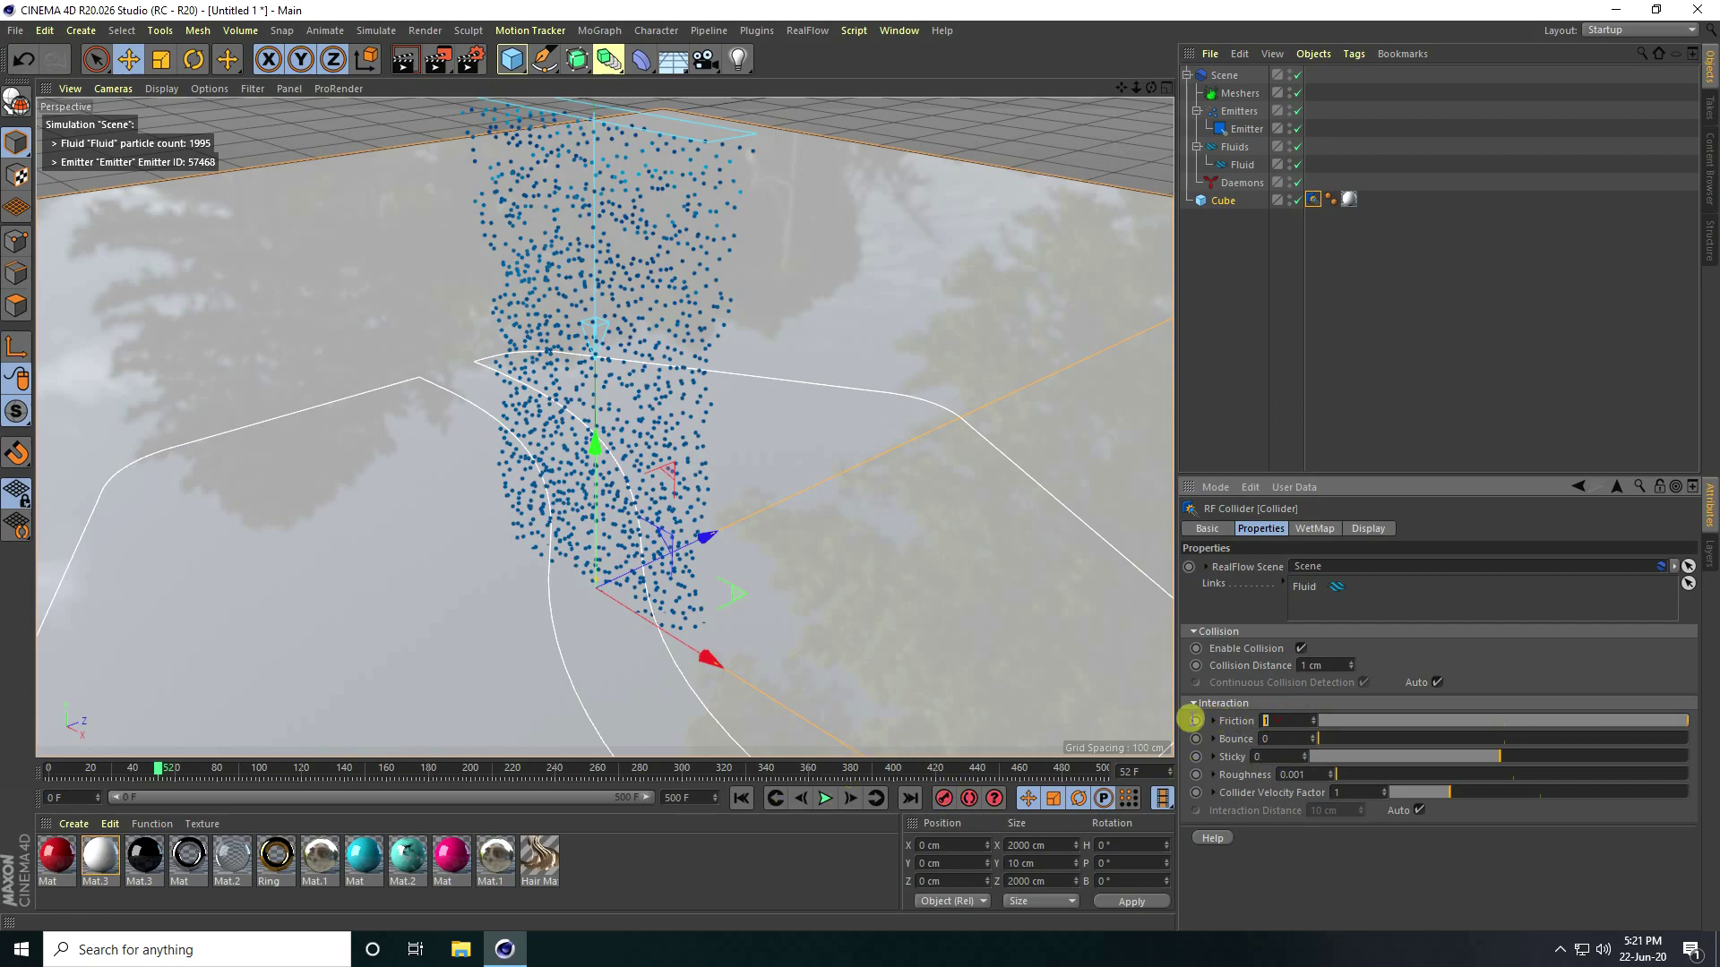
key("Return")
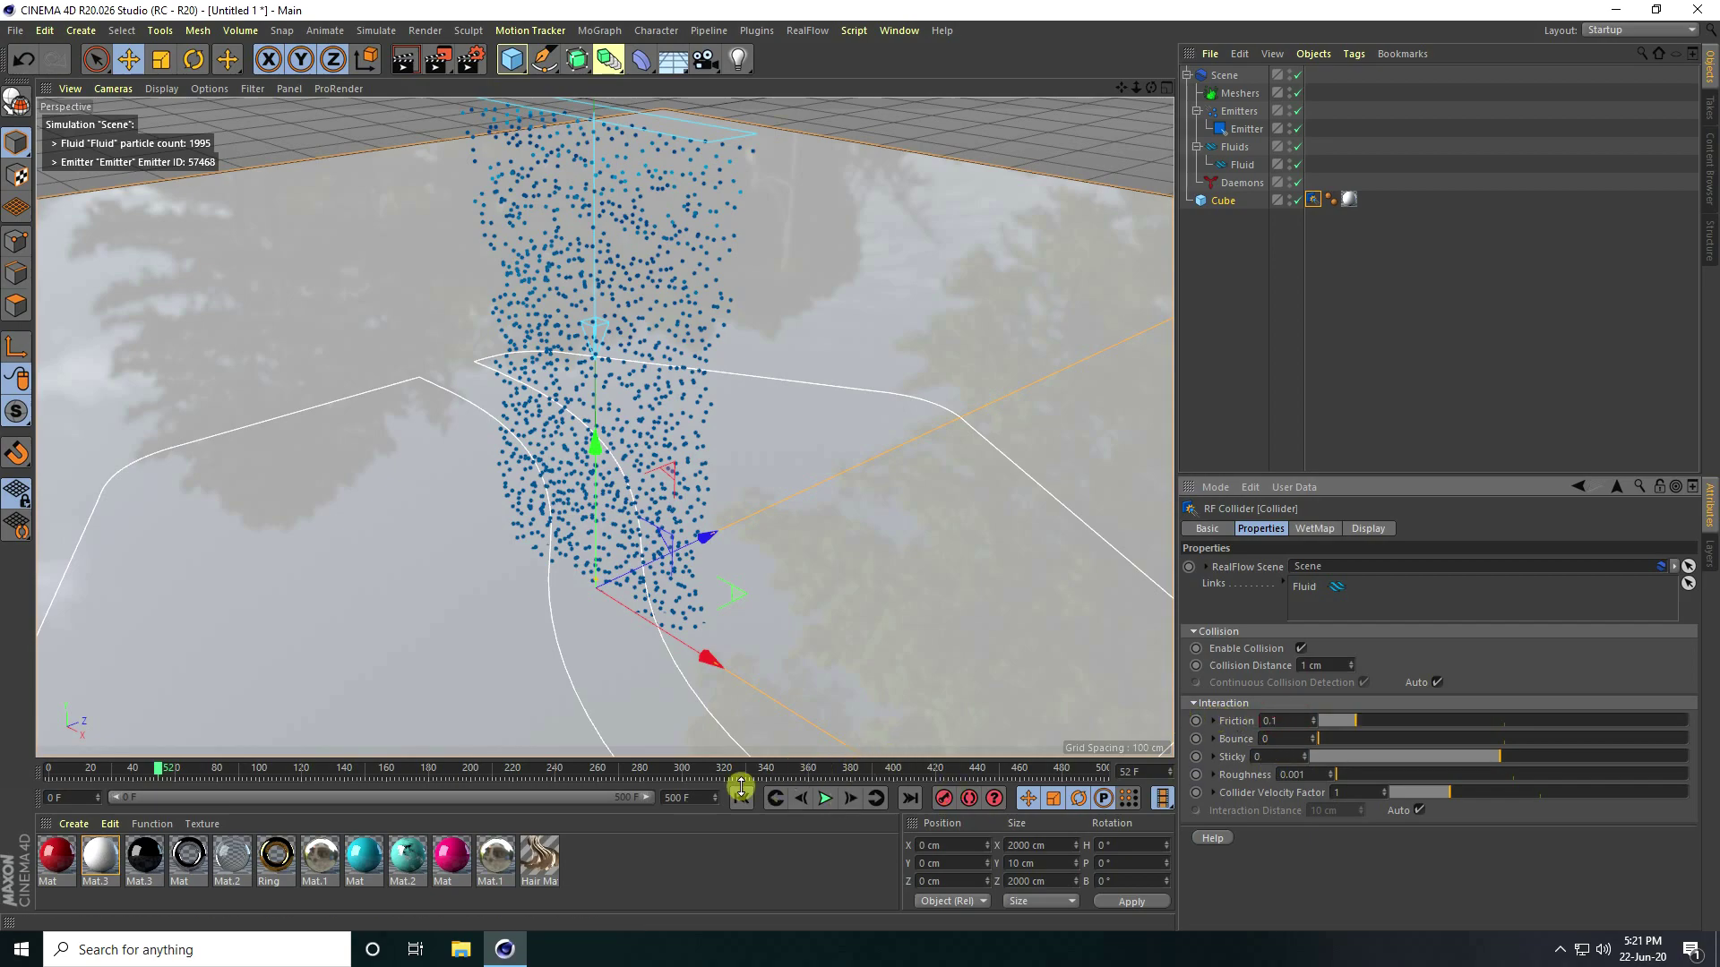
Step: Replay the simulation to frame 165 to watch the fluid spread across the floor
left_click(823, 798)
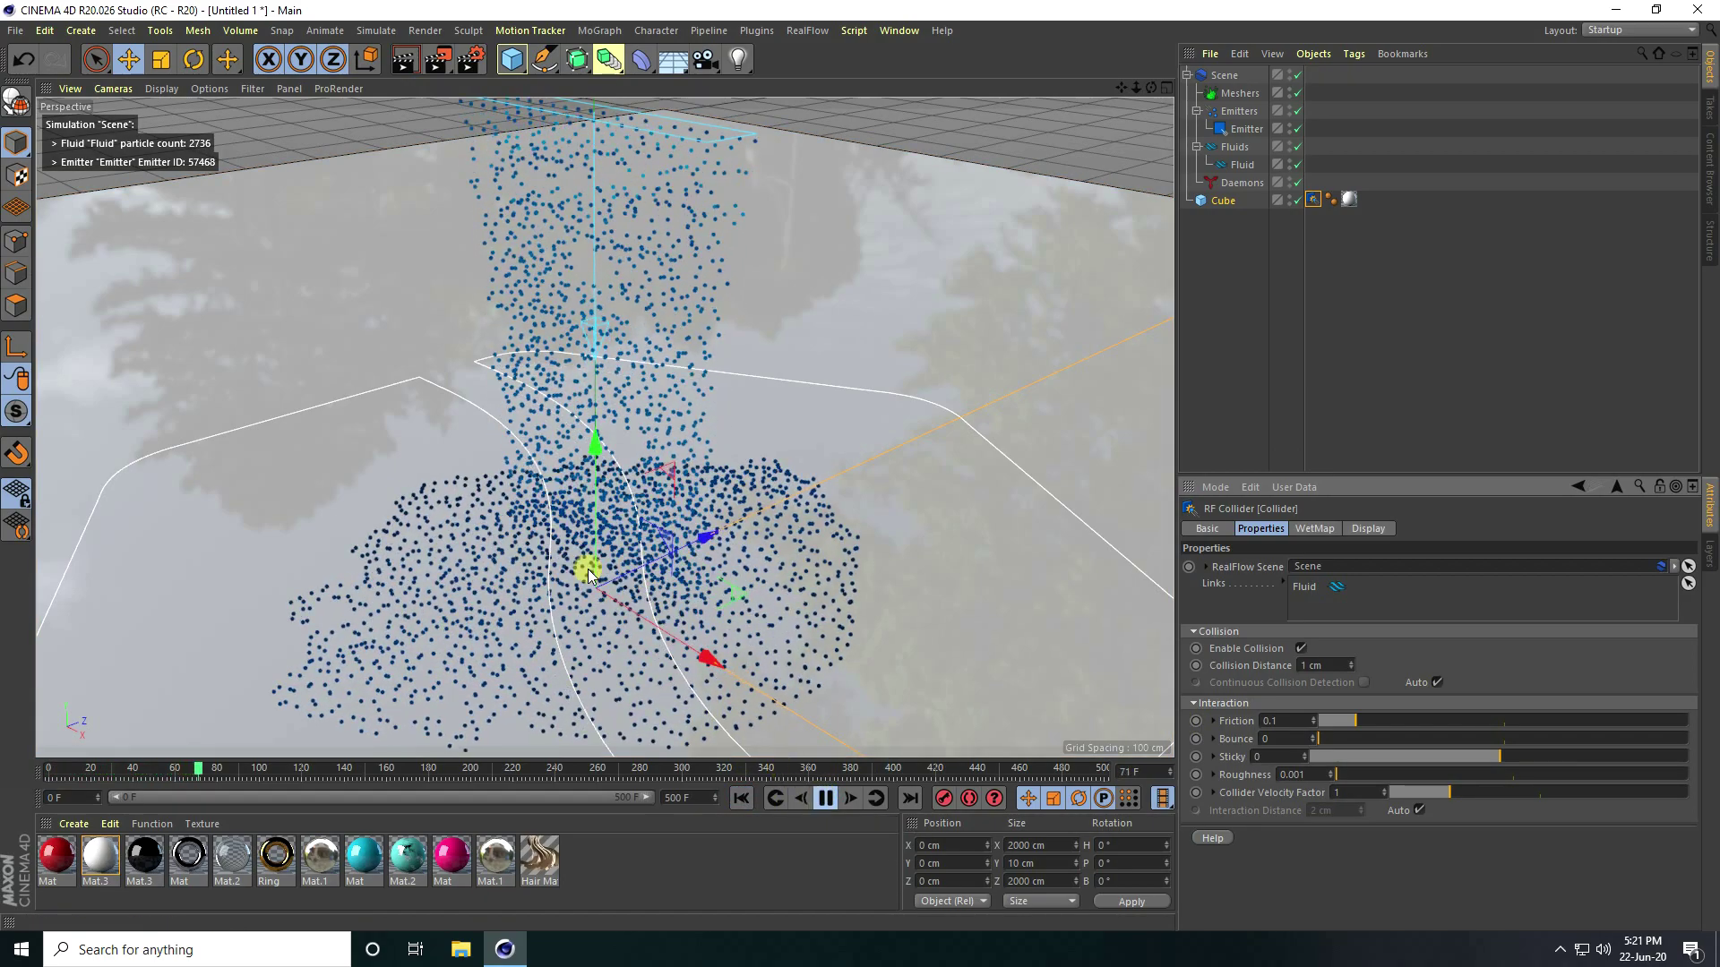
left_click_drag(716, 716, 643, 663, "alt")
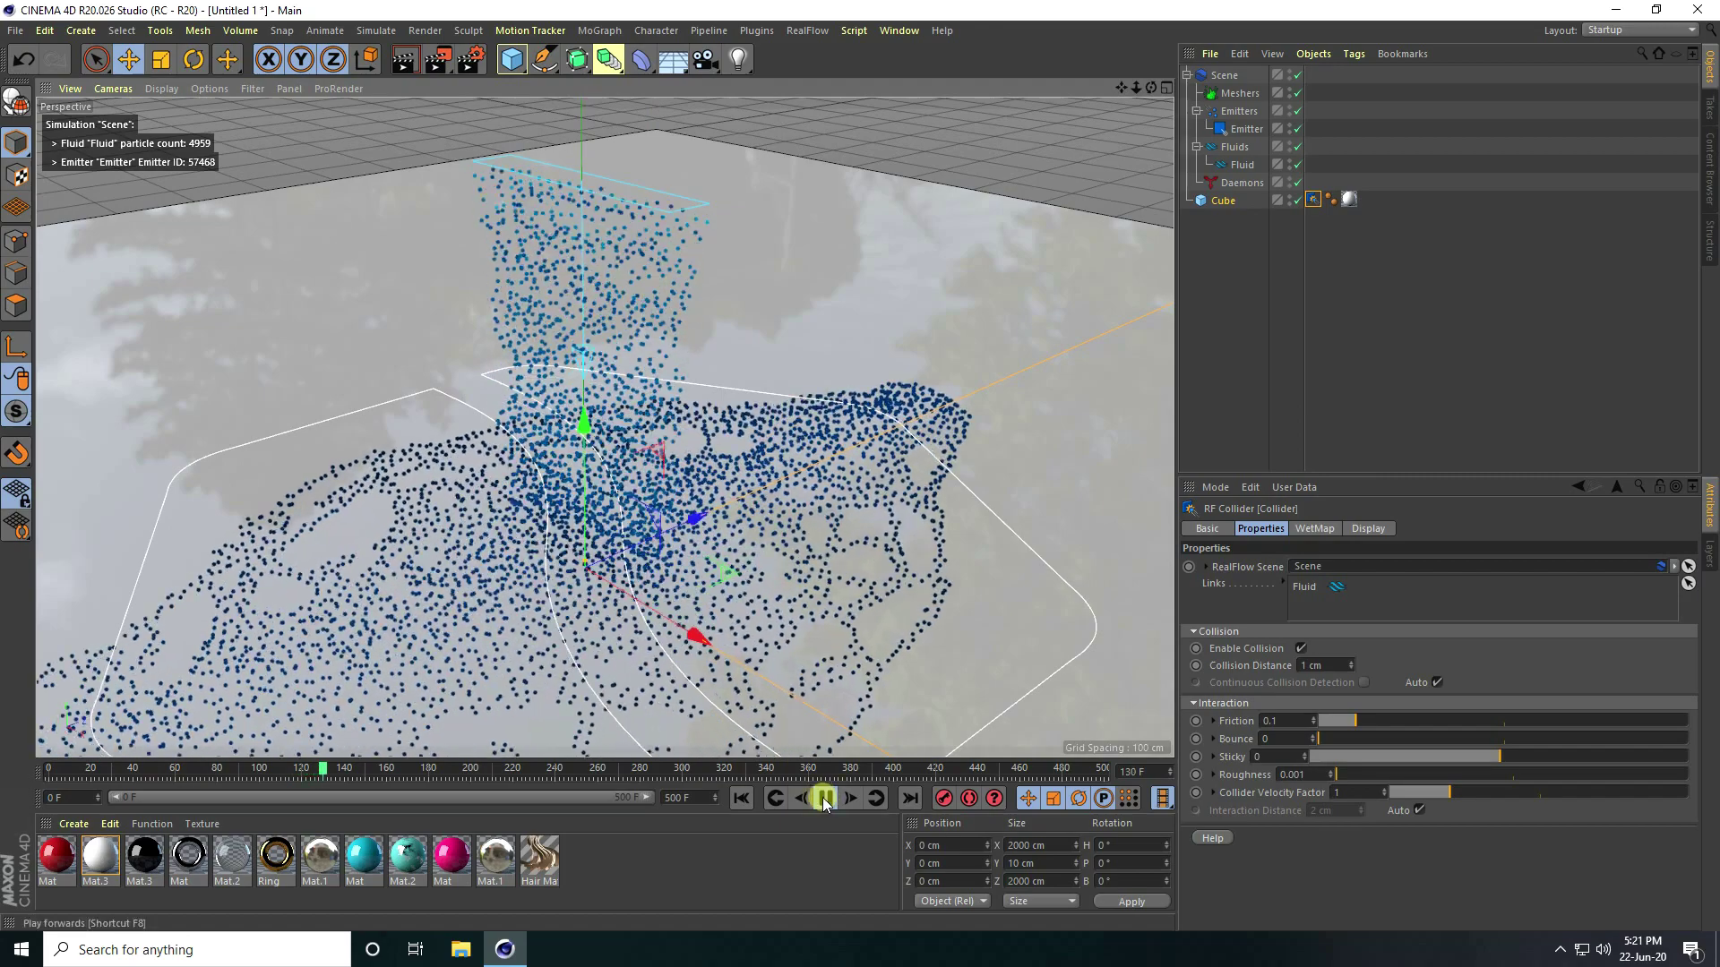
left_click(824, 797)
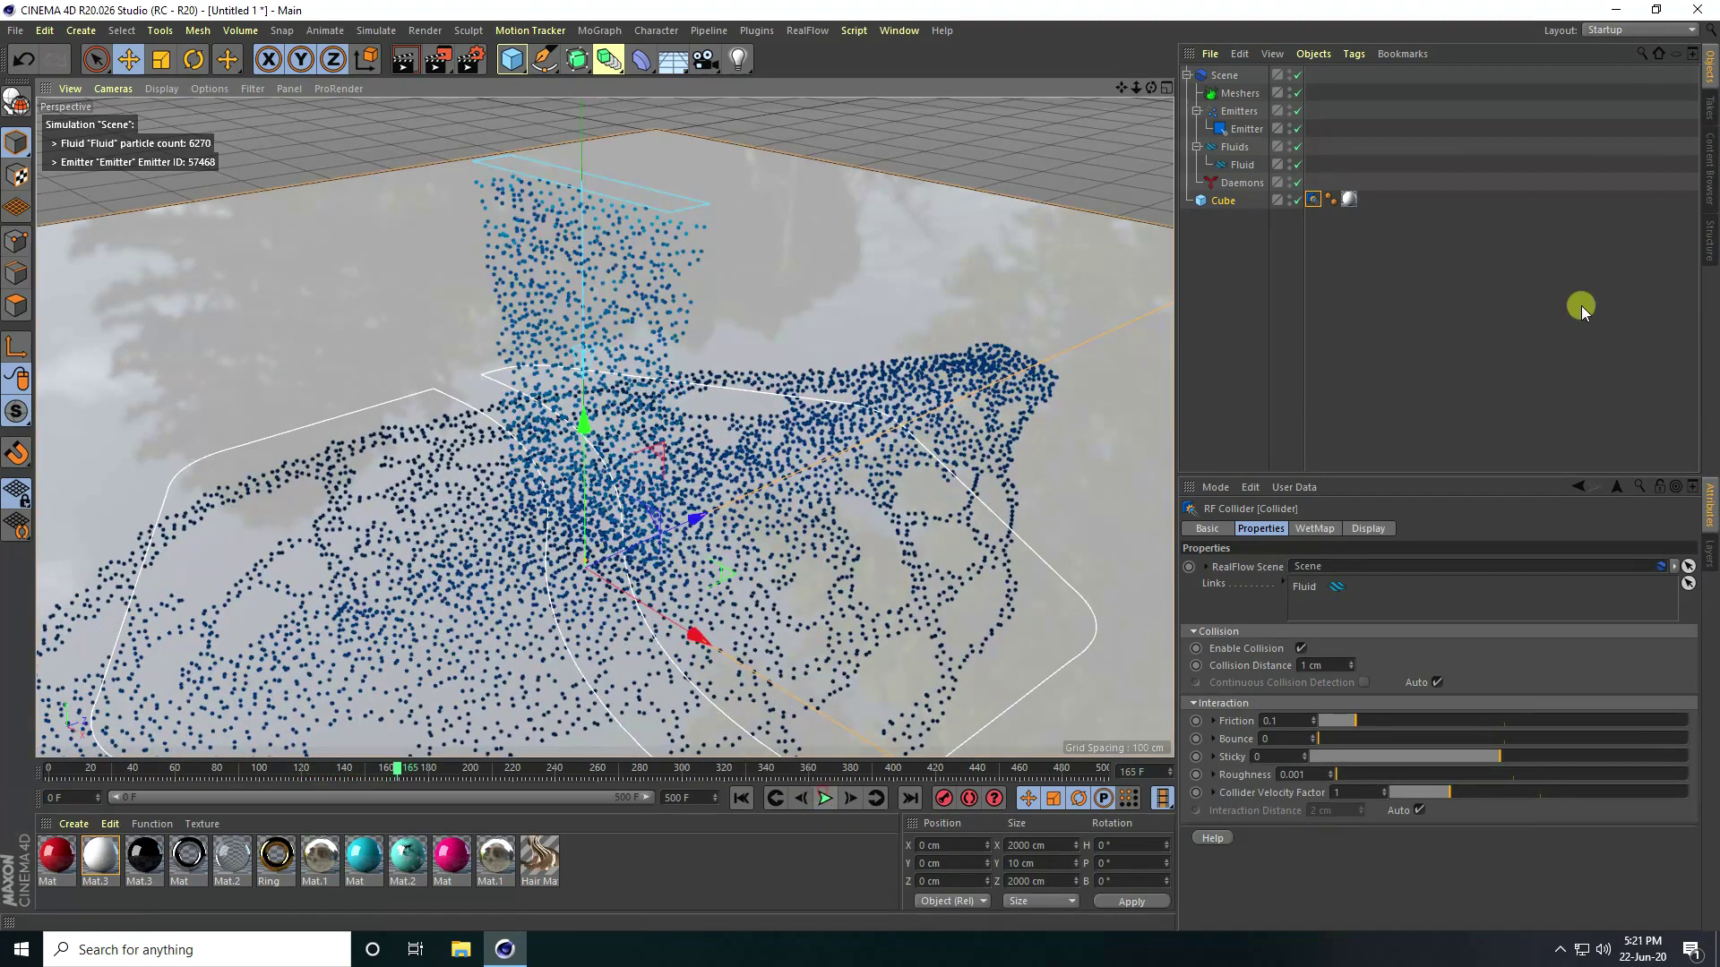
Step: Set the Fluid's Type to Viscous
left_click(1236, 166)
left_click(1336, 529)
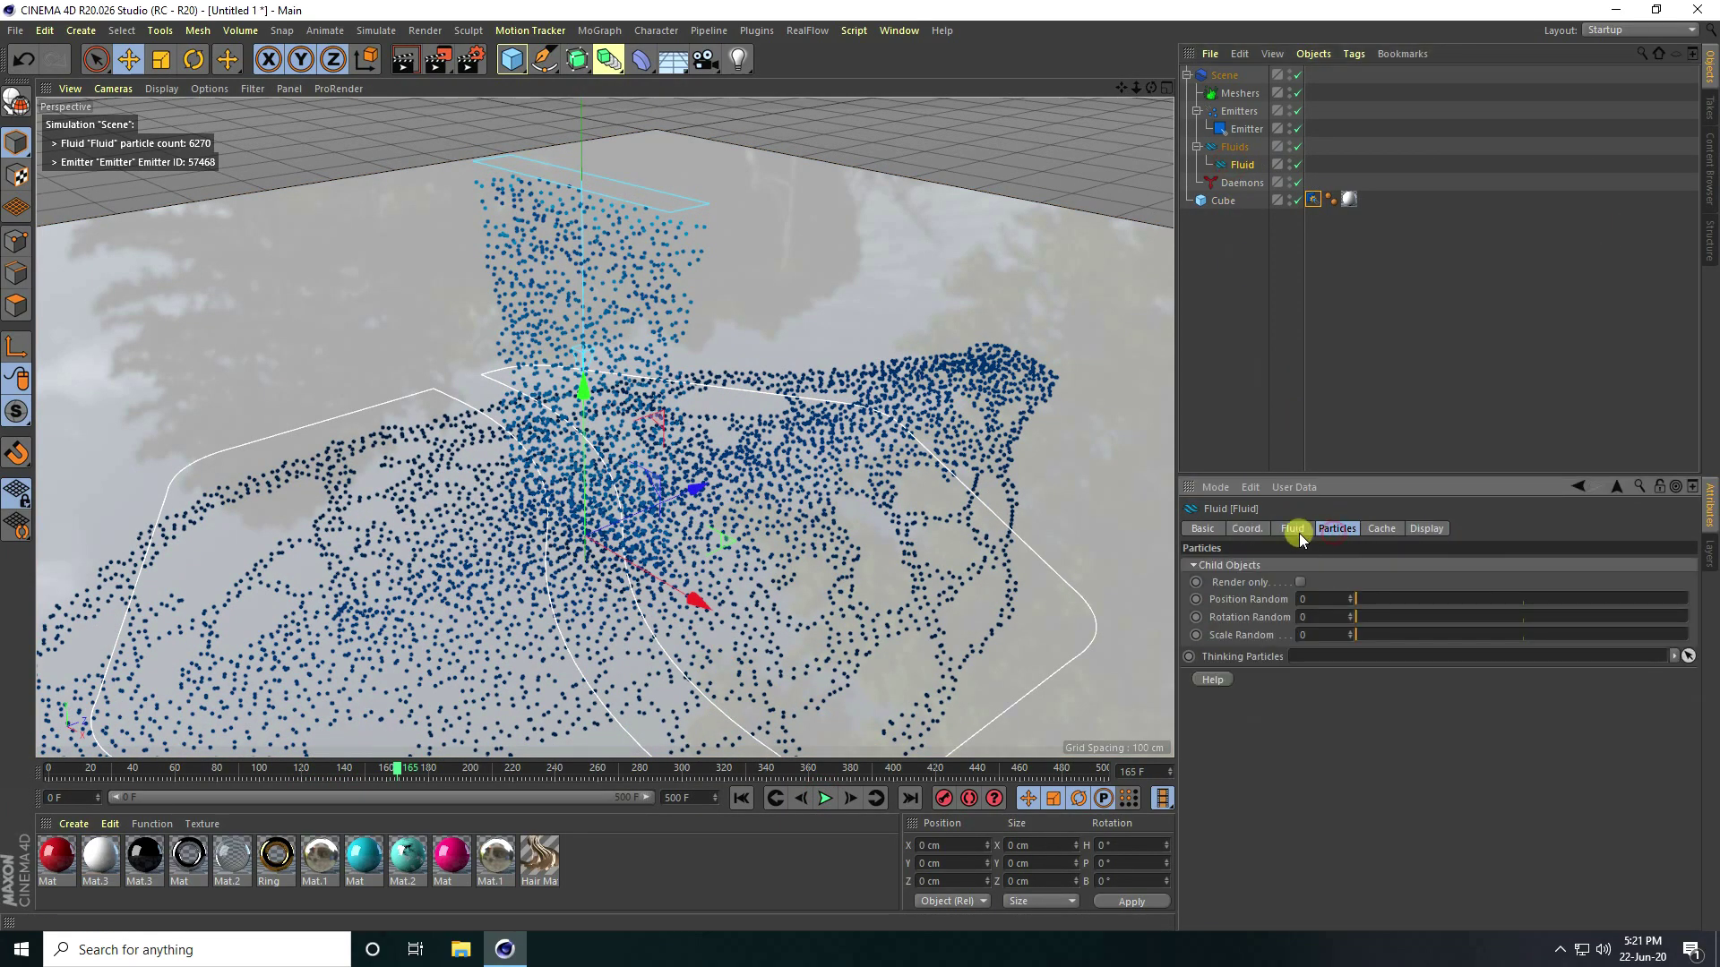
left_click(1293, 531)
left_click(1318, 632)
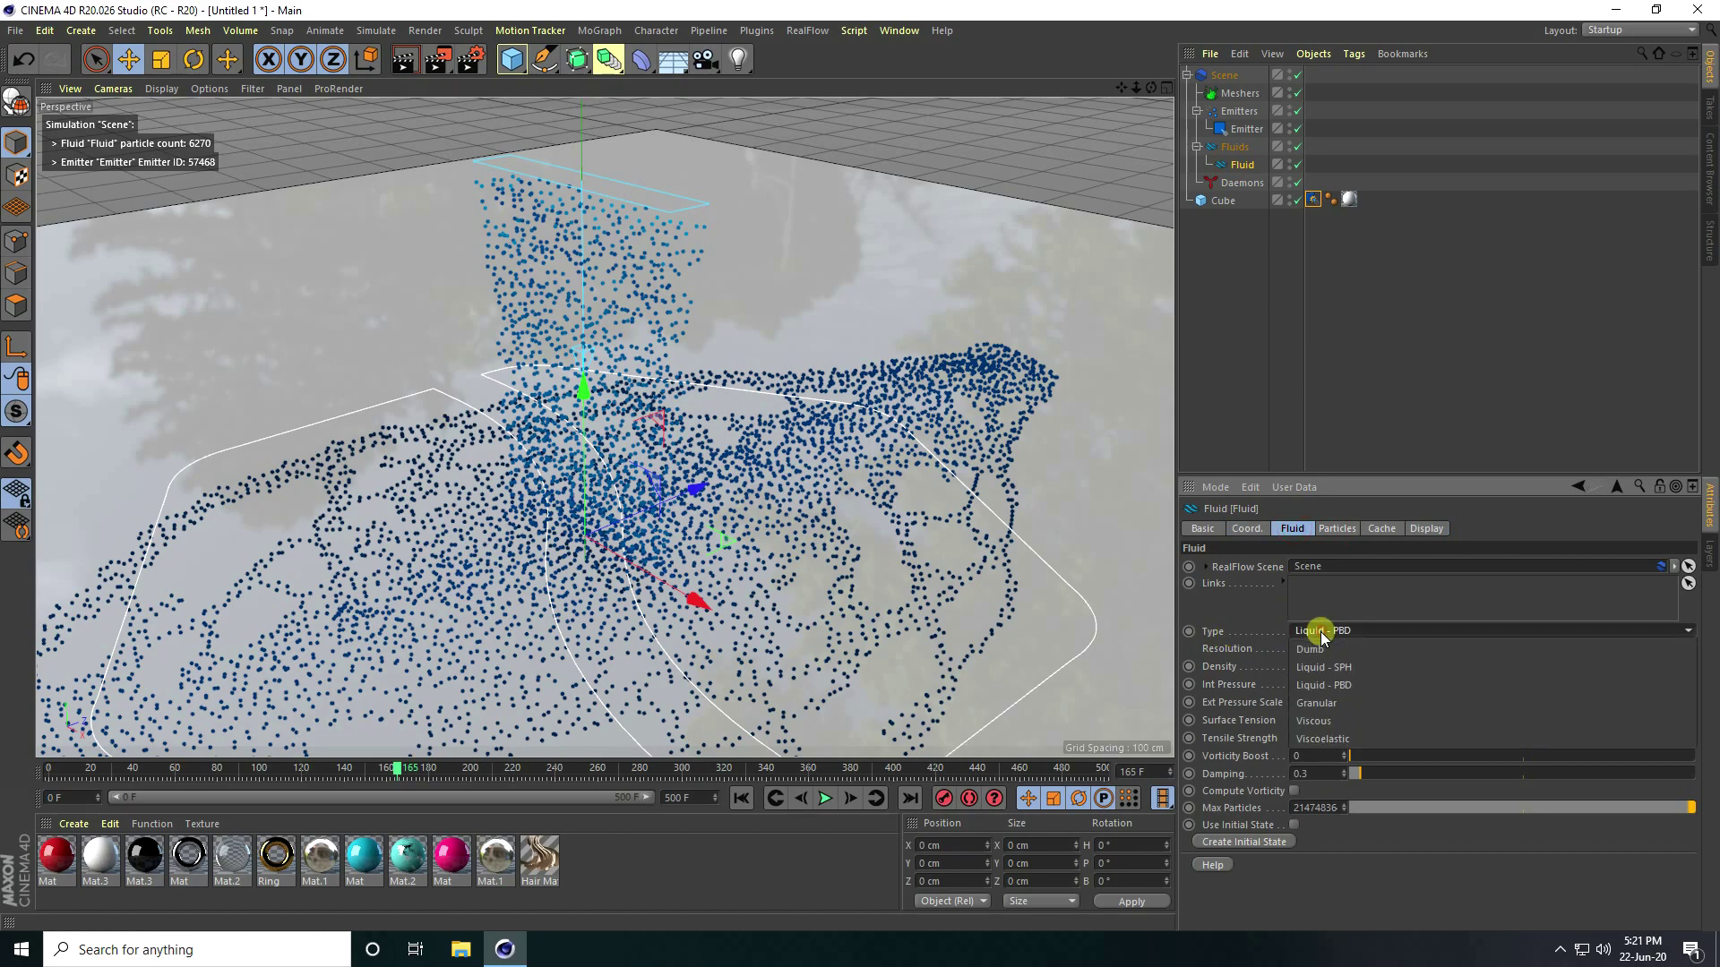
left_click(1350, 722)
Step: Rerun the viscous simulation from the start and return to frame 0
left_click(740, 801)
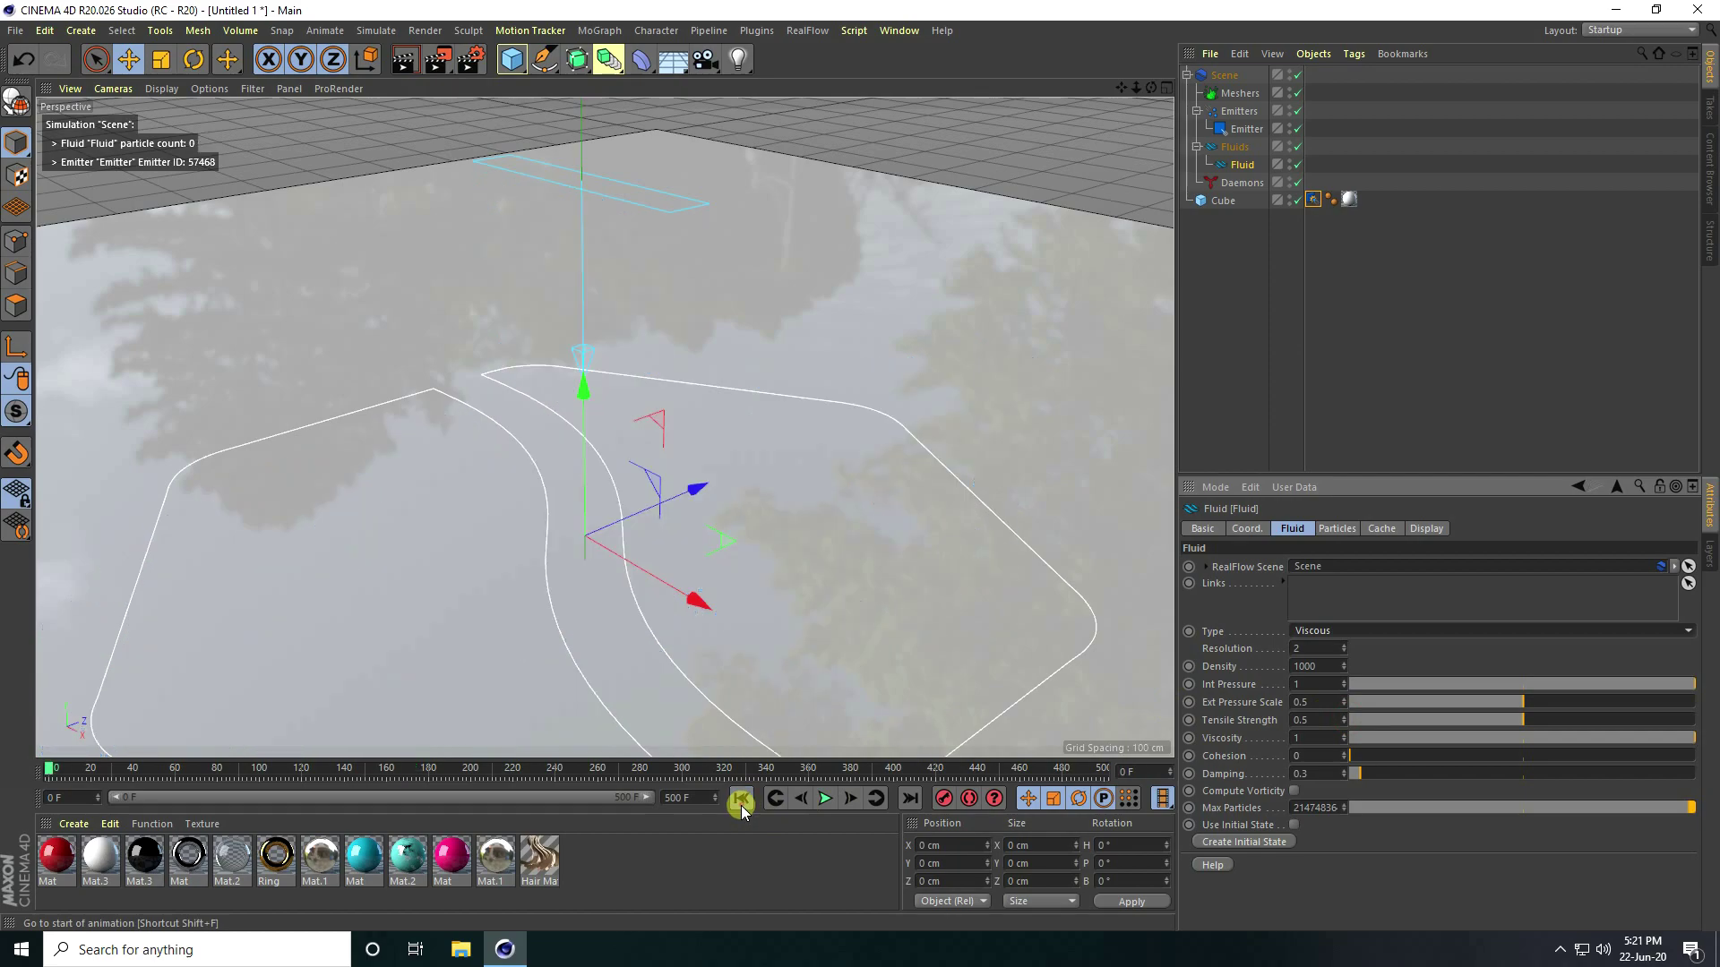
left_click(824, 799)
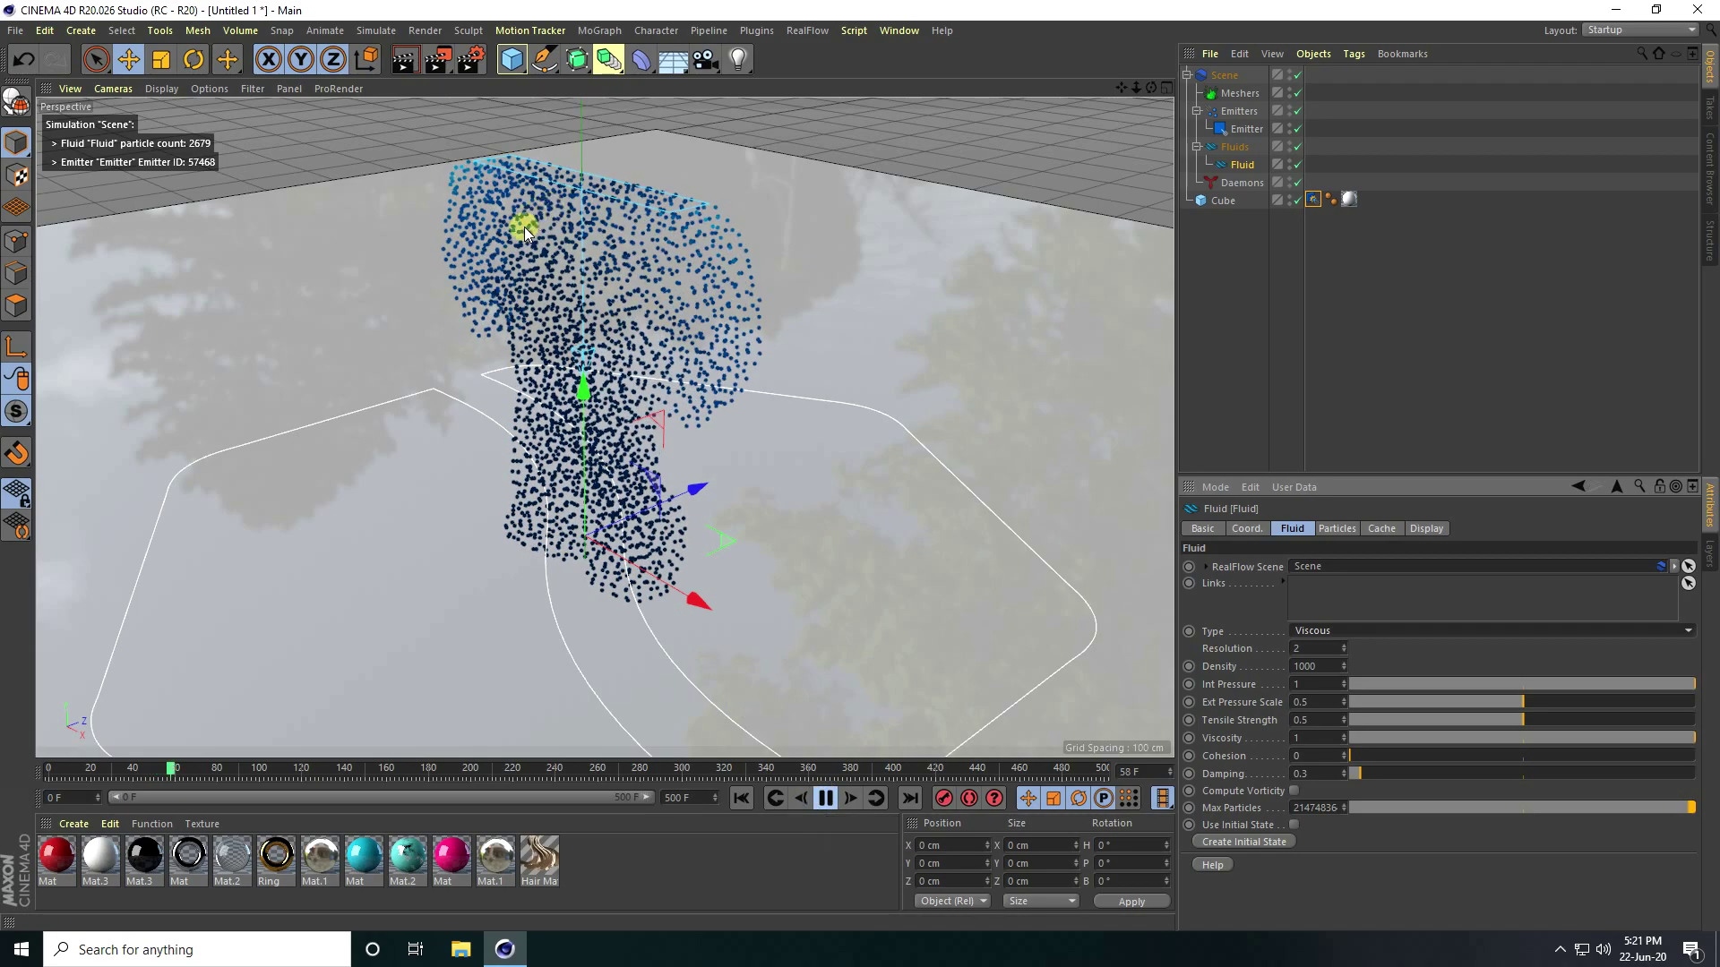
left_click(824, 799)
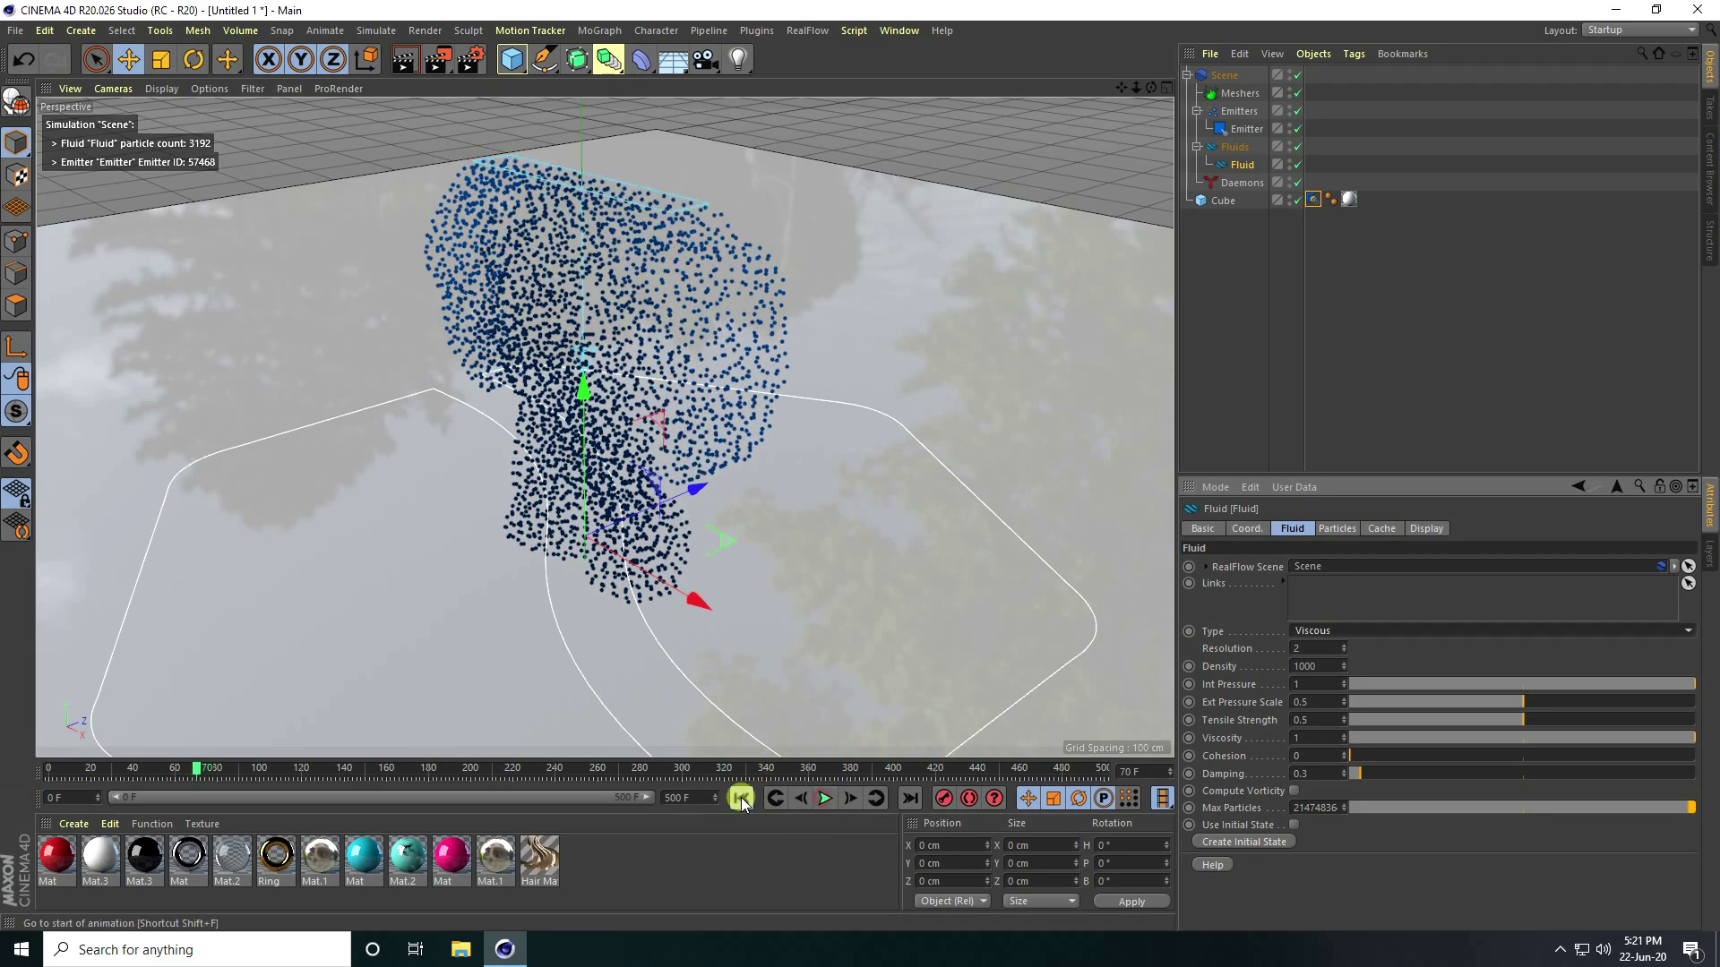
left_click(741, 798)
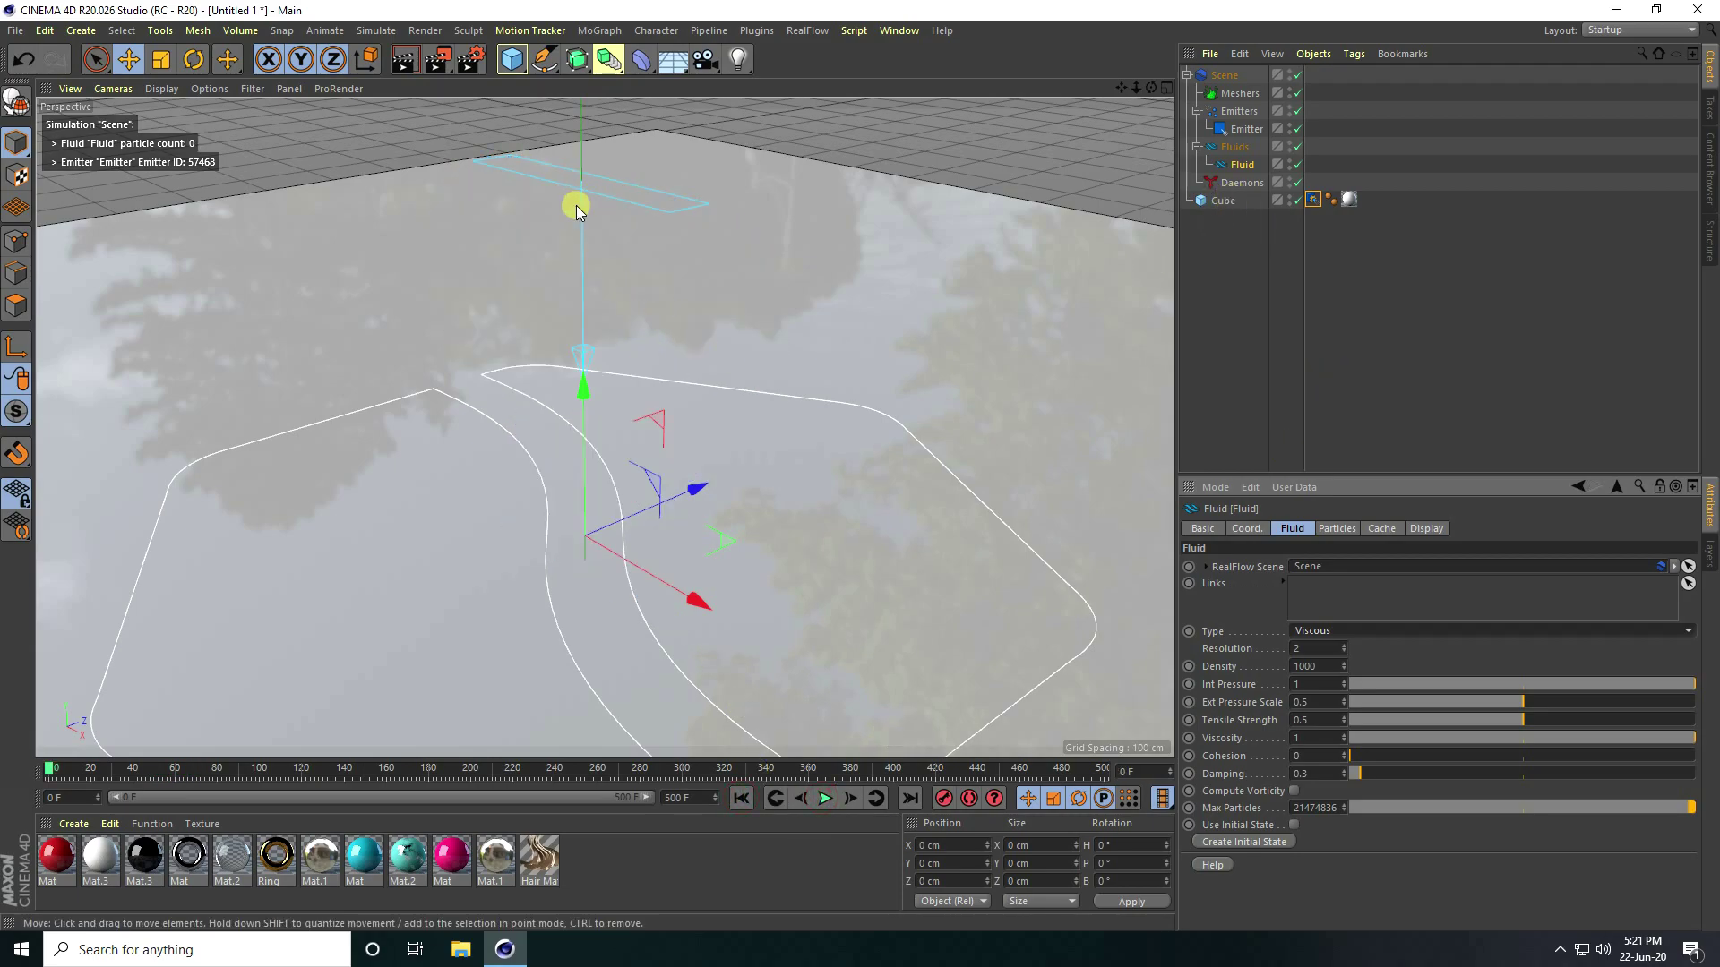
Step: Shorten the visible timeline, set the emitter's Z to -200 cm and record a position keyframe
left_click(1247, 129)
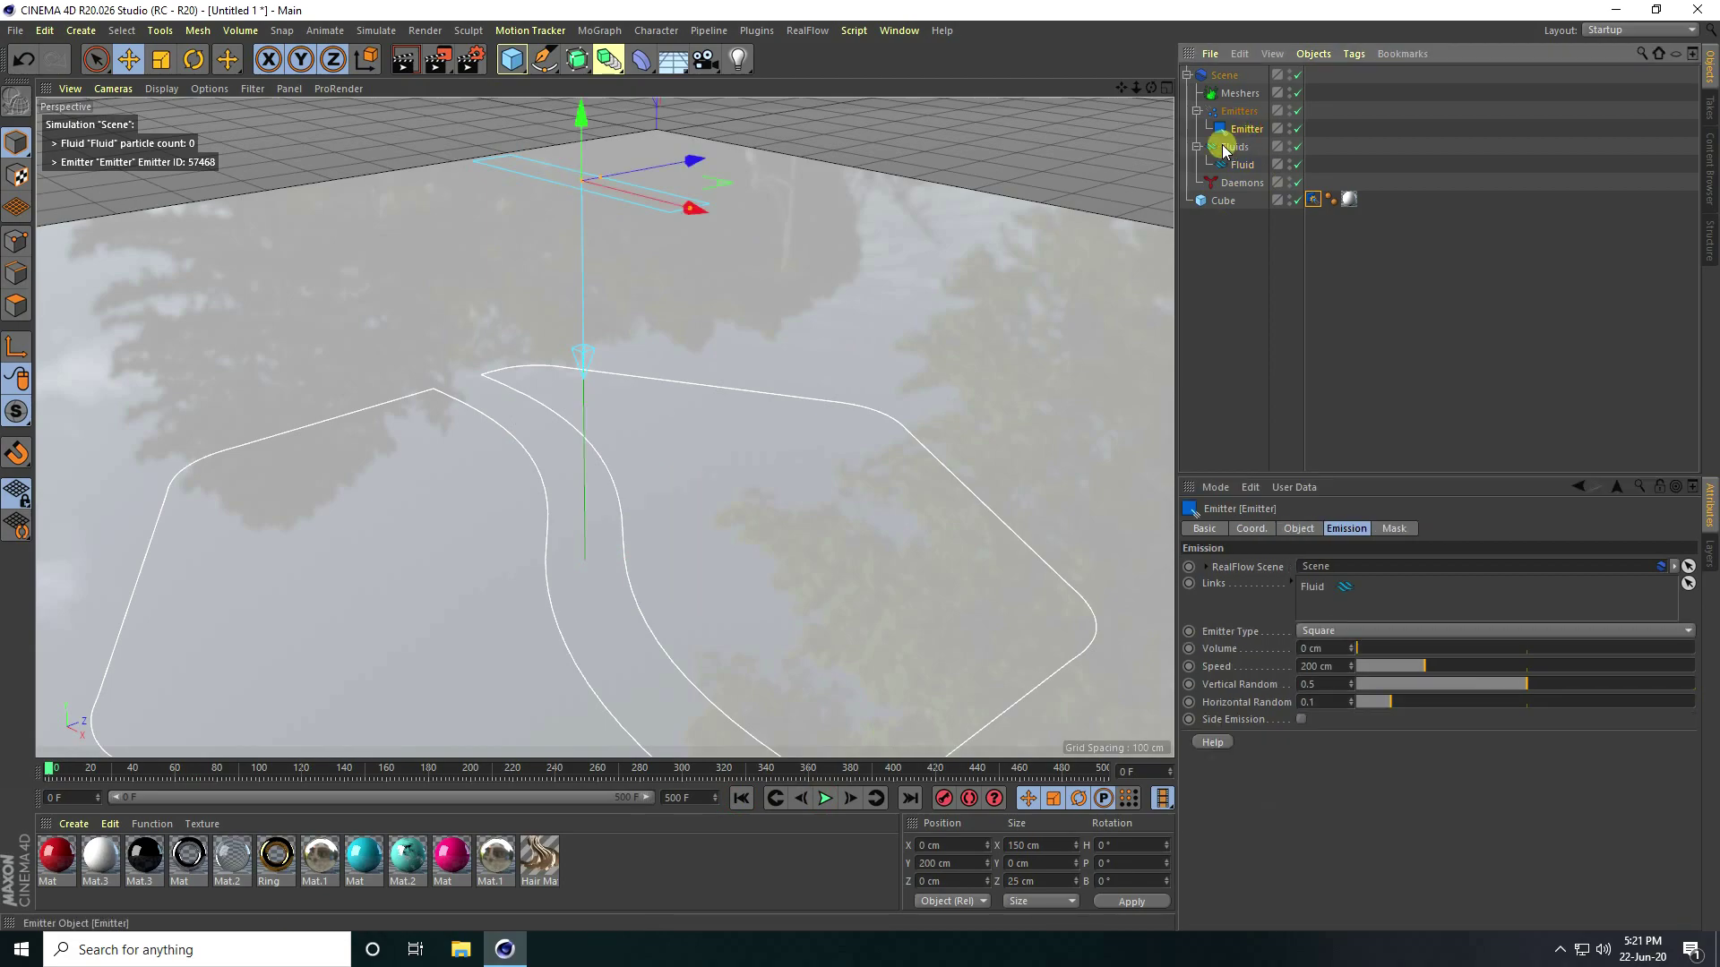
left_click_drag(641, 797, 305, 797)
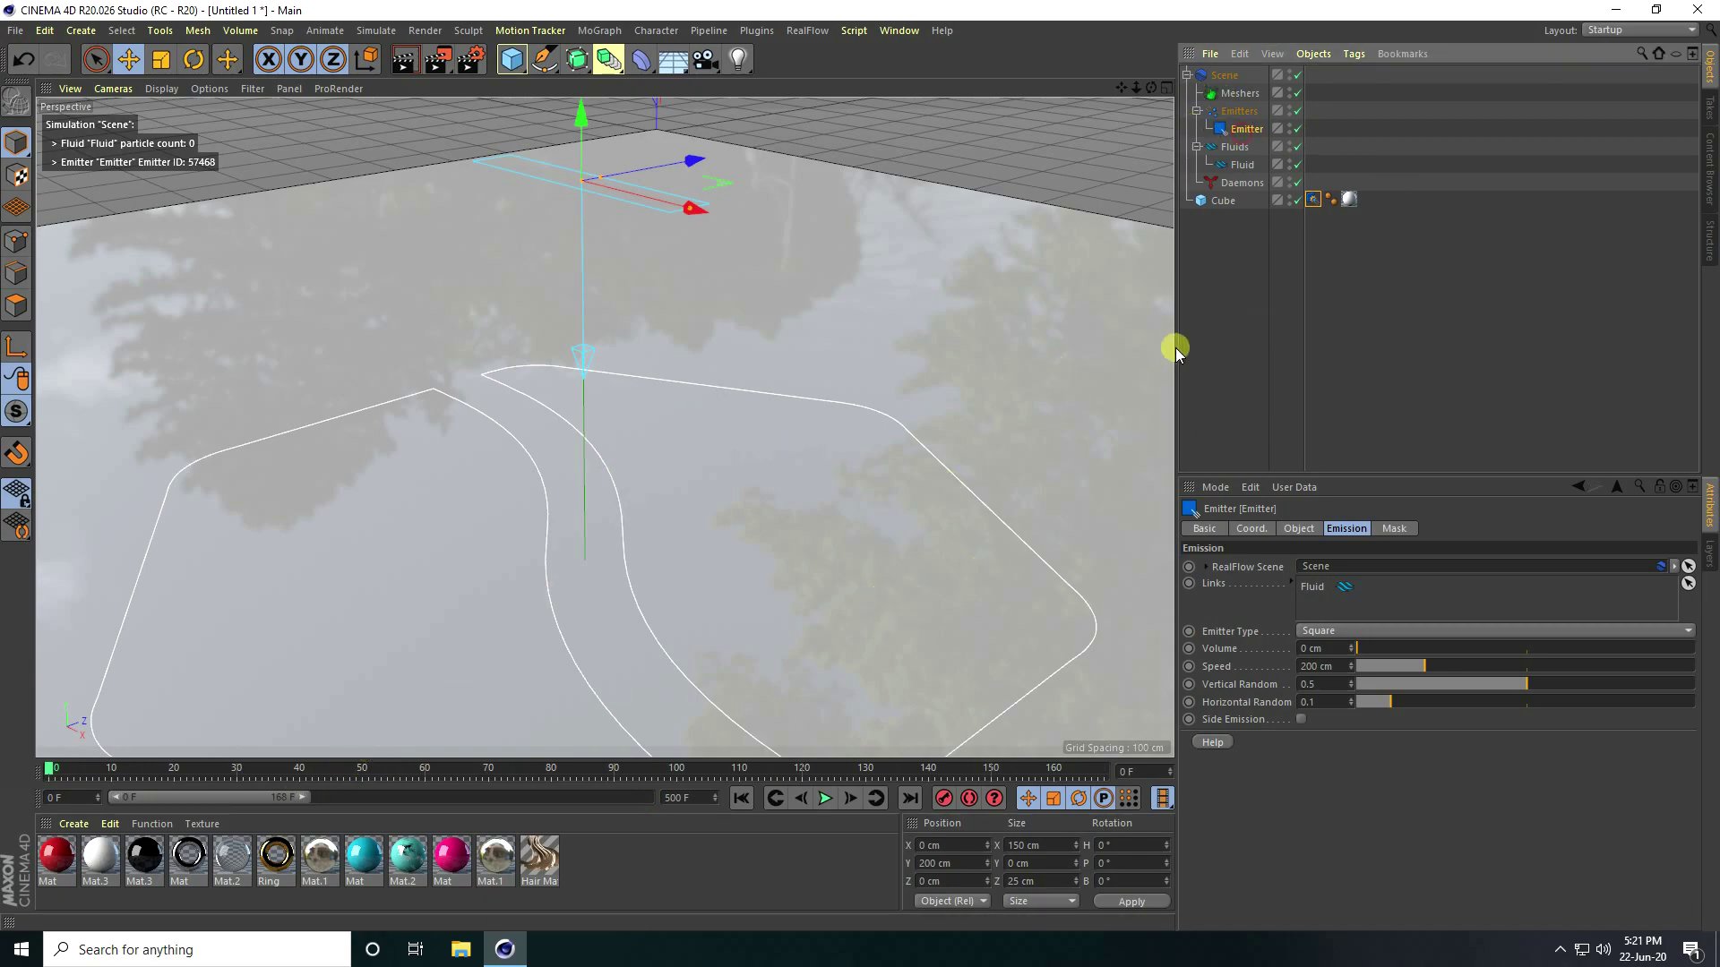
left_click_drag(693, 161, 490, 201)
left_click(937, 883)
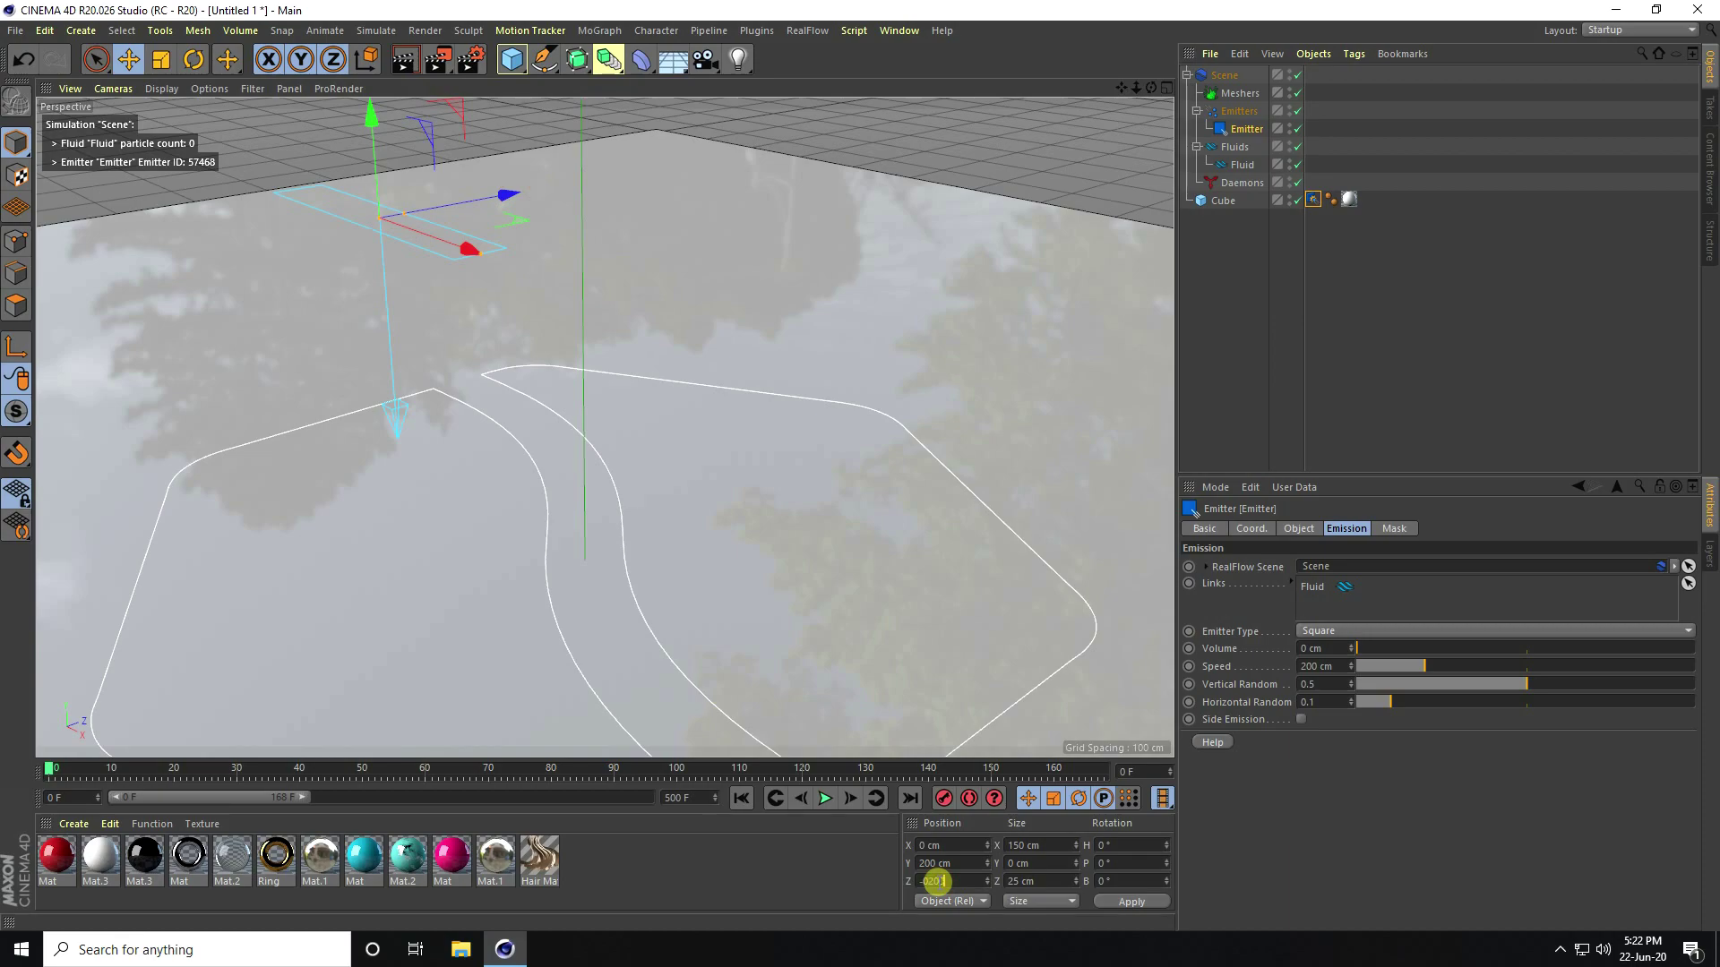
type("-200")
key("Return")
left_click_drag(556, 496, 455, 488, "alt")
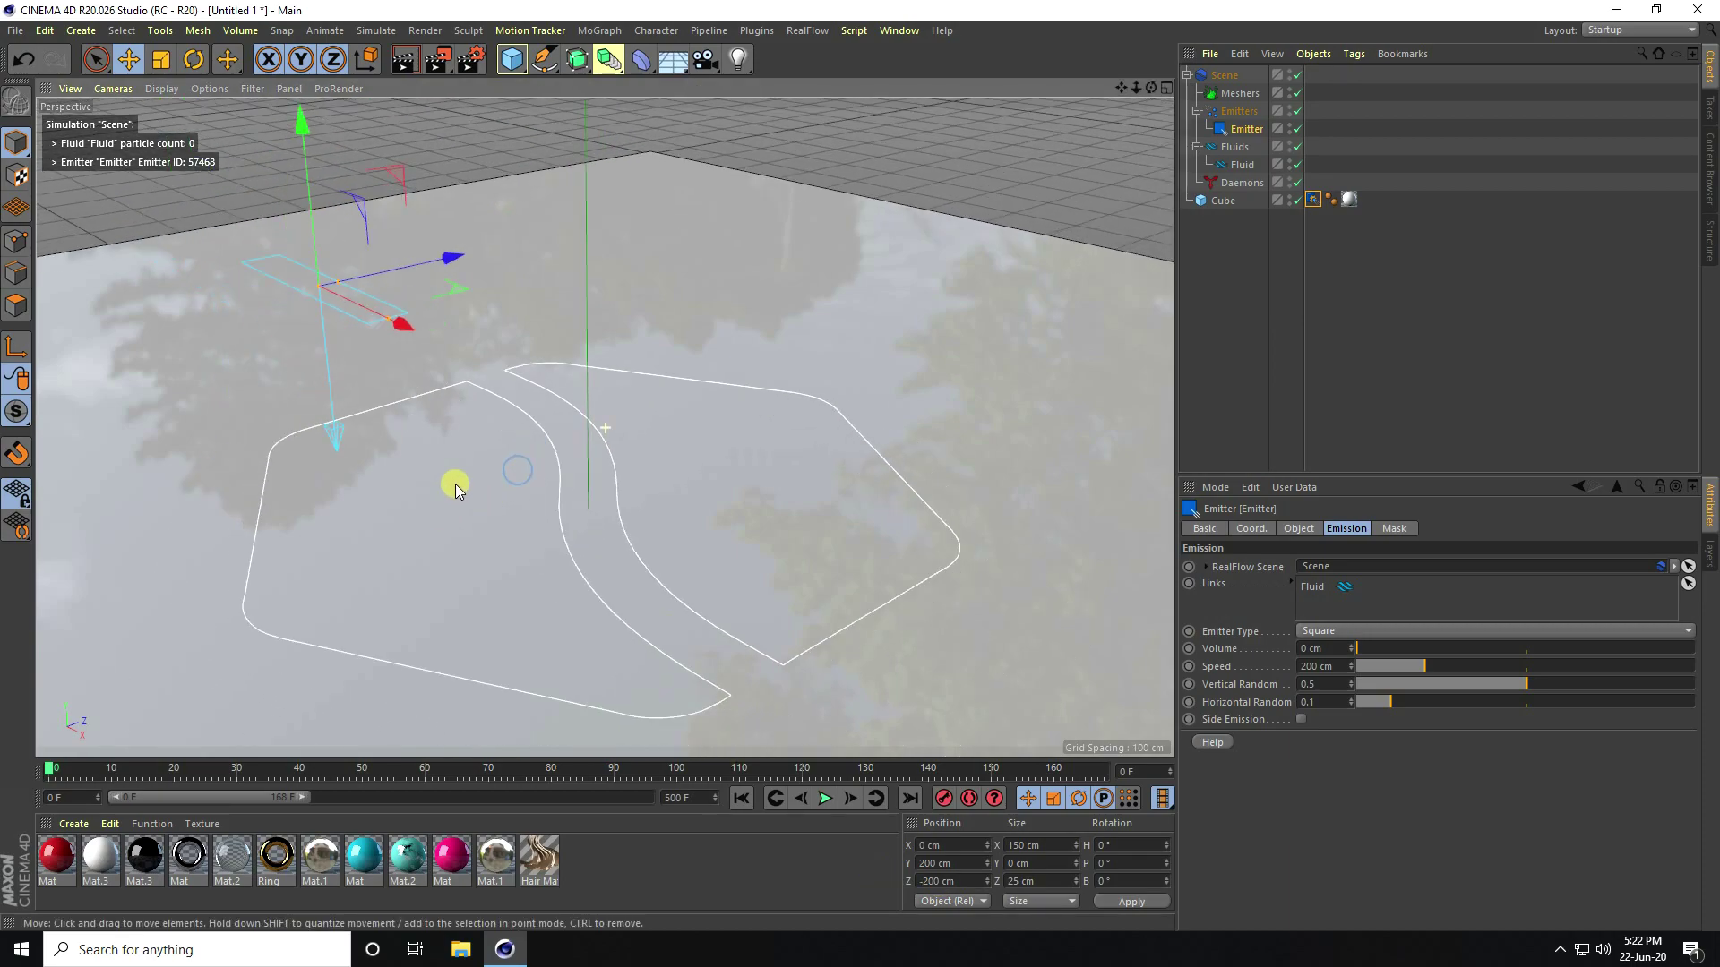
left_click(942, 798)
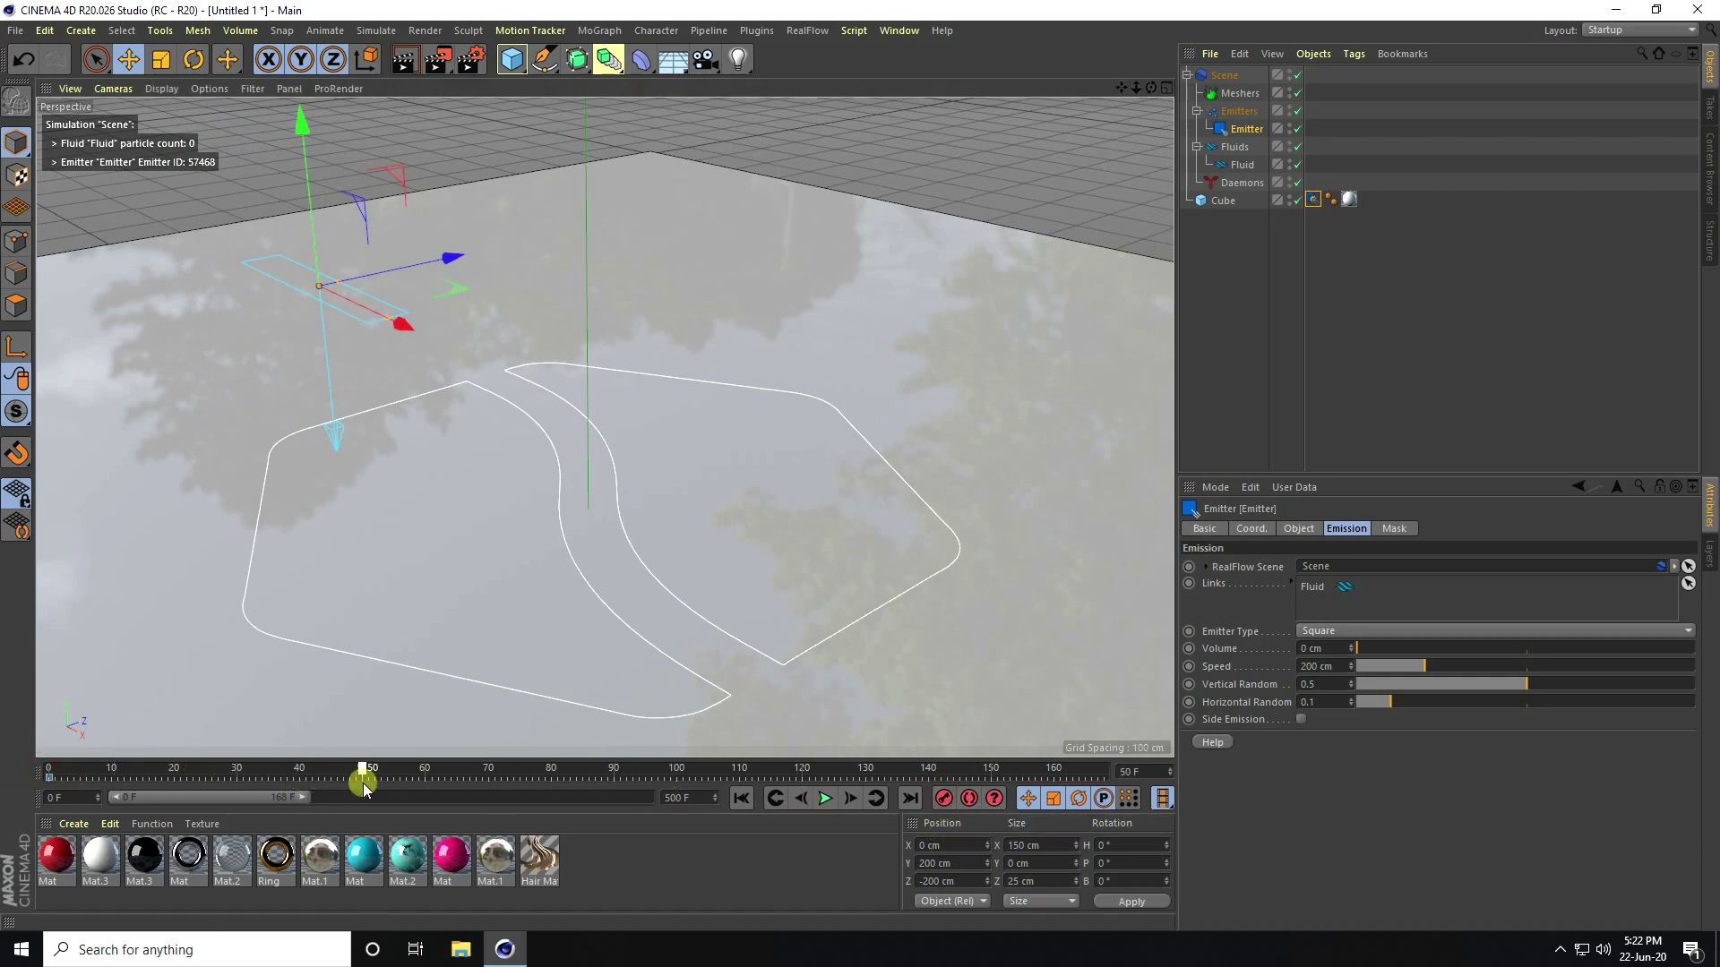
Step: Move the emitter to Z 0 cm and record another position keyframe
left_click_drag(452, 259, 781, 196)
double_click(950, 882)
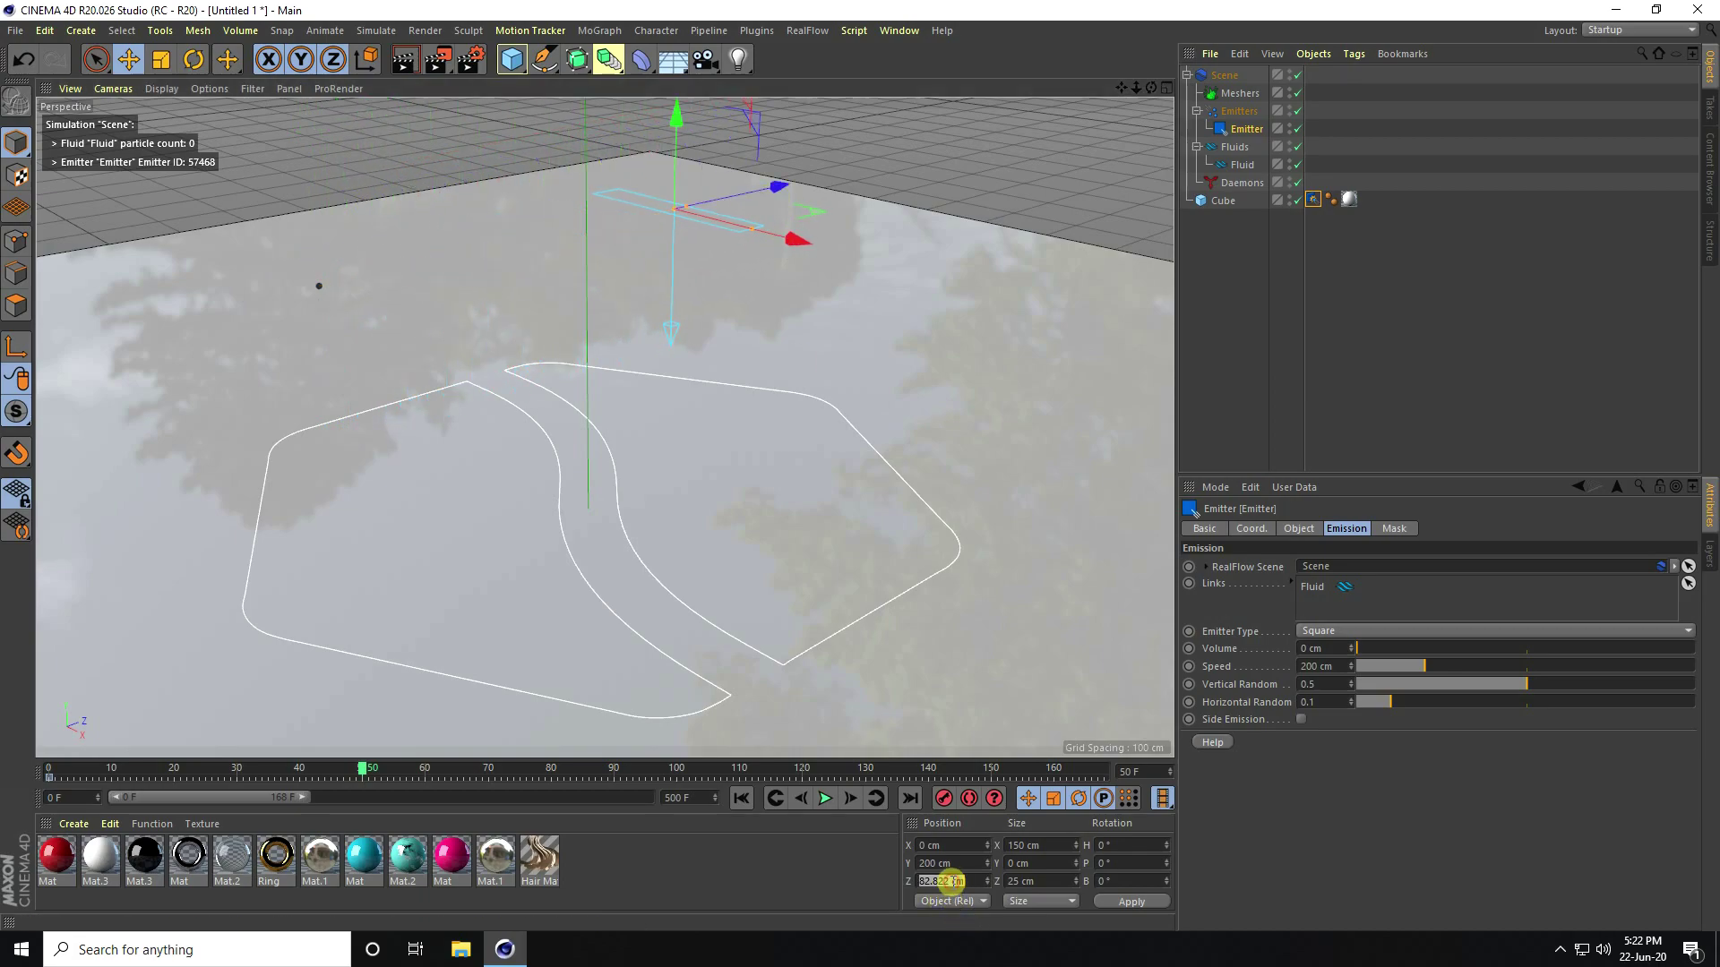
type("0")
key("Return")
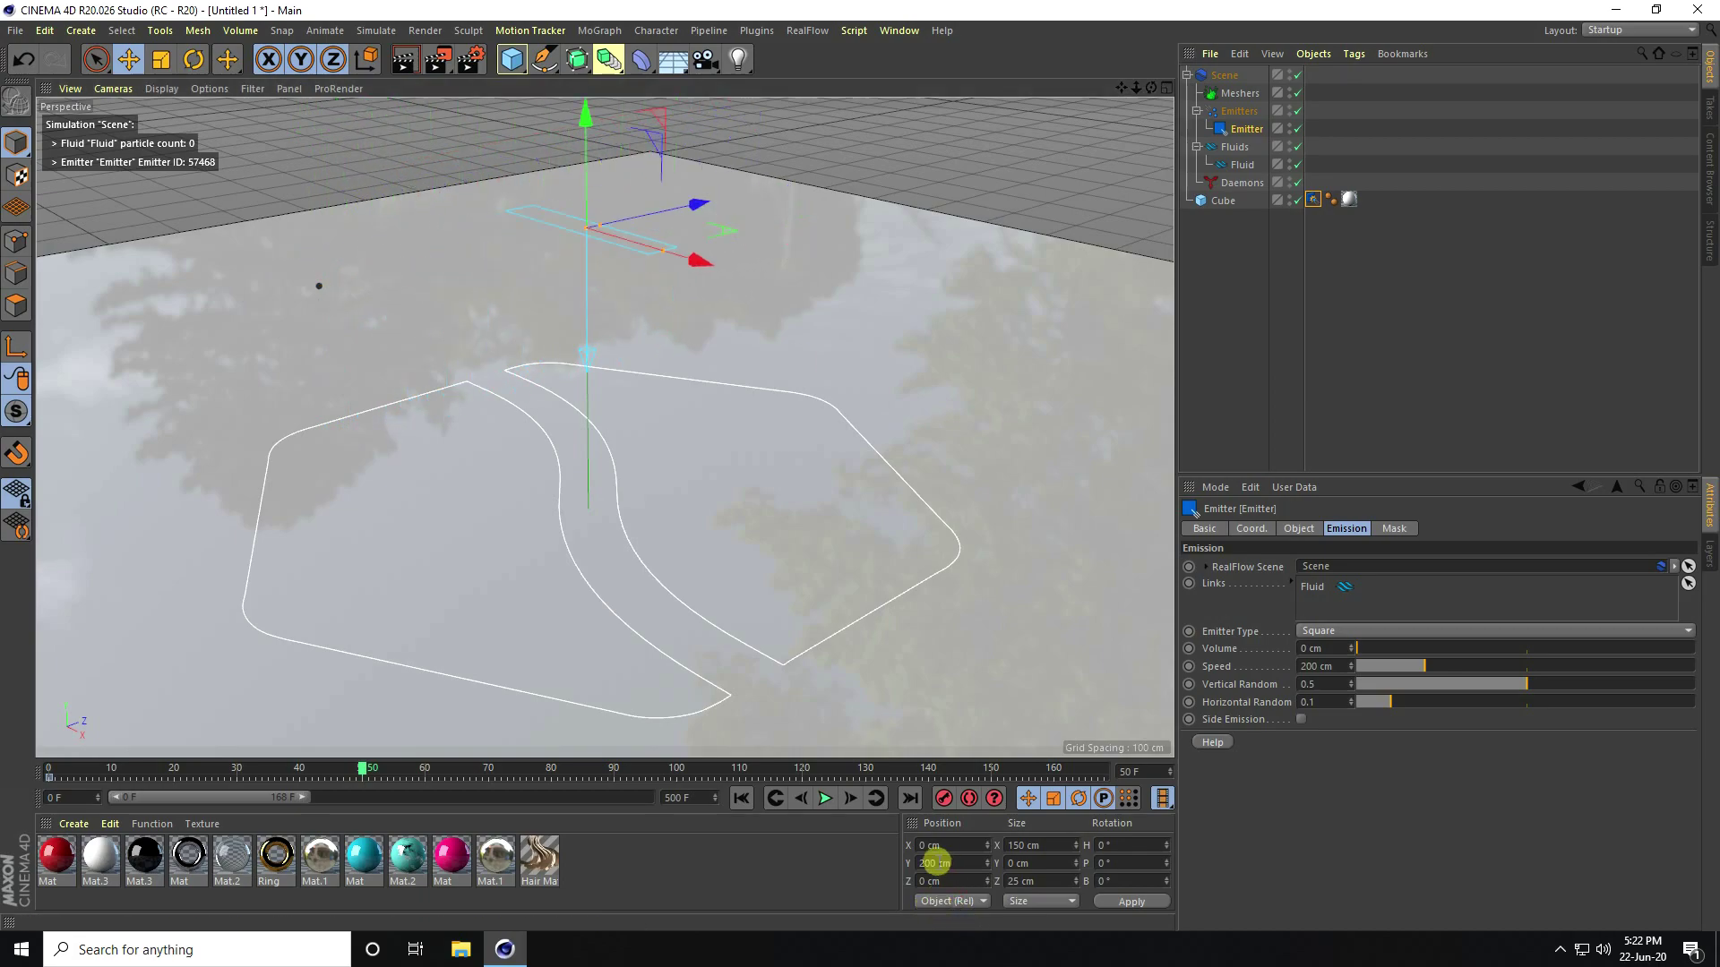
left_click(925, 809)
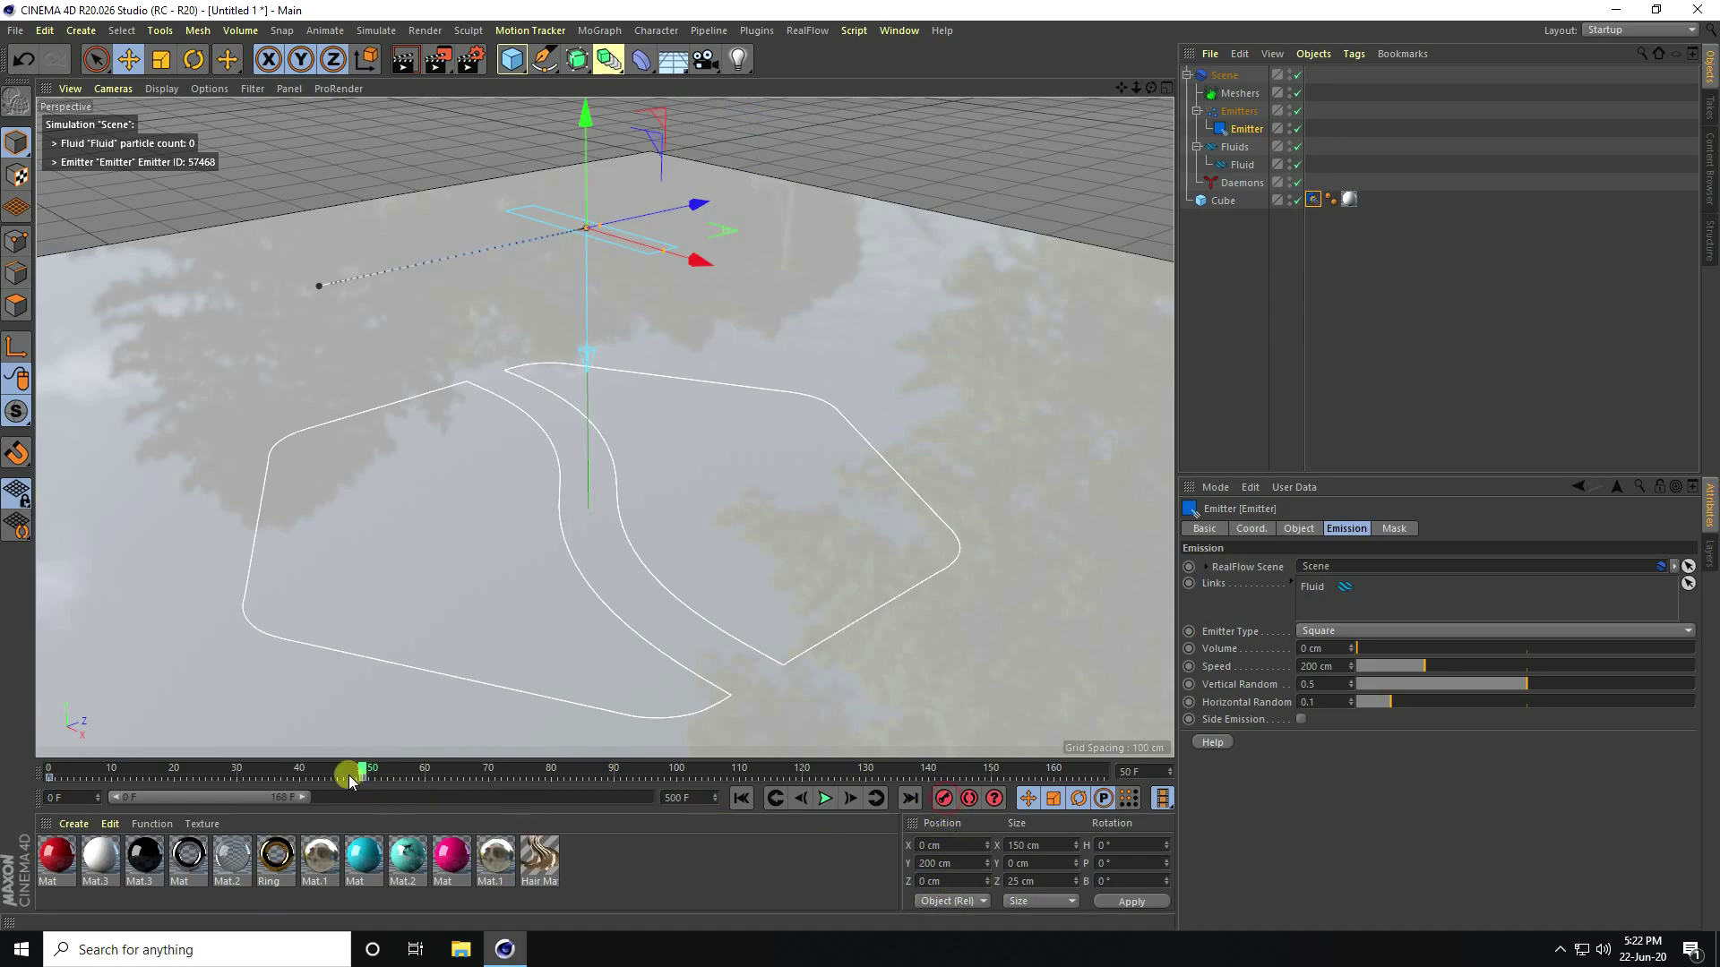
Step: At frame 99 set the emitter's Z to 200 cm and replay the simulation
left_click_drag(362, 774, 672, 786)
type("200")
key("Return")
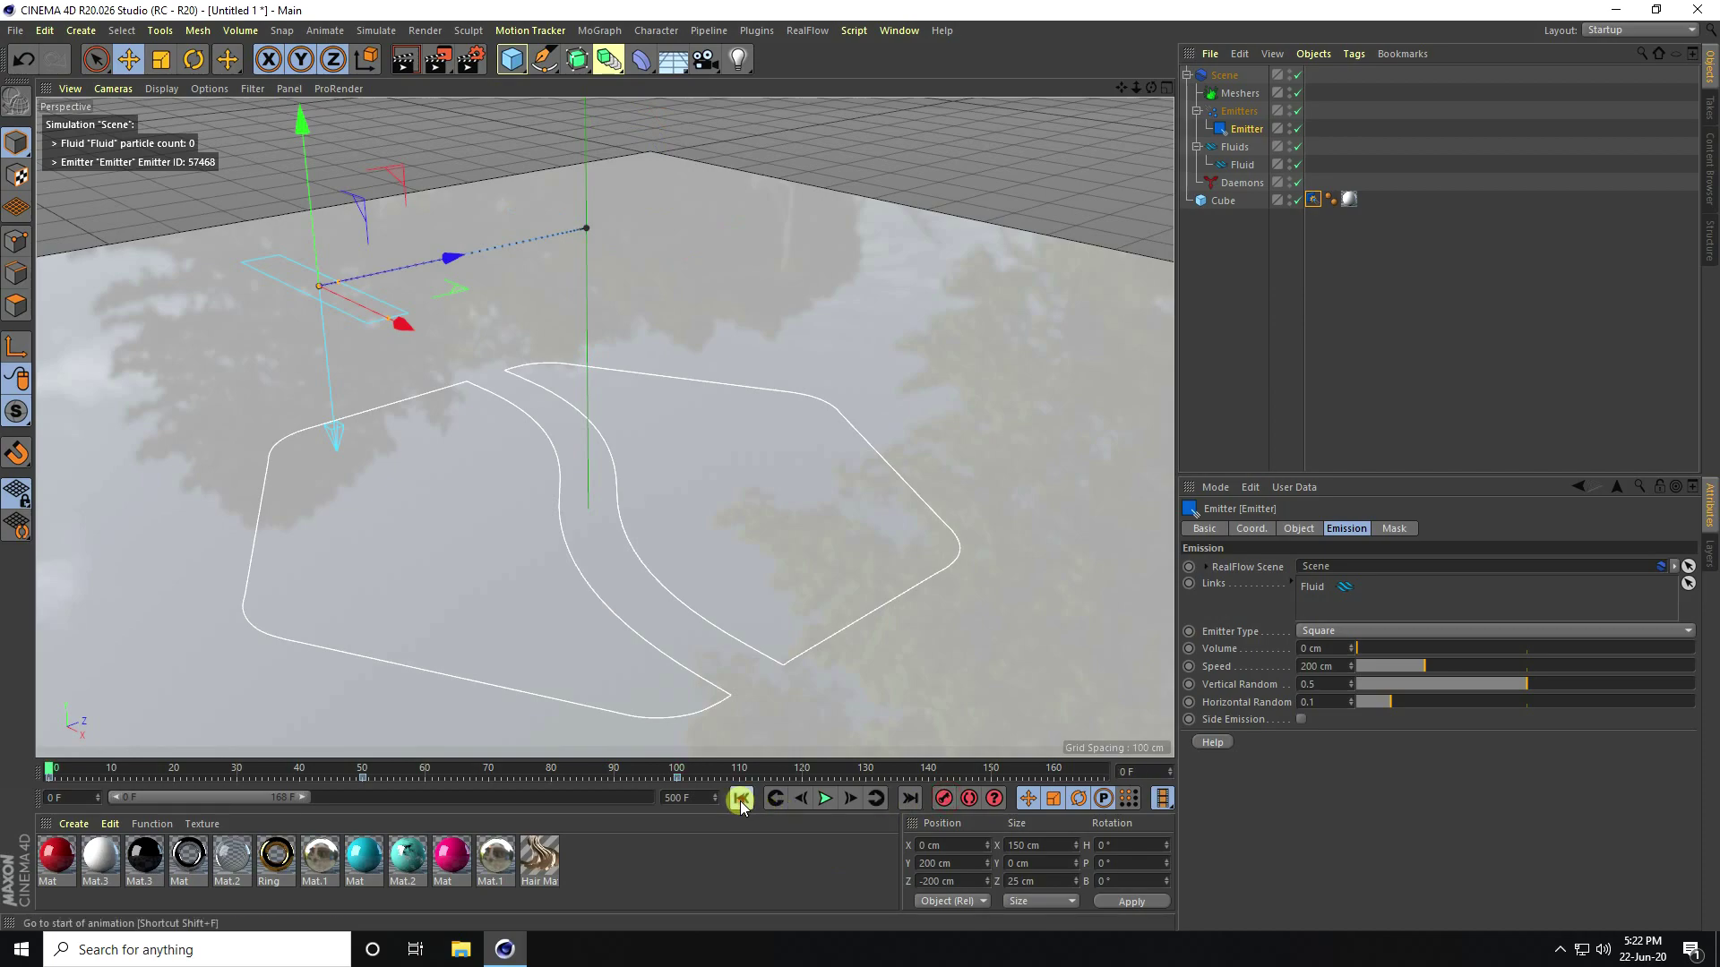
left_click(825, 798)
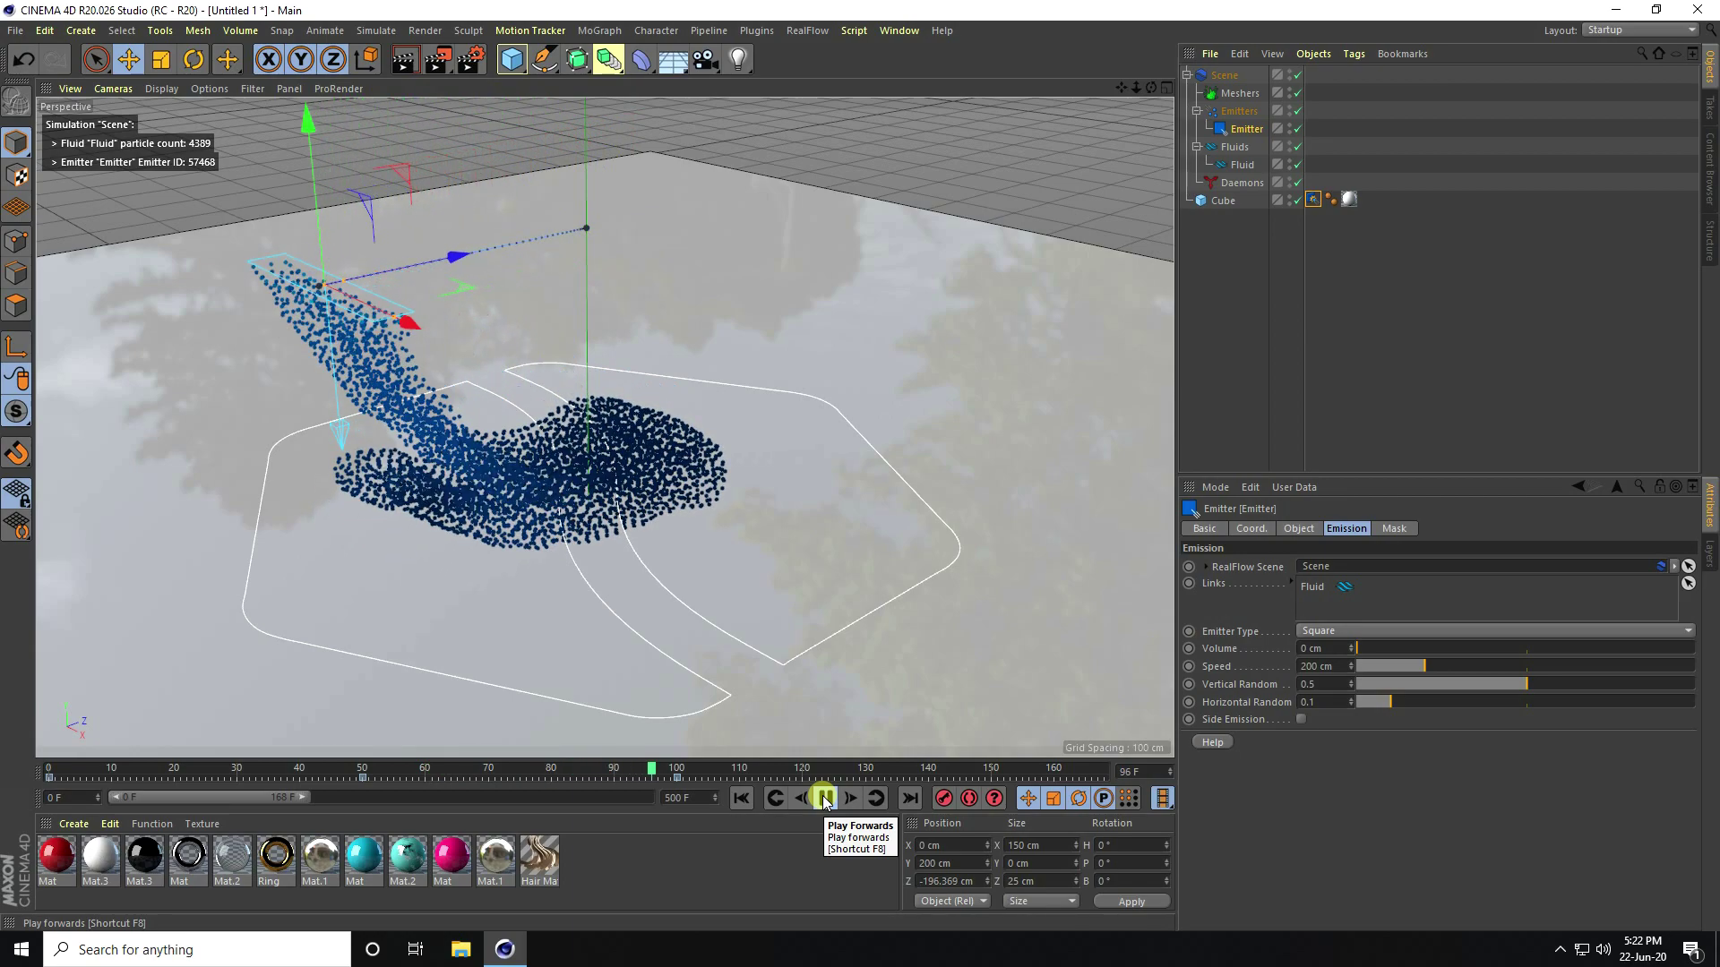
left_click(825, 800)
left_click(790, 31)
mouse_move(810, 95)
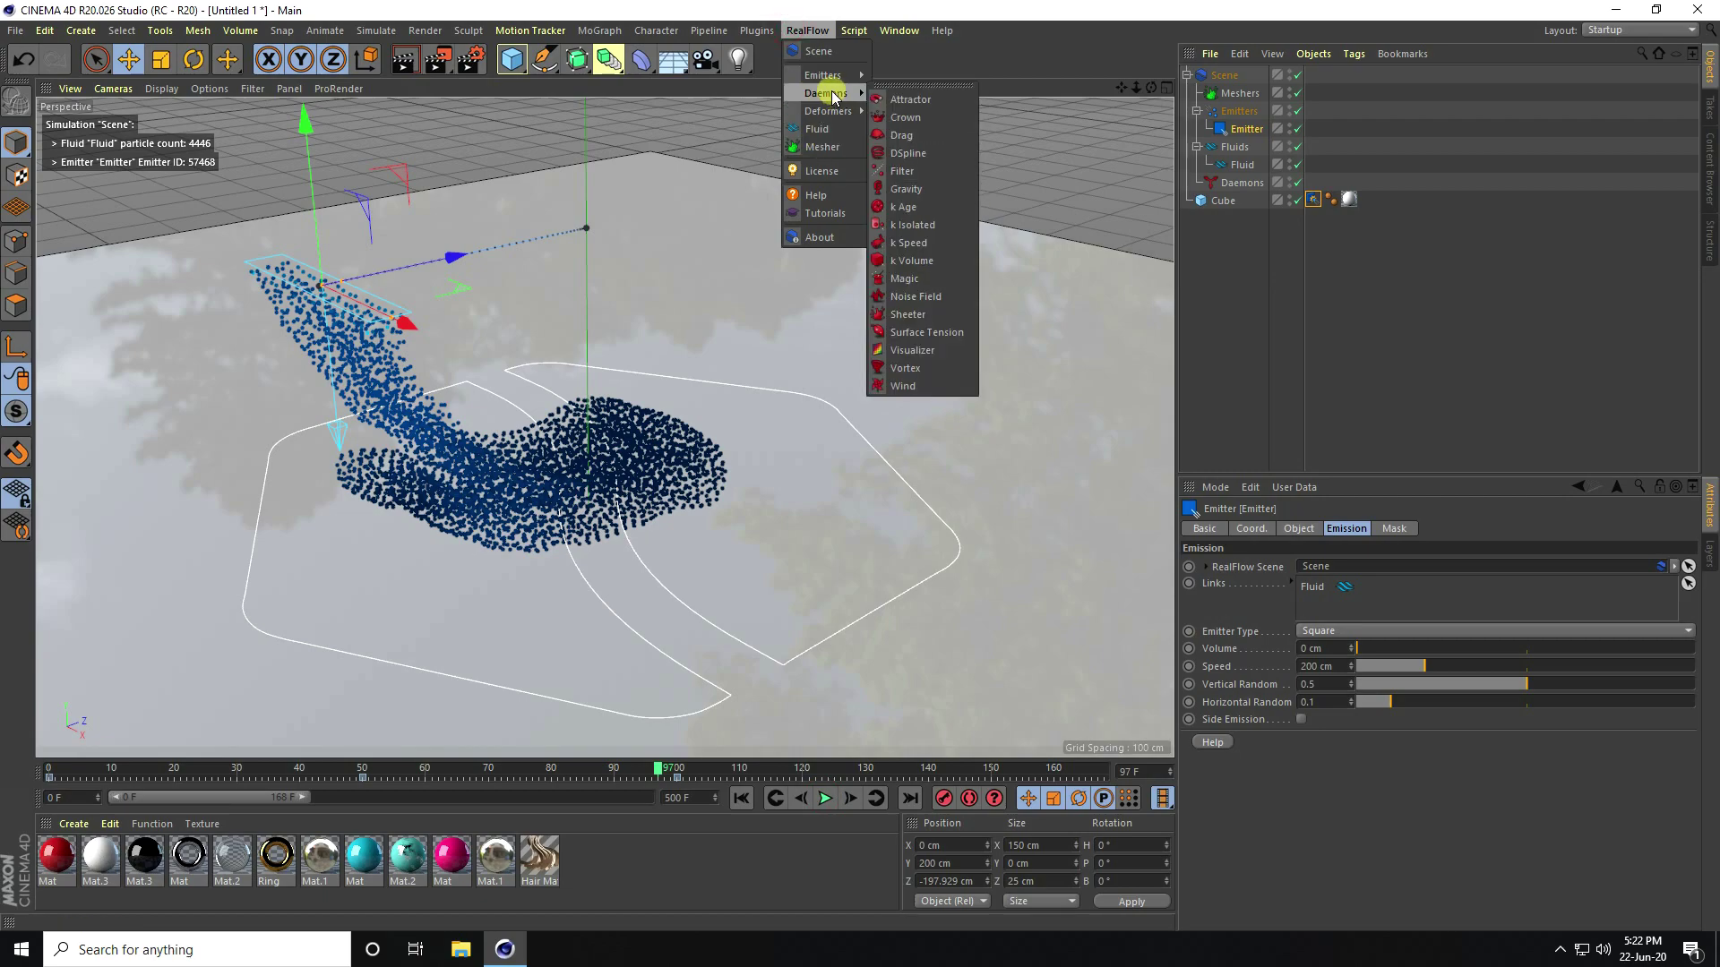
Step: Add a Gravity daemon (strength 981) and replay so the fluid falls onto the floor
left_click(906, 189)
left_click(742, 798)
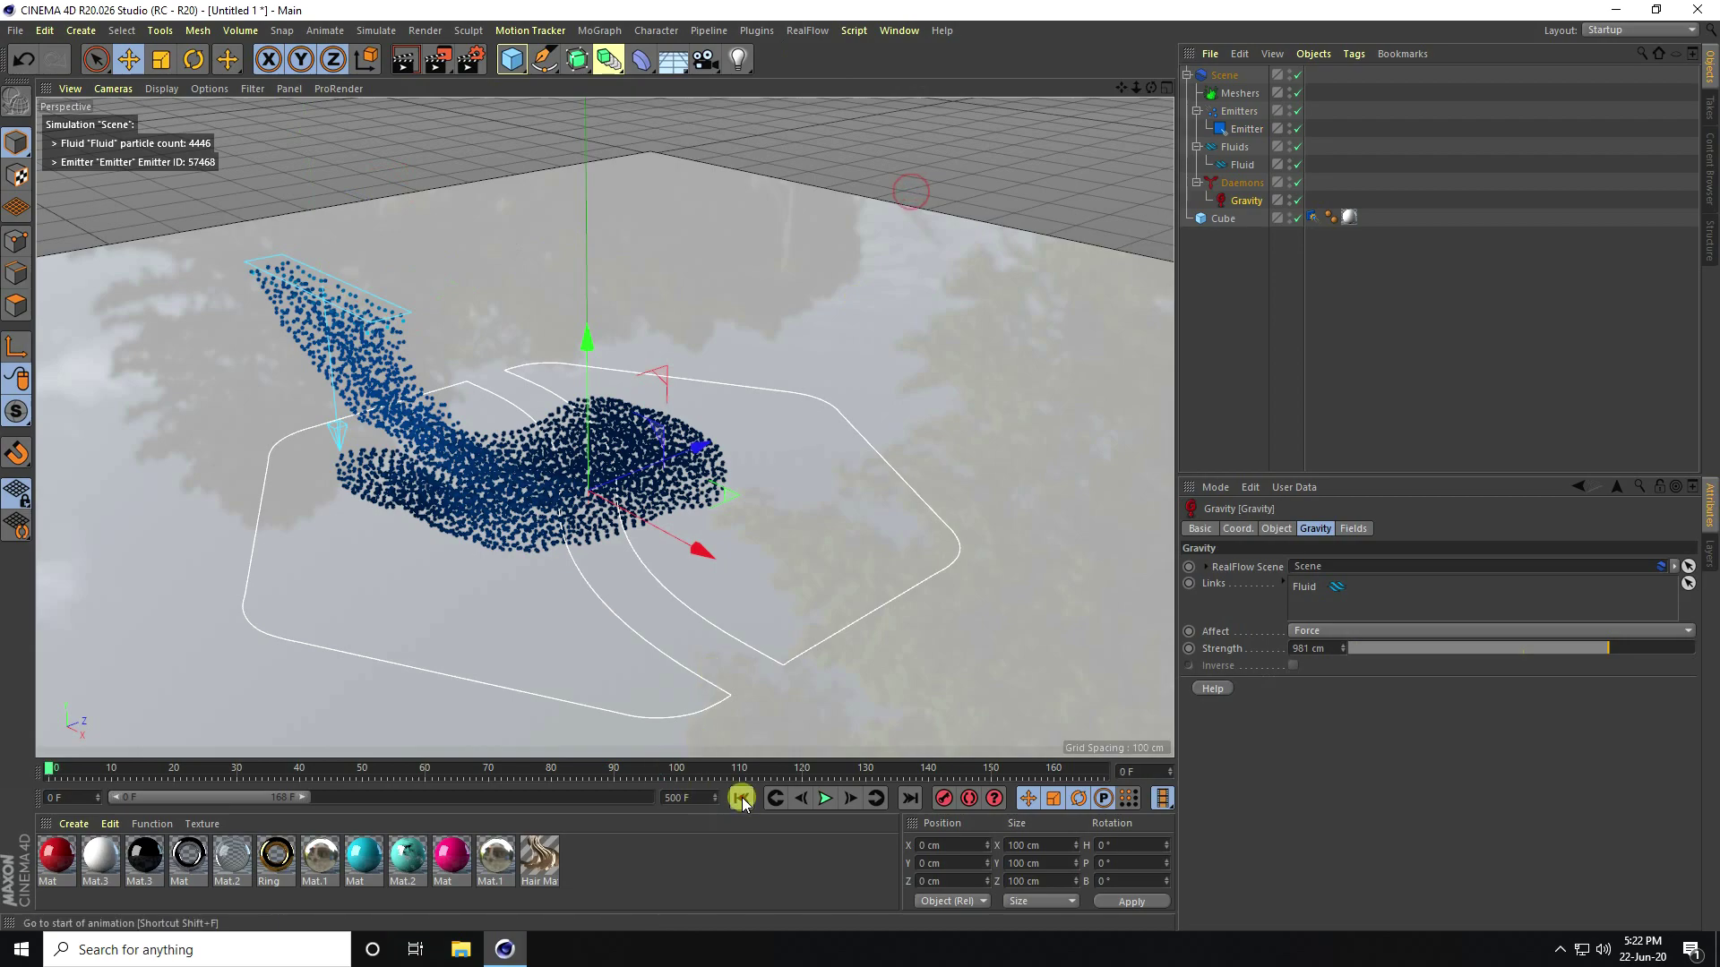
left_click(829, 799)
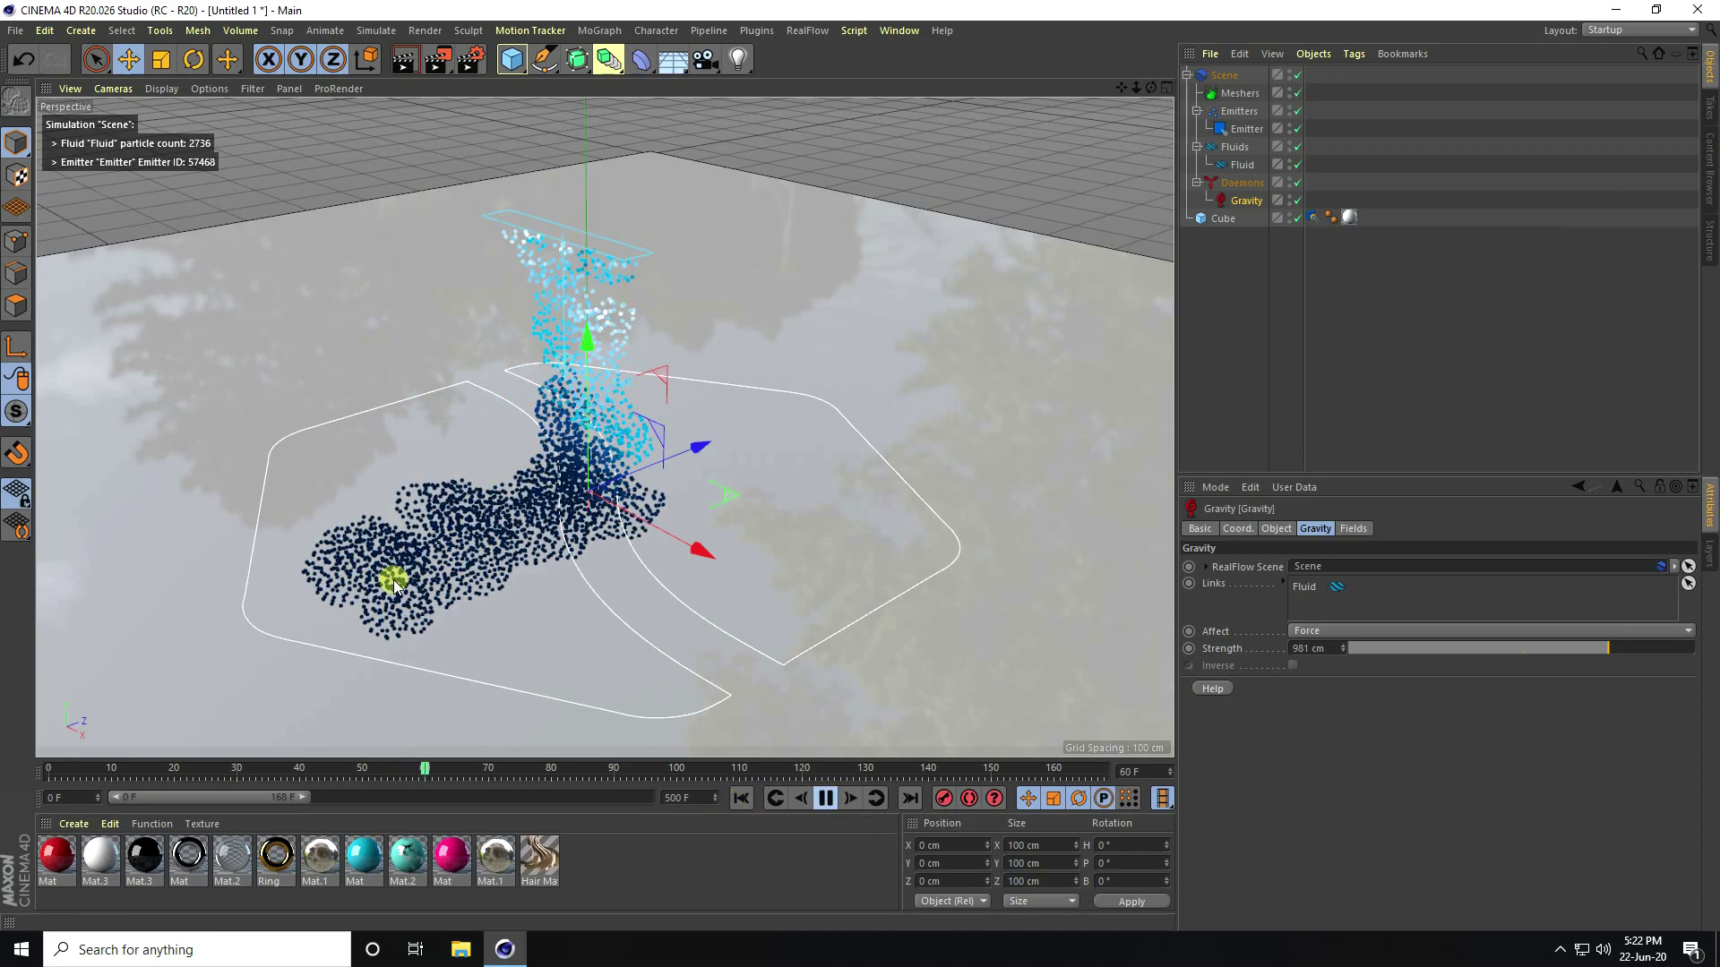
left_click_drag(383, 575, 395, 567, "alt")
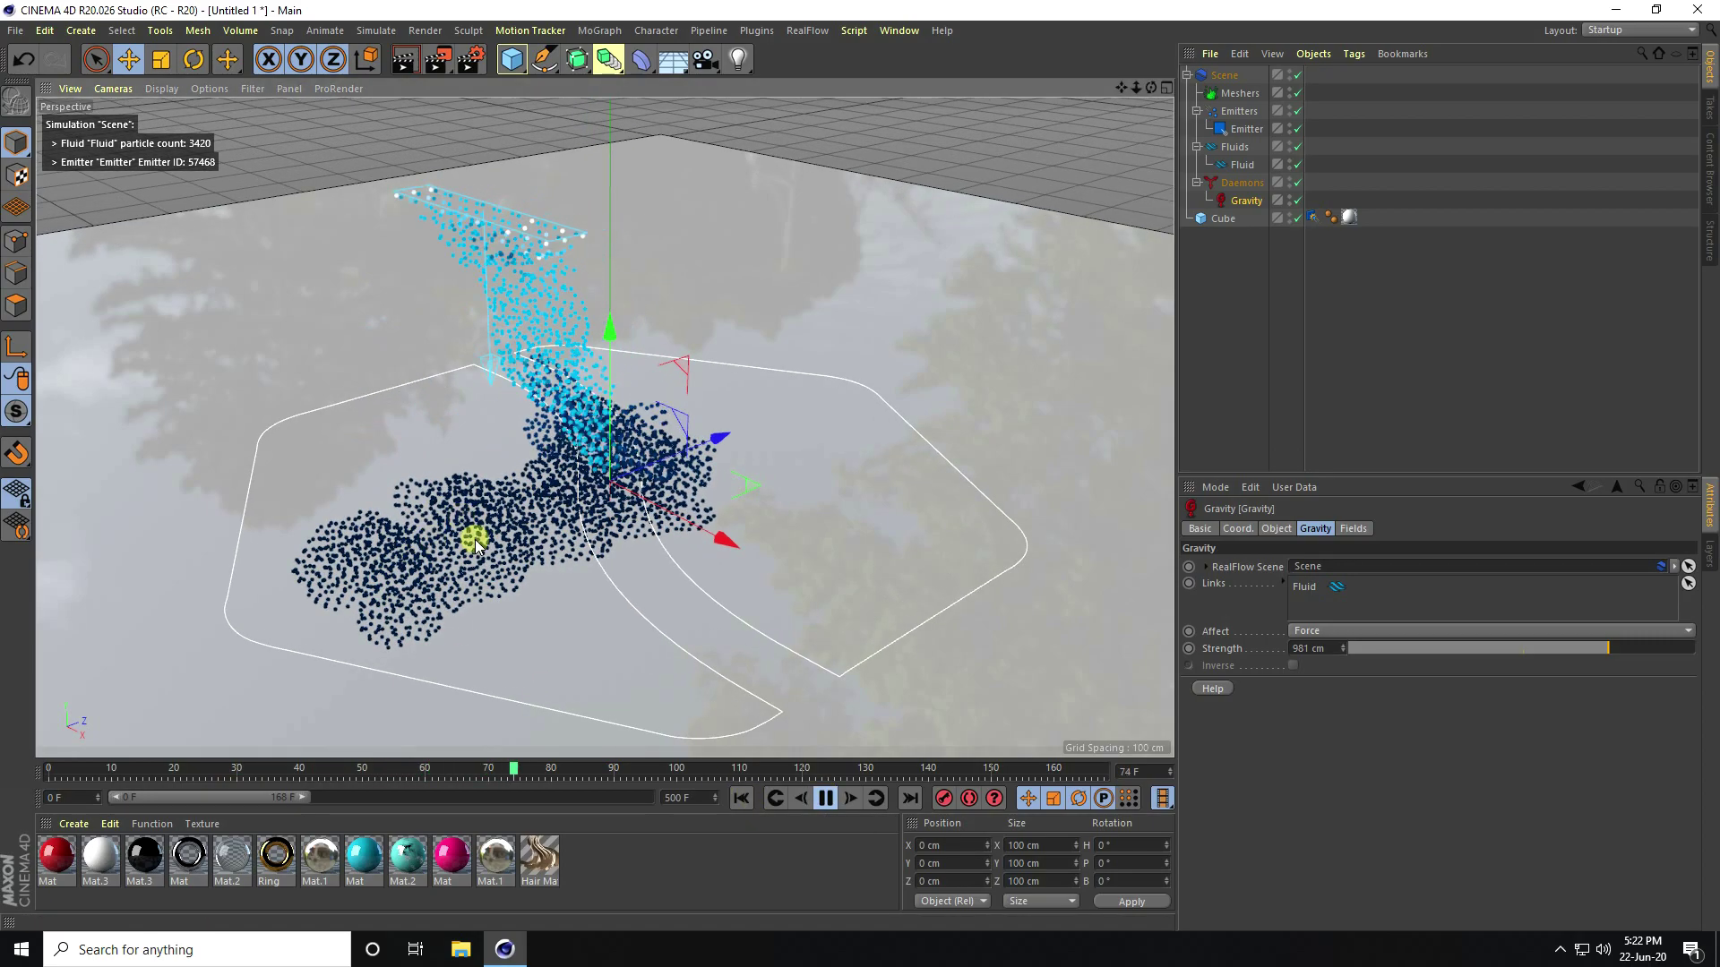
left_click(825, 798)
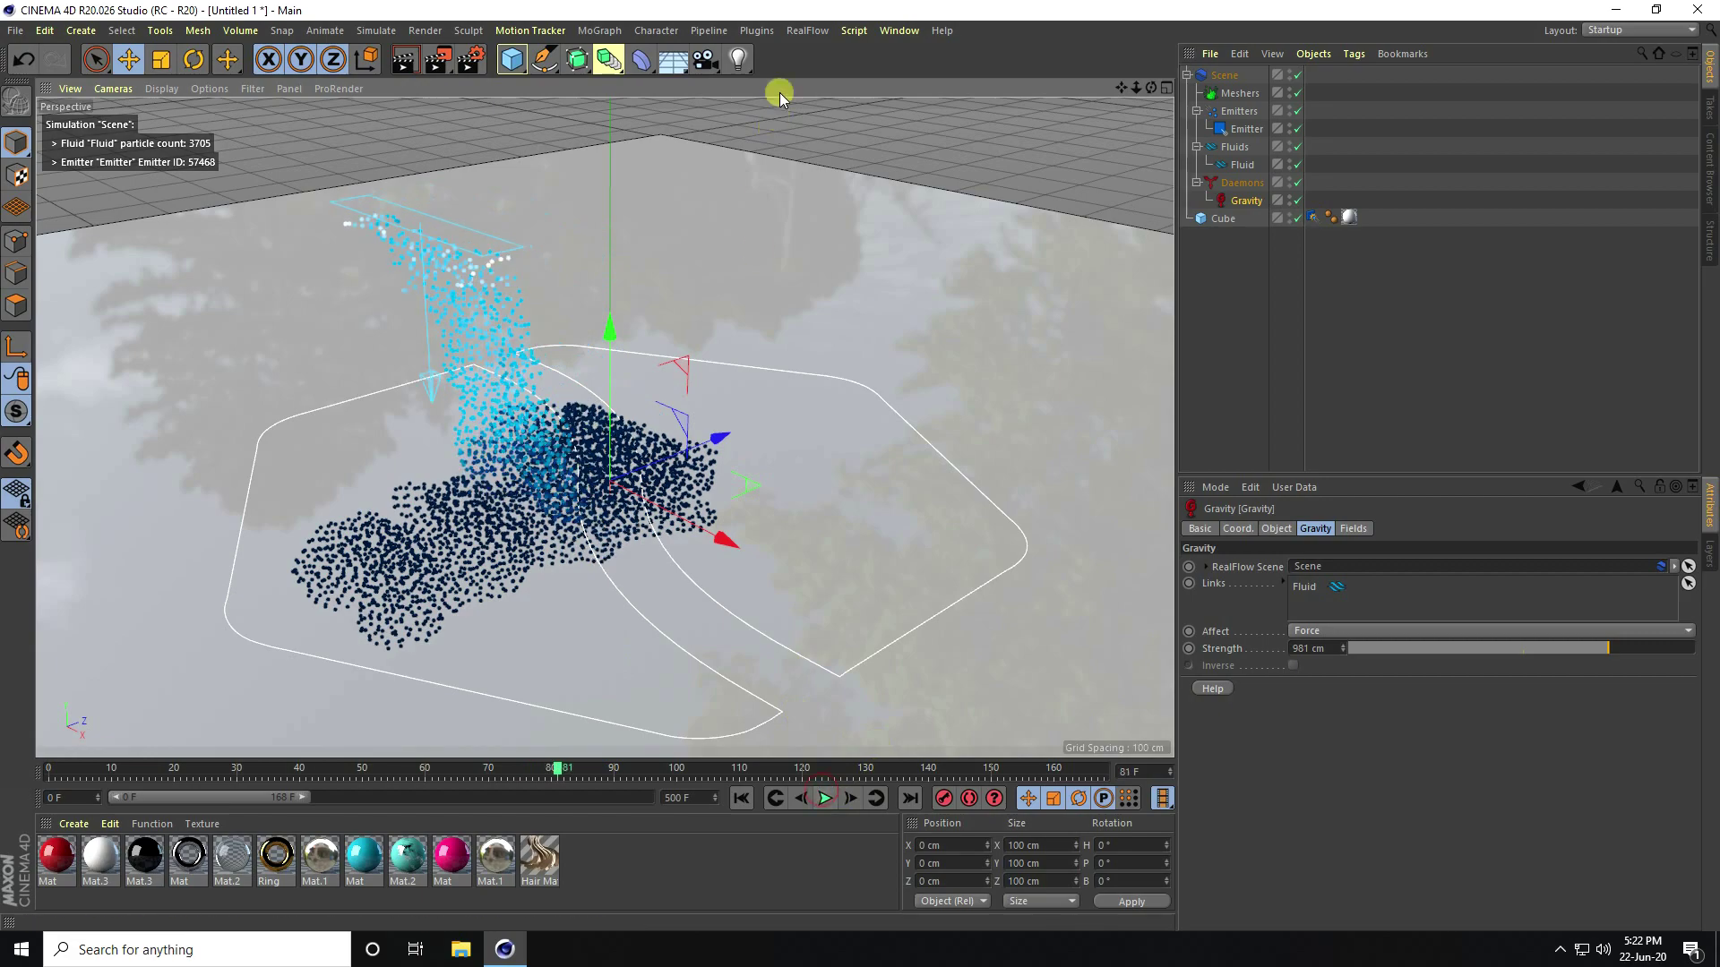
left_click(807, 30)
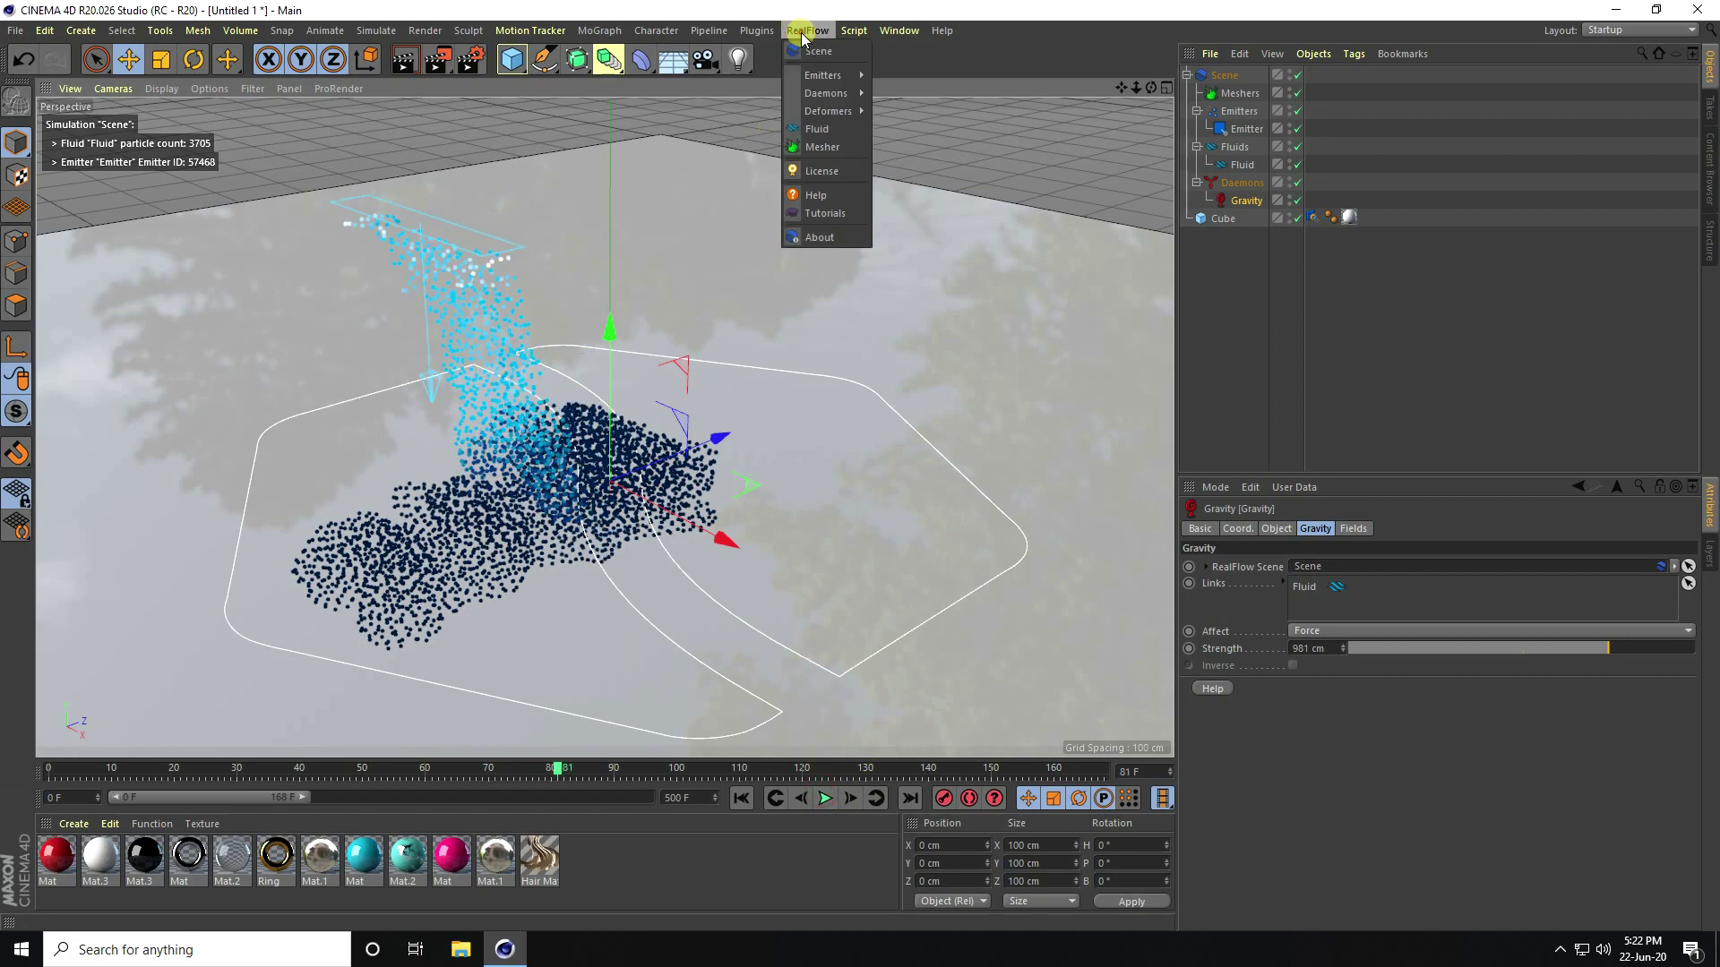
Step: Add a RealFlow Mesher and set its Thinning and Relax values to 0
left_click(823, 147)
left_click(1245, 111)
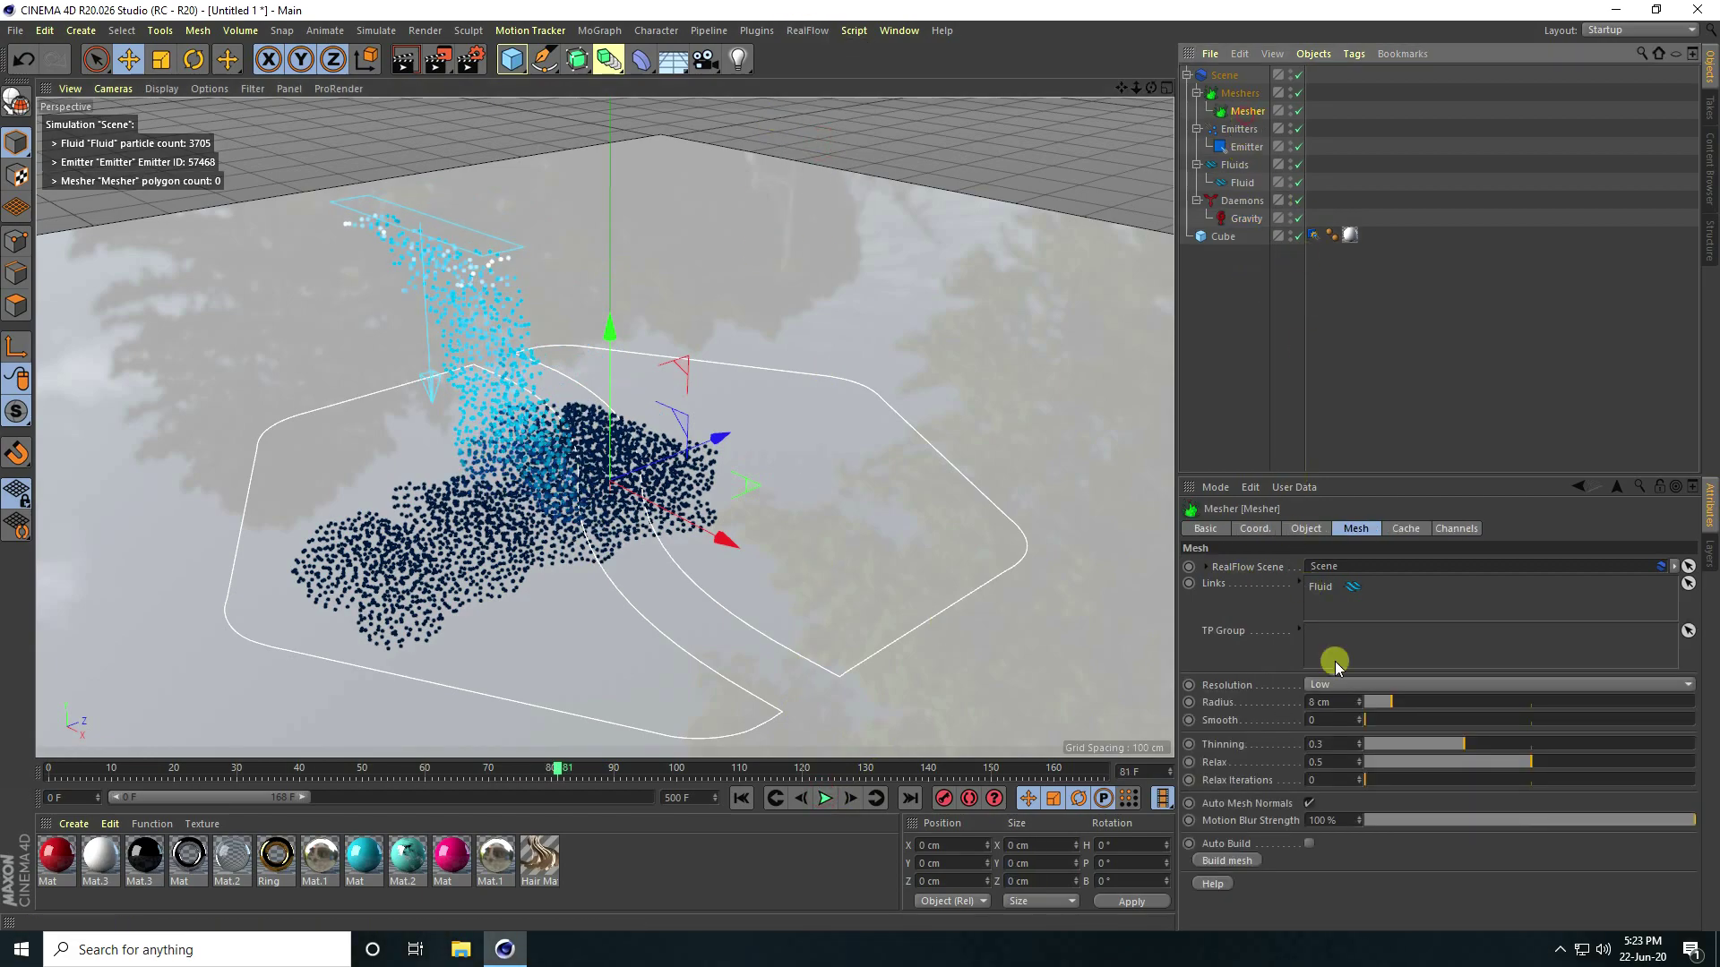
left_click(1313, 744)
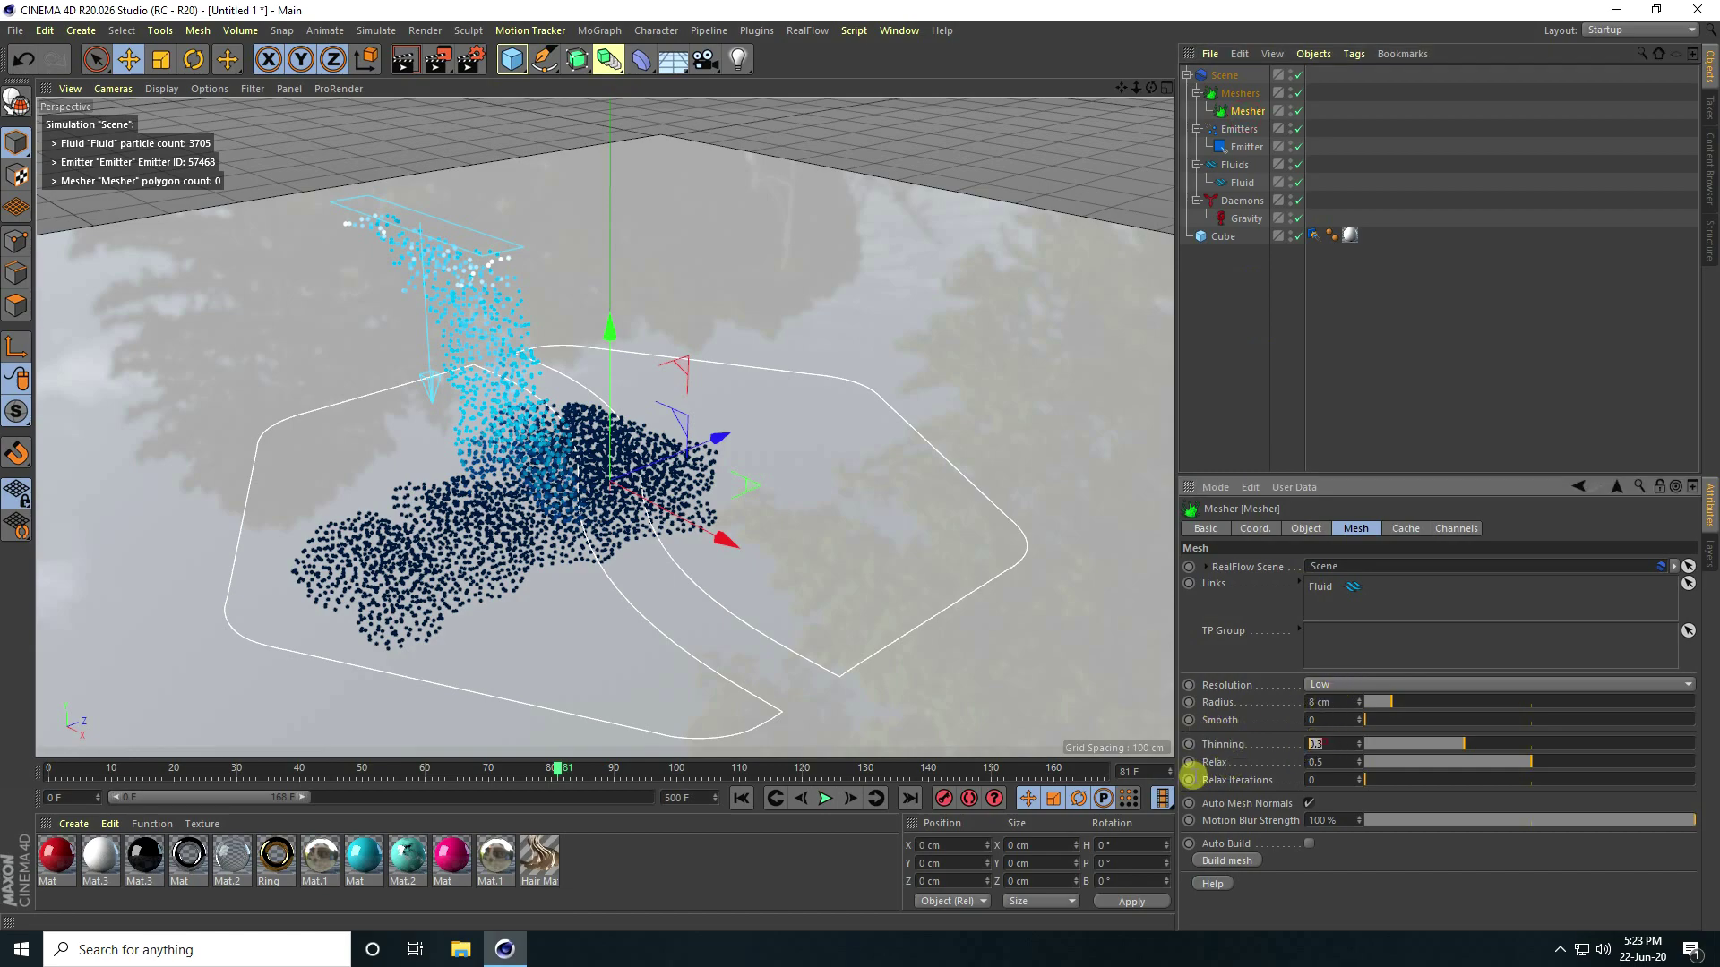
type("0")
key("Return")
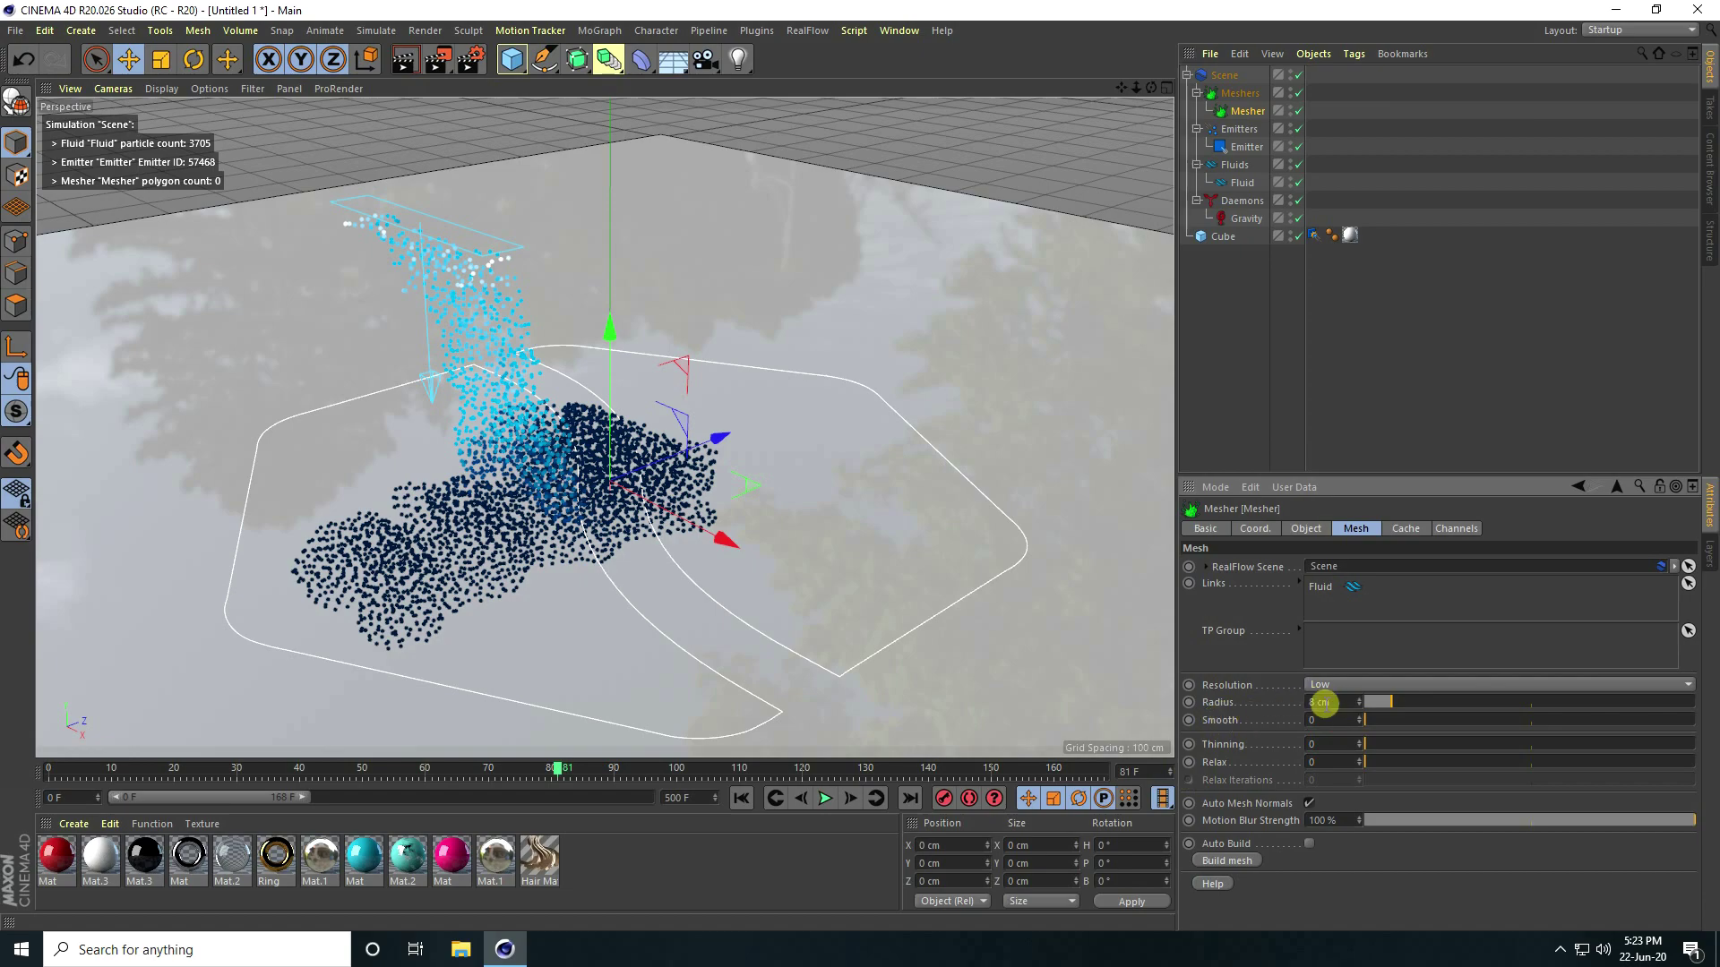
Step: Replay the simulation from the start to build the fluid mesh
left_click(741, 798)
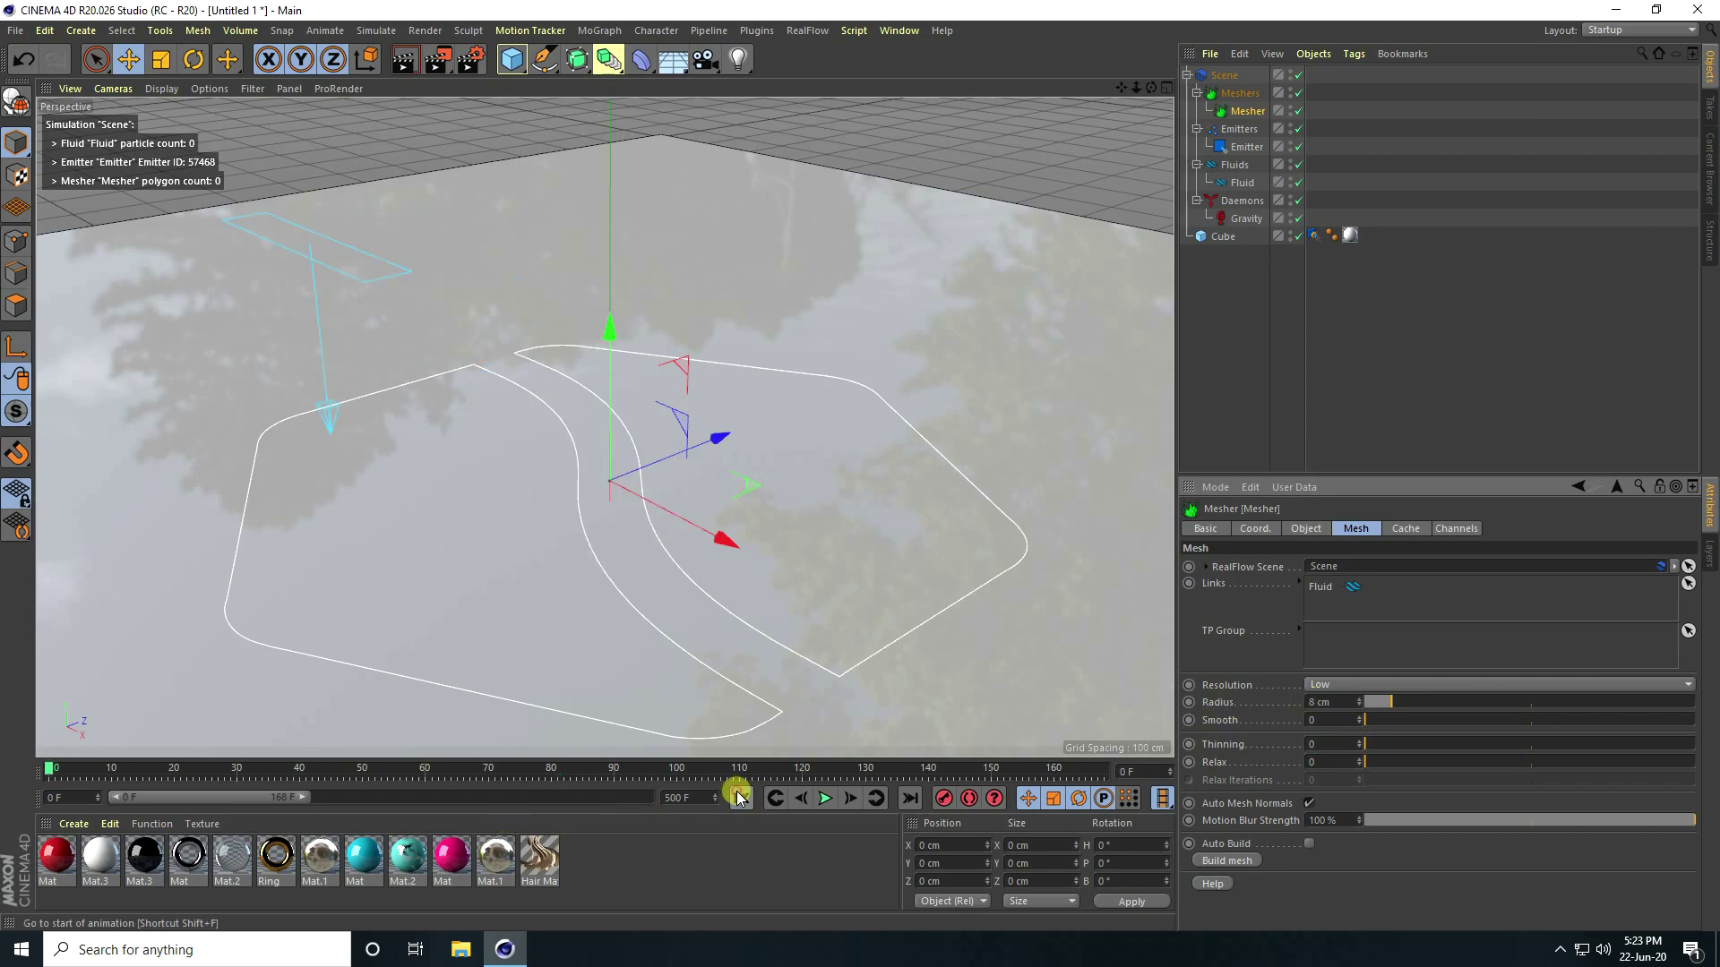
left_click(825, 798)
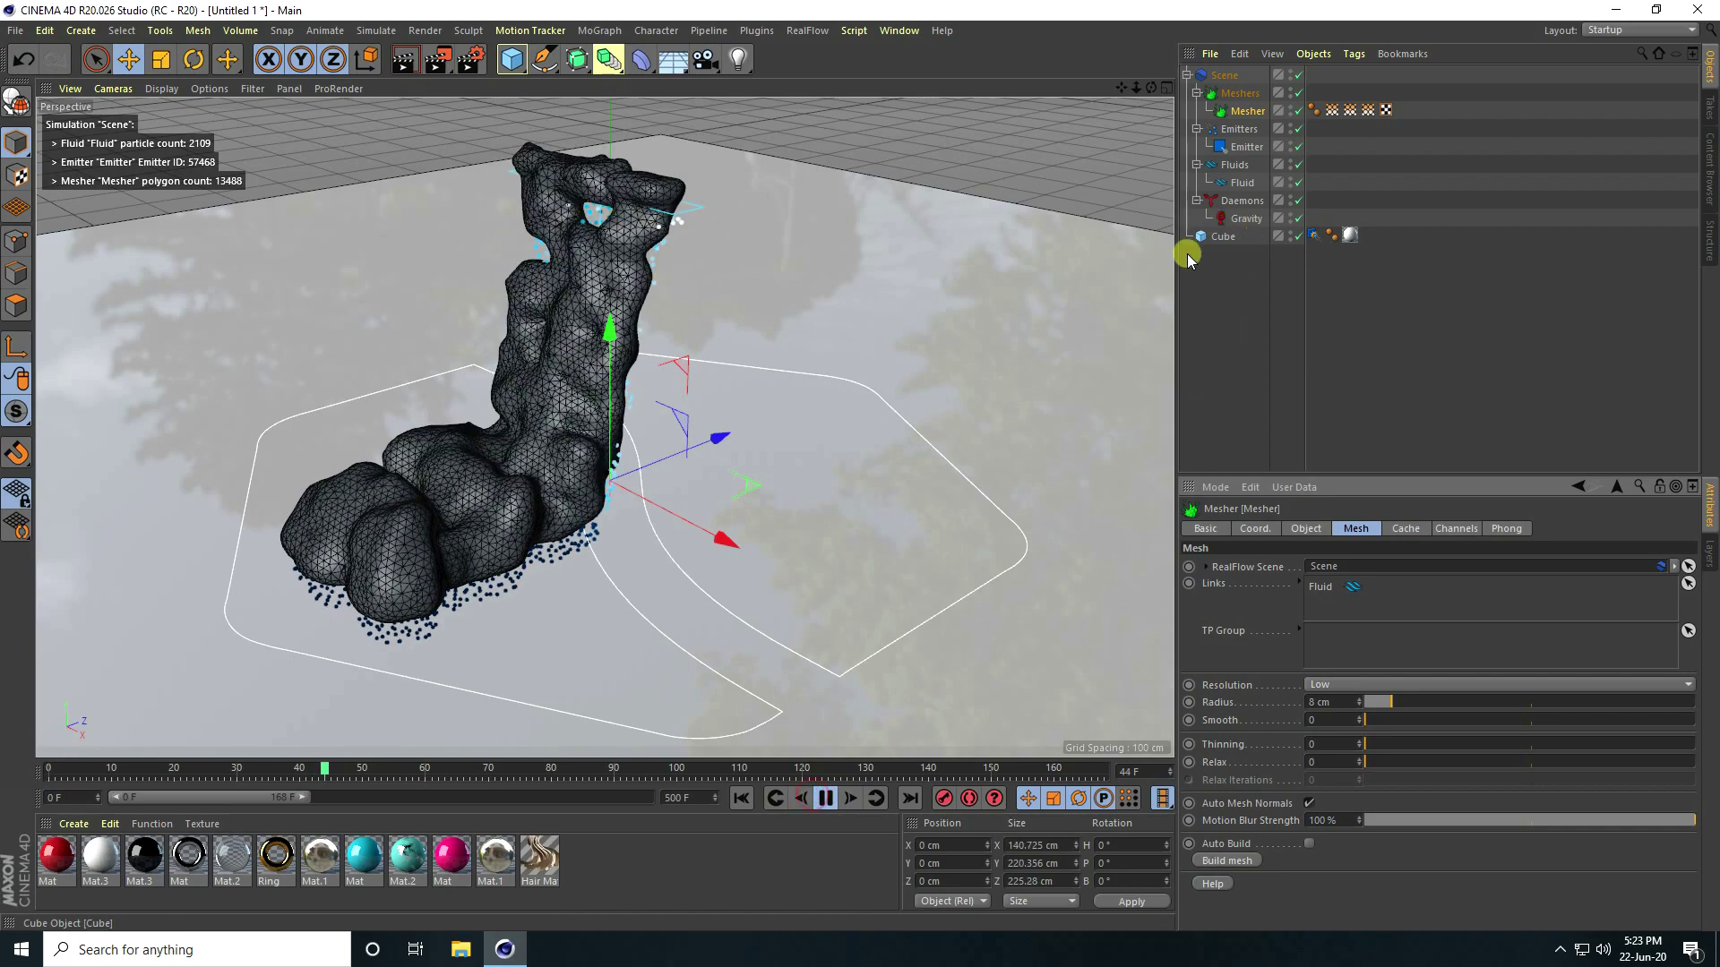
left_click(820, 800)
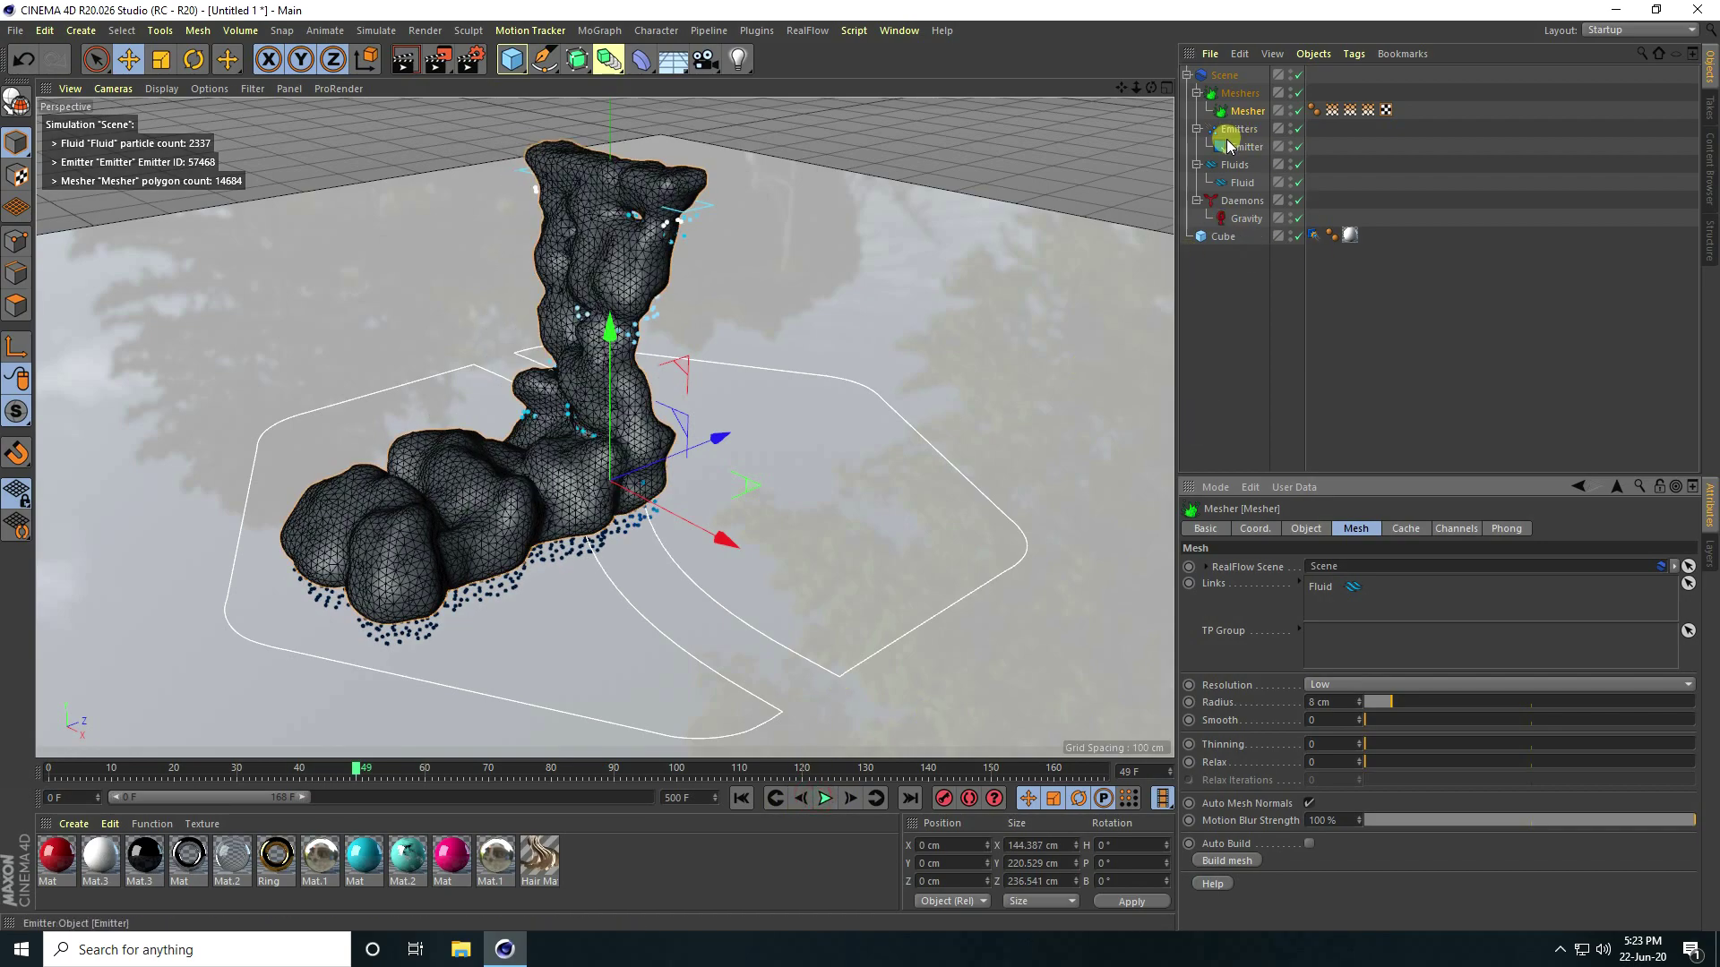
Step: Set the Fluid's Resolution to 100 and Density to 2000, then replay the simulation
left_click(1242, 183)
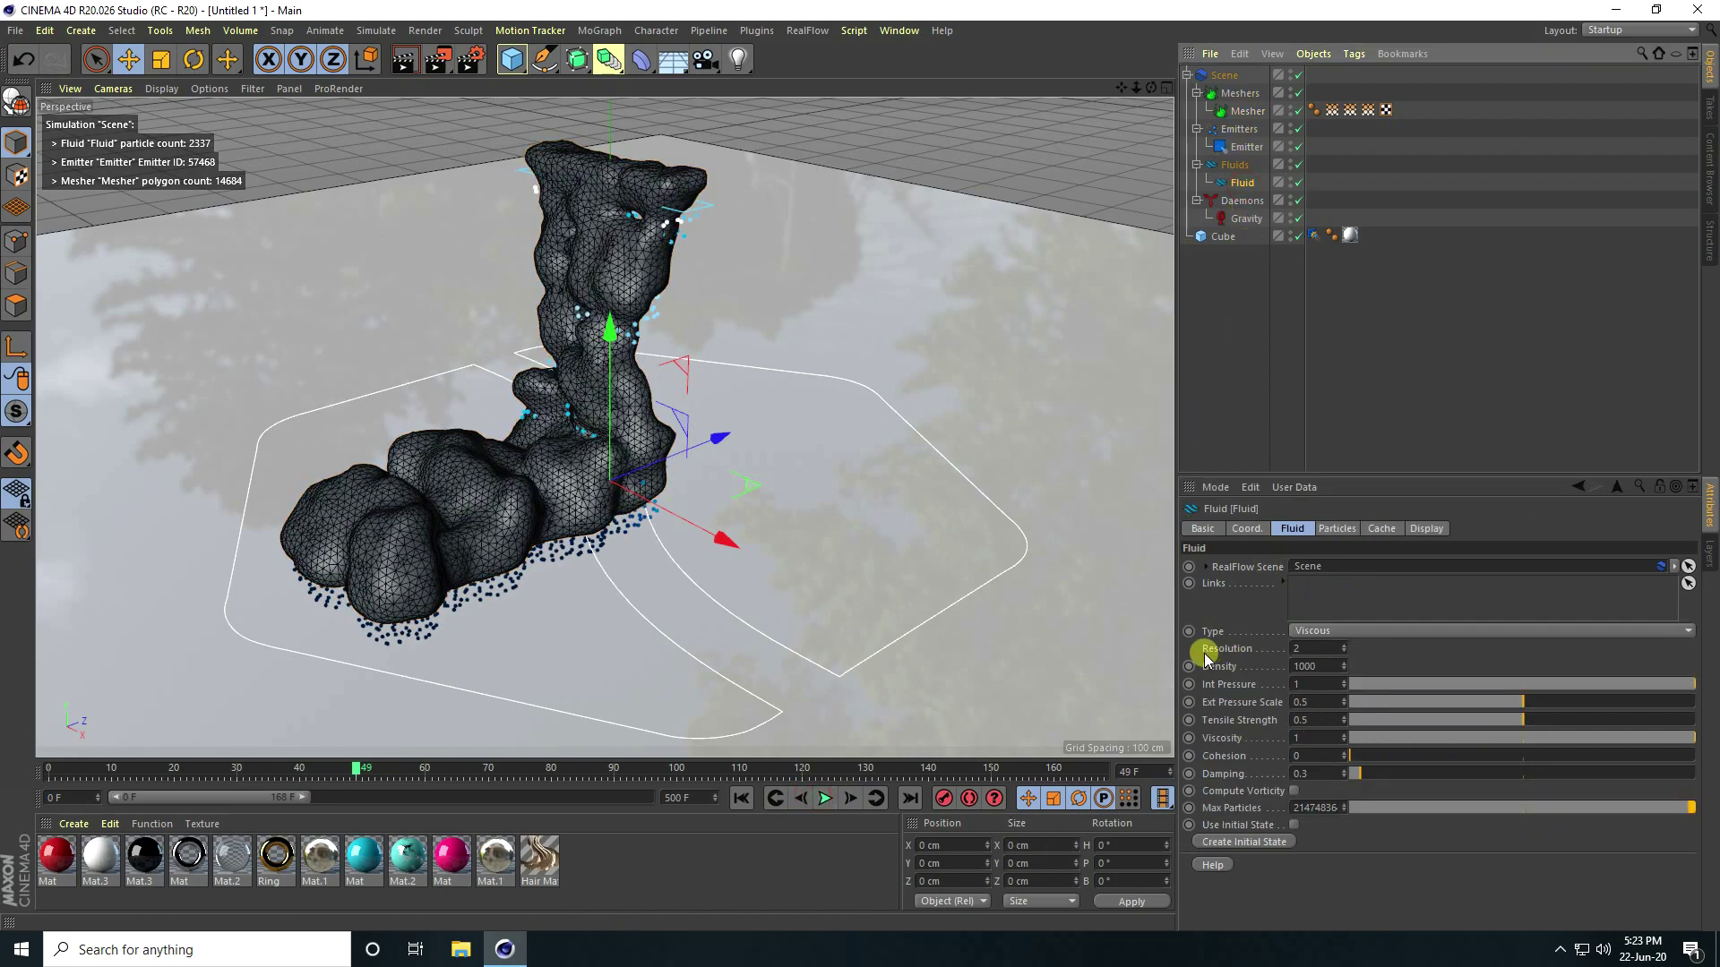
left_click(1321, 649)
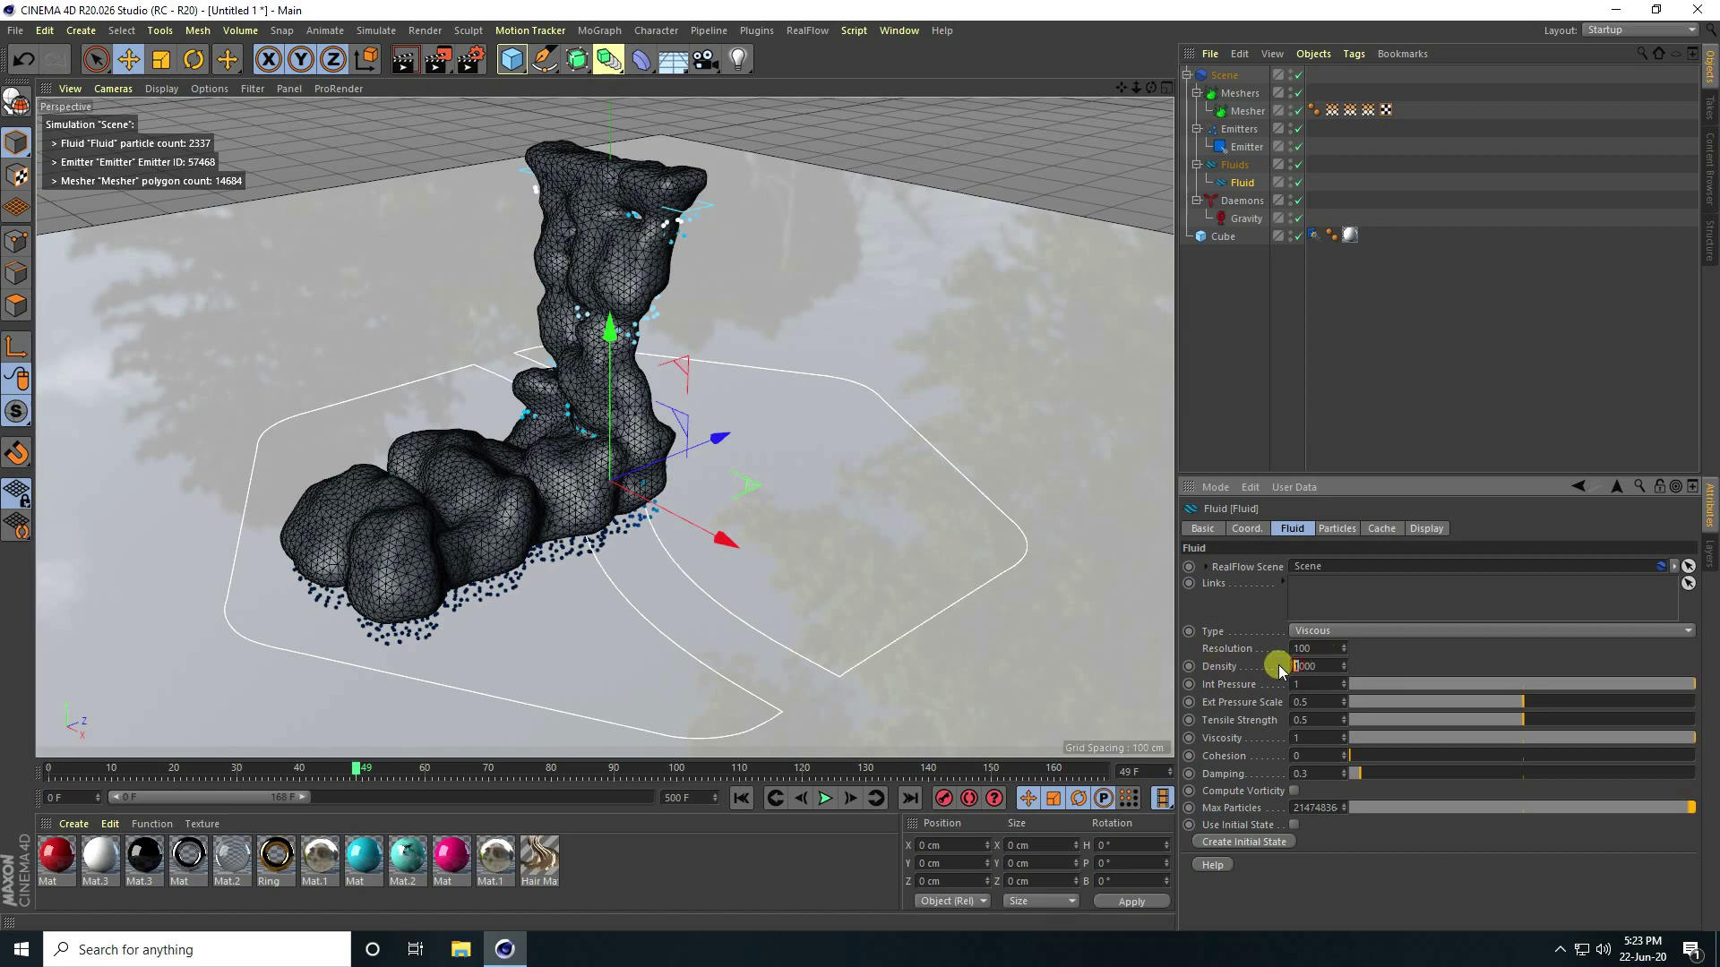
left_click(742, 799)
left_click(828, 799)
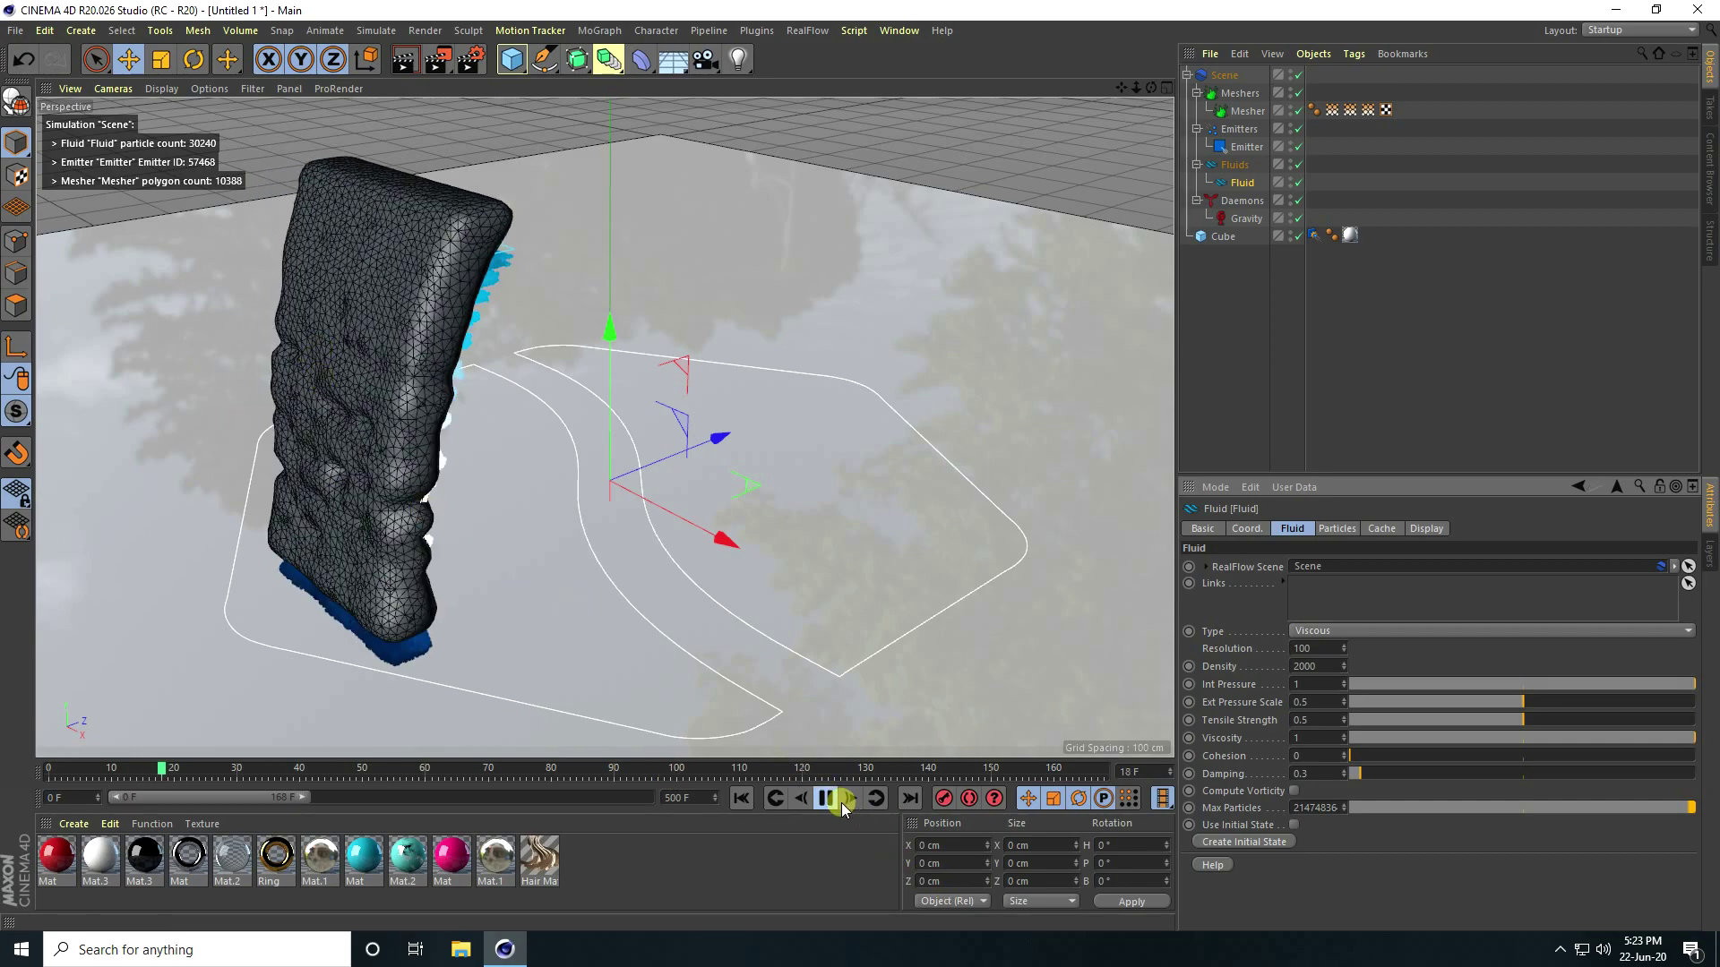
key("F8")
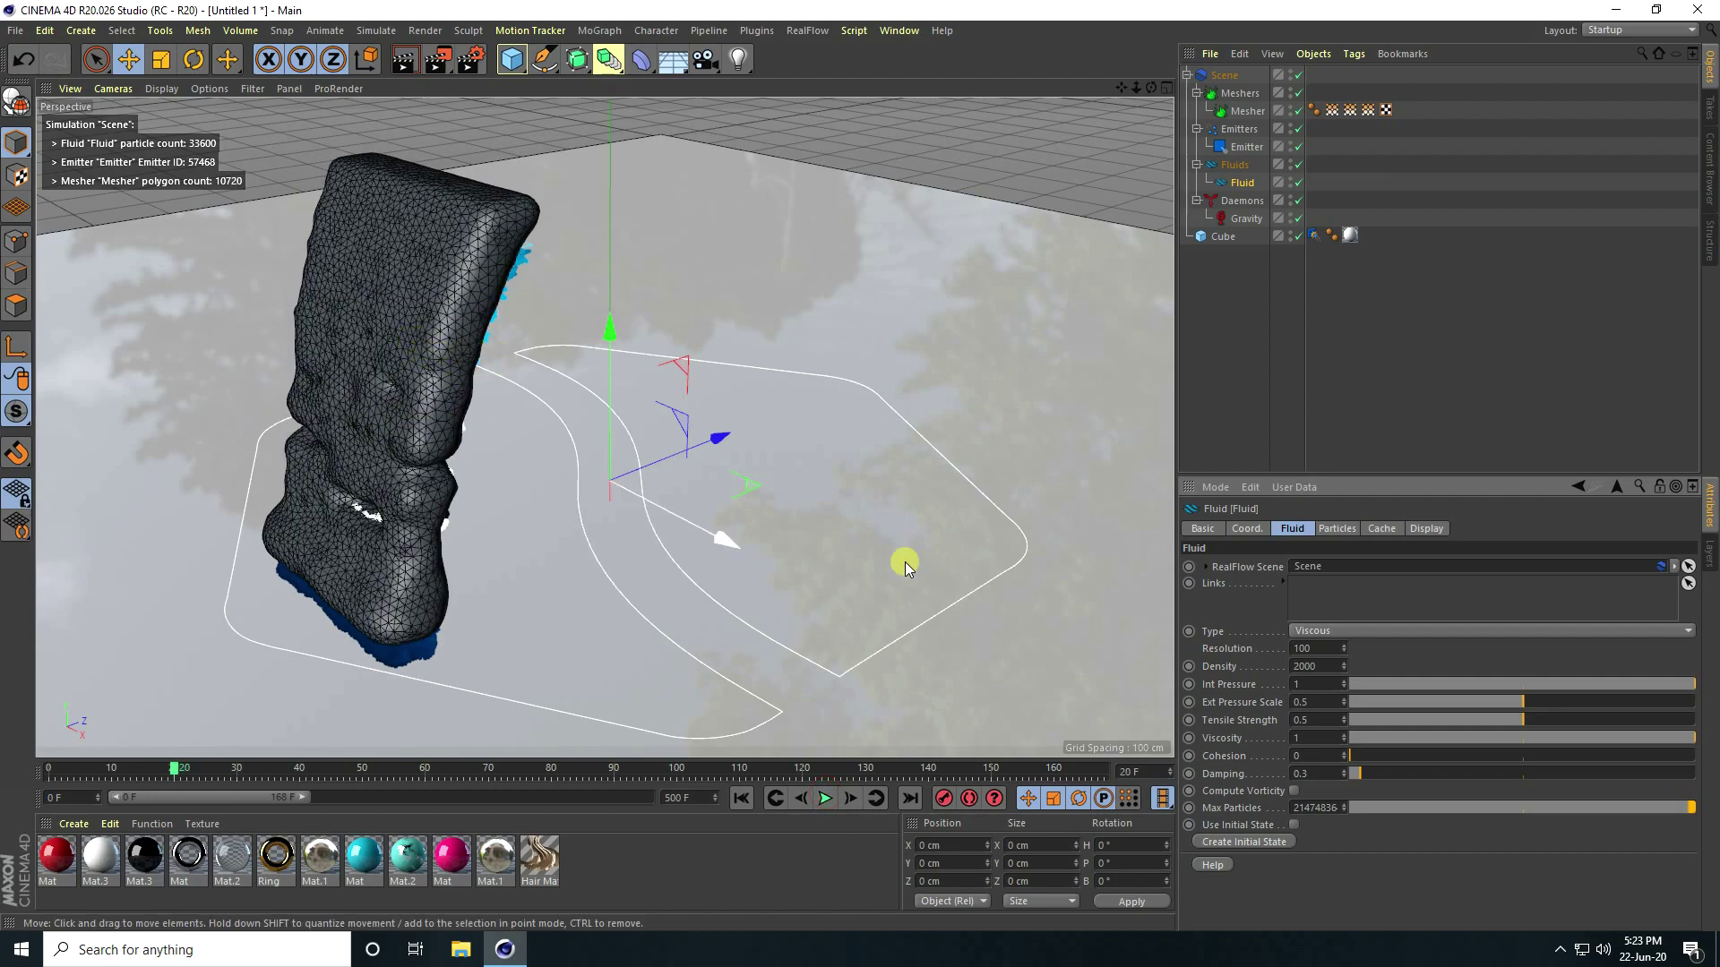
Step: Set the emitter's Depth to 20 cm and replay the simulation to frame 29
left_click(1241, 148)
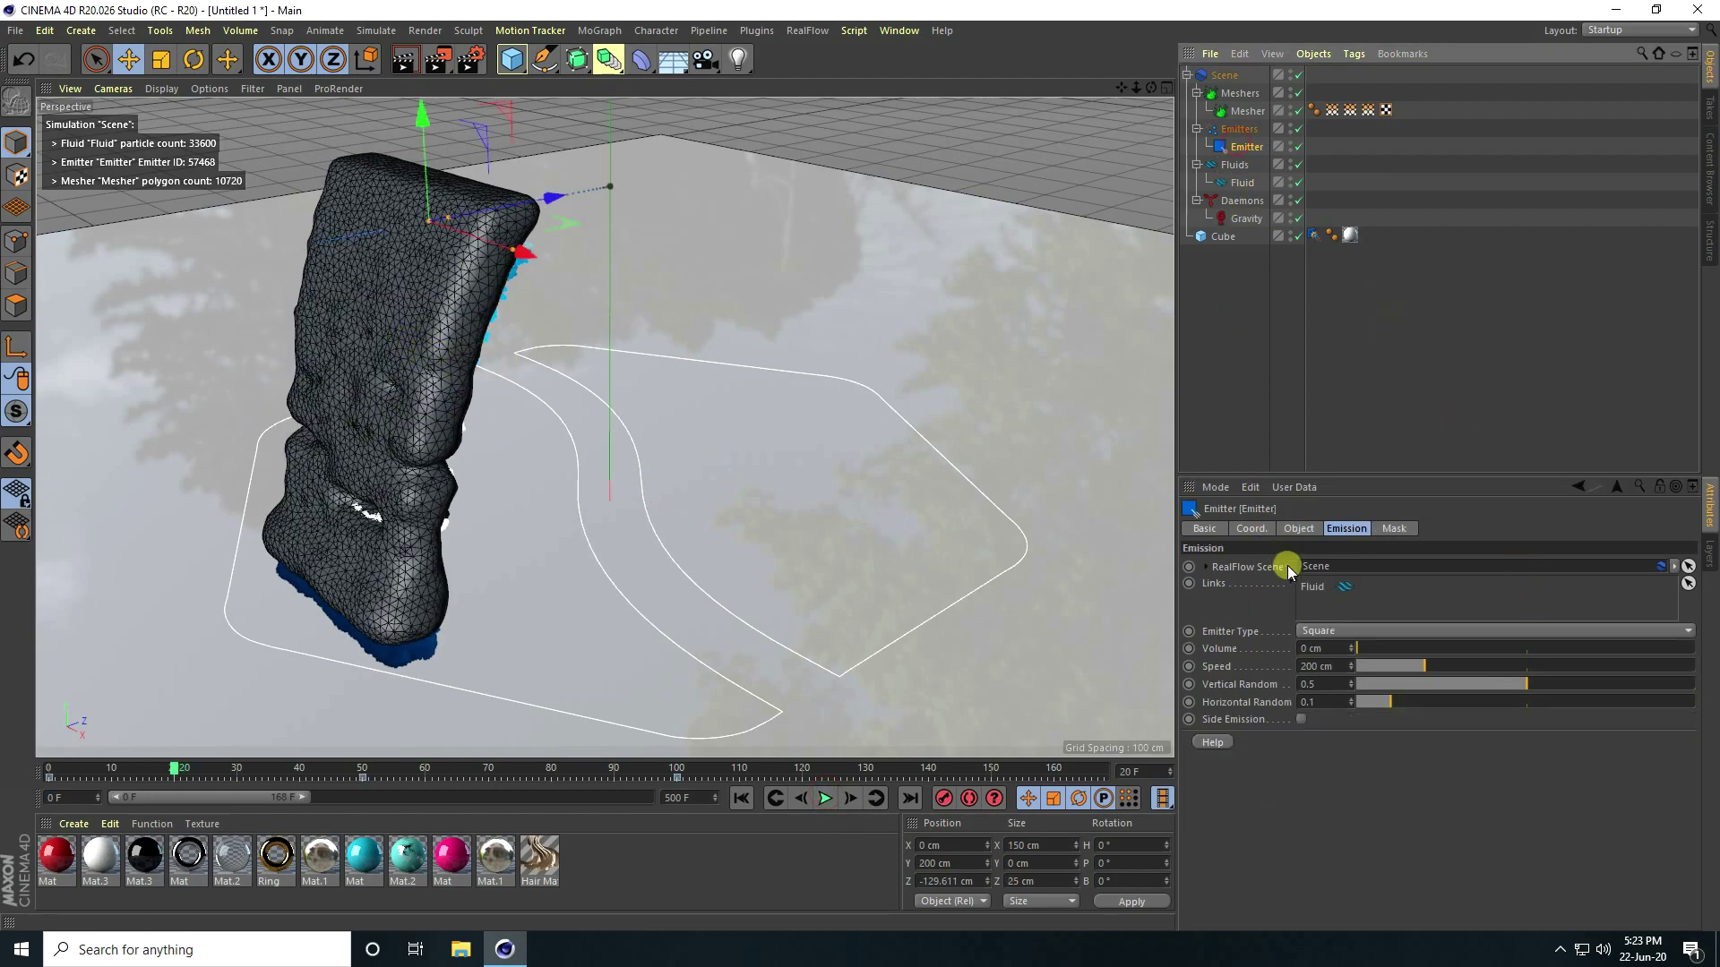
left_click(1297, 528)
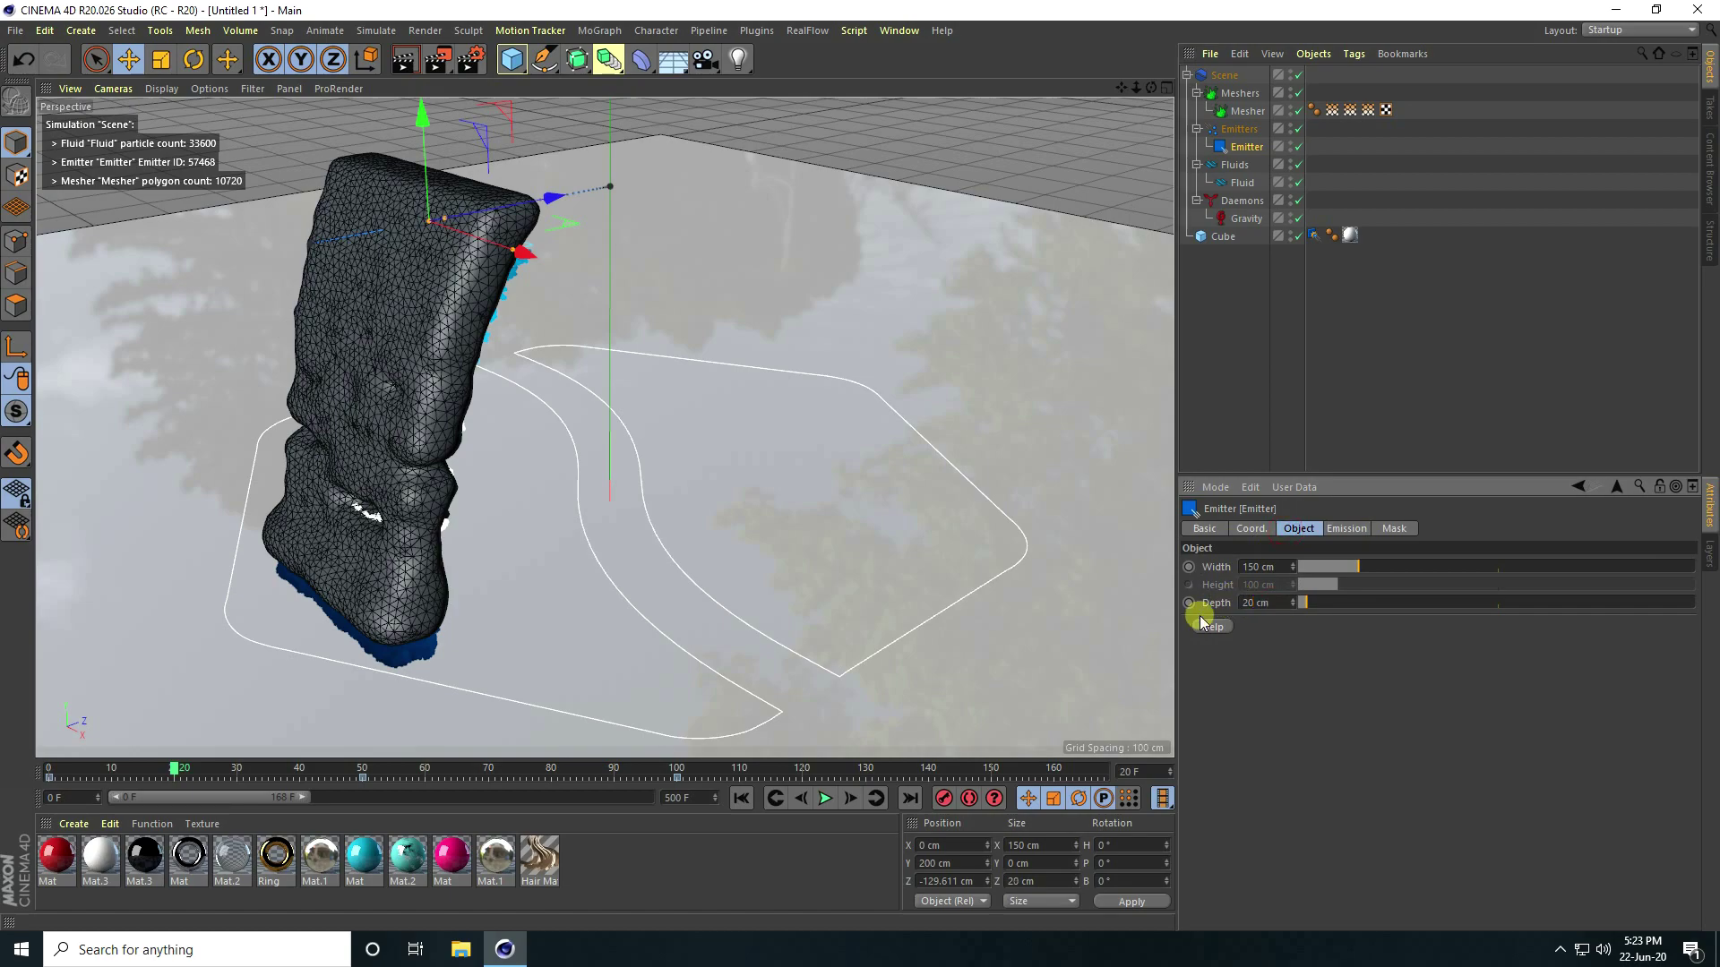
left_click(741, 798)
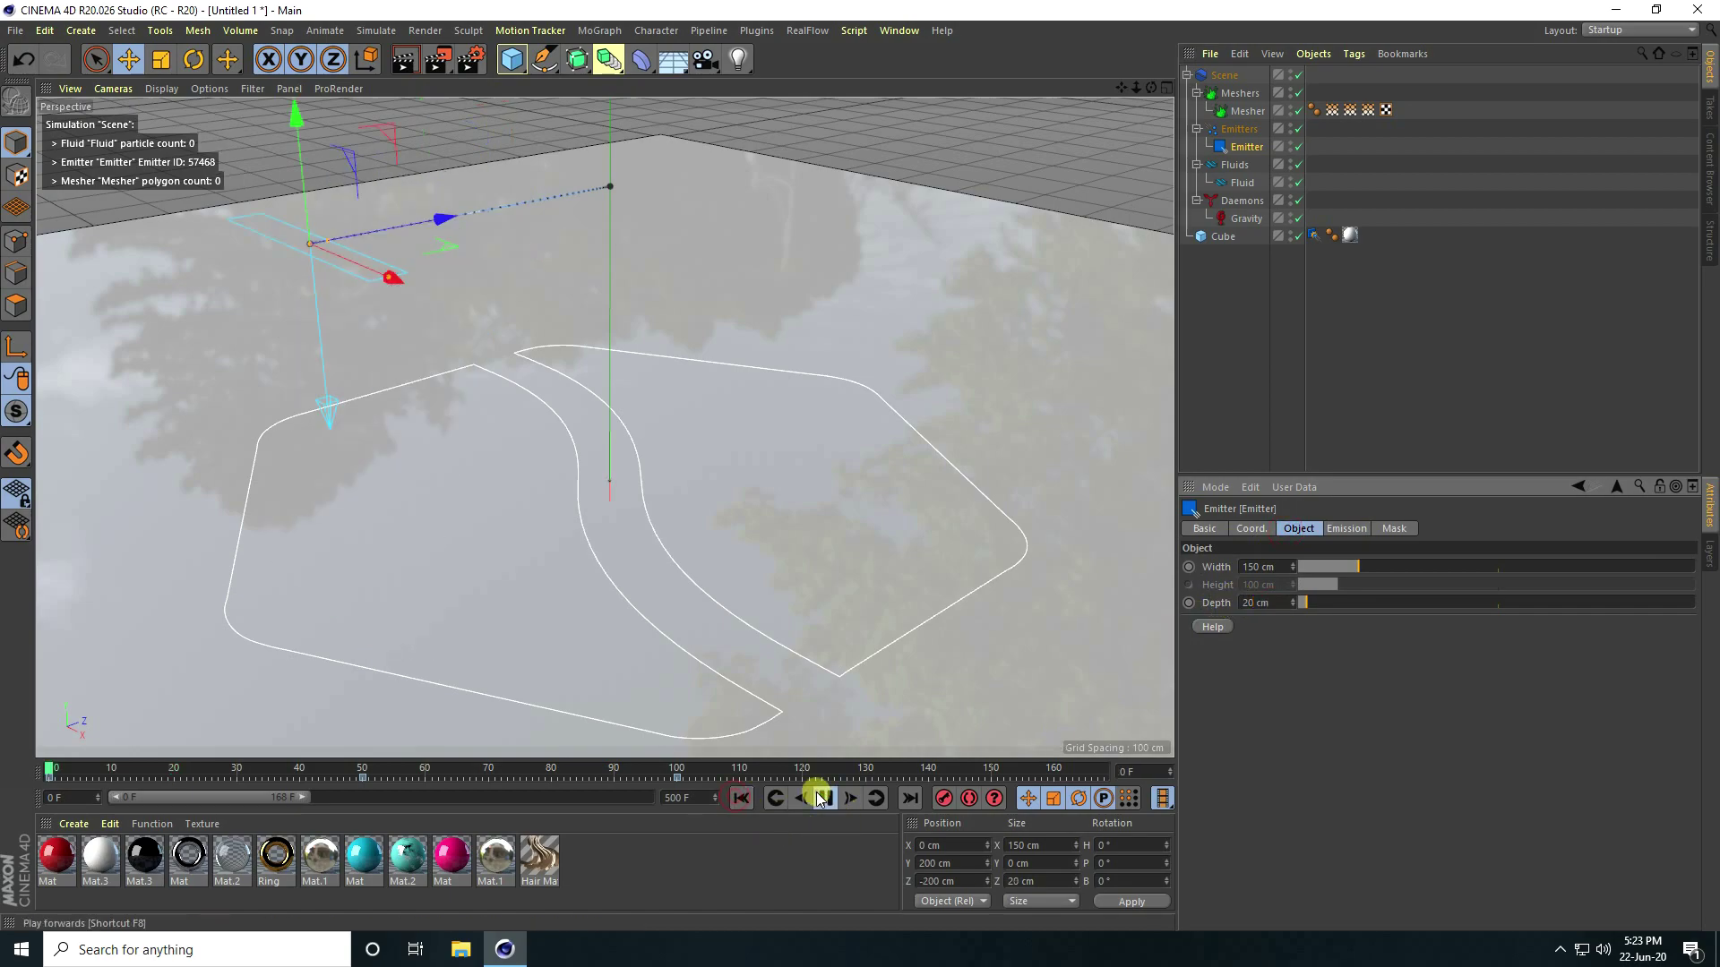
left_click(822, 798)
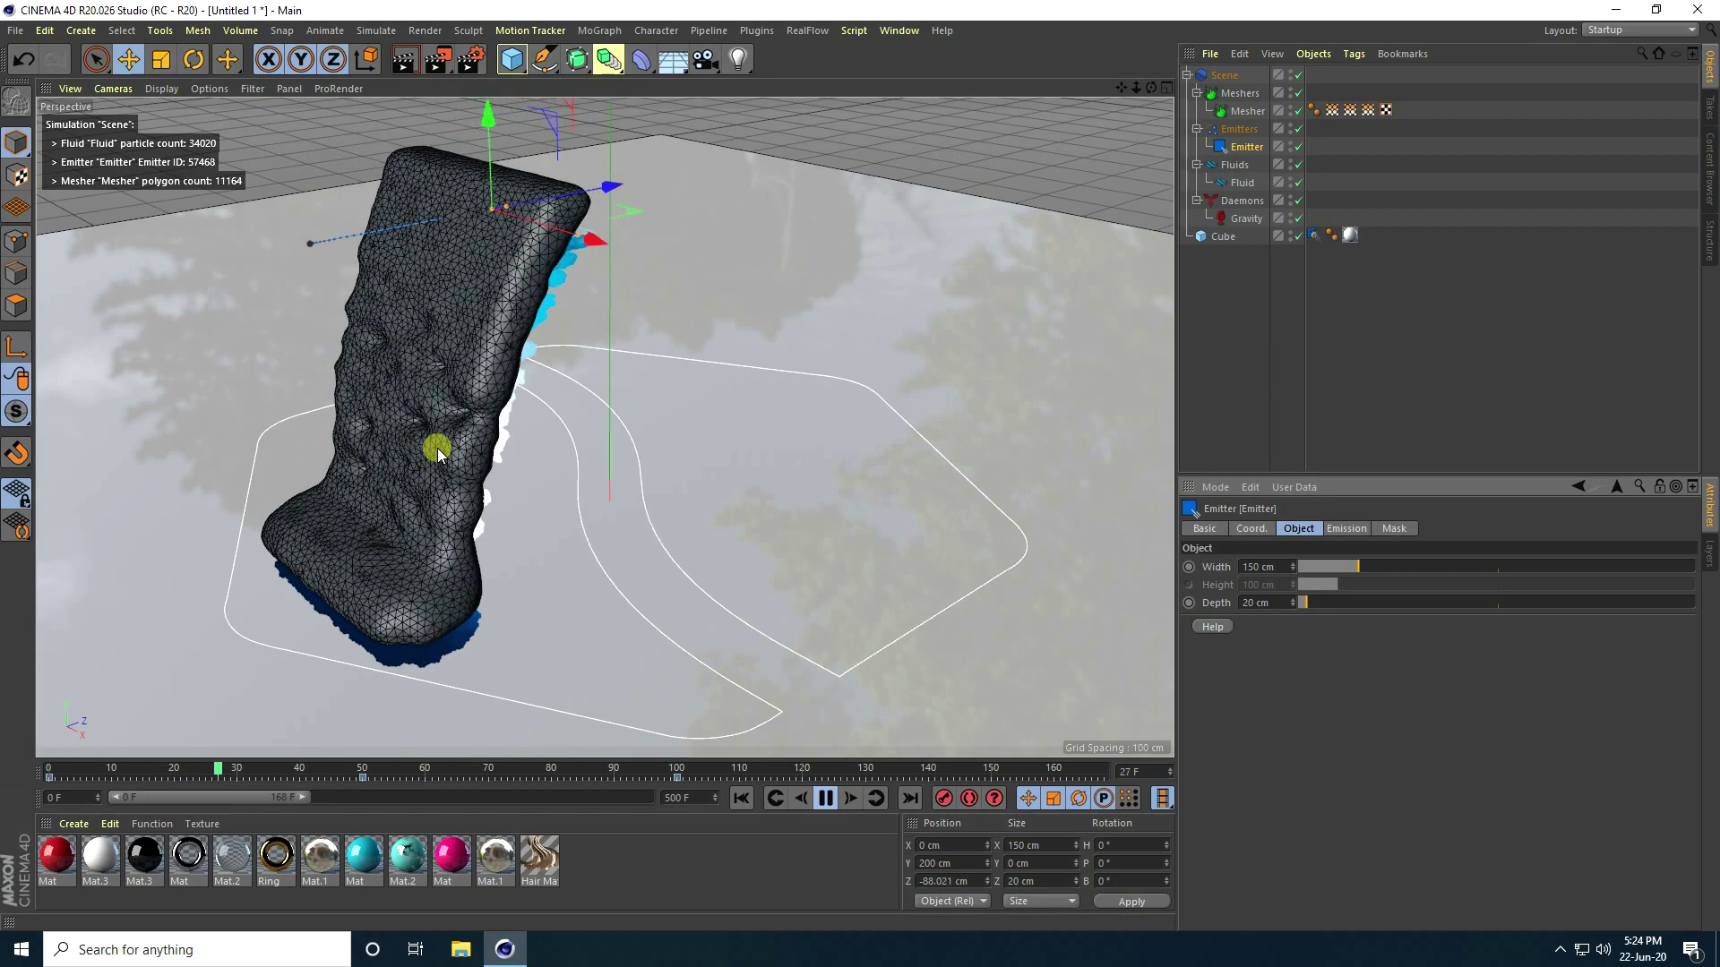
left_click(456, 867)
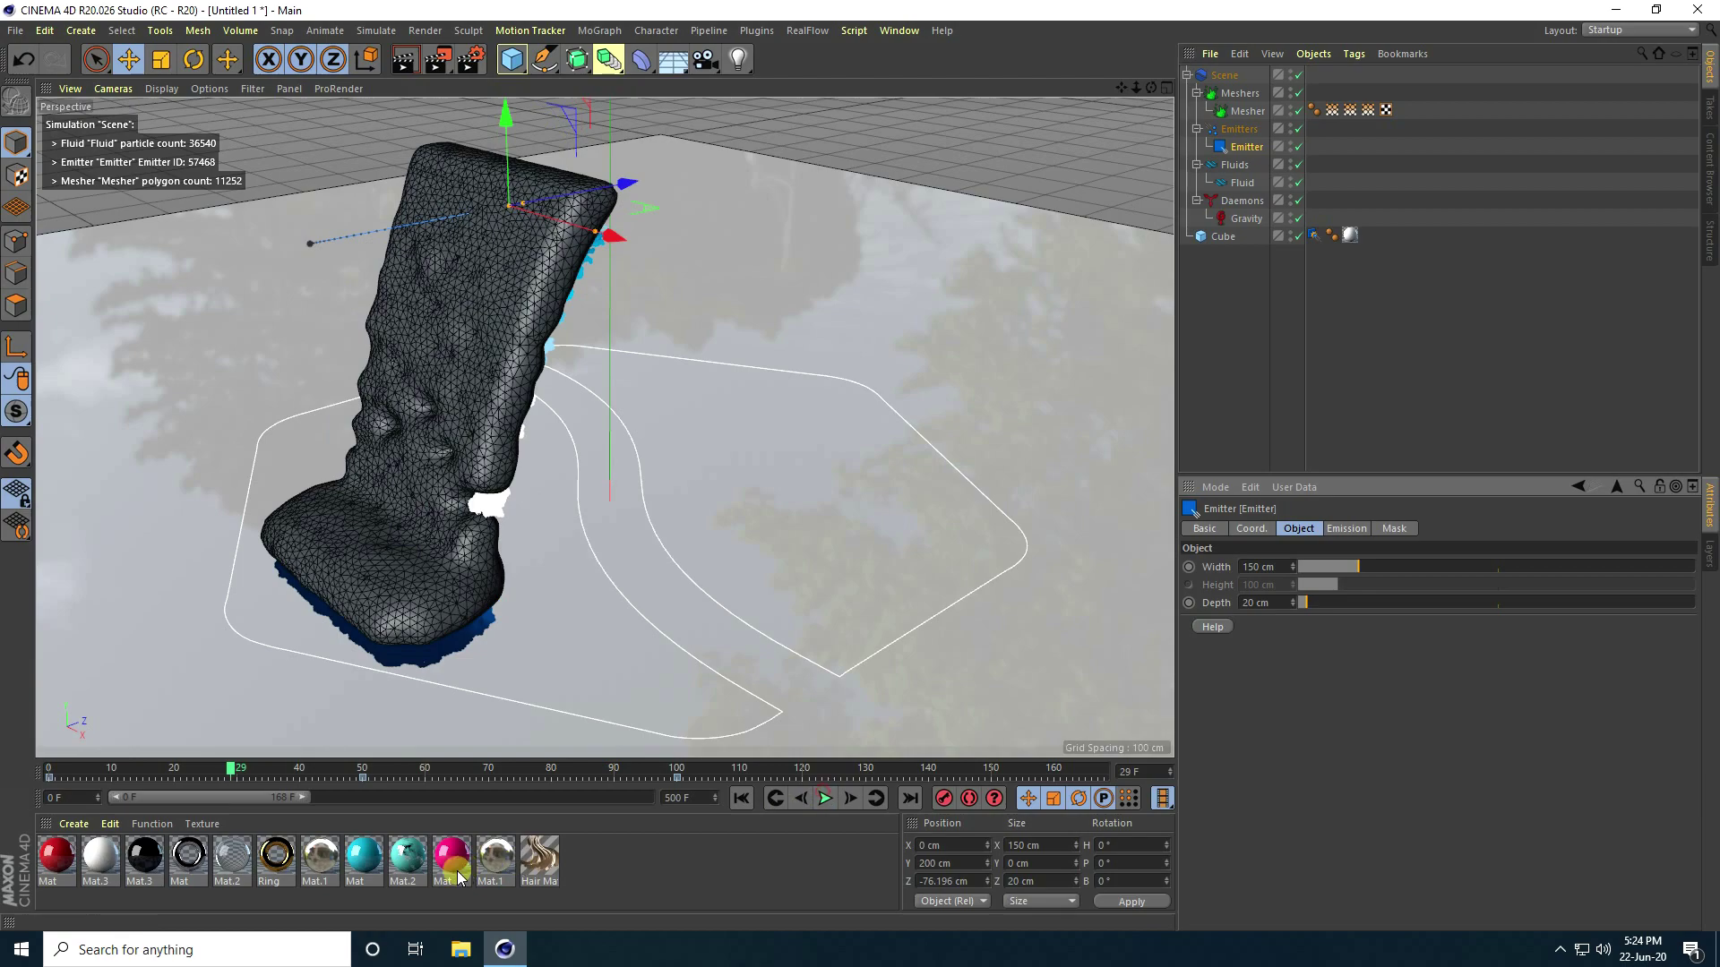
left_click(453, 866)
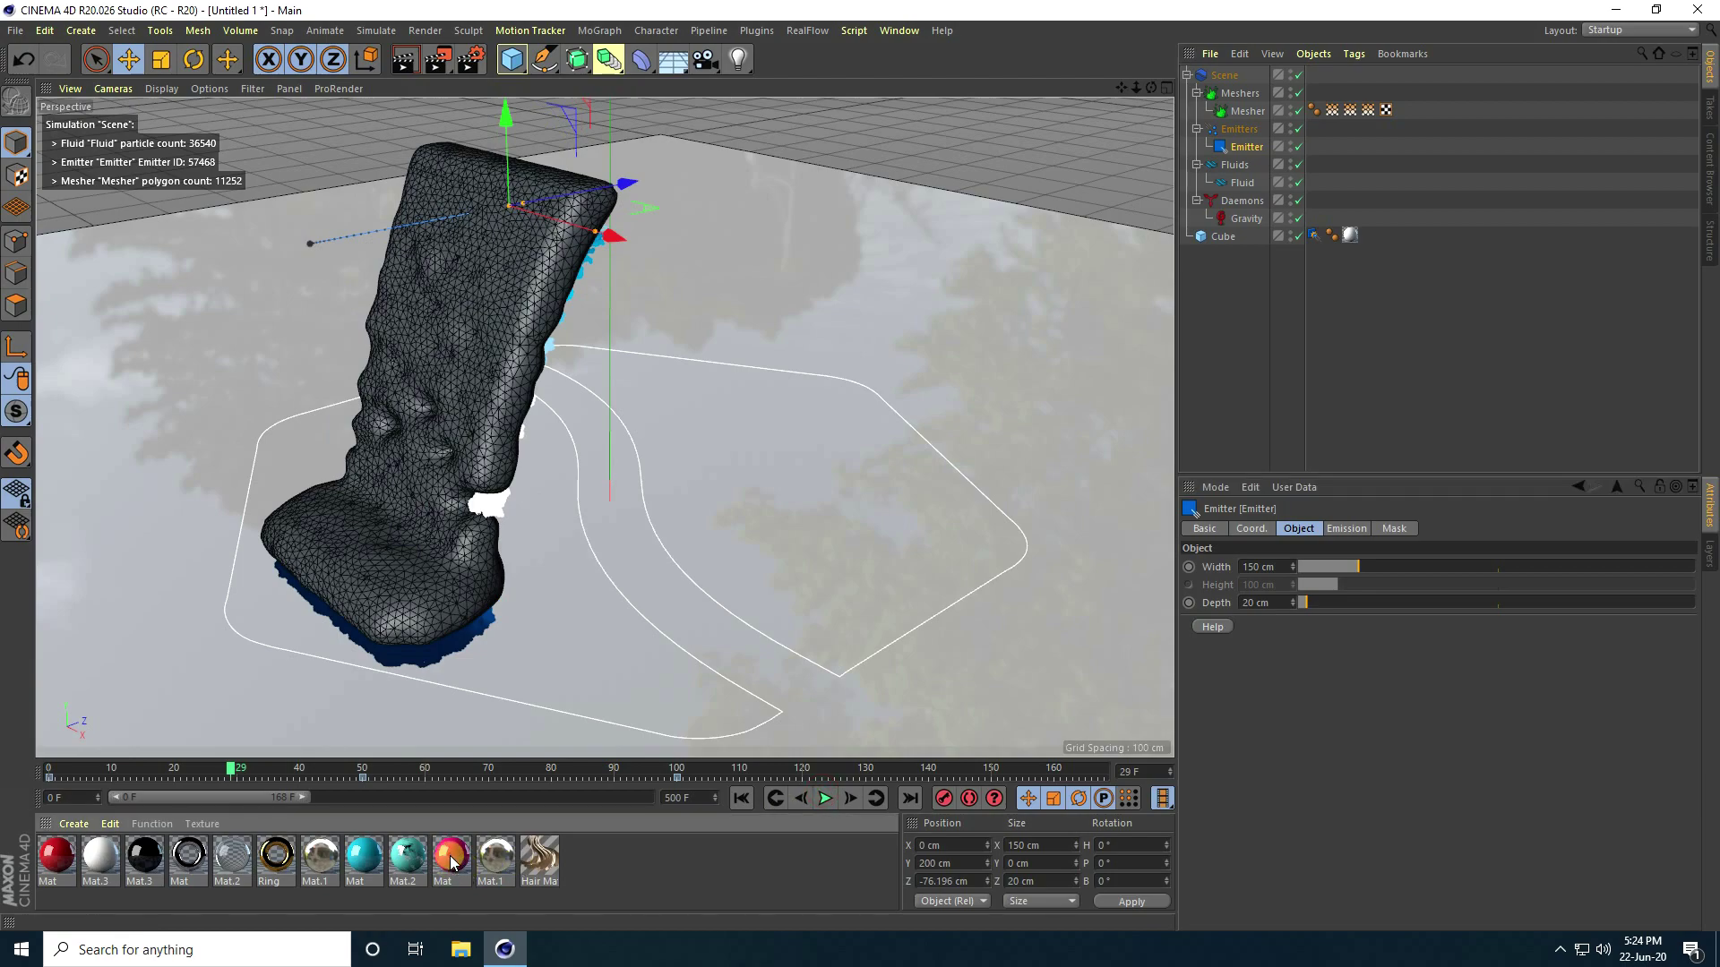
Step: Apply the pink Mat material to the Mesher and preview the fluid through frame 32
left_click_drag(451, 862, 1227, 125)
left_click(824, 797)
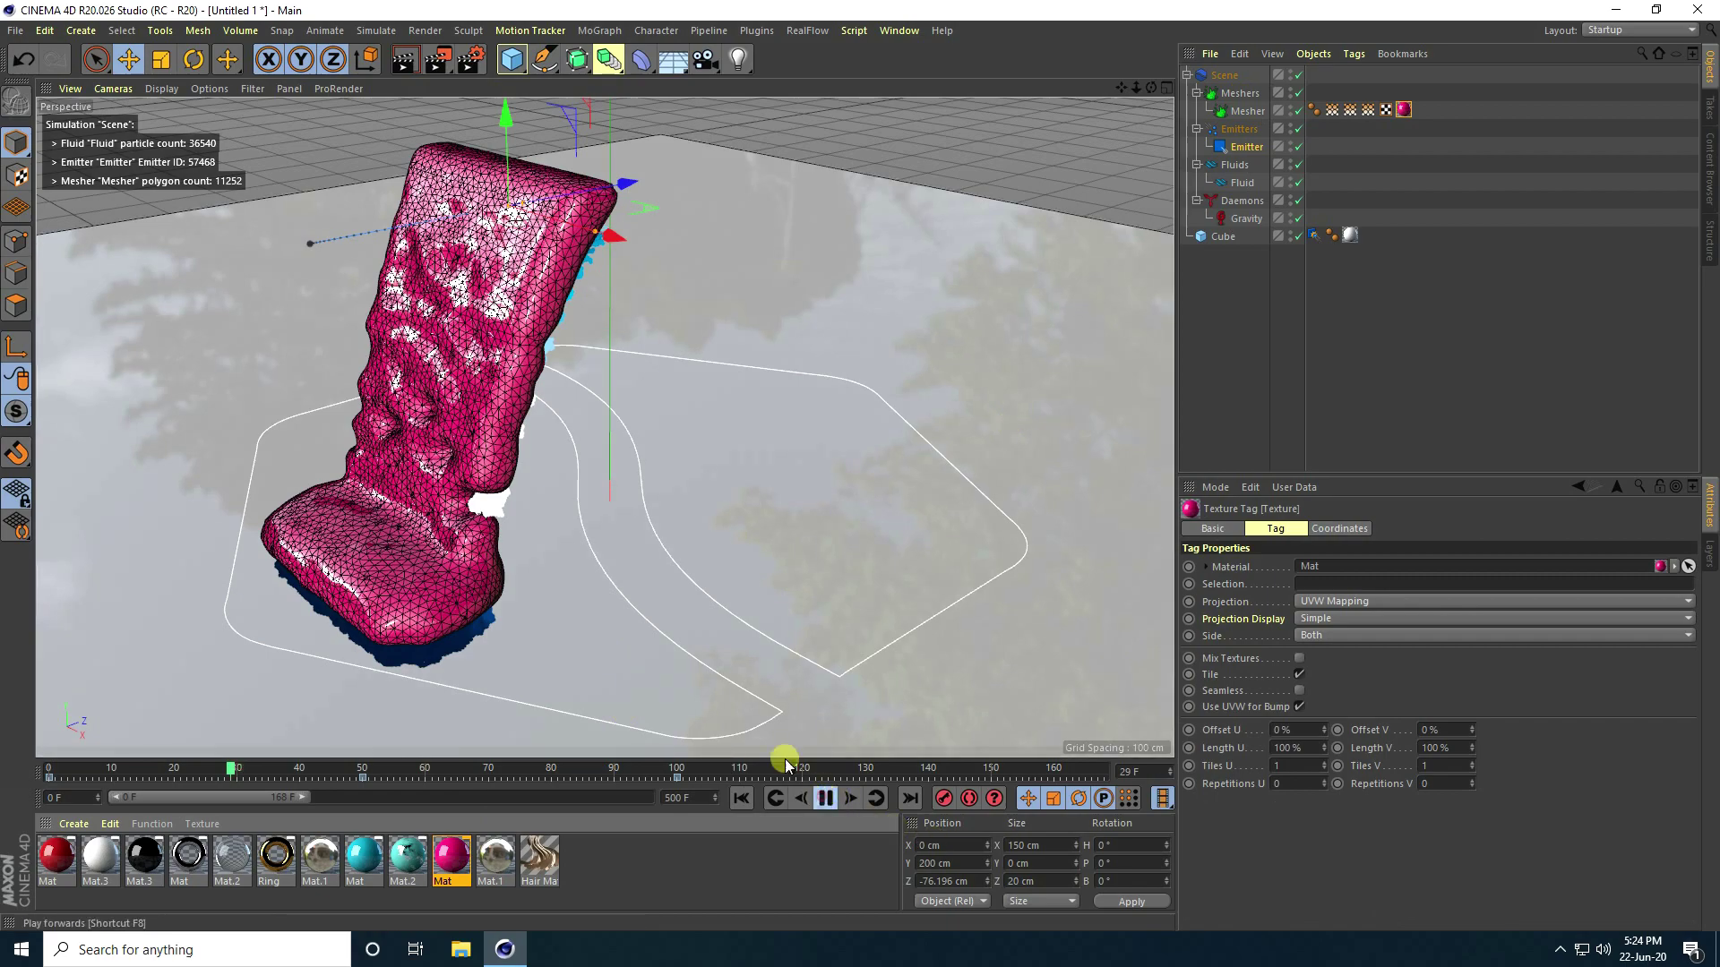
left_click(825, 797)
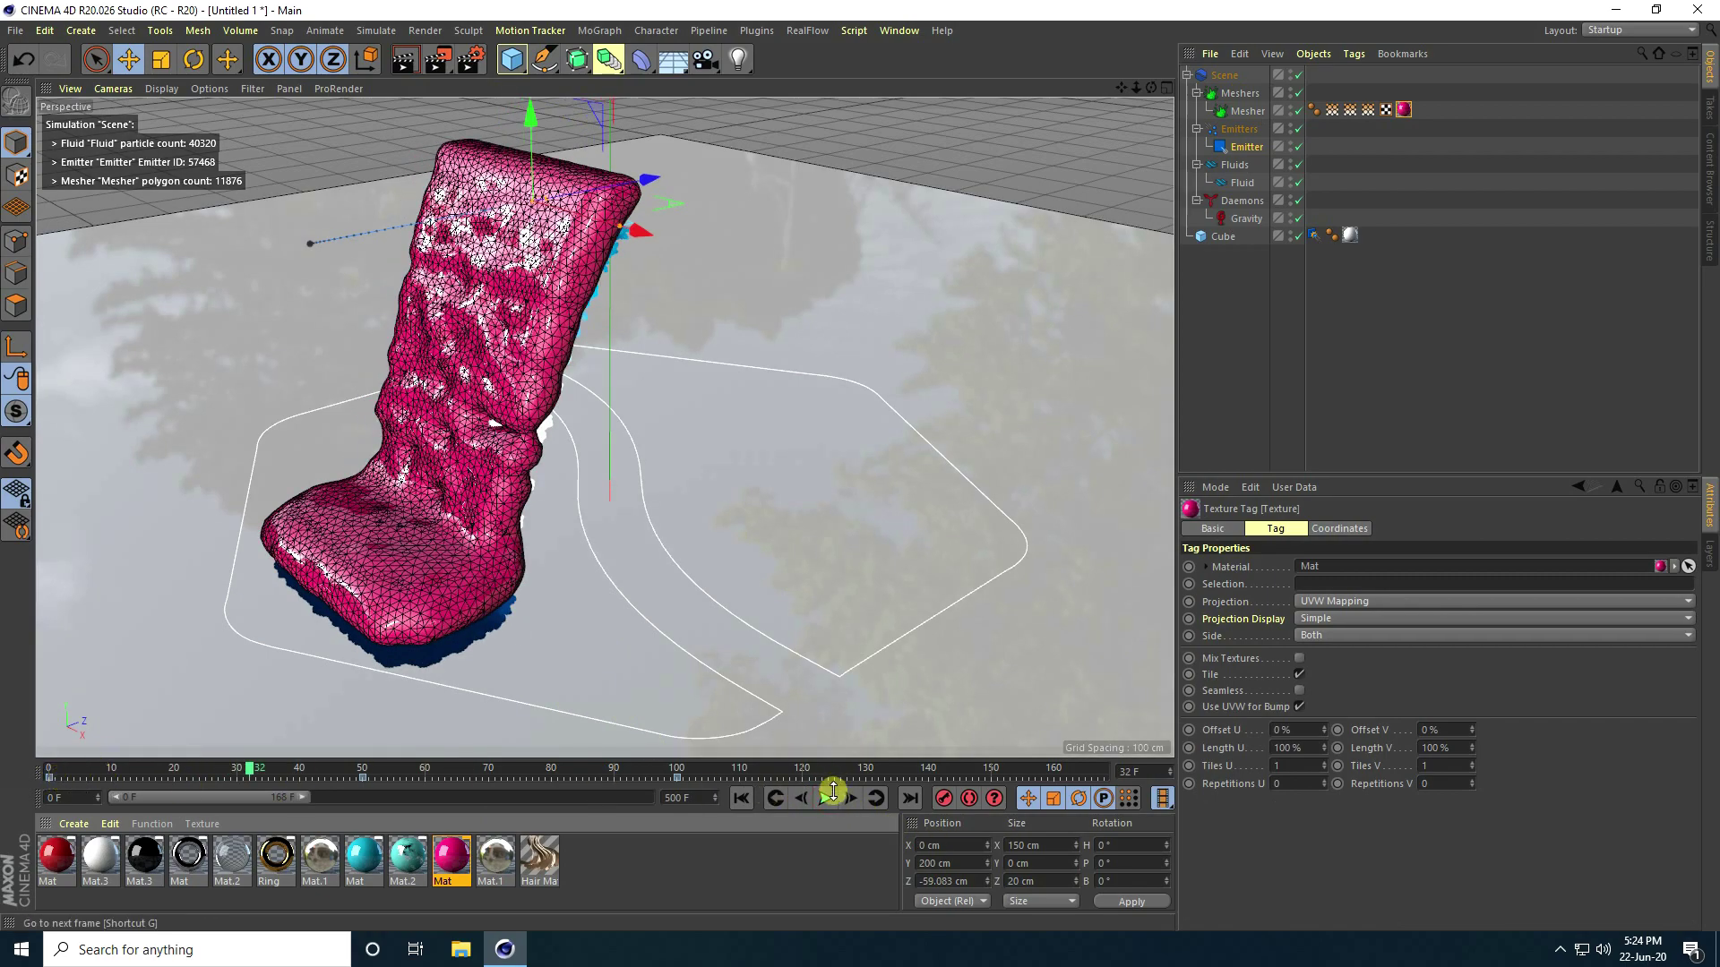
left_click(899, 31)
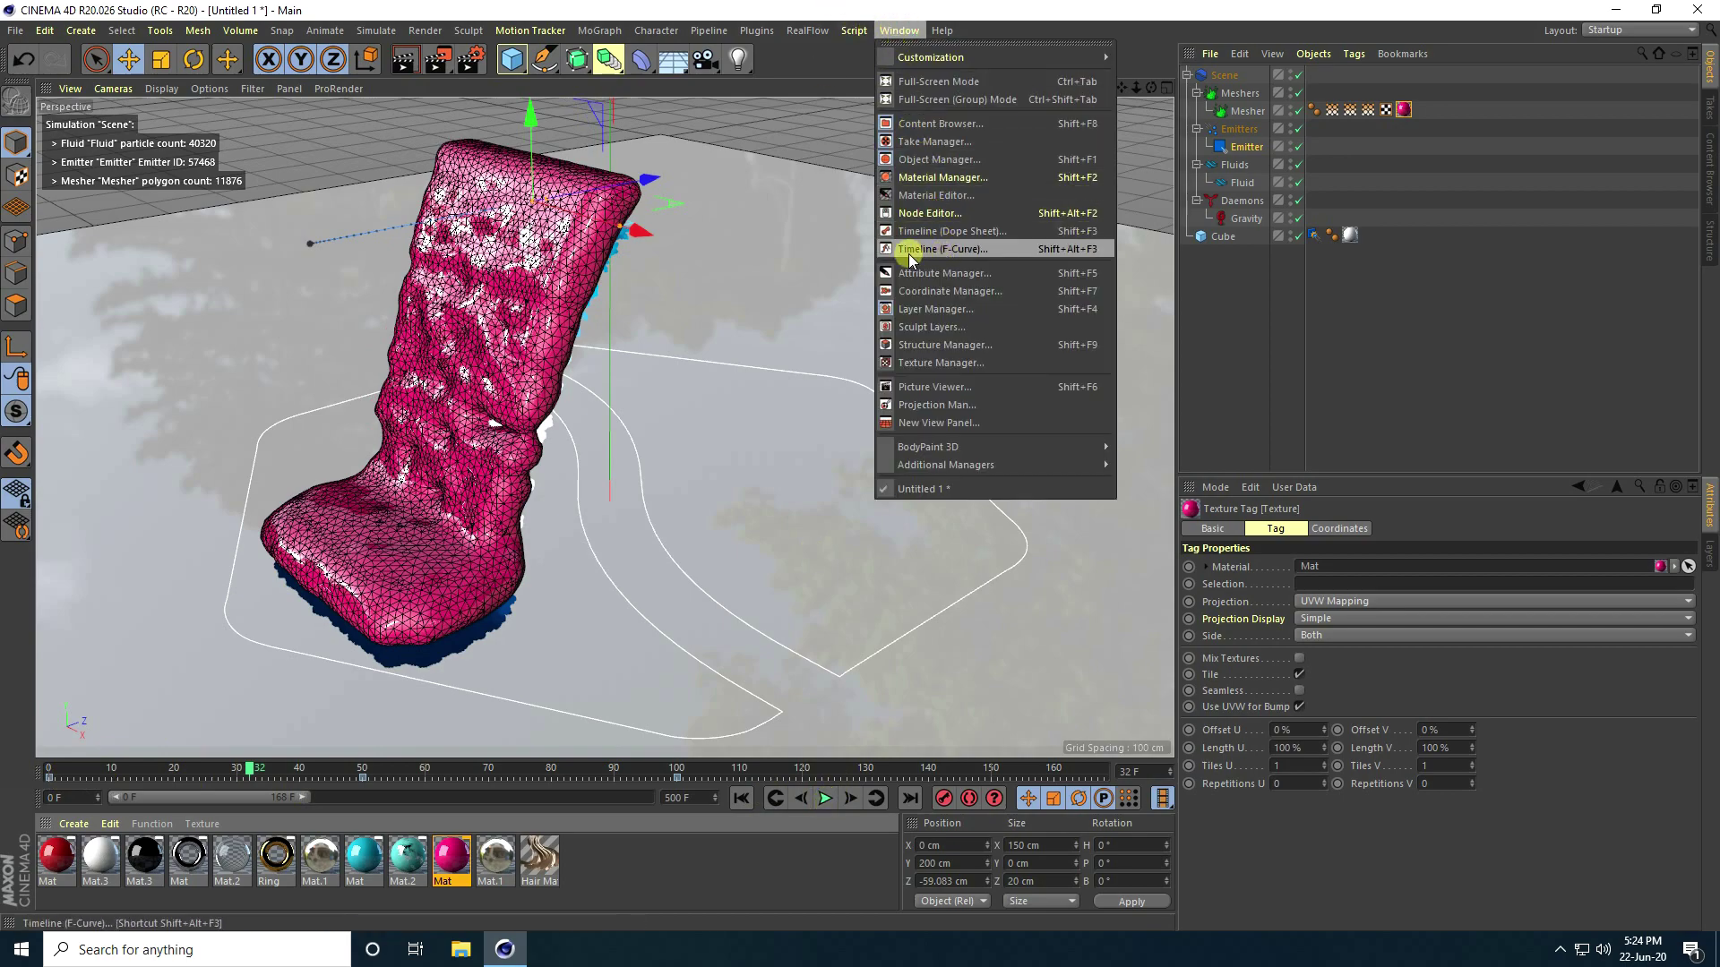
Step: In the F-Curve timeline, duplicate the emitter's position keys so the motion repeats to frame 200
left_click(969, 251)
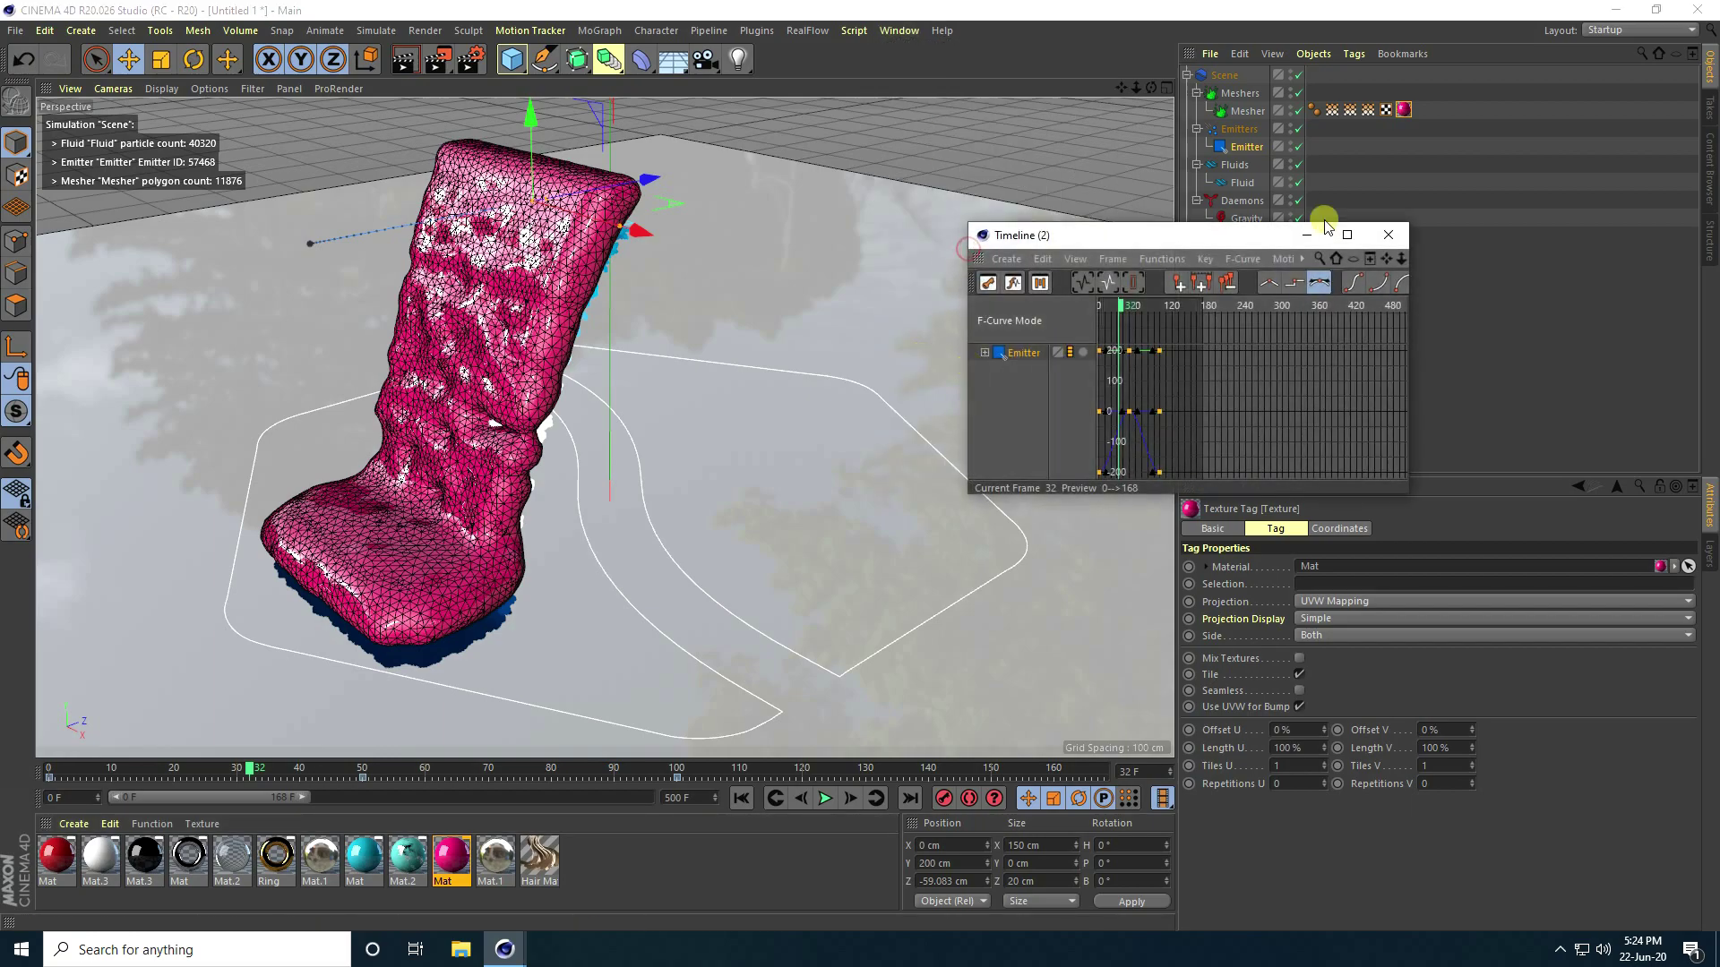
left_click(1354, 230)
key("h")
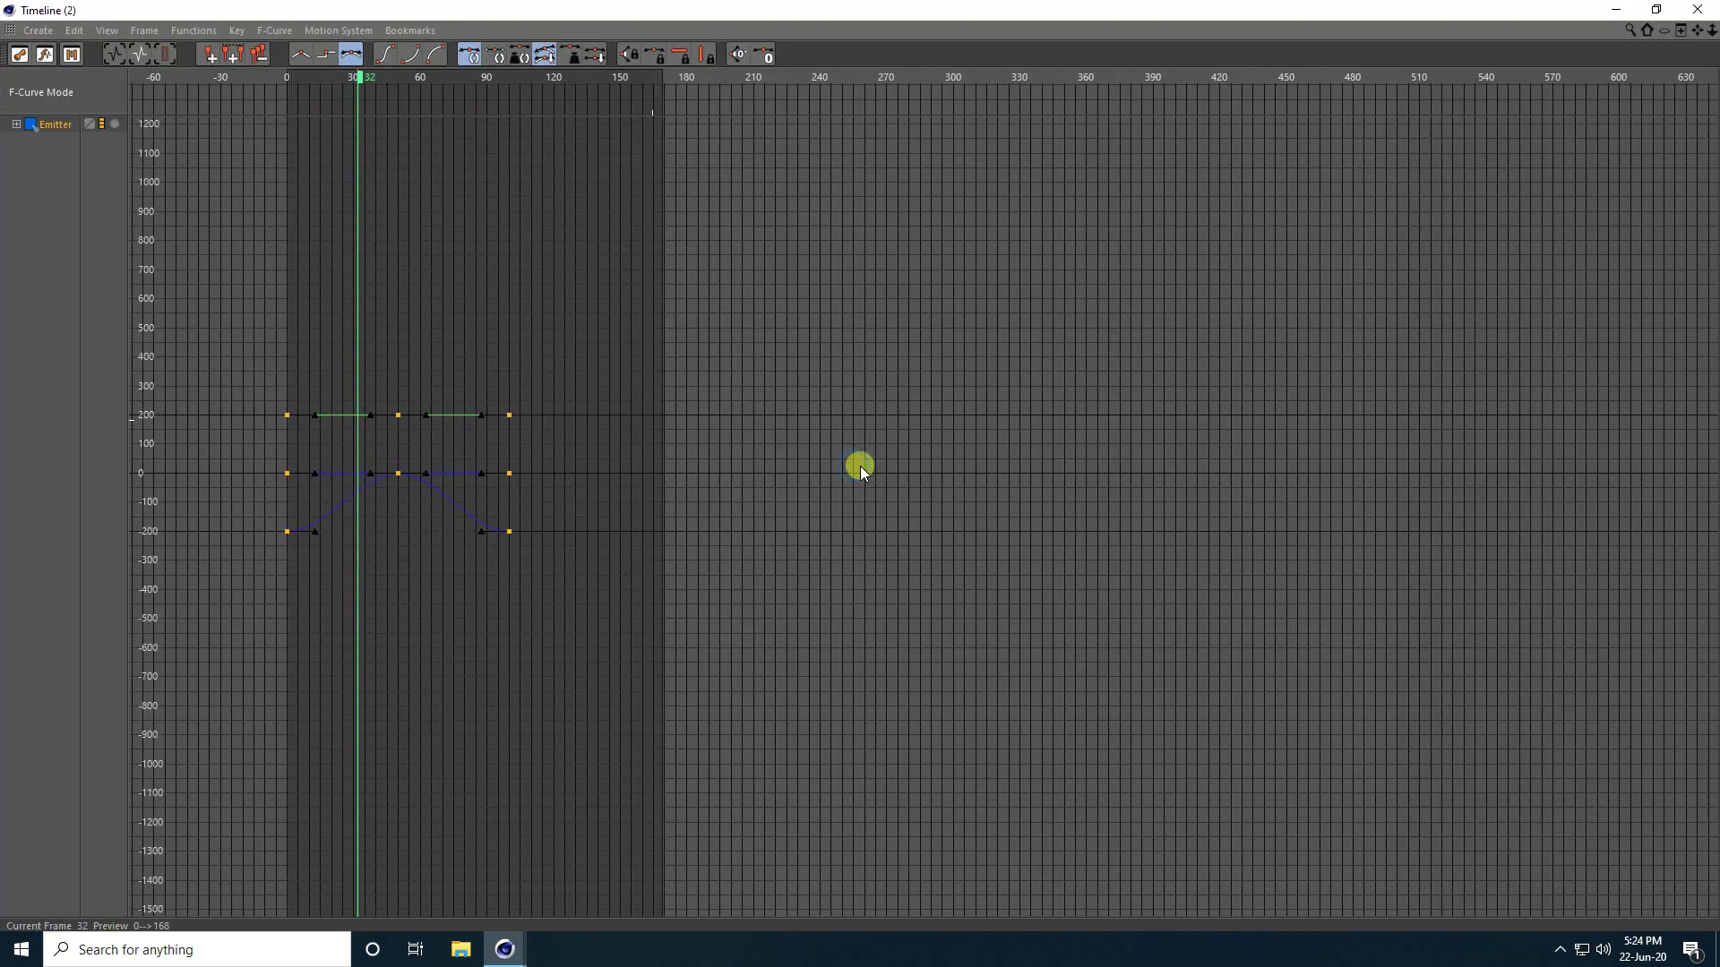
left_click_drag(231, 345, 666, 653)
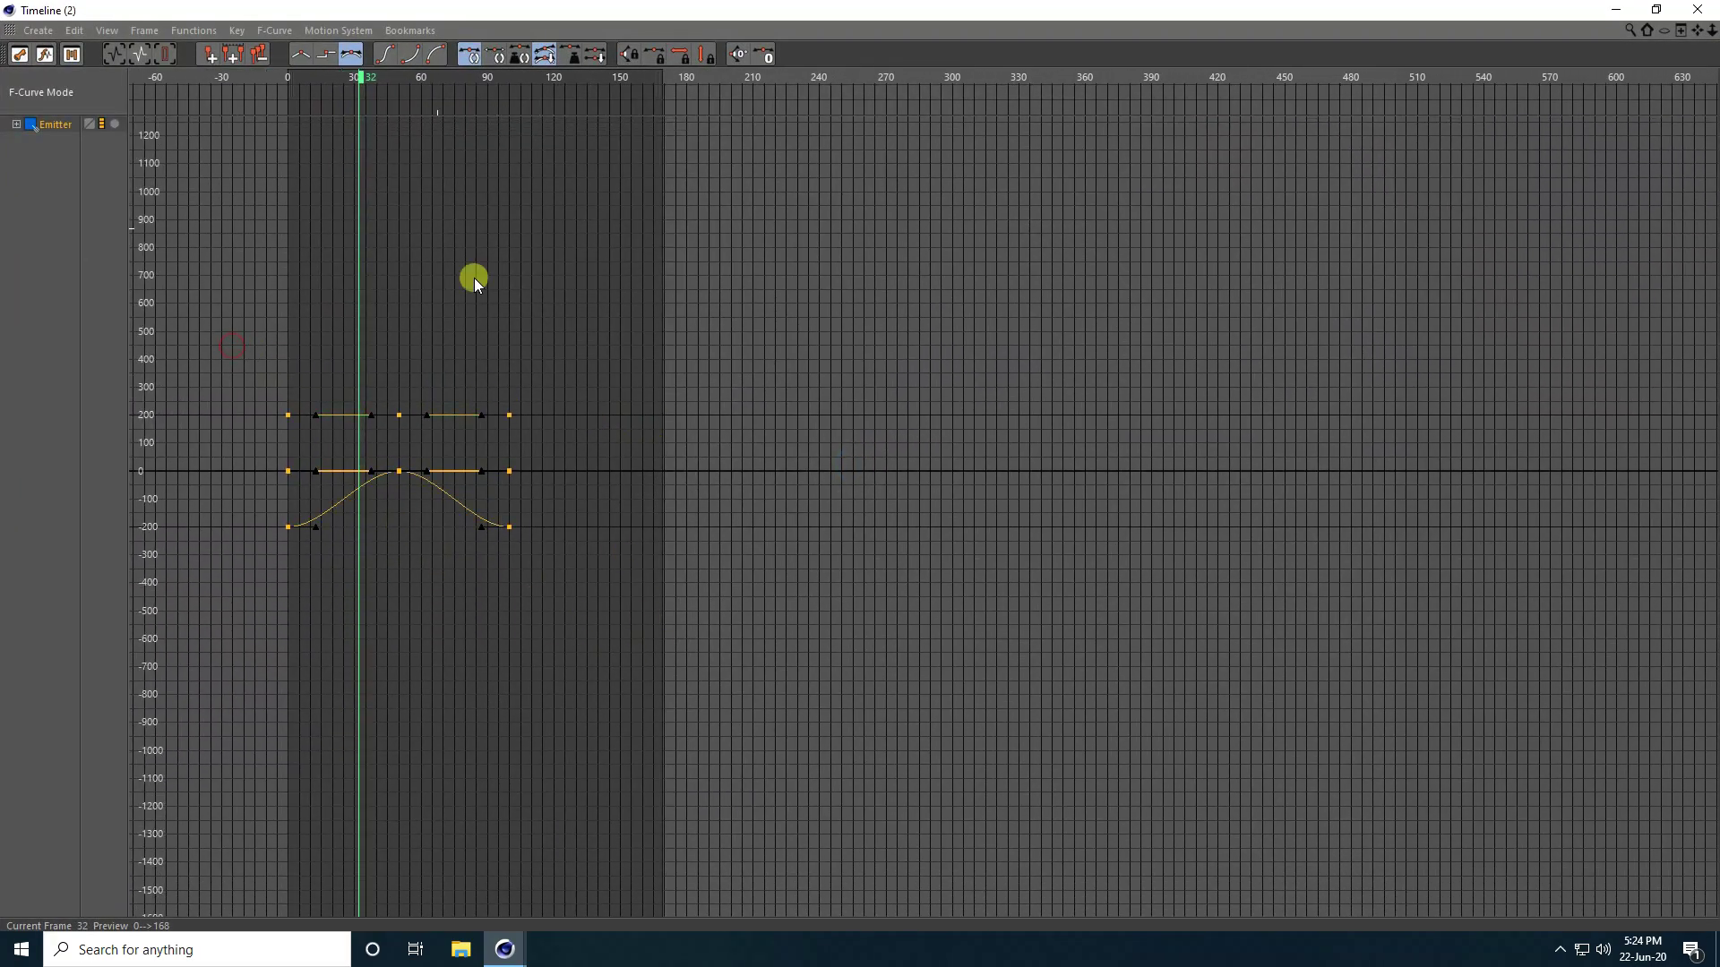
left_click_drag(369, 79, 508, 125)
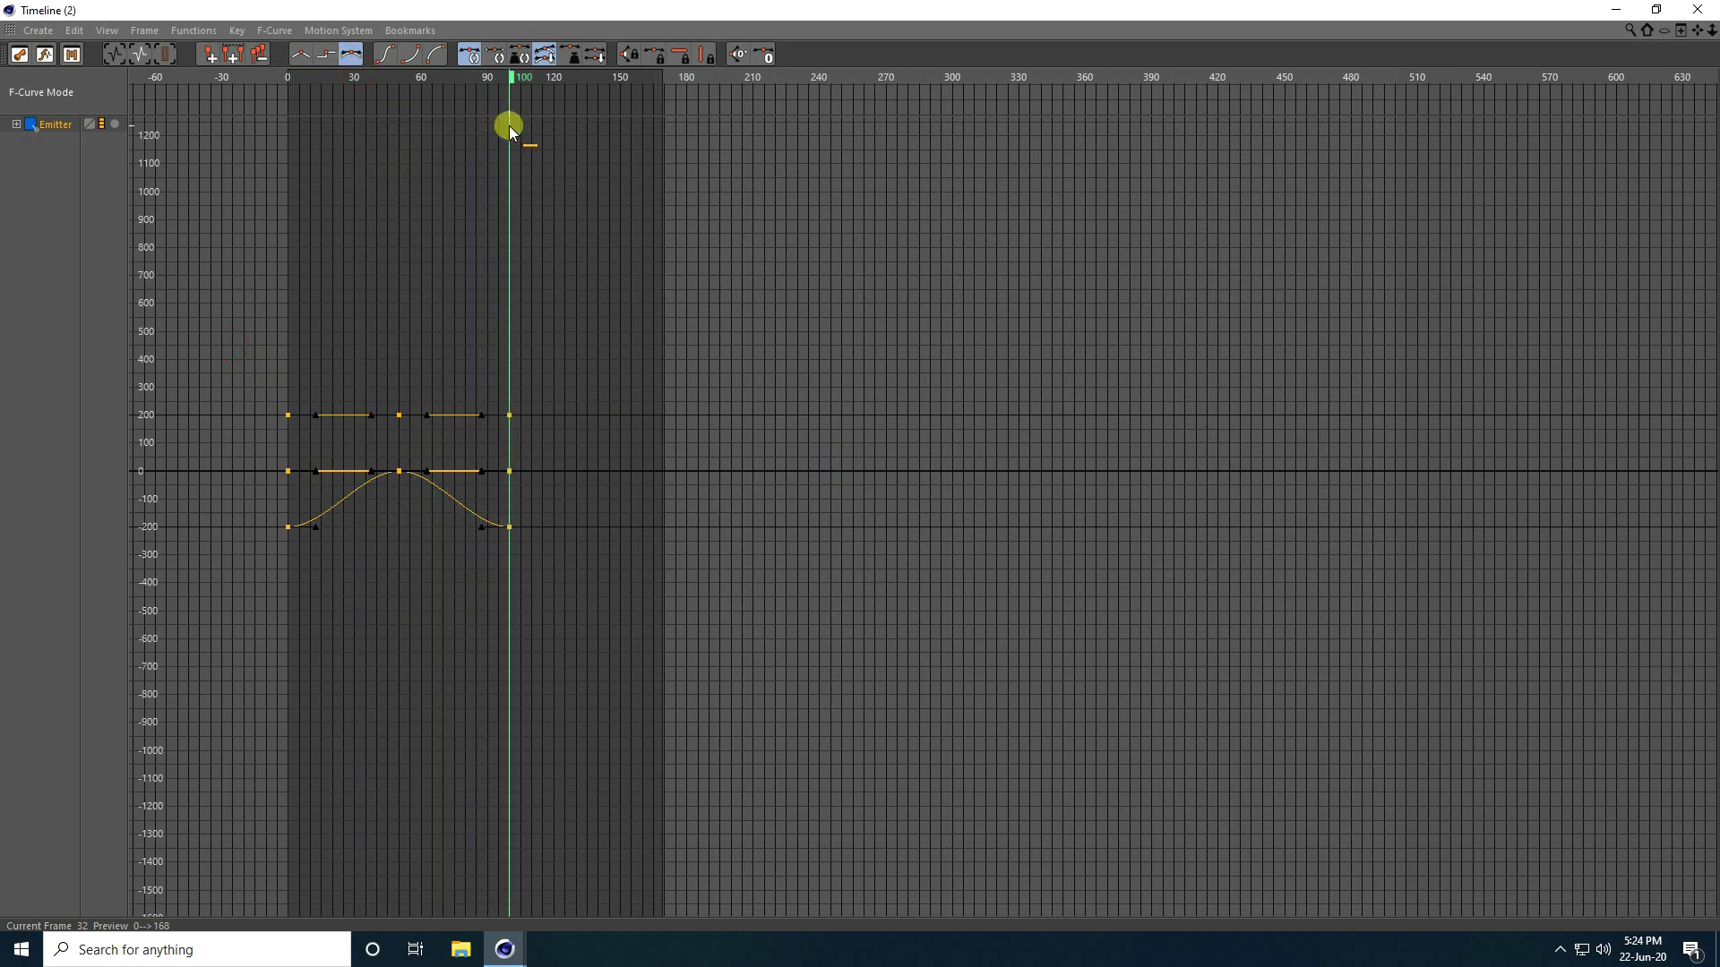
left_click_drag(153, 316, 672, 626)
left_click_drag(290, 529, 510, 540, "ctrl")
left_click(612, 223)
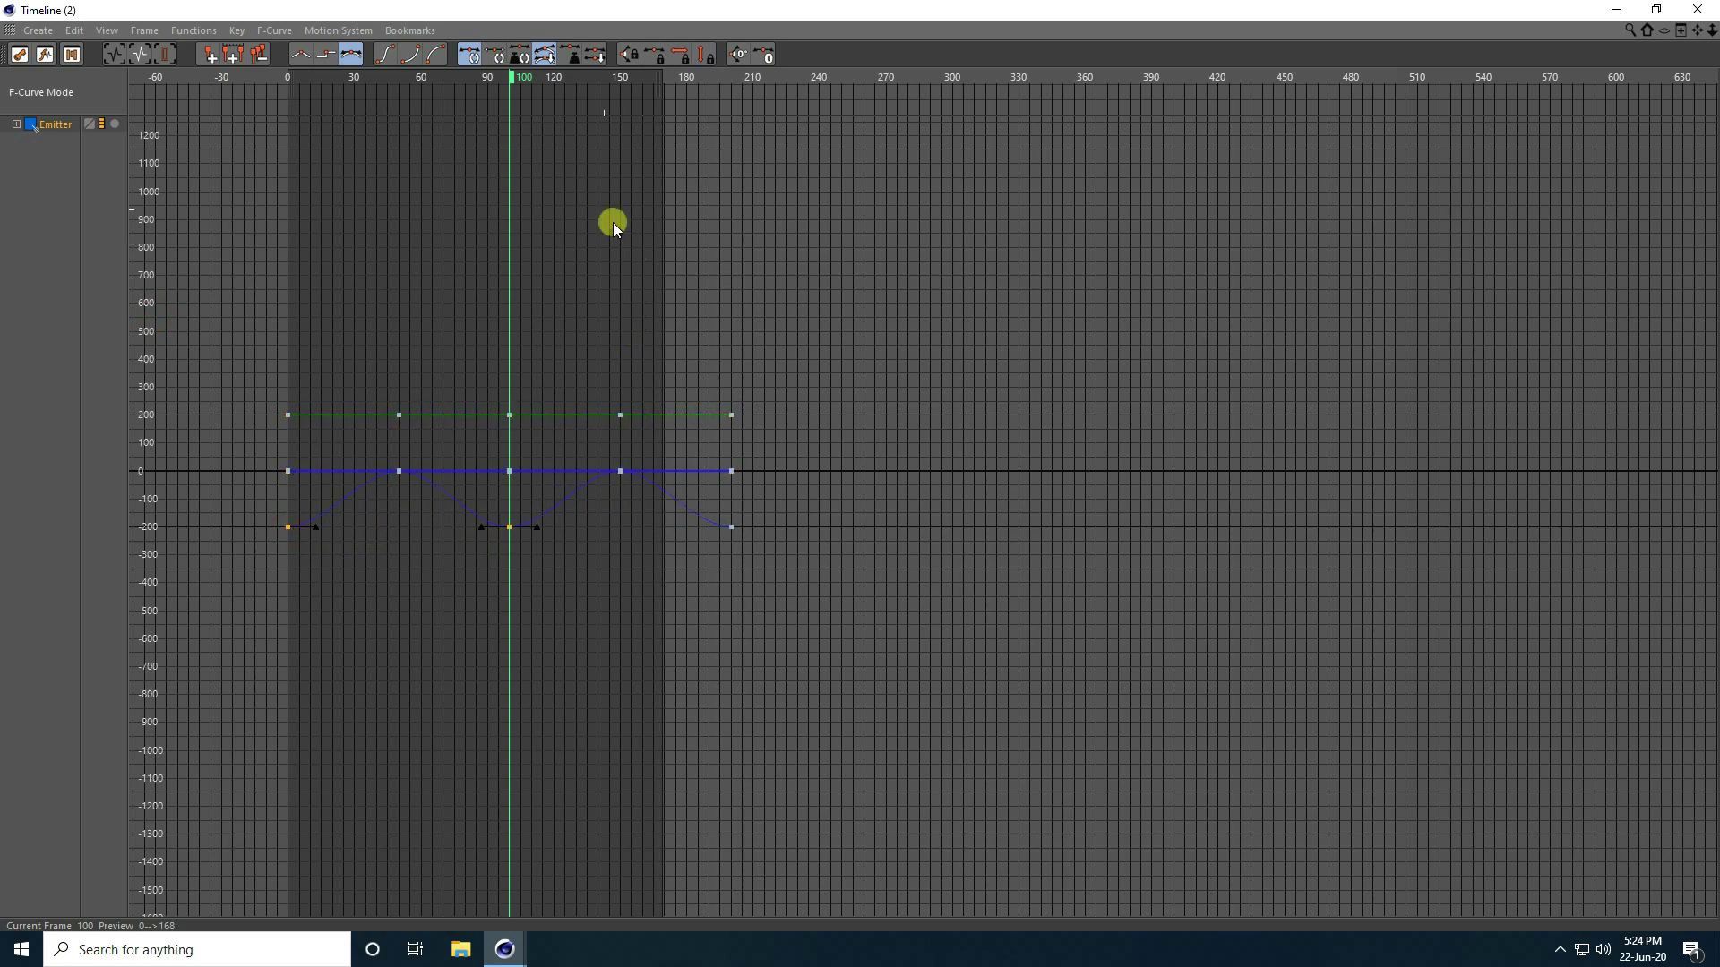
Step: Duplicate the keys again onto frames 200–400 and 400–500
left_click_drag(527, 93, 731, 127)
left_click_drag(210, 306, 873, 631)
left_click_drag(287, 530, 729, 534, "ctrl")
left_click(507, 539)
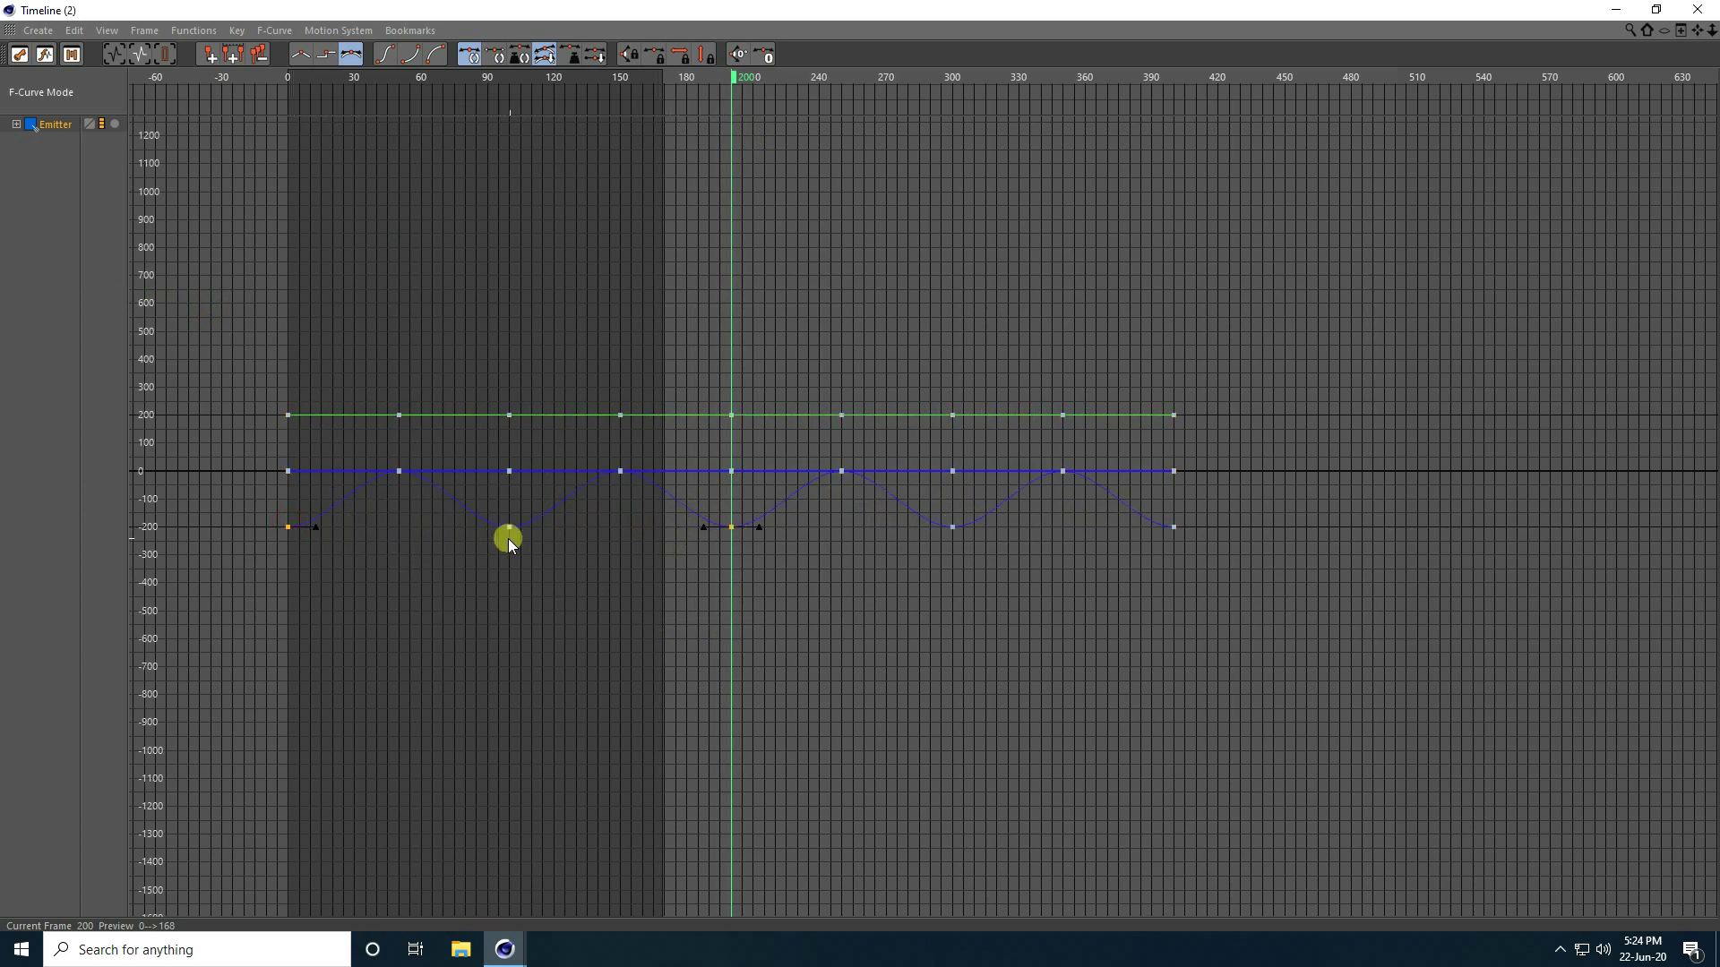
scroll(508, 539, "down", 1)
mouse_move(1071, 79)
left_mouse_down()
mouse_move(1112, 96)
mouse_move(1097, 97)
left_mouse_up()
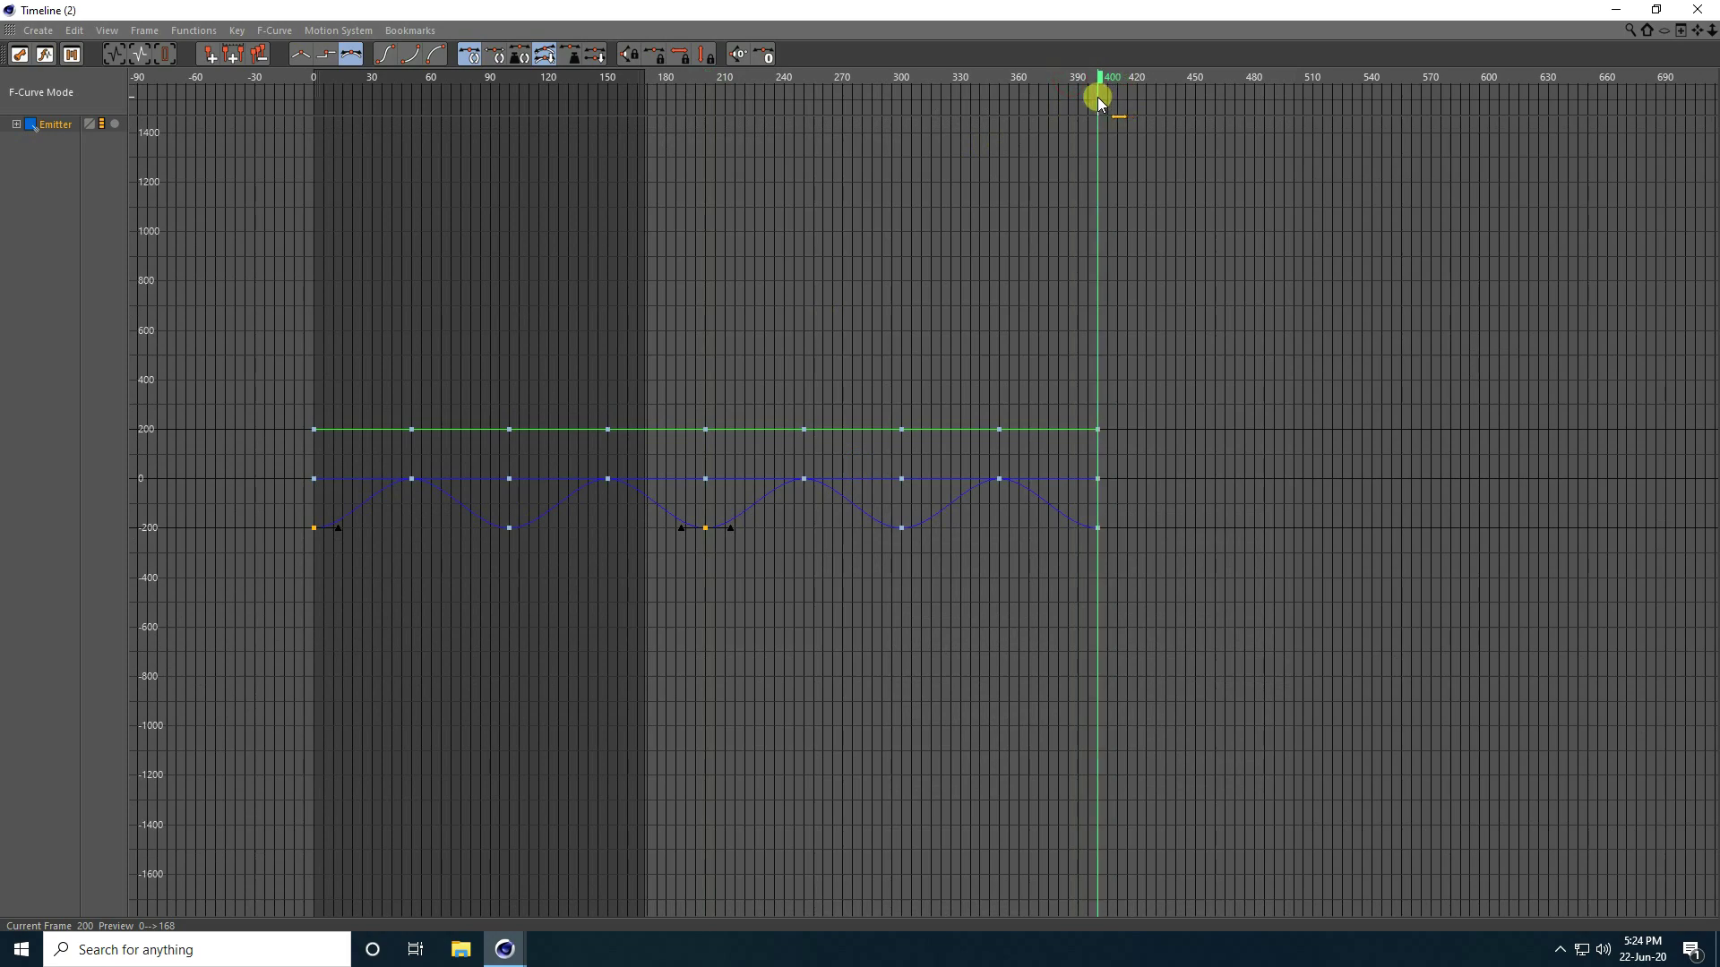
left_click_drag(867, 334, 1301, 668)
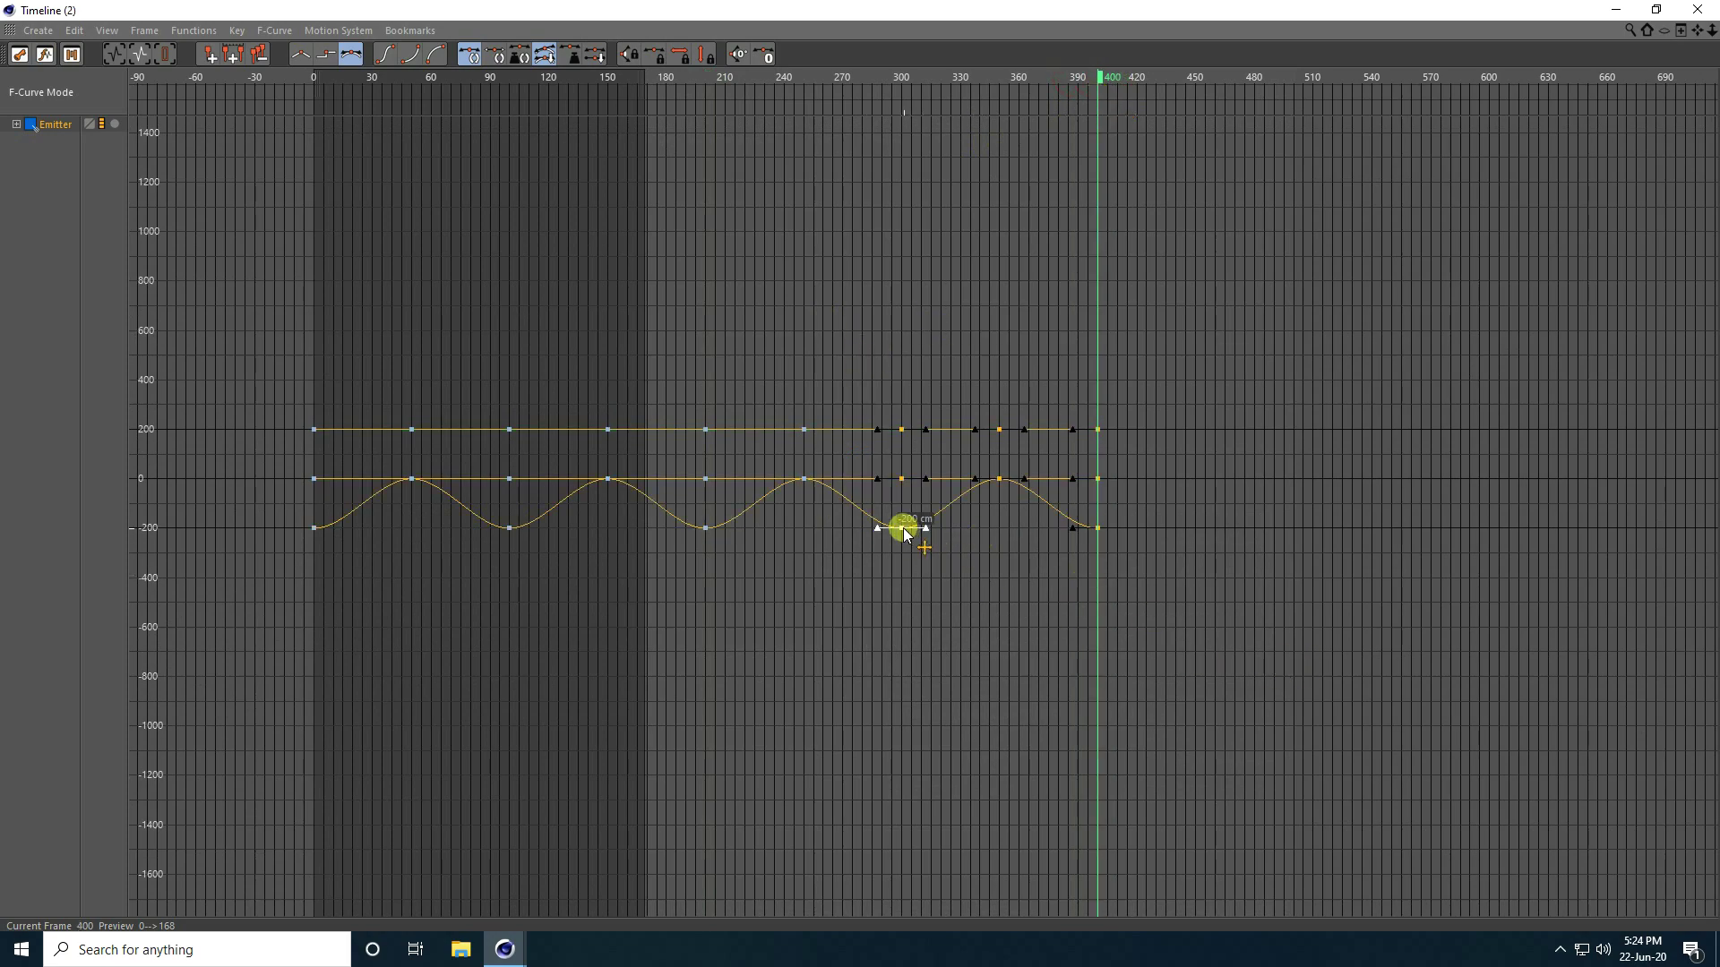
left_click_drag(904, 534, 1101, 535, "ctrl")
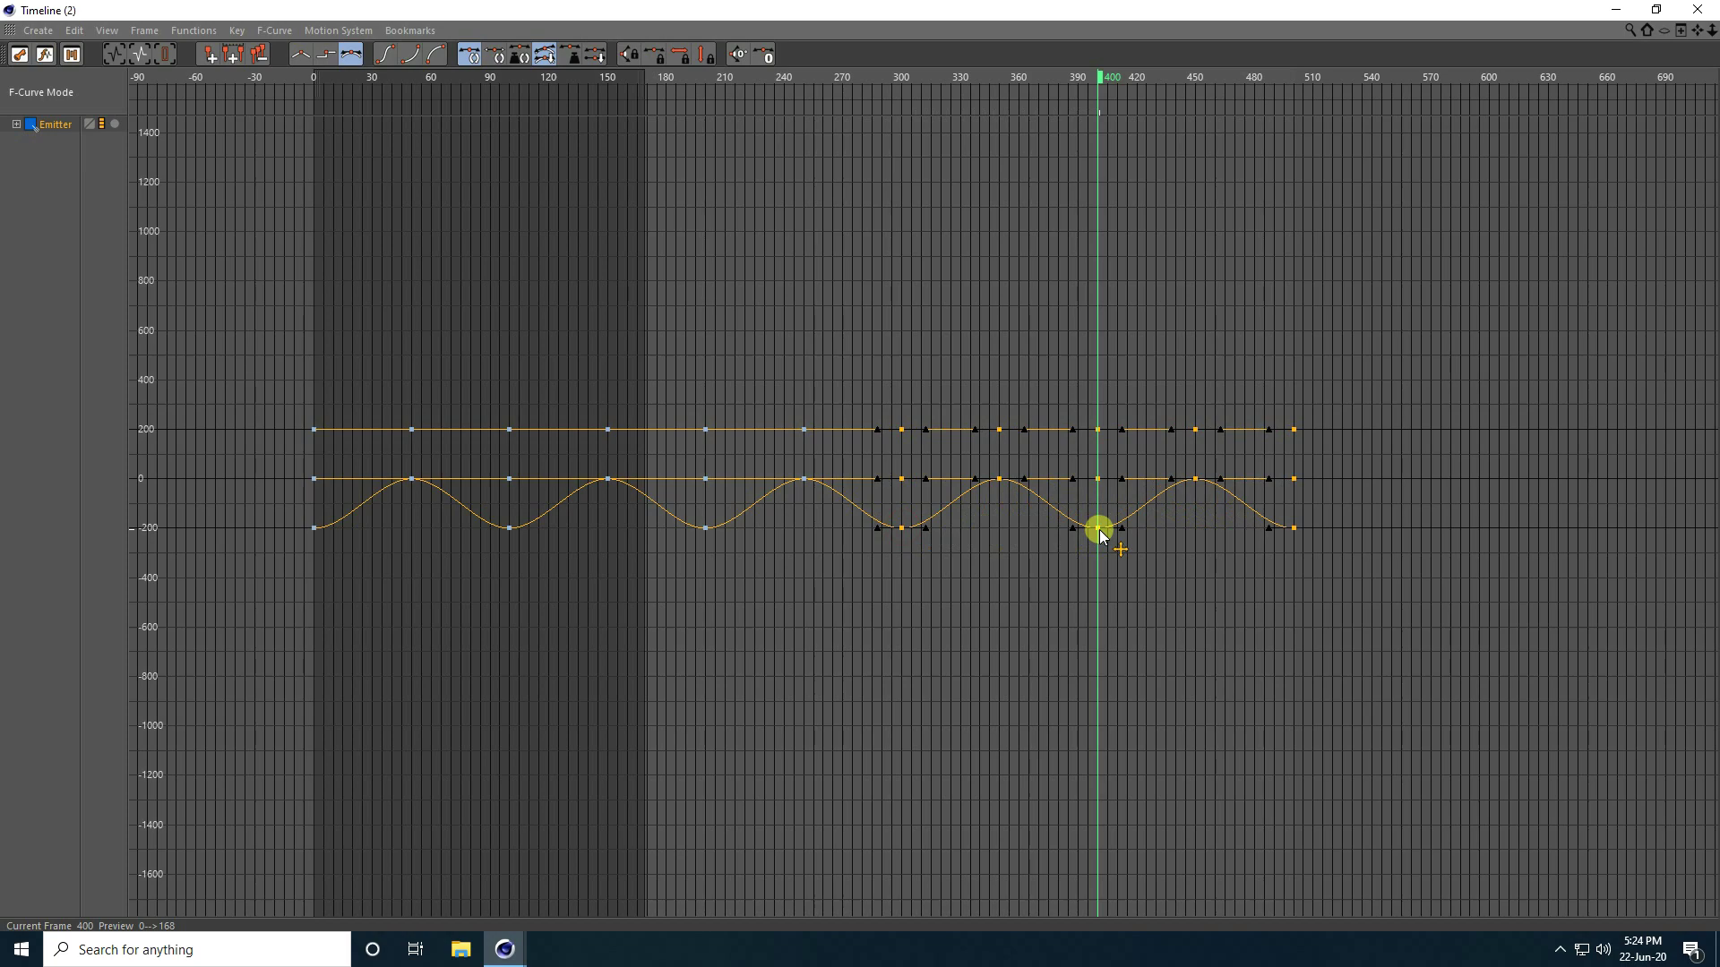
left_click(1117, 506)
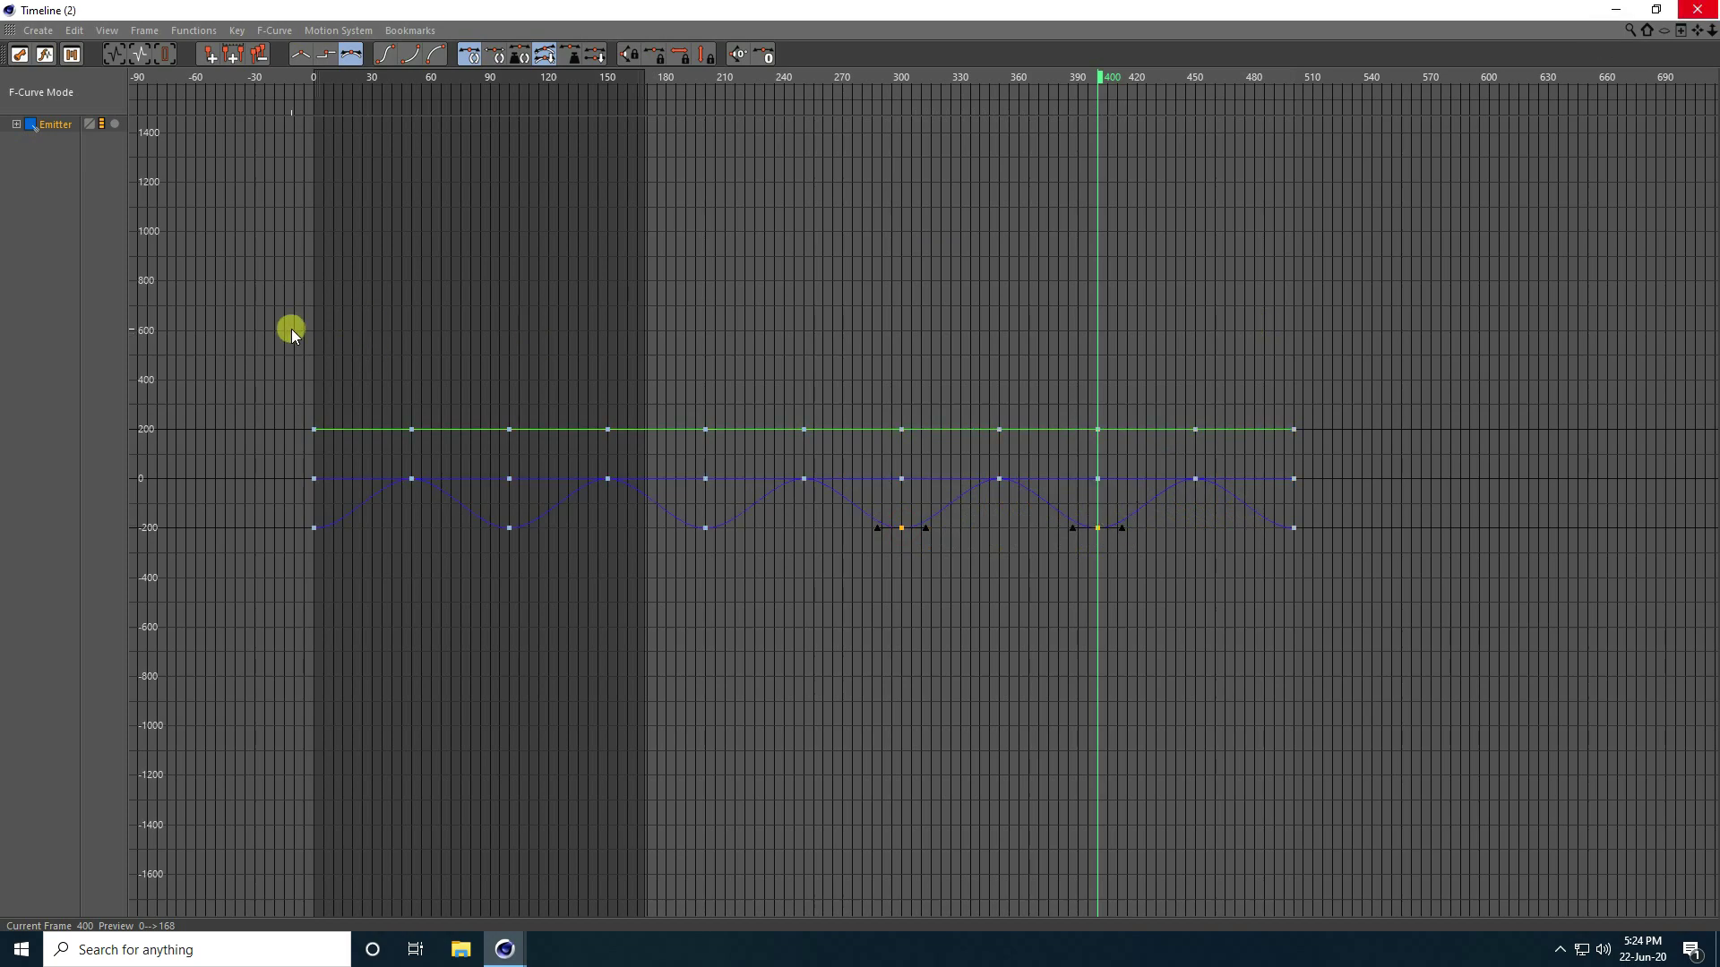
left_click_drag(292, 331, 1552, 506)
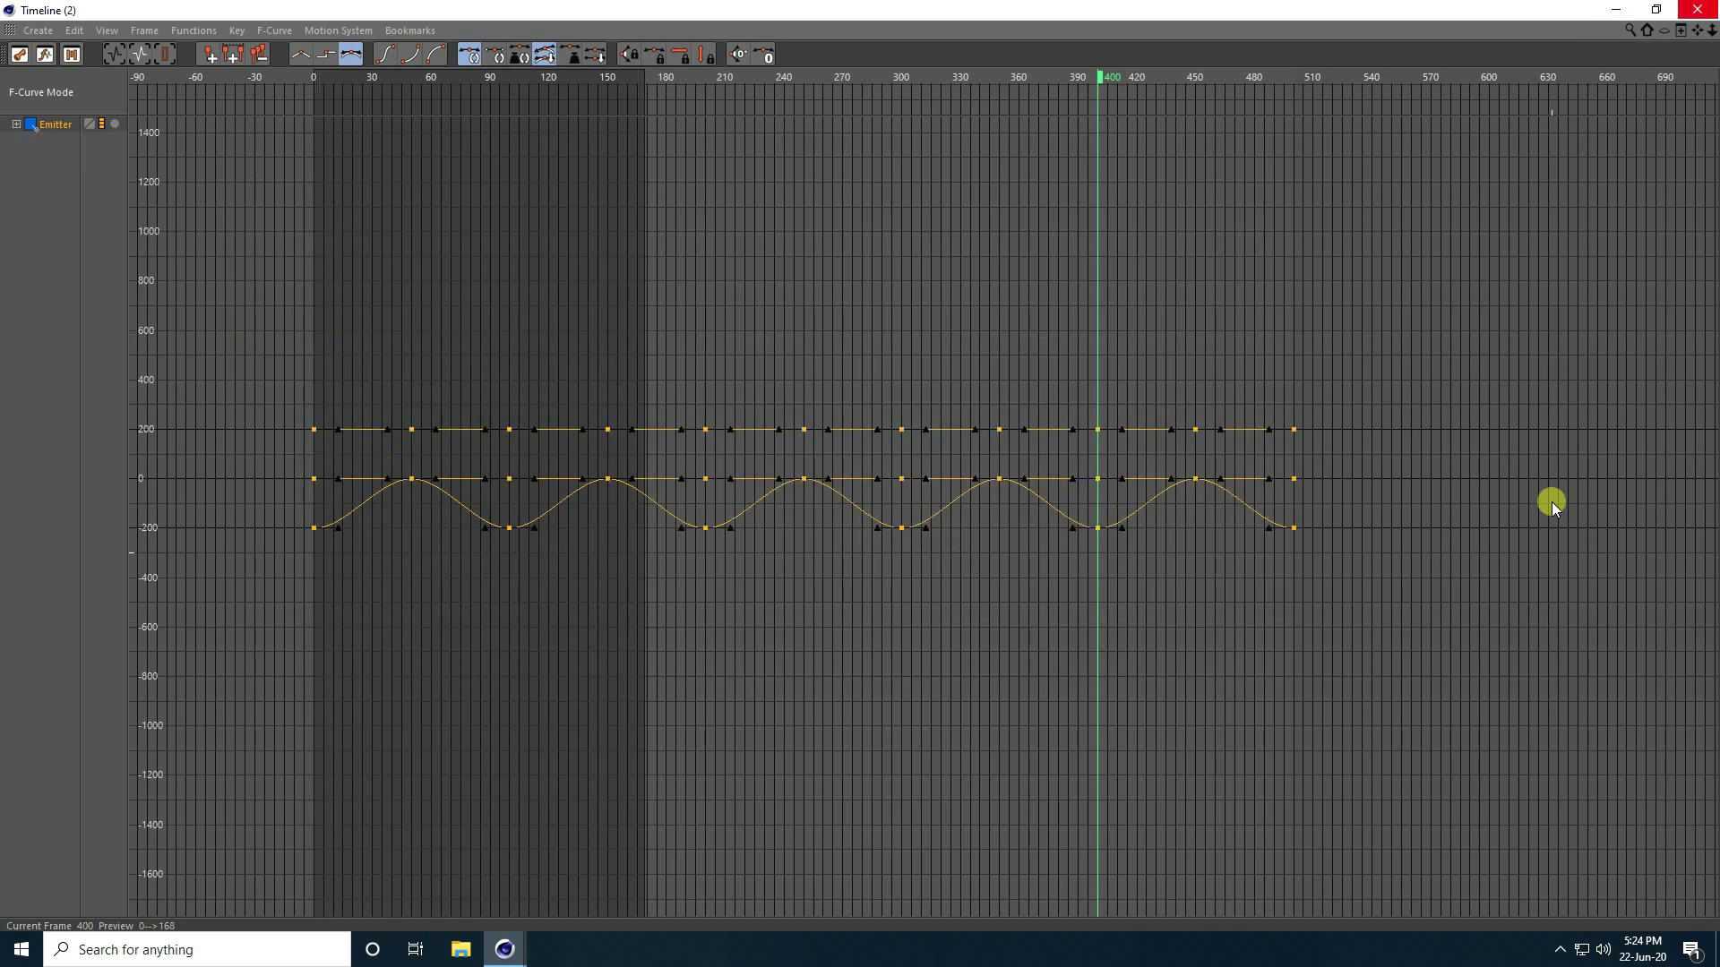
Step: Expand the preview range to cover all 500 frames
left_click(1698, 8)
left_click_drag(277, 804, 312, 797)
double_click(309, 796)
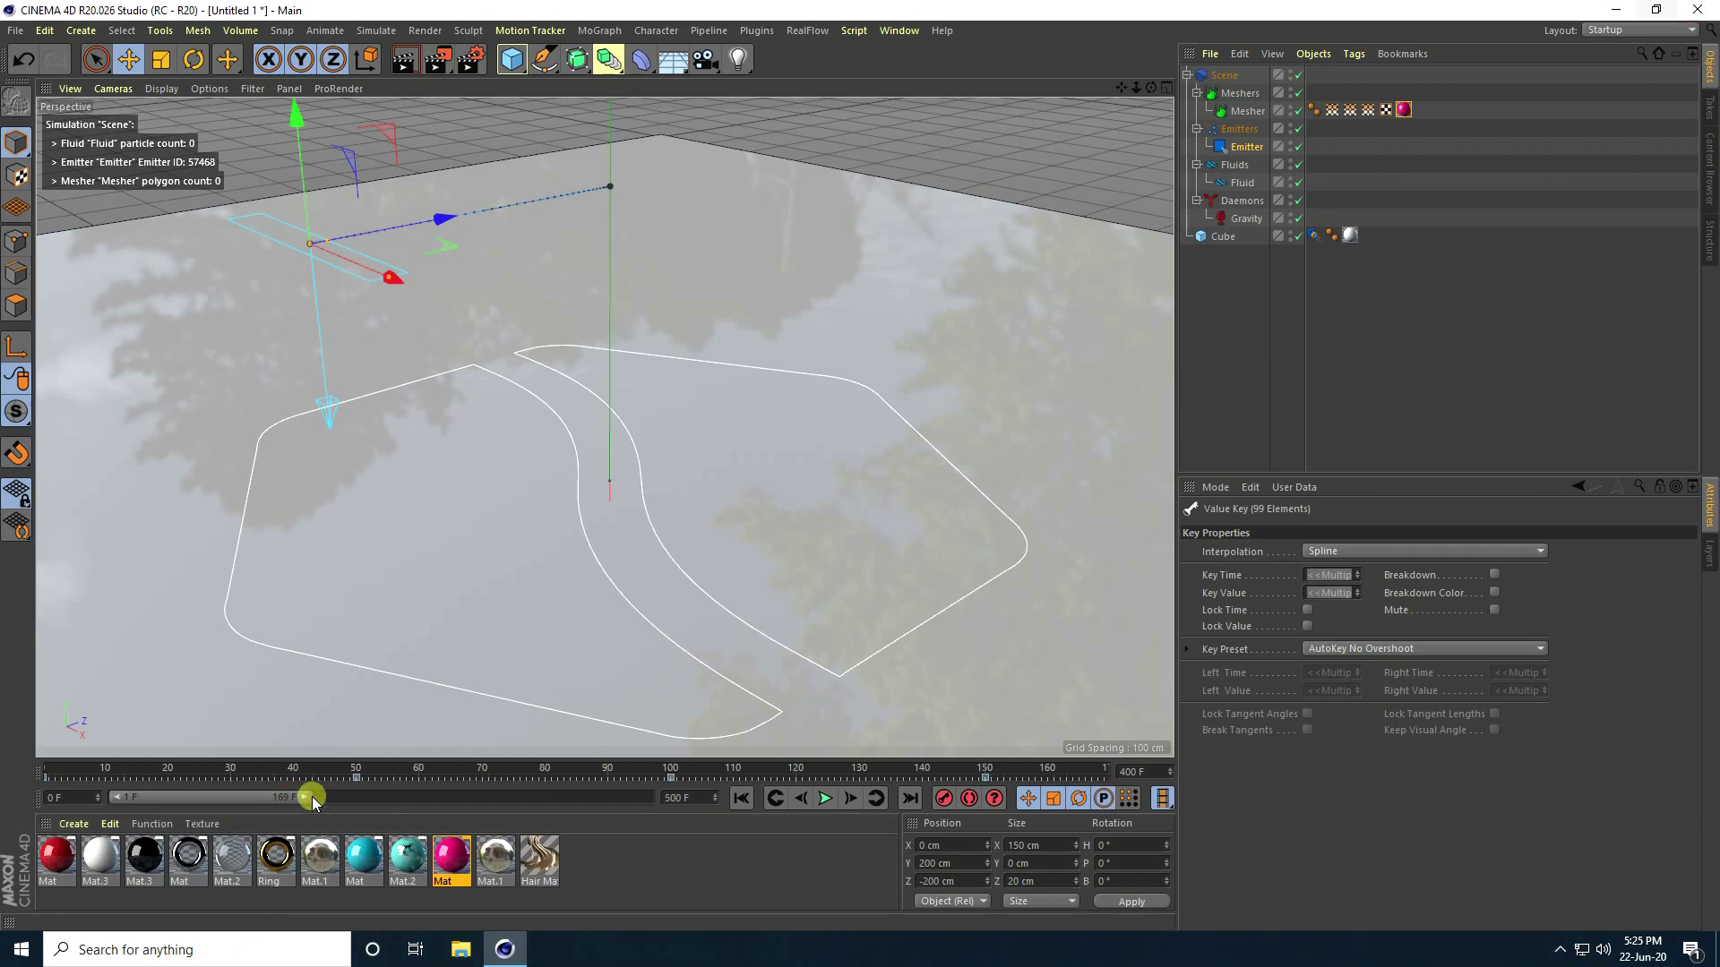
Step: Replay the pink fluid pour from frame 0, pause at frame 55, and select the Mesher
left_click(741, 798)
left_click(826, 800)
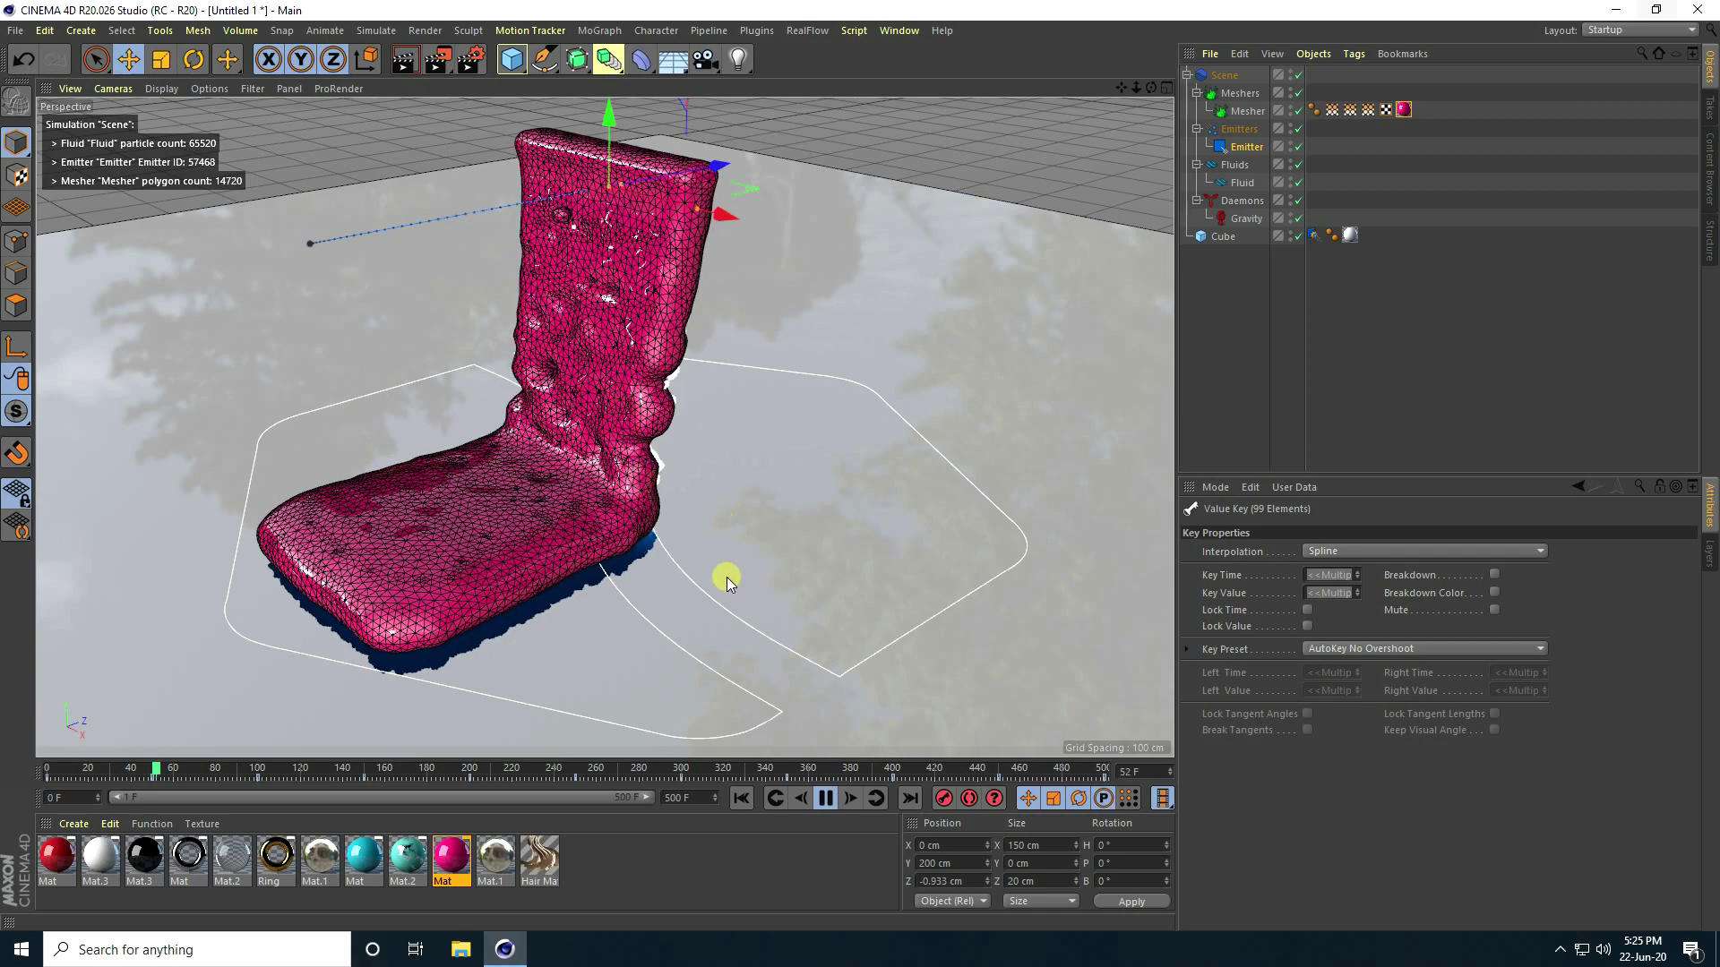
left_click(825, 797)
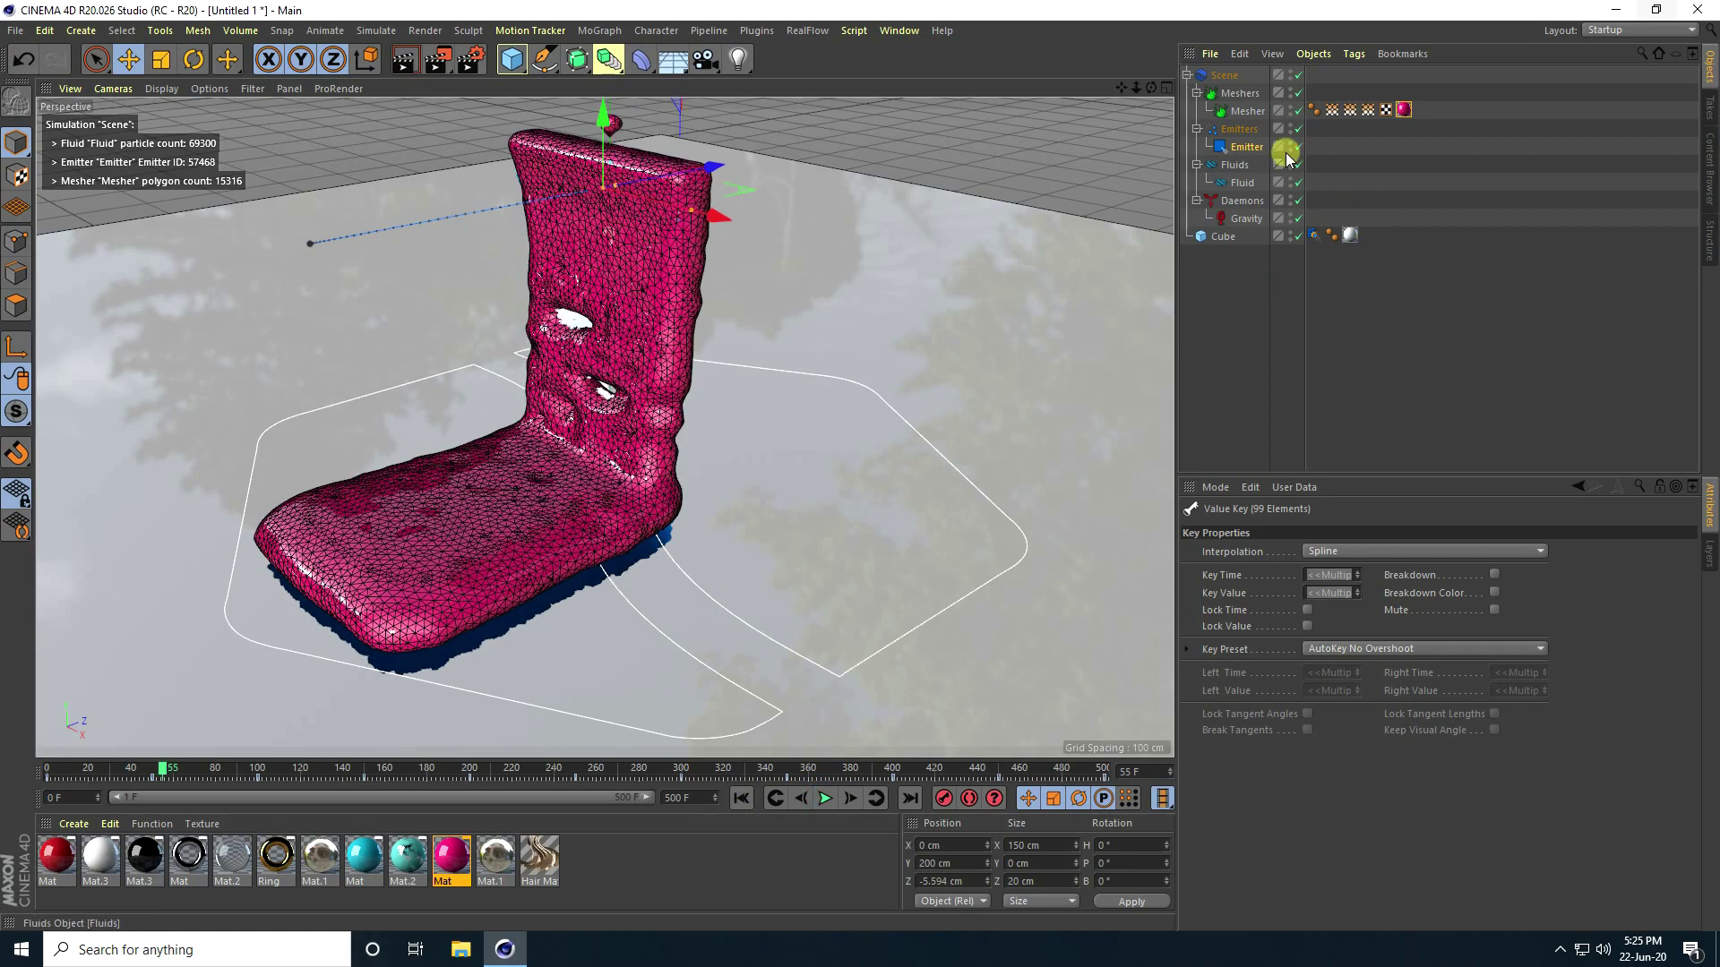
left_click(1249, 111)
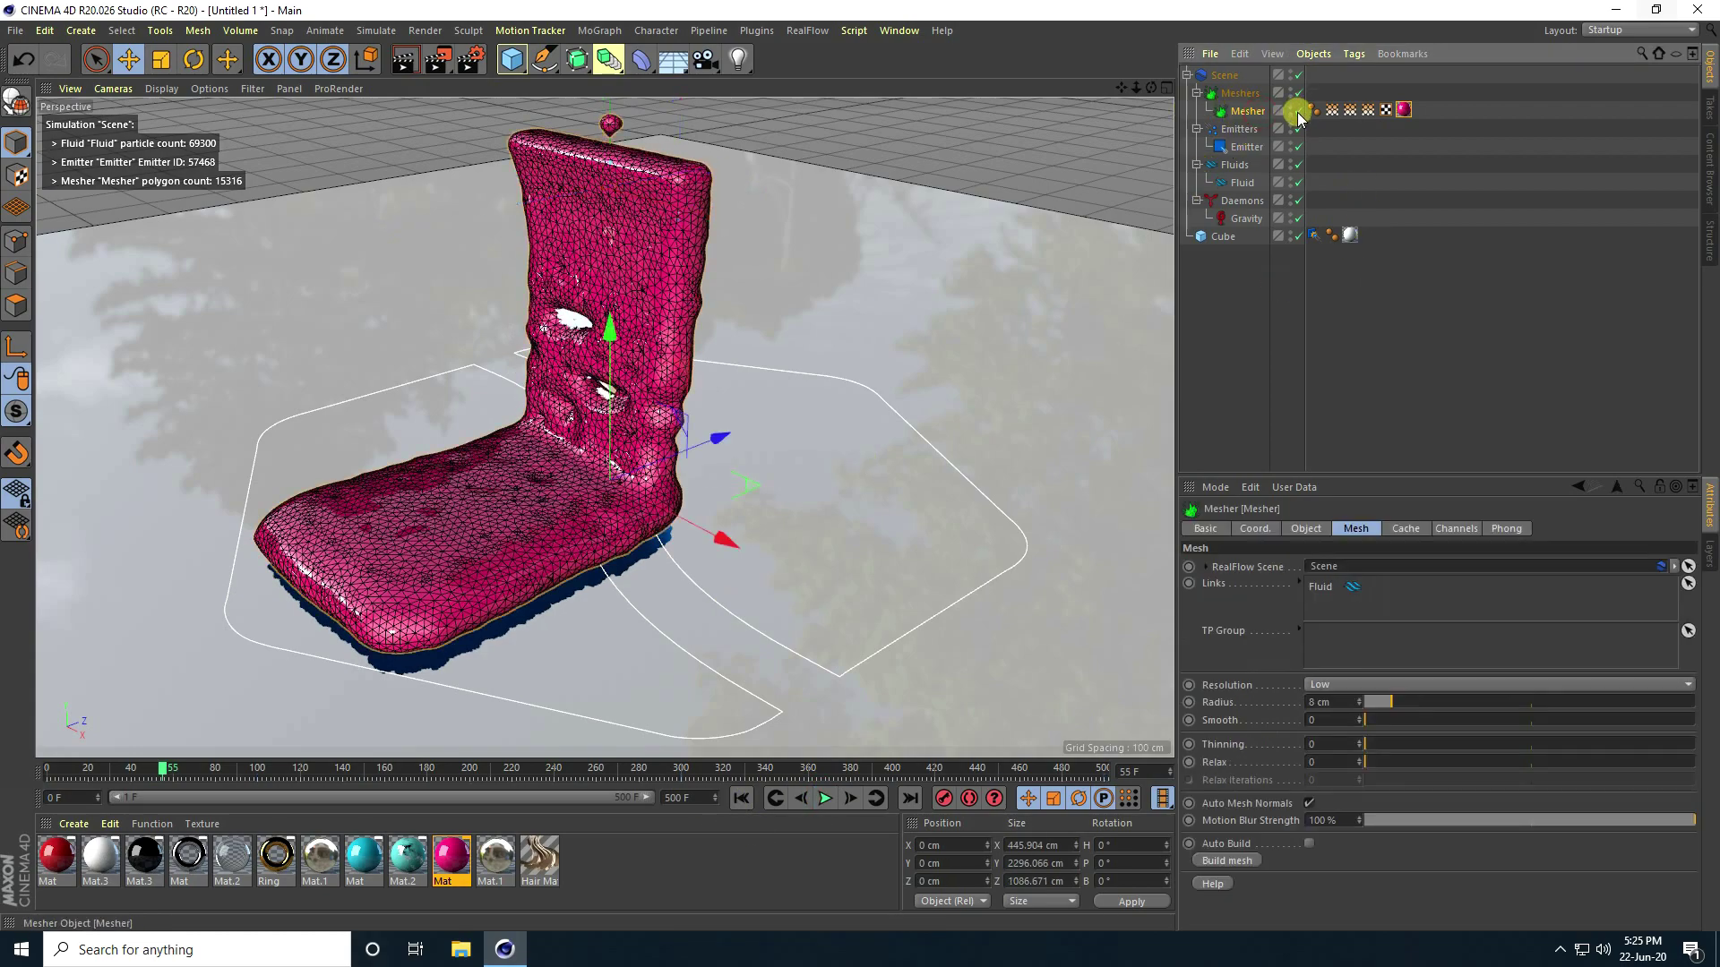
Step: Disable the Mesher, replay to view the raw particles, then reset to frame 0
left_click(1298, 111)
left_click(742, 797)
left_click(825, 797)
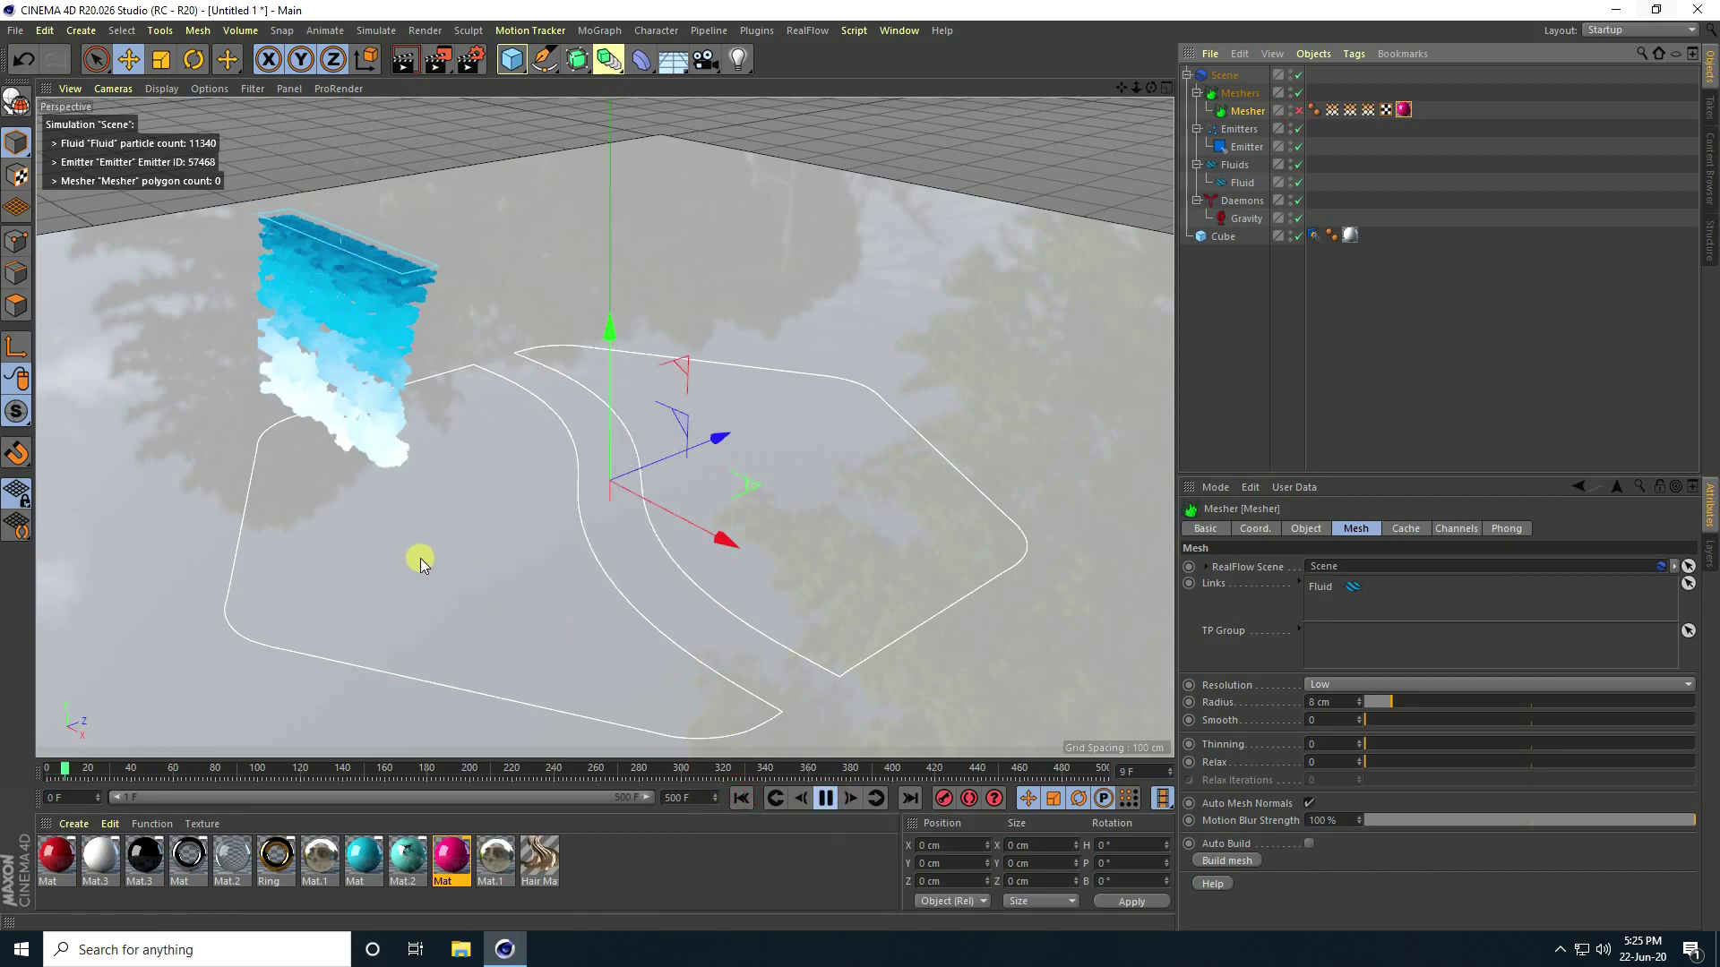
left_click(306, 498)
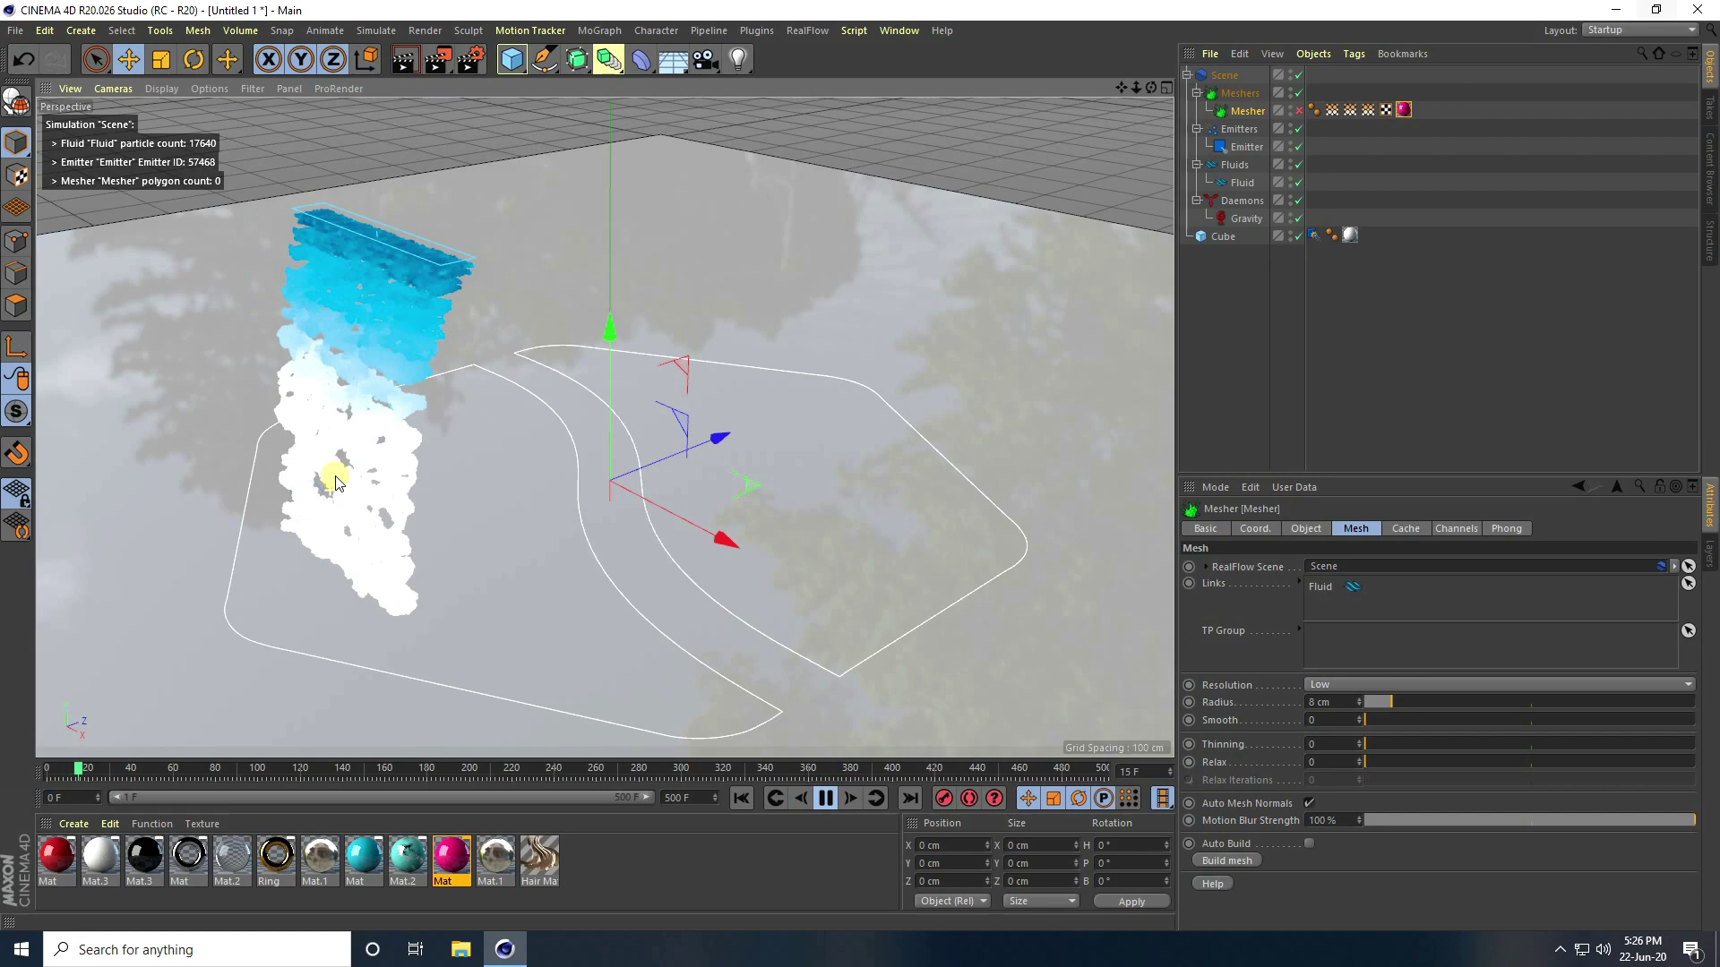
scroll(345, 510, "up", 2)
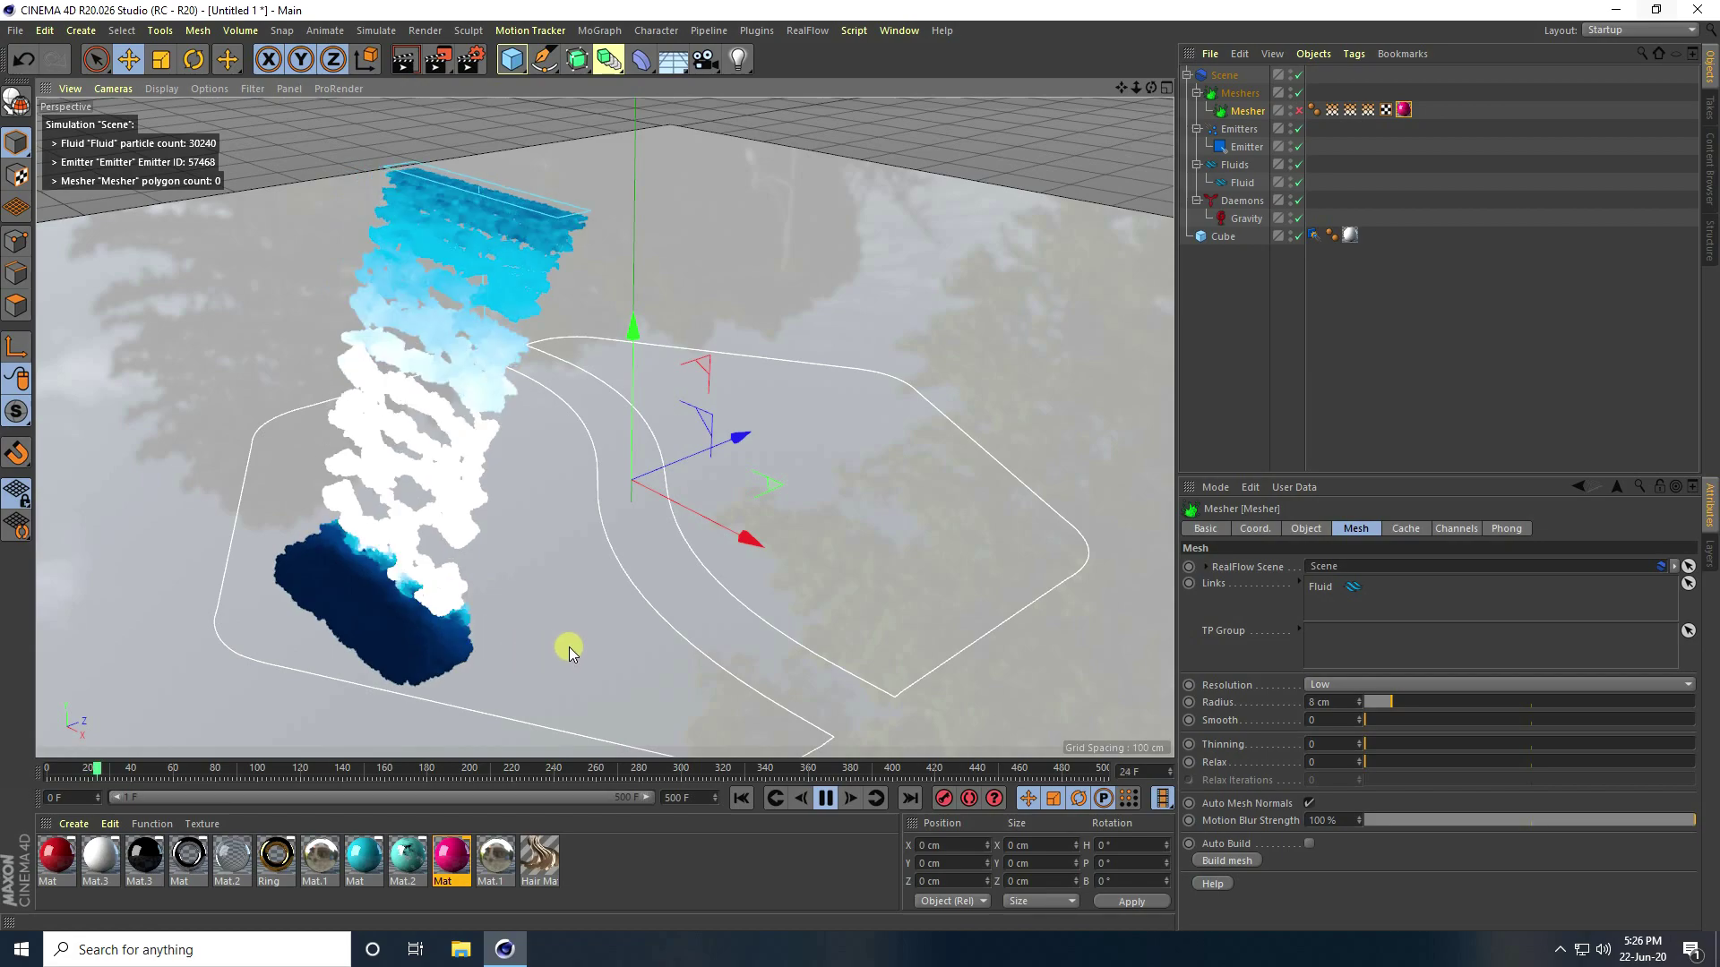
left_click(825, 798)
left_click(739, 798)
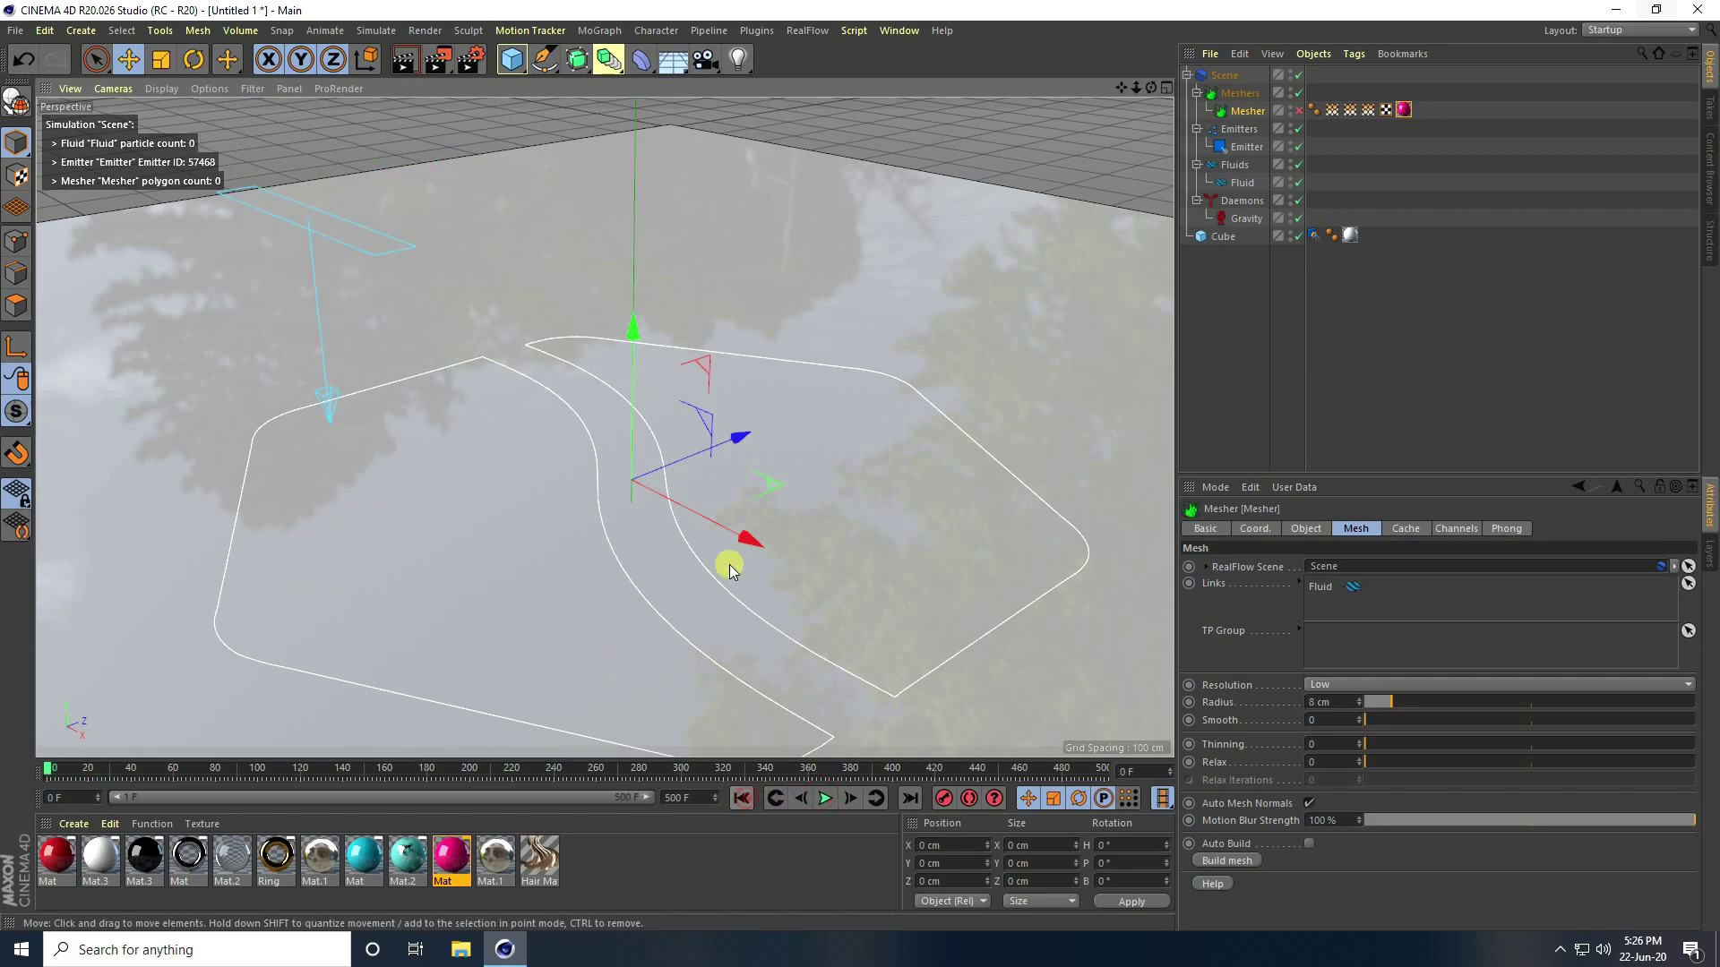
left_click_drag(729, 568, 768, 510, "alt")
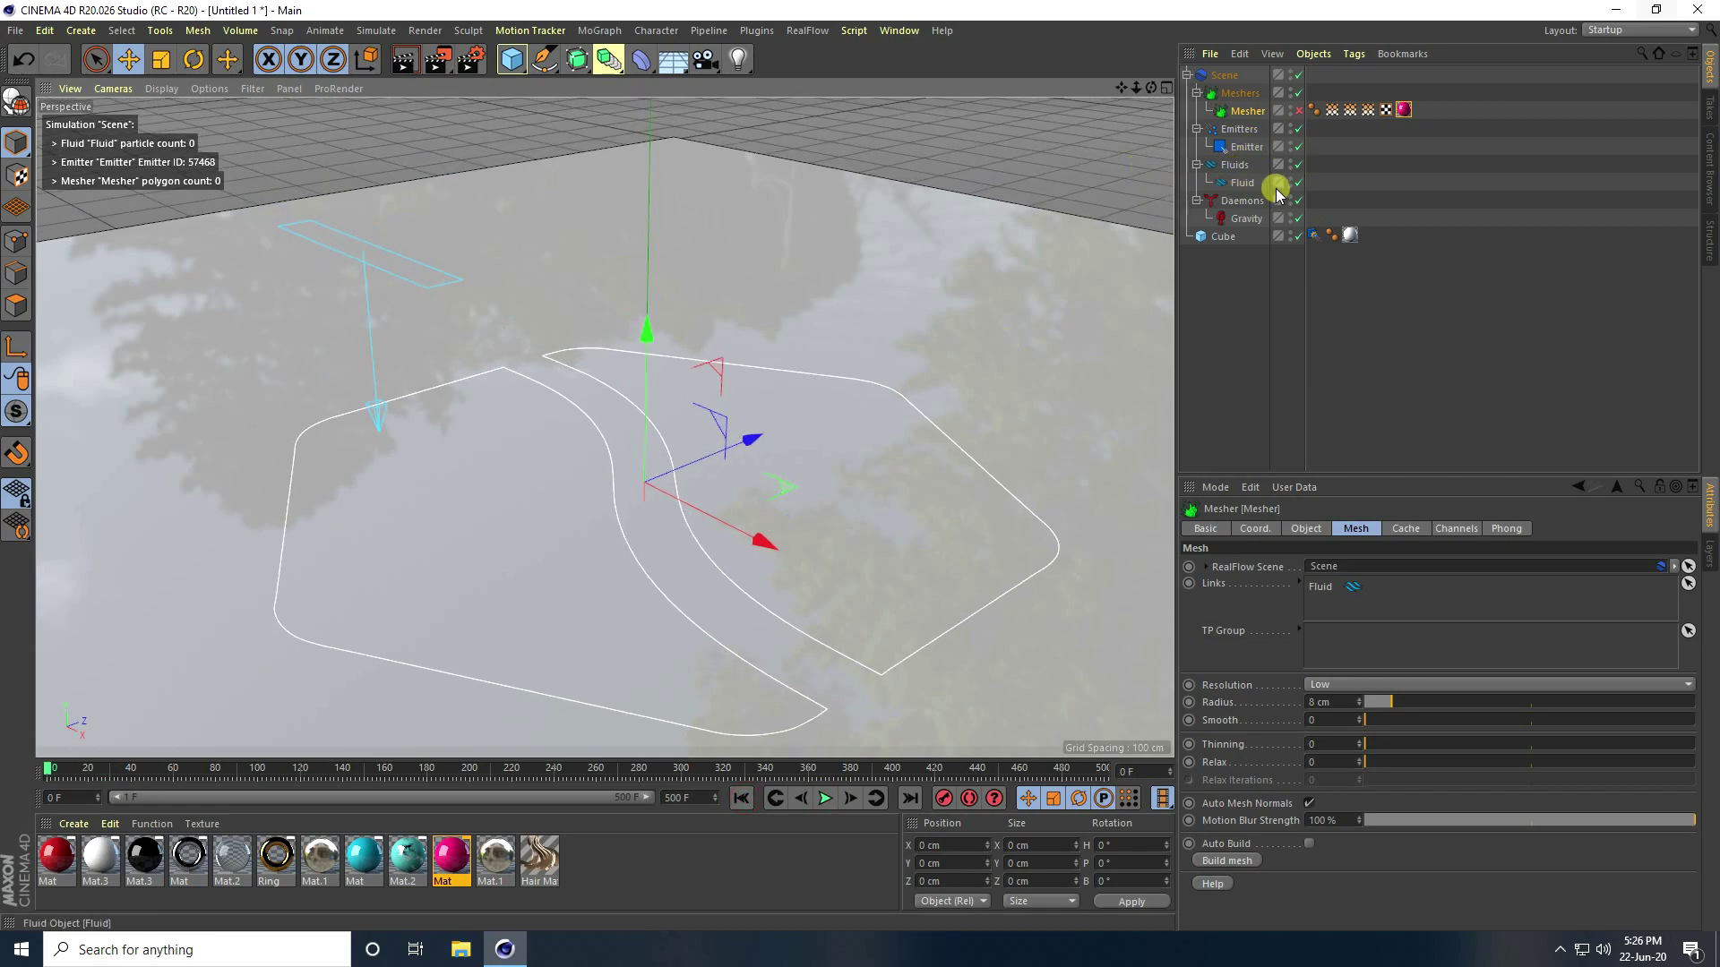
Step: Delete all of the emitter's animation keys in the F-Curve timeline
left_click(1244, 157)
left_click(899, 30)
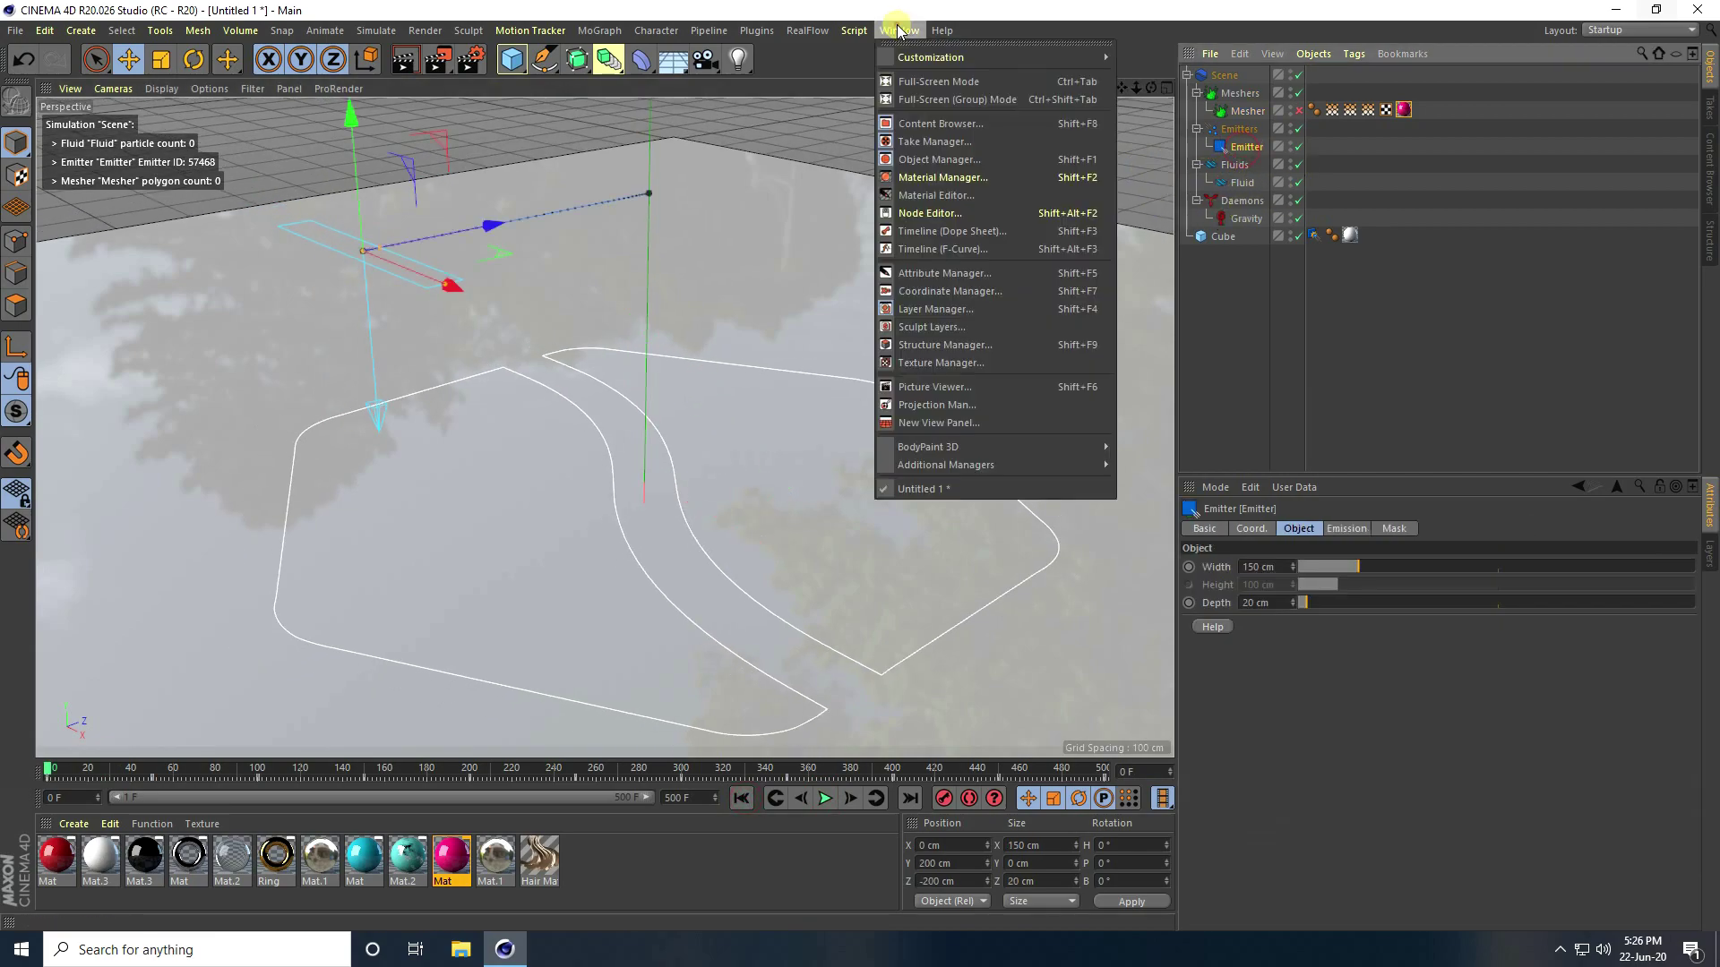
left_click(917, 244)
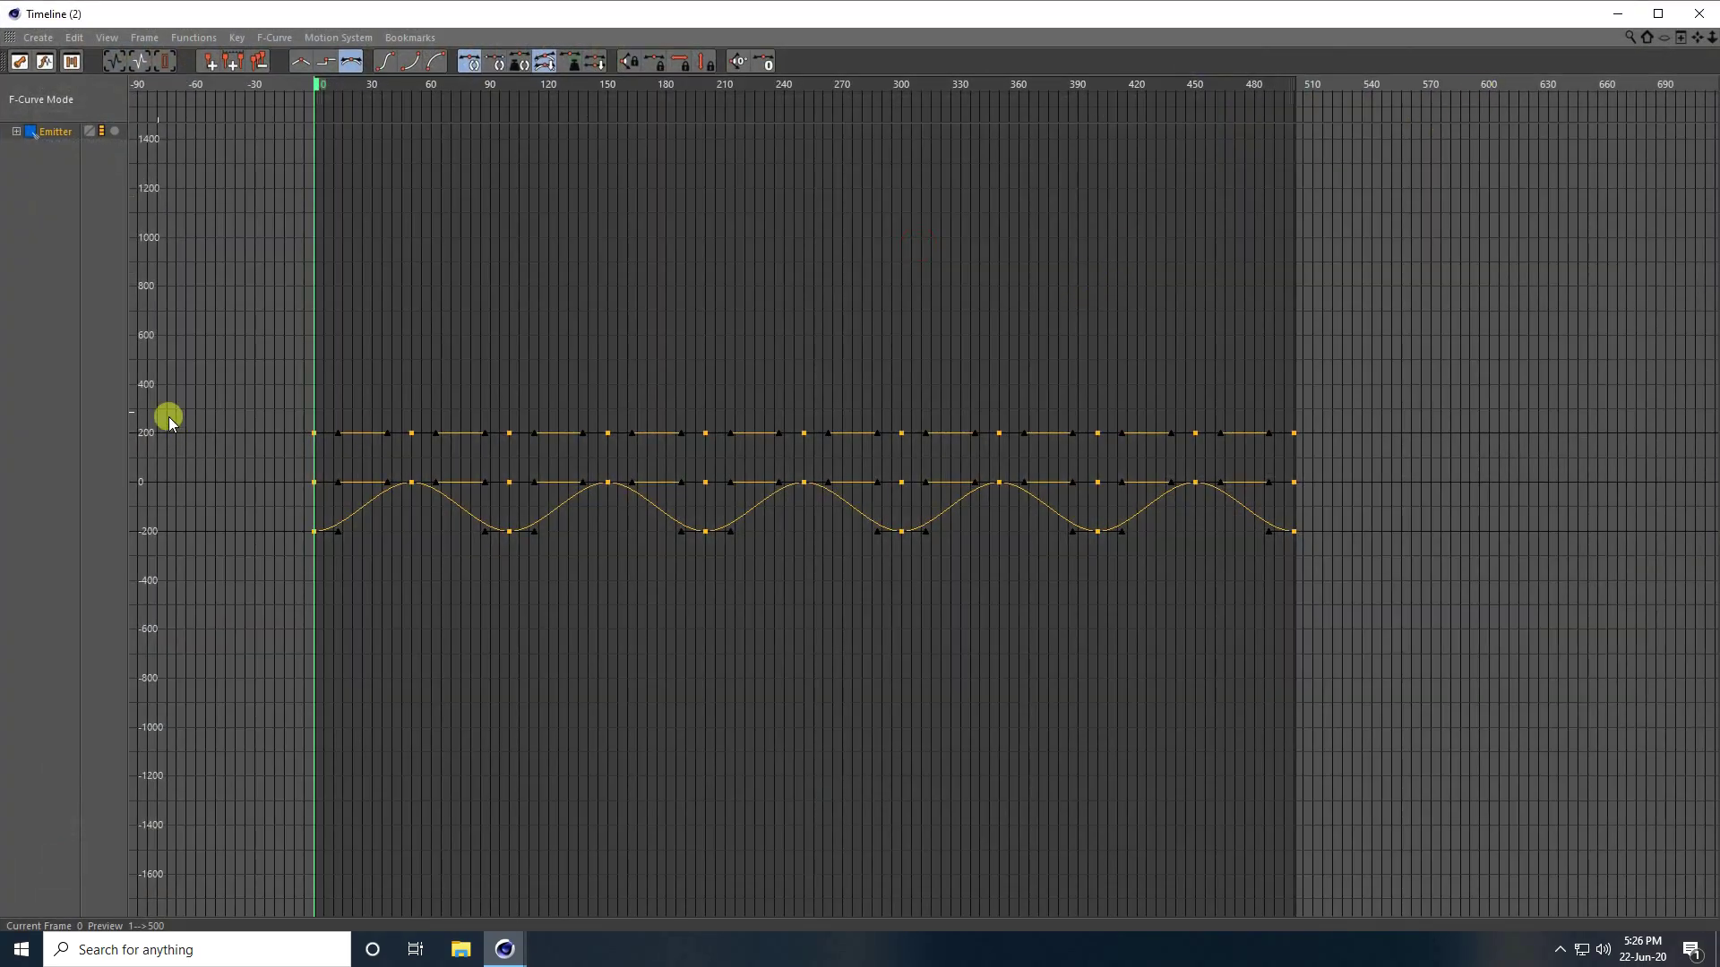
left_click_drag(230, 301, 1465, 696)
key("Delete")
left_click(1699, 14)
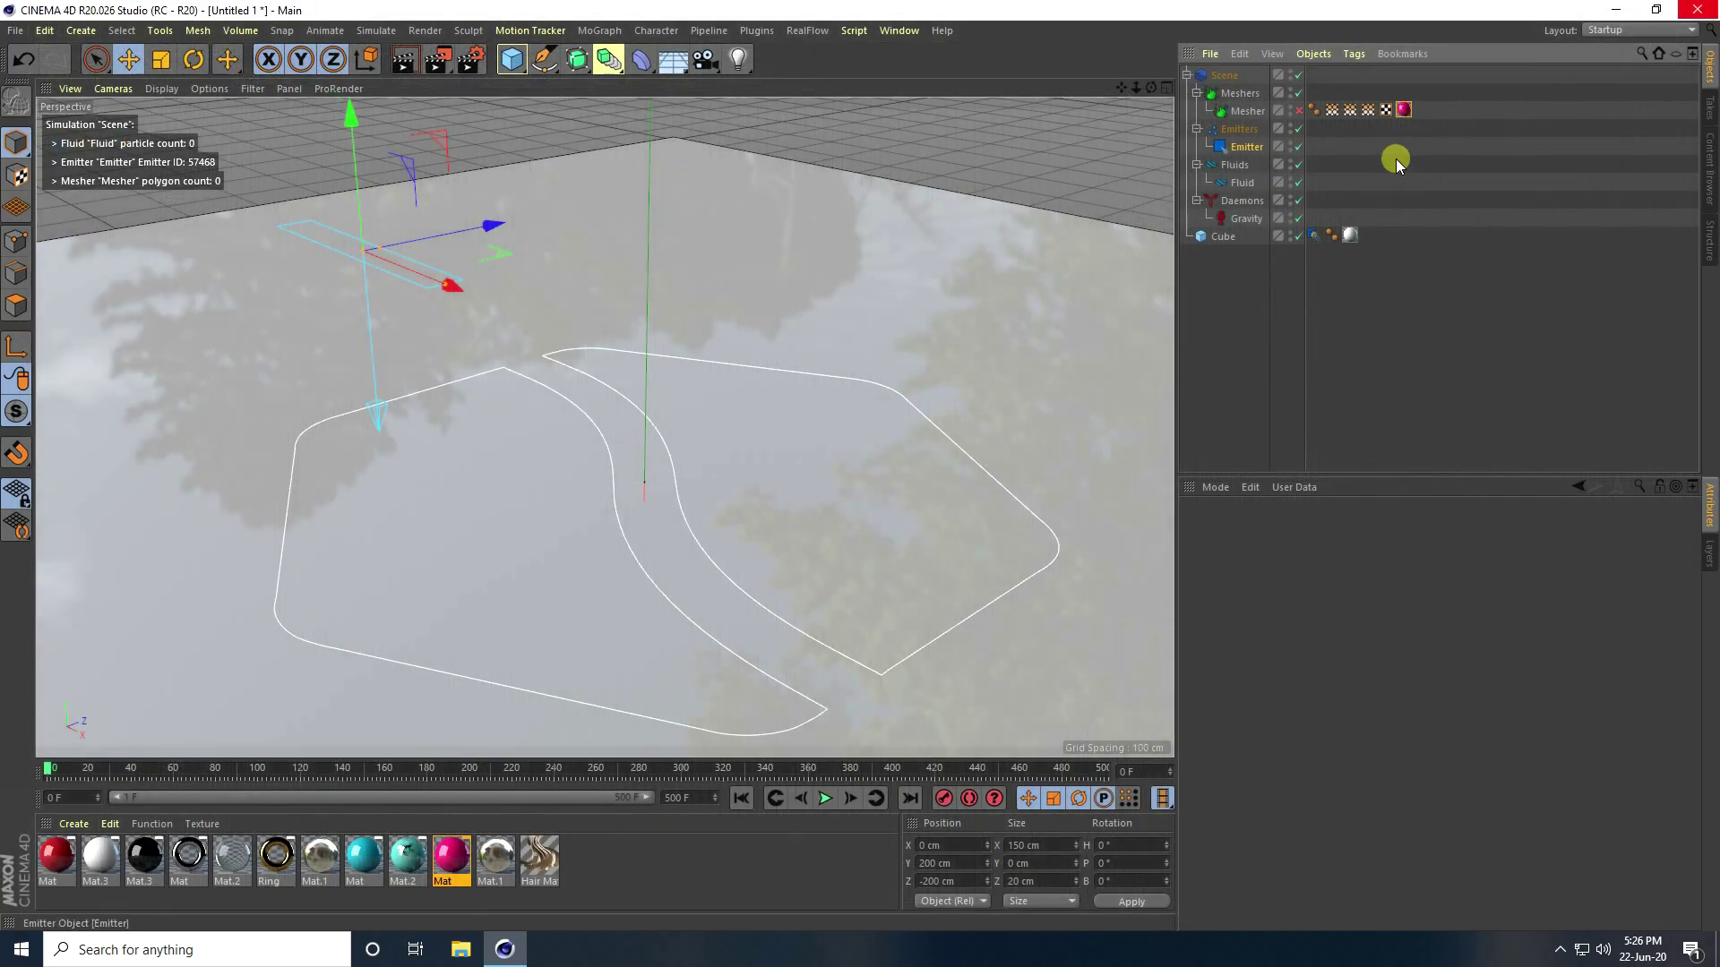
Step: Set the emitter's Position Z to 0 cm
left_click(1247, 146)
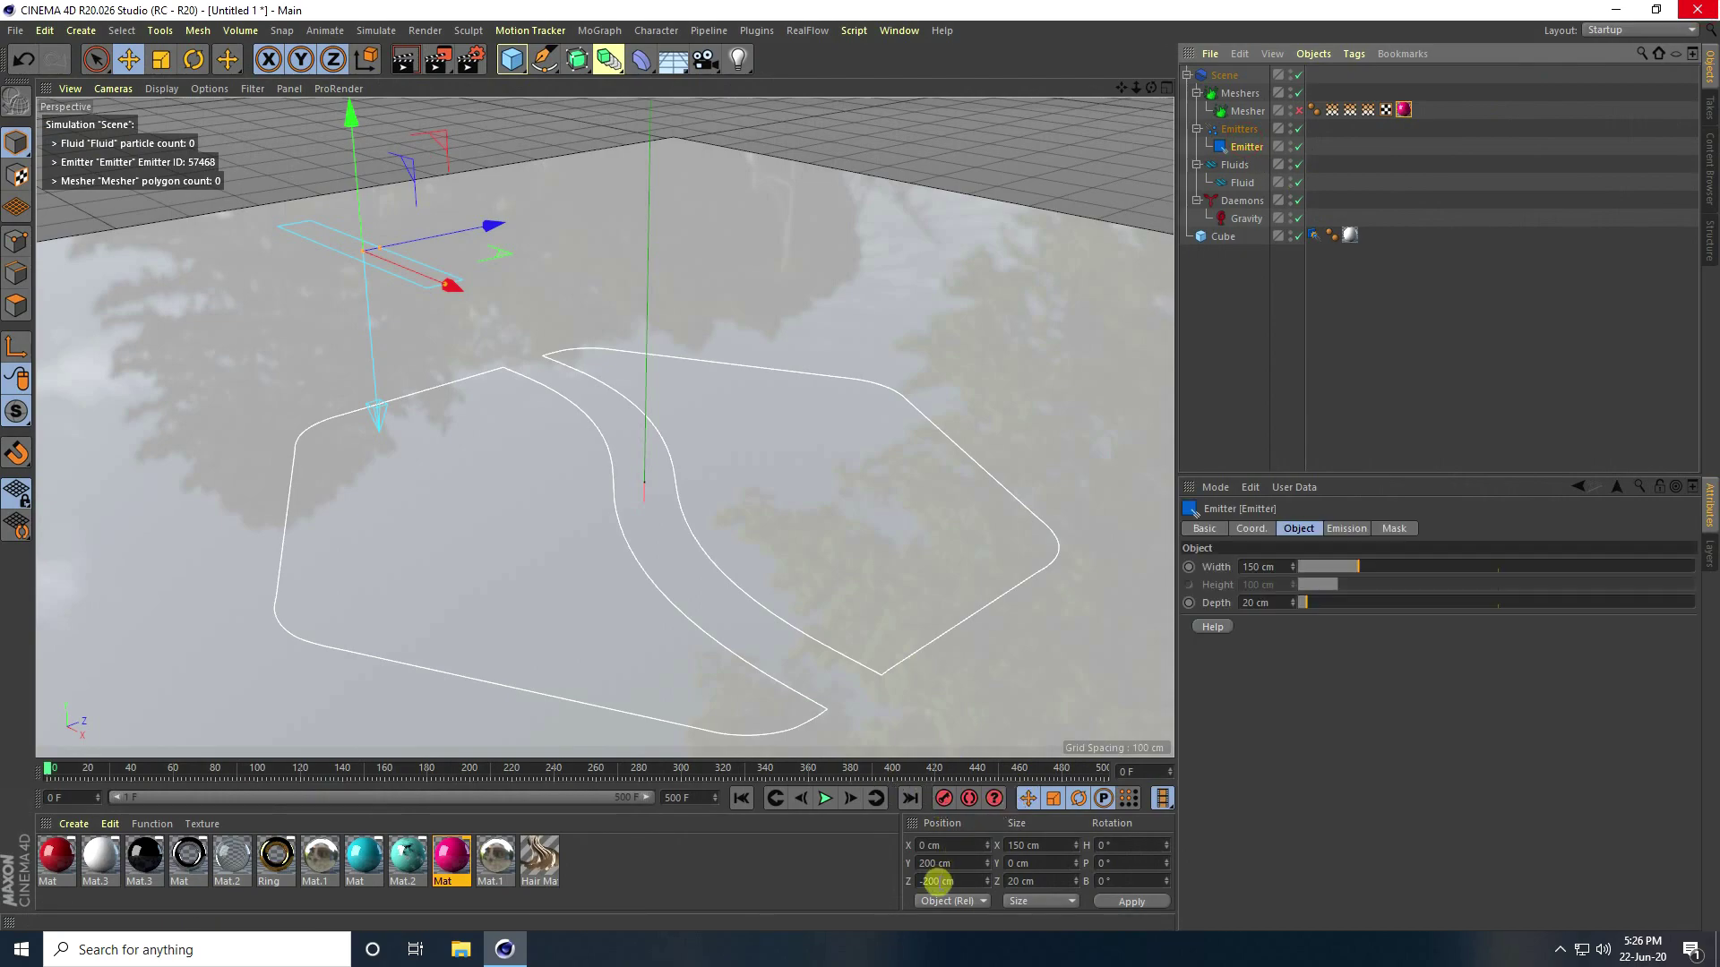
double_click(936, 882)
type("0")
key("Return")
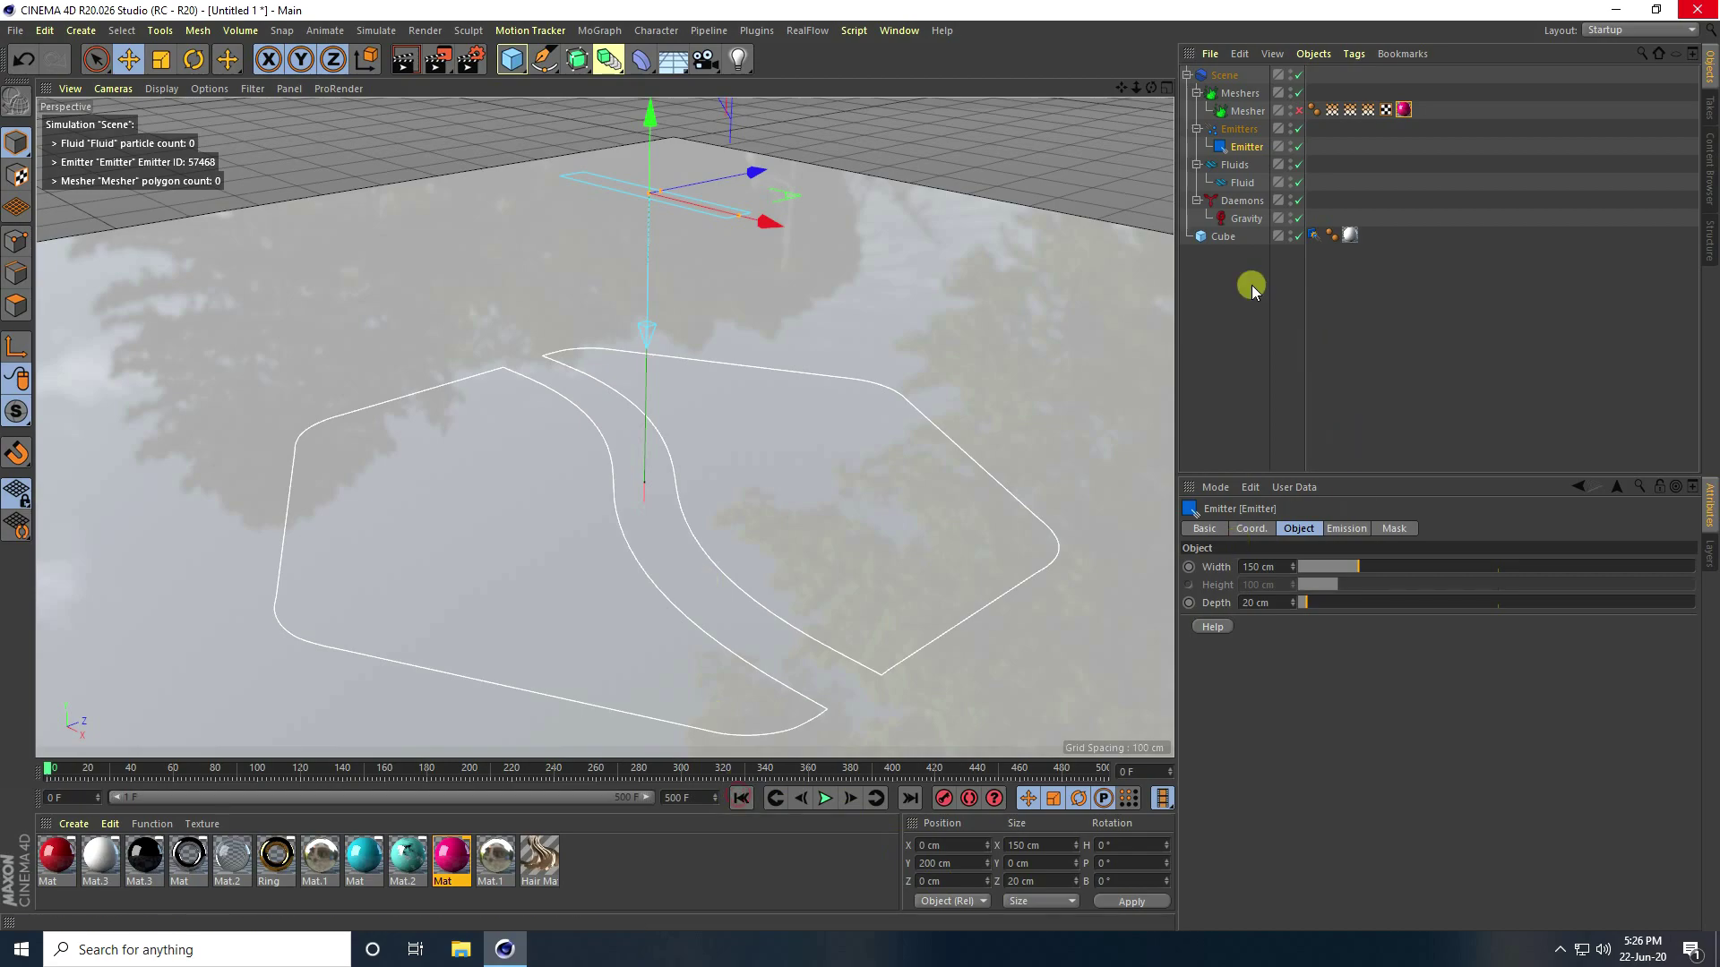
Step: Add a Vibrate tag to the Emitter and enable its position vibration
left_click(1236, 148)
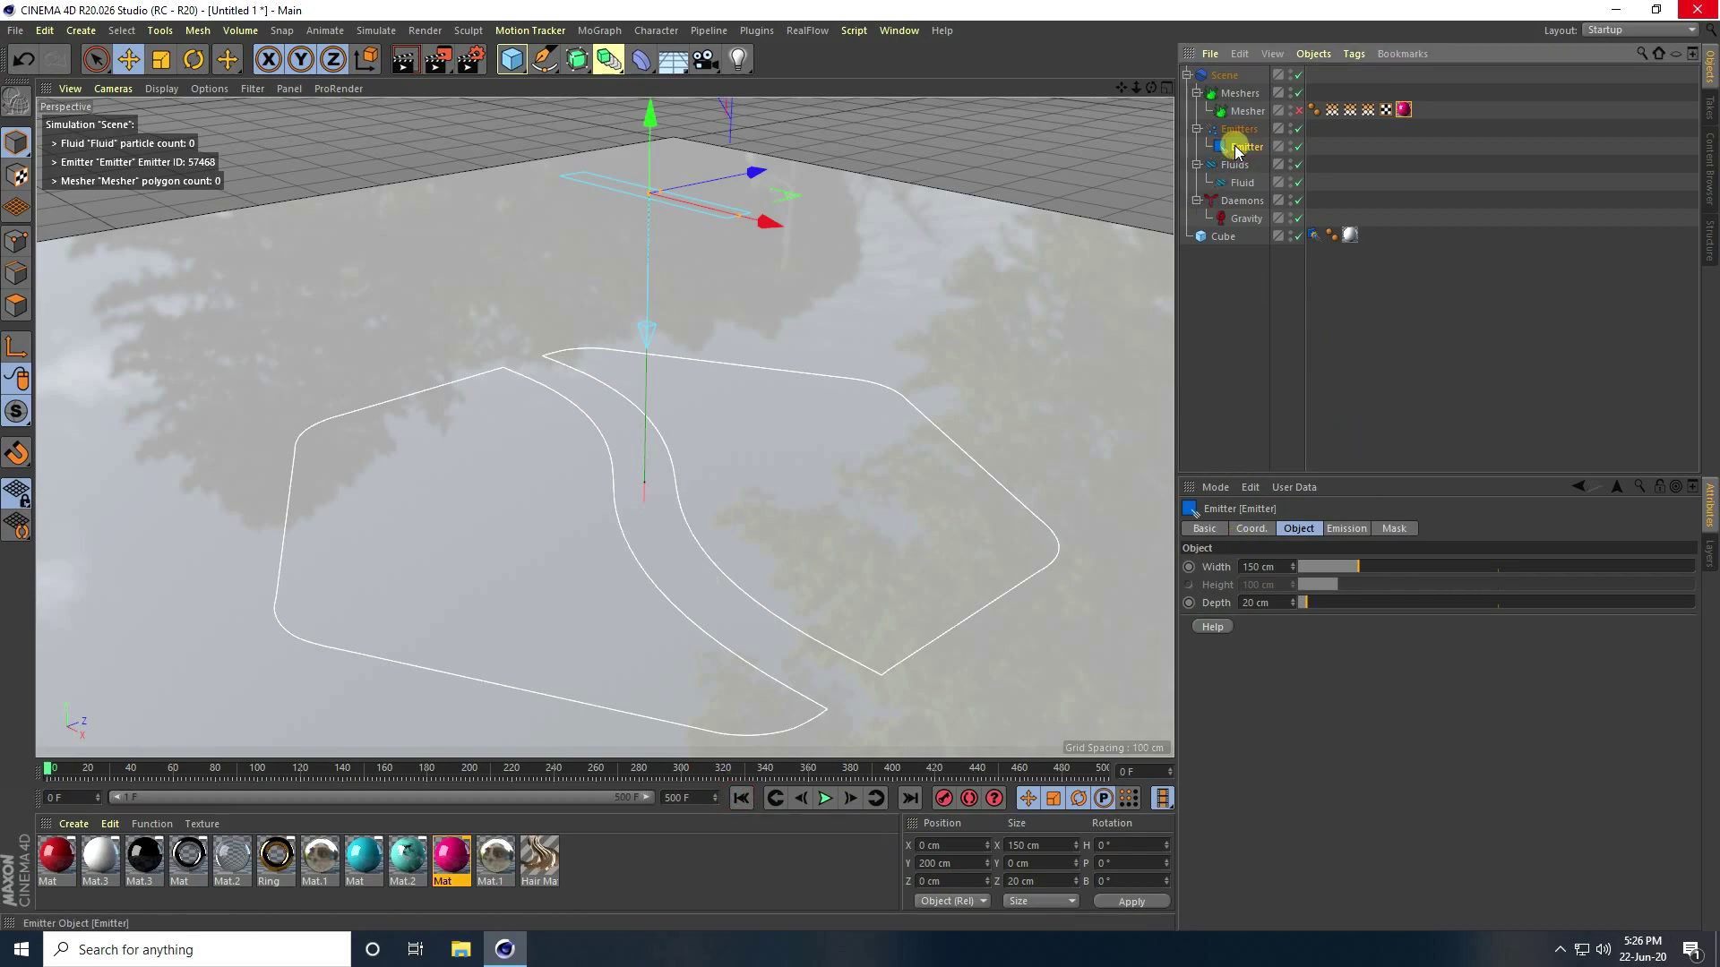
right_click(1237, 150)
mouse_move(1261, 157)
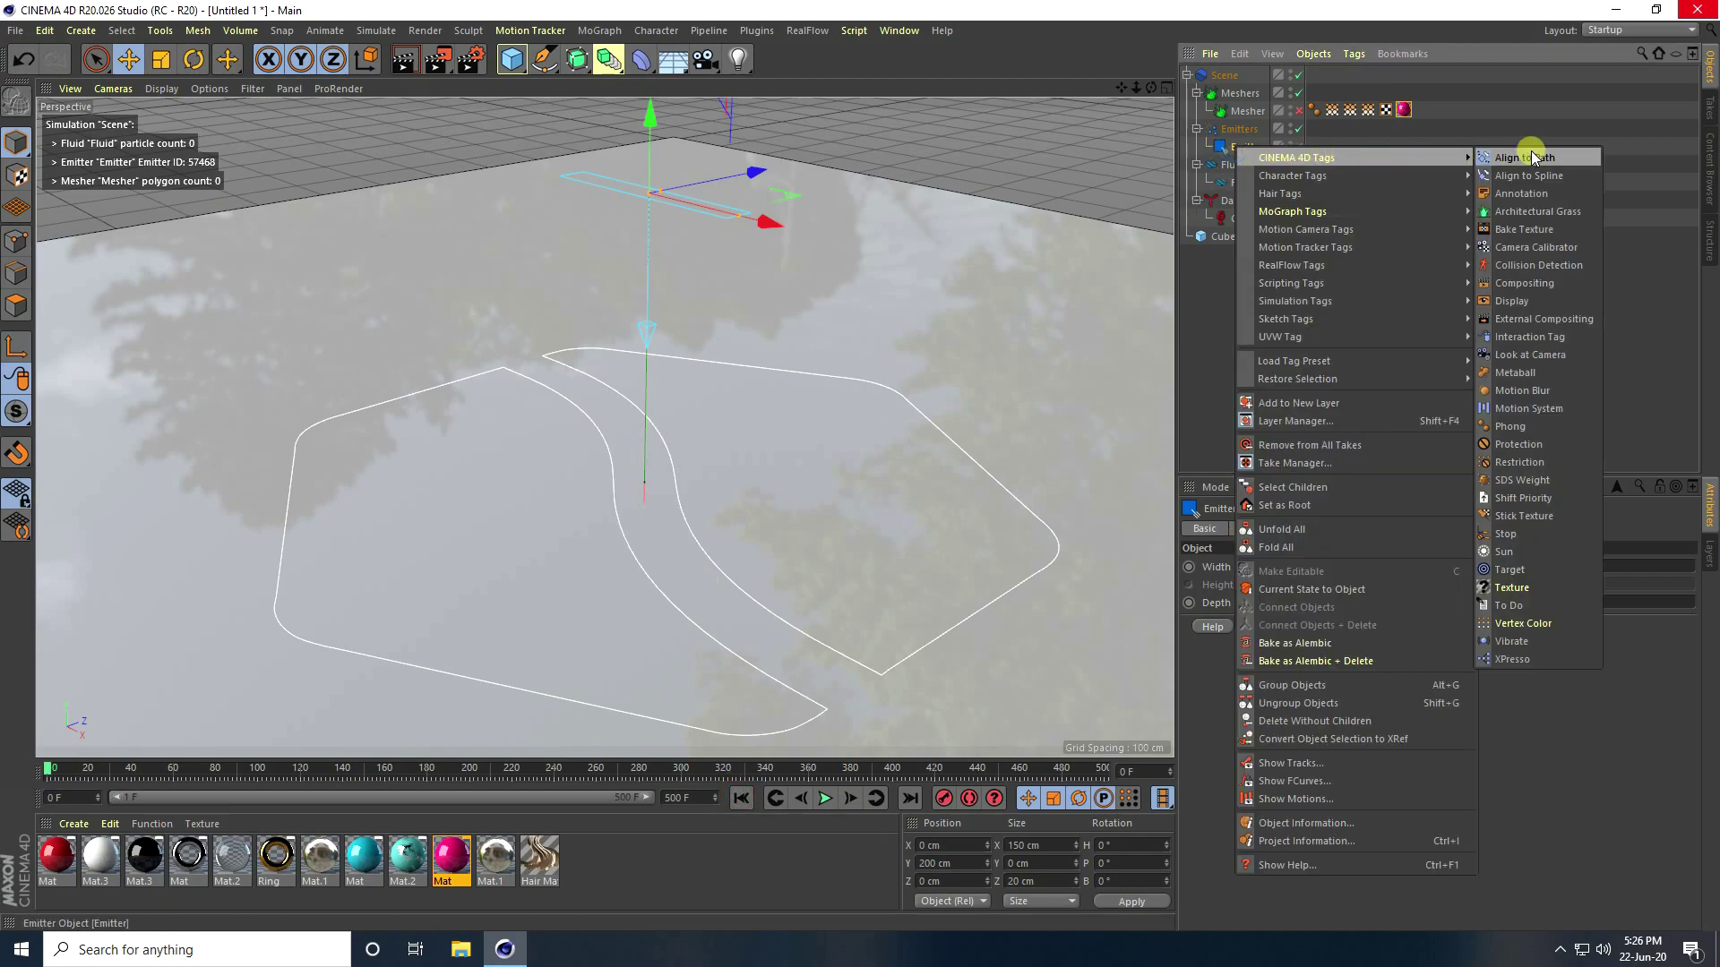
left_click(1545, 643)
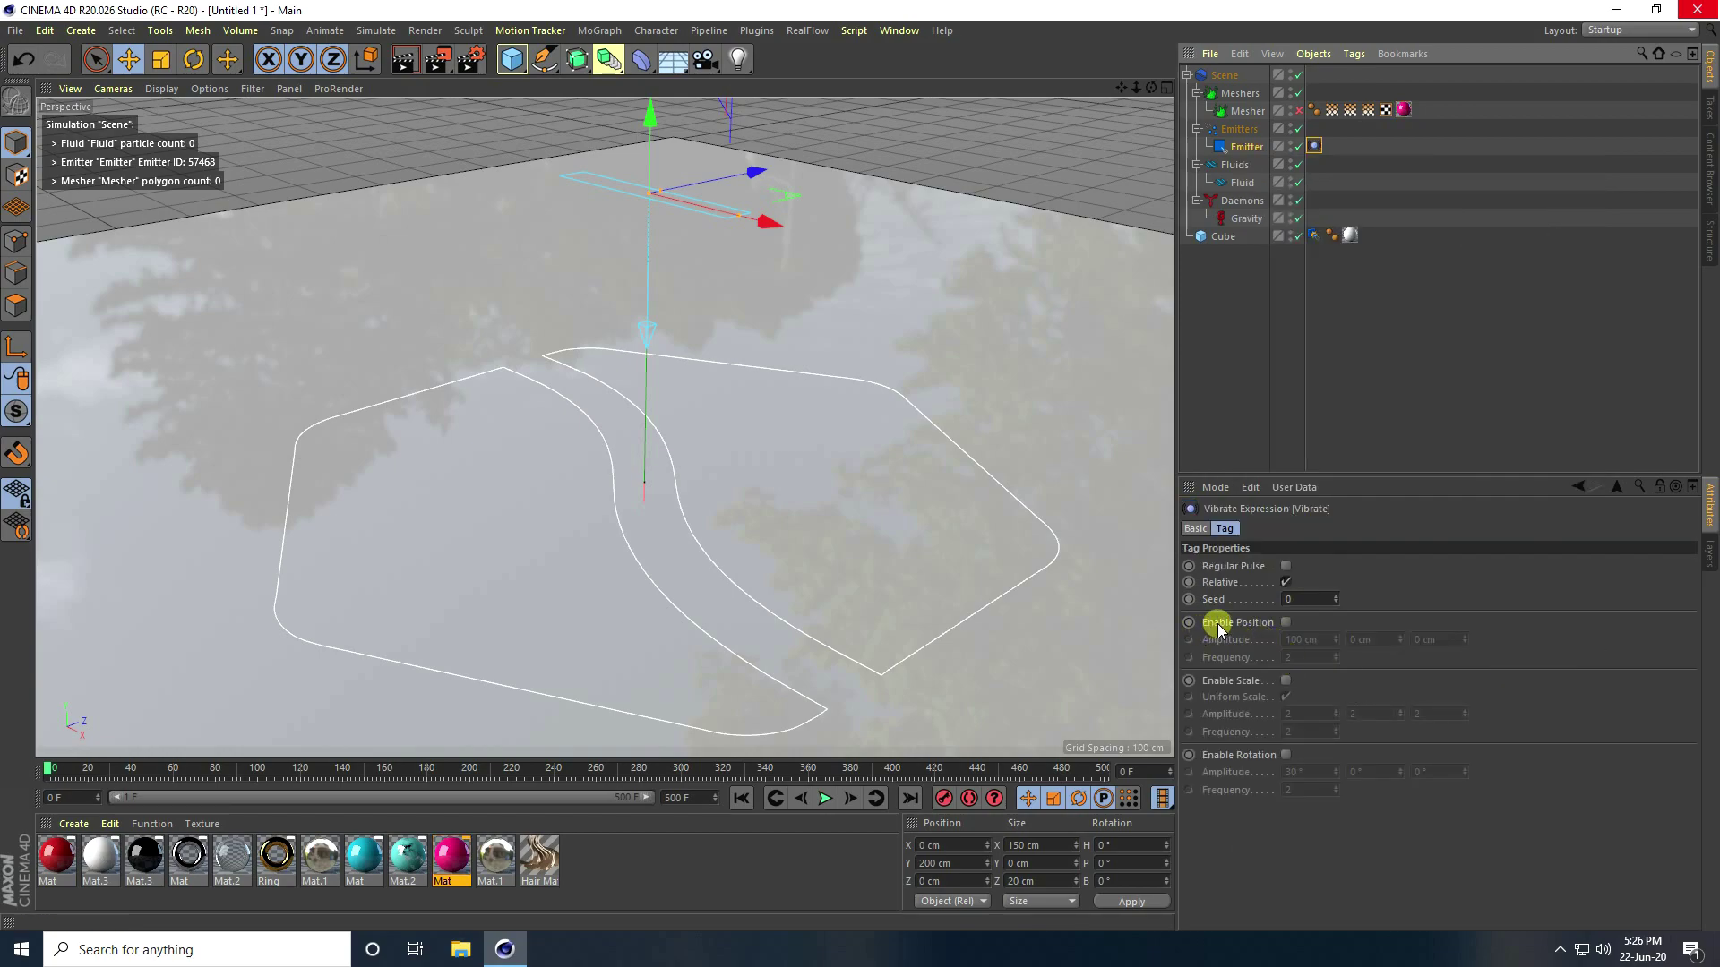
left_click(1285, 621)
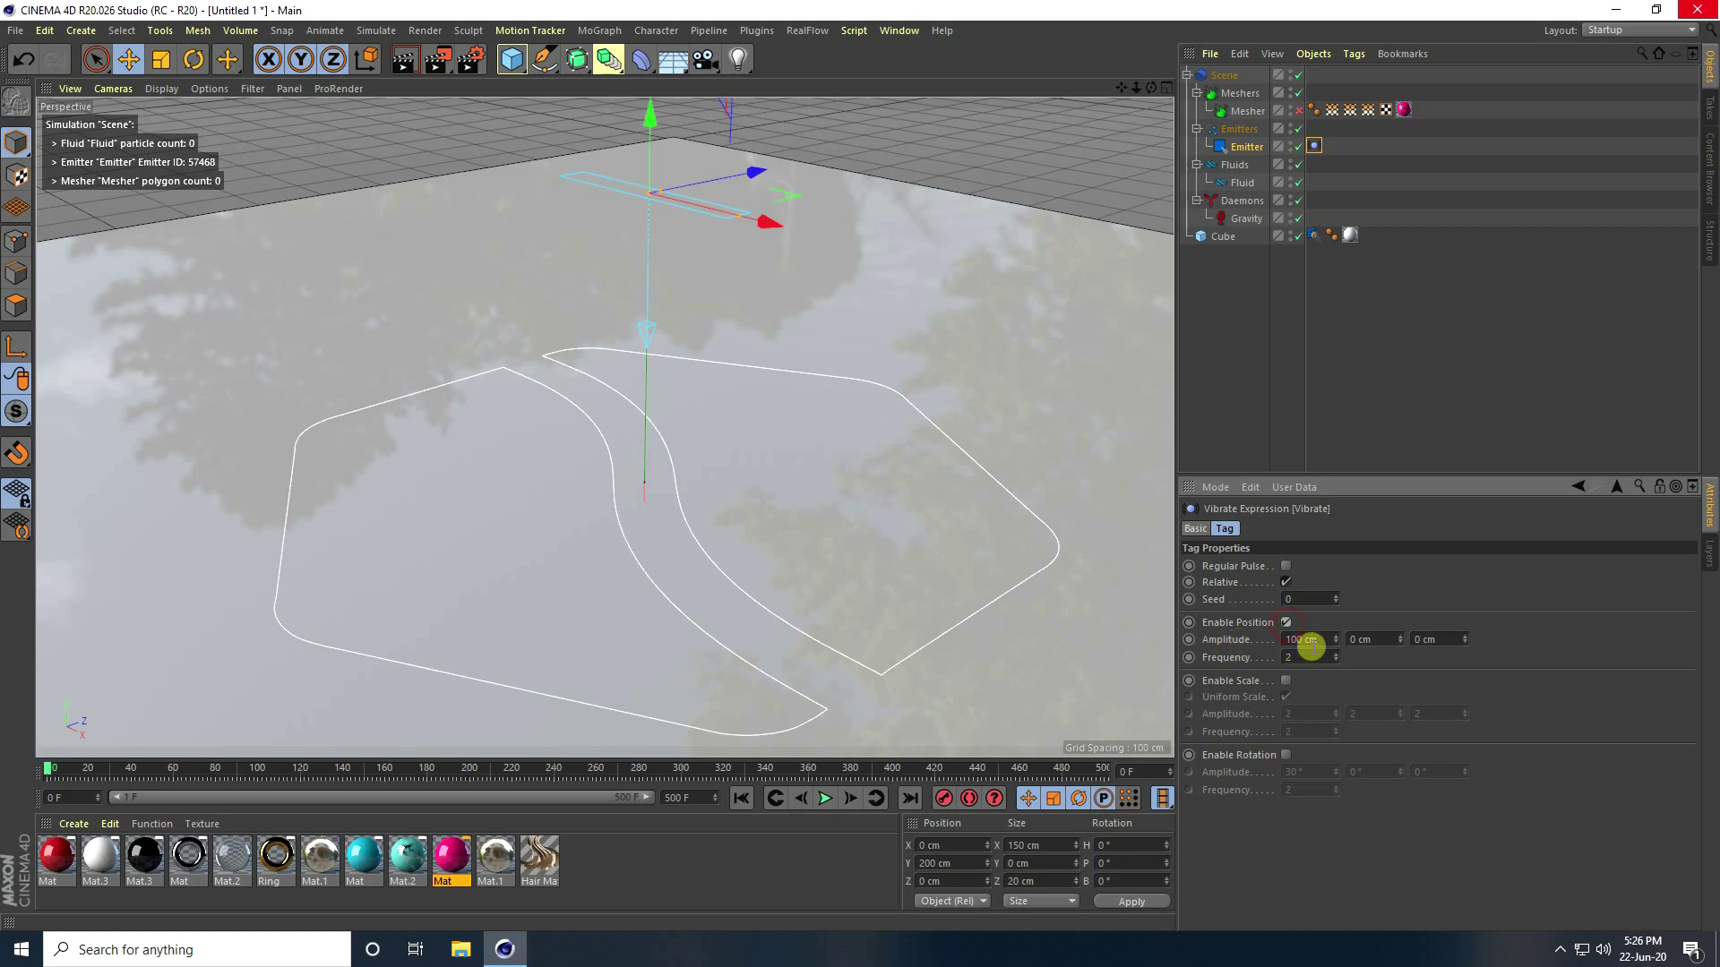
left_click(1306, 638)
Step: Set the position vibration amplitude to 500, 200 and 500 cm
type("500")
key("Tab")
type("200")
key("Tab")
type("500")
key("Tab")
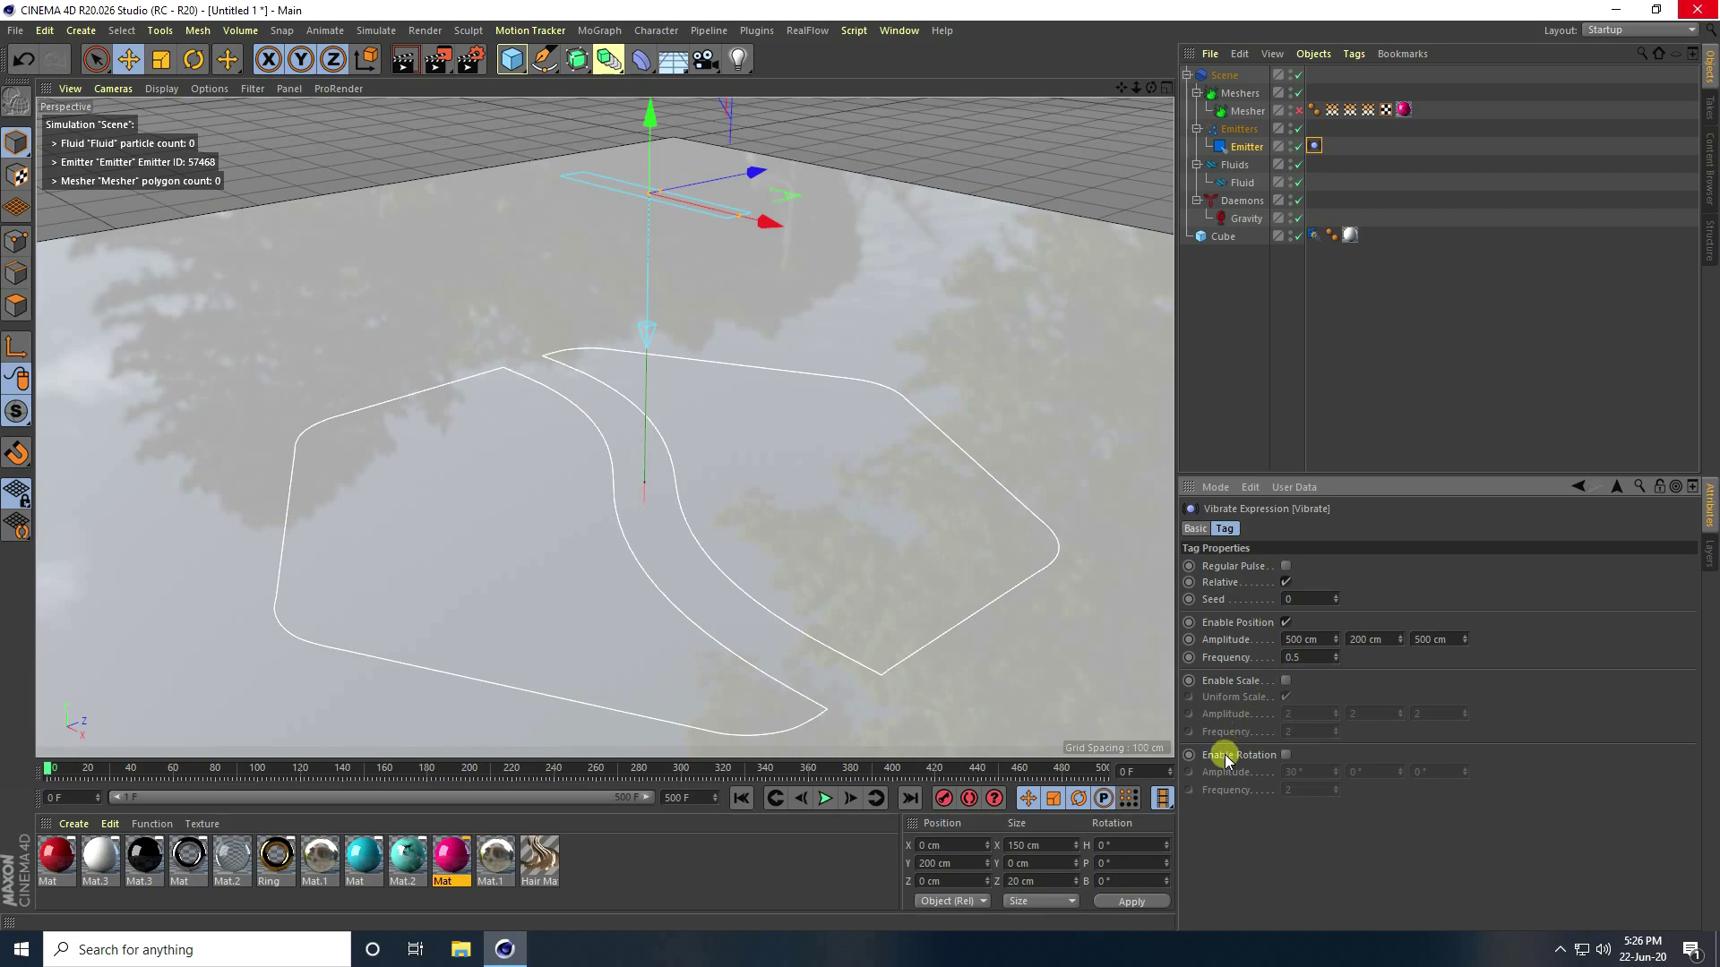
Step: Enable rotation vibration with heading amplitude 360° and frequency 0.6, then play the pour
left_click(1286, 756)
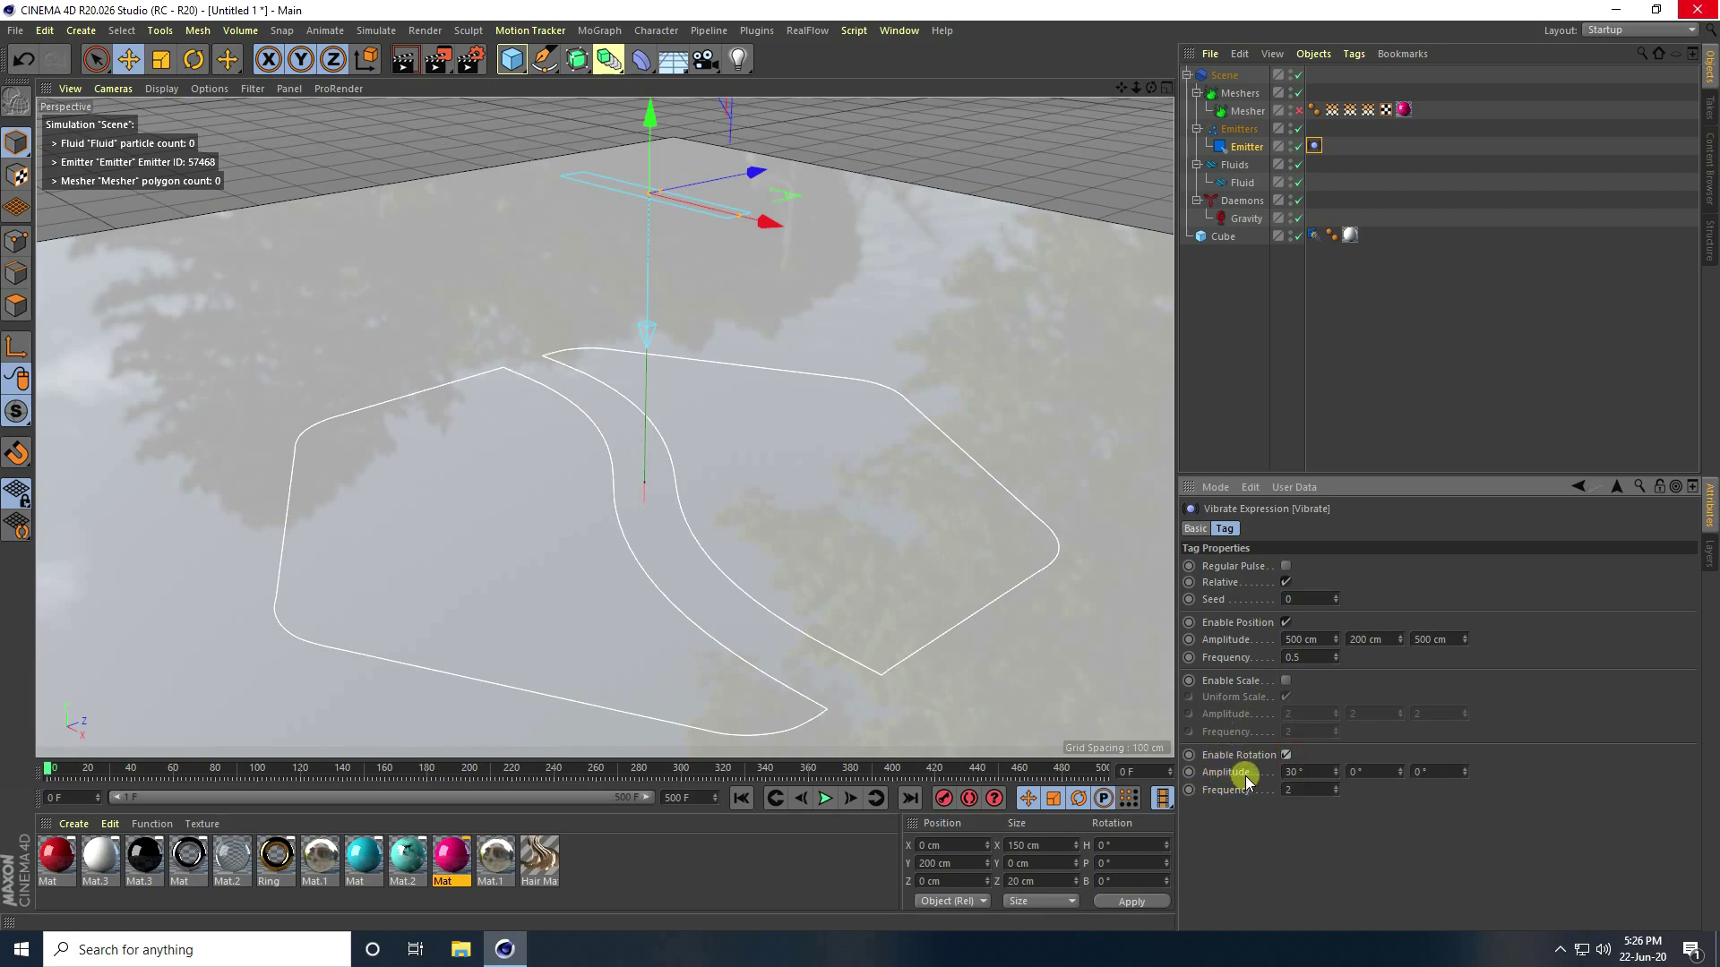
double_click(1291, 772)
type("360")
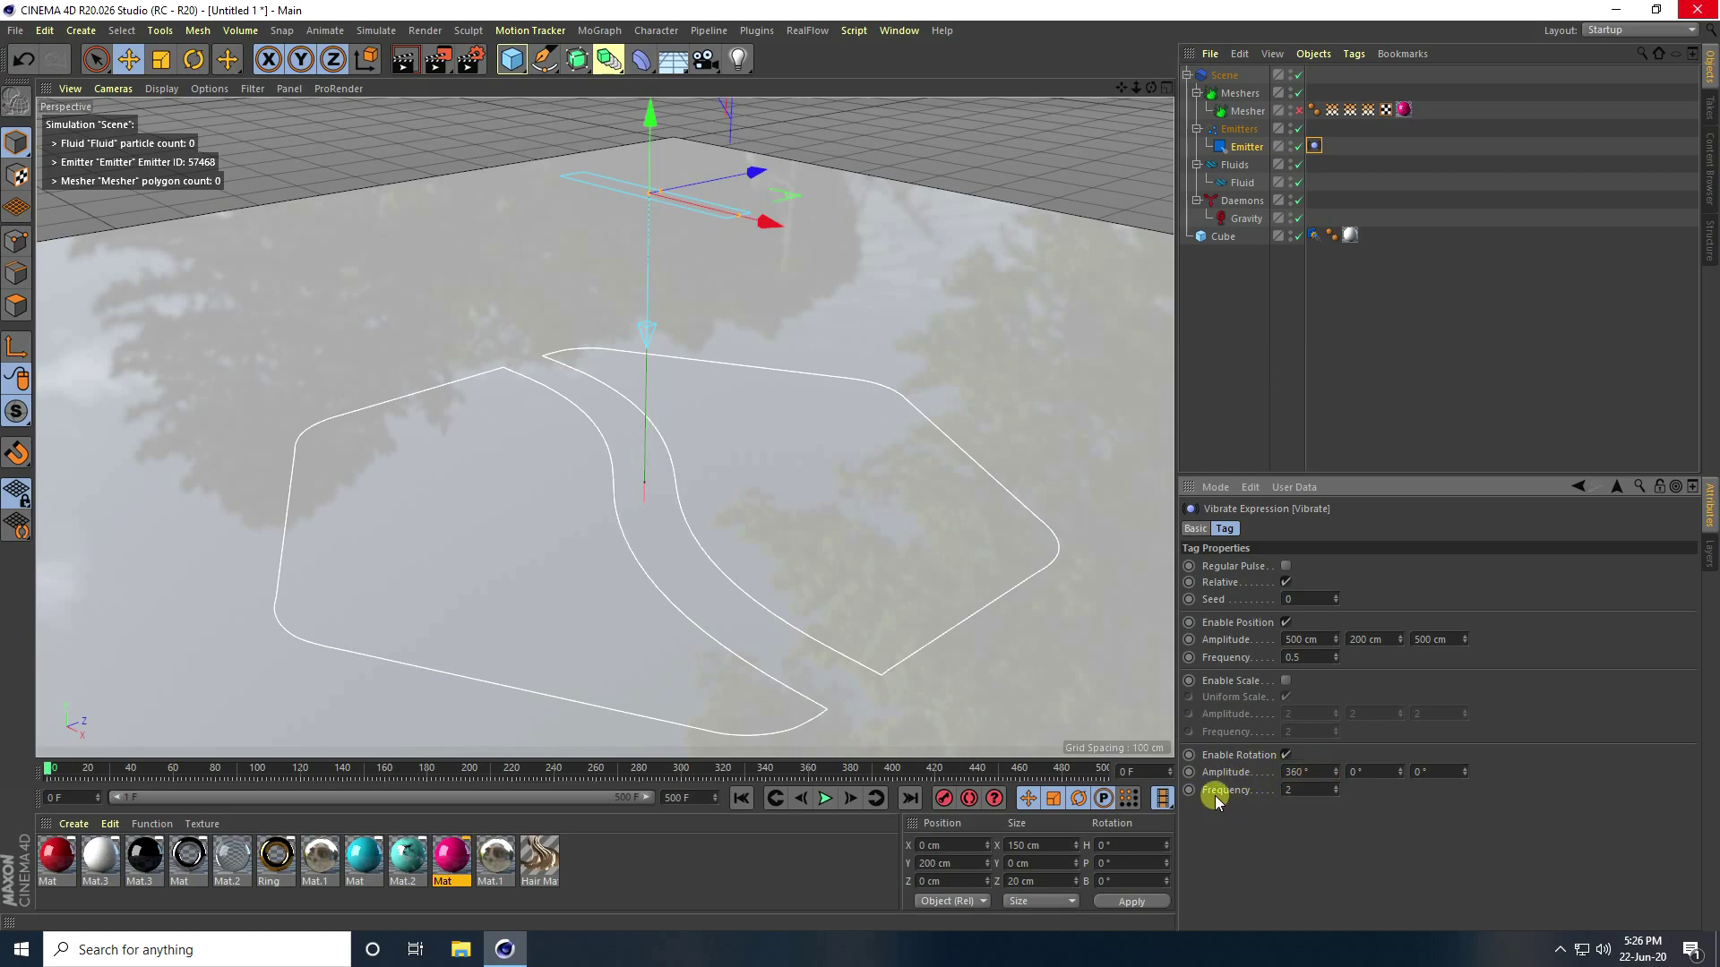
double_click(1312, 789)
left_click(744, 798)
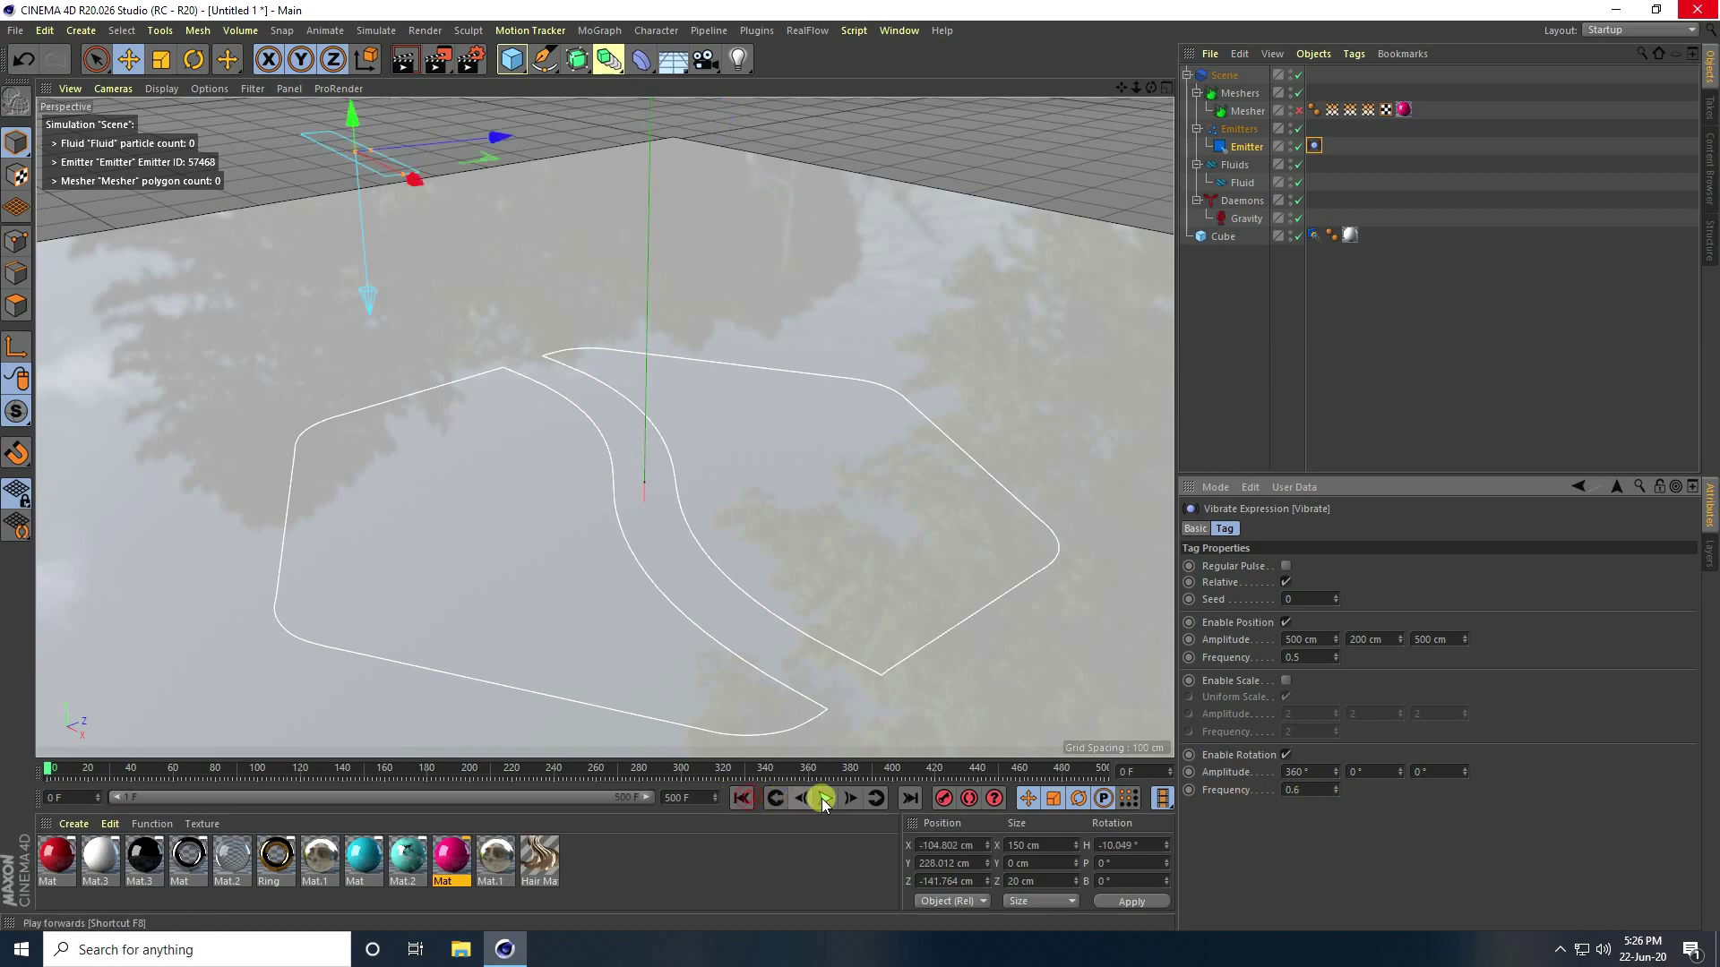